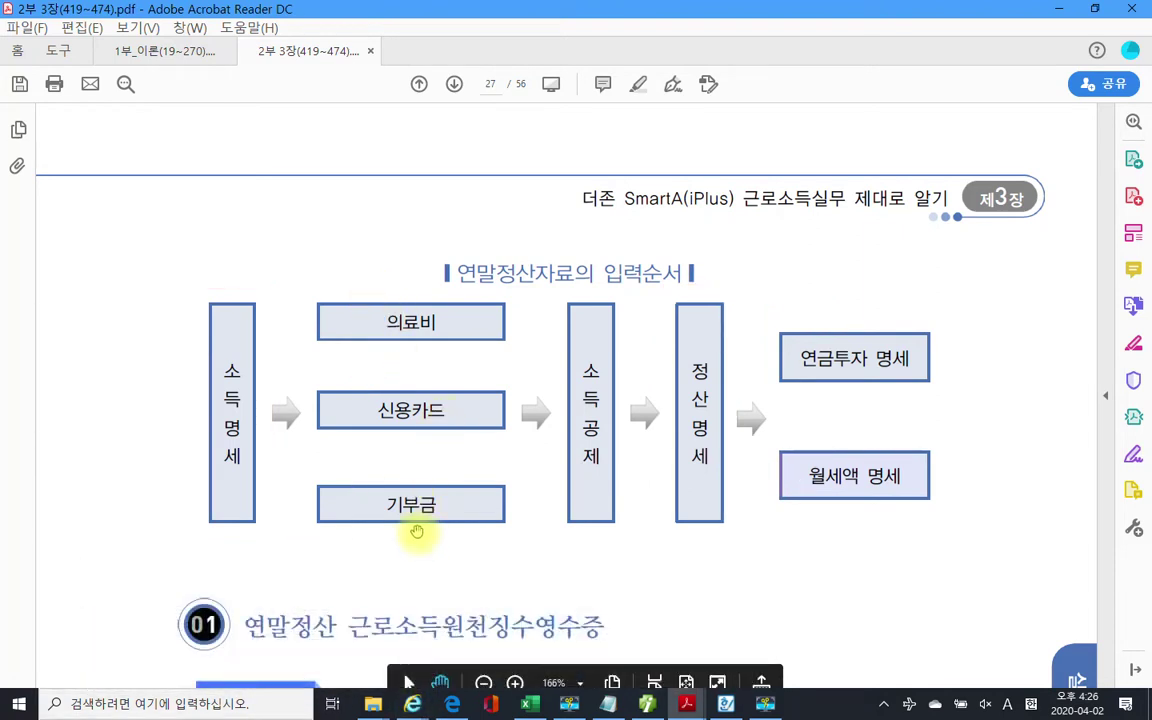
- Highlight the words 근로소득원천징수영수증 in the section 01 heading on page 27 of the PDF
scroll(381, 517, "down", 3)
scroll(390, 514, "down", 3)
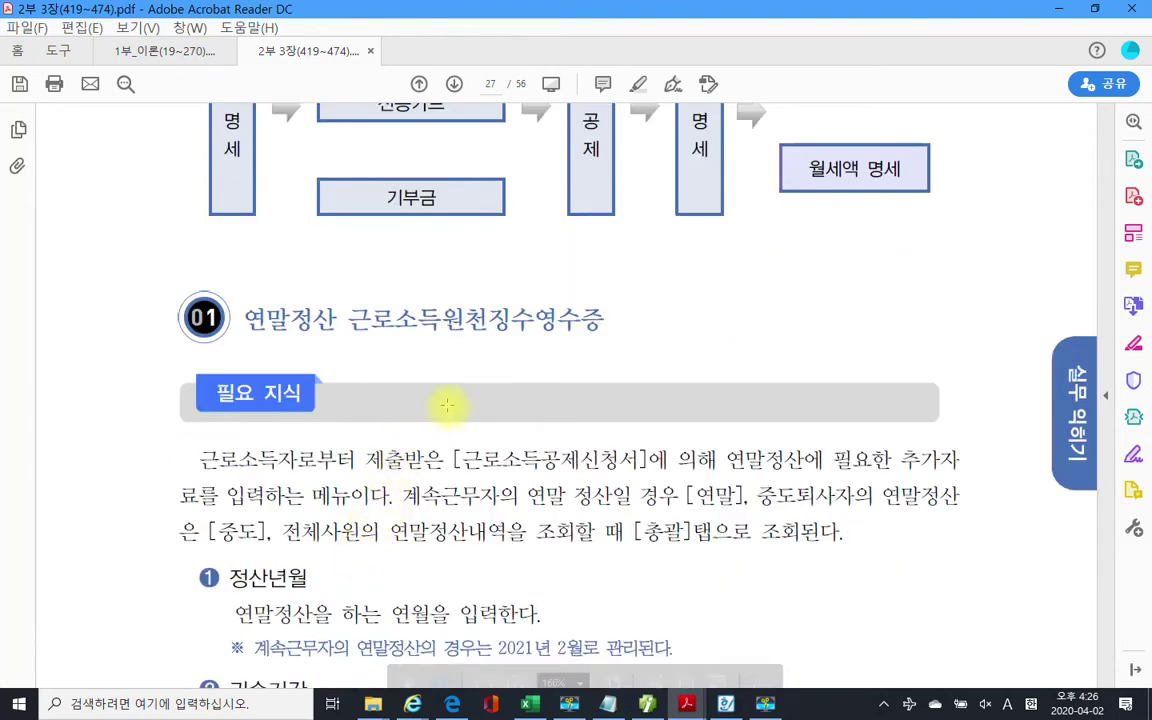
scroll(447, 405, "down", 2)
scroll(450, 404, "down", 2)
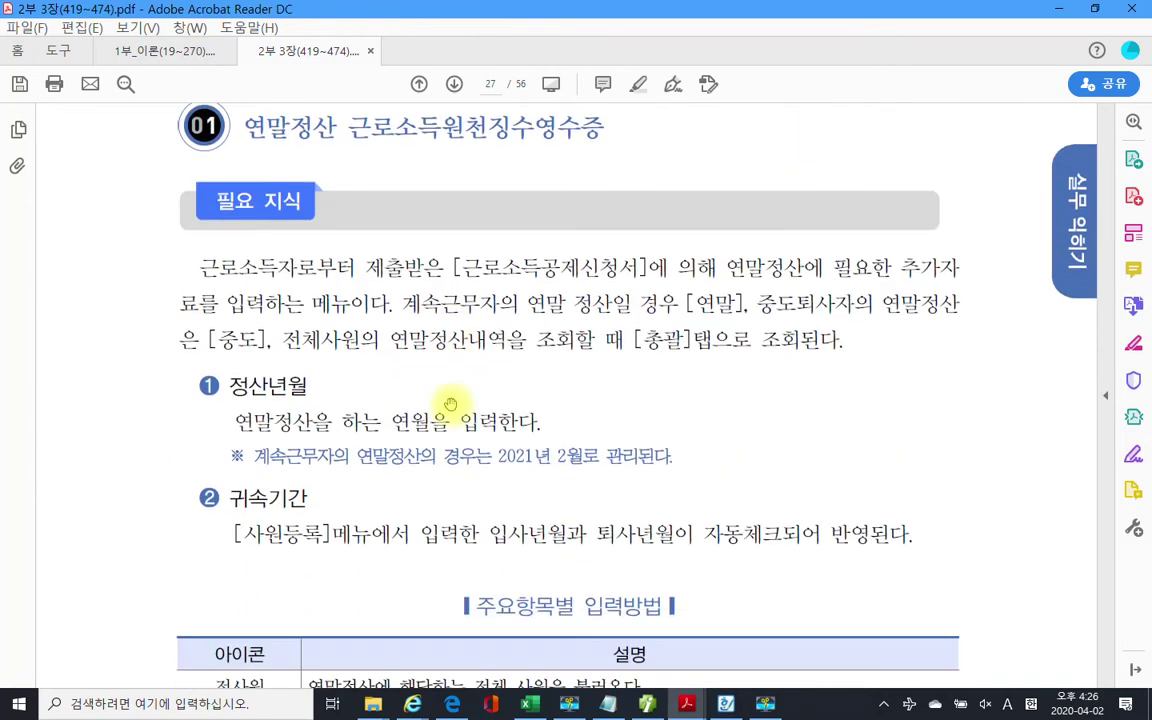
scroll(436, 396, "down", 2)
scroll(434, 430, "up", 8)
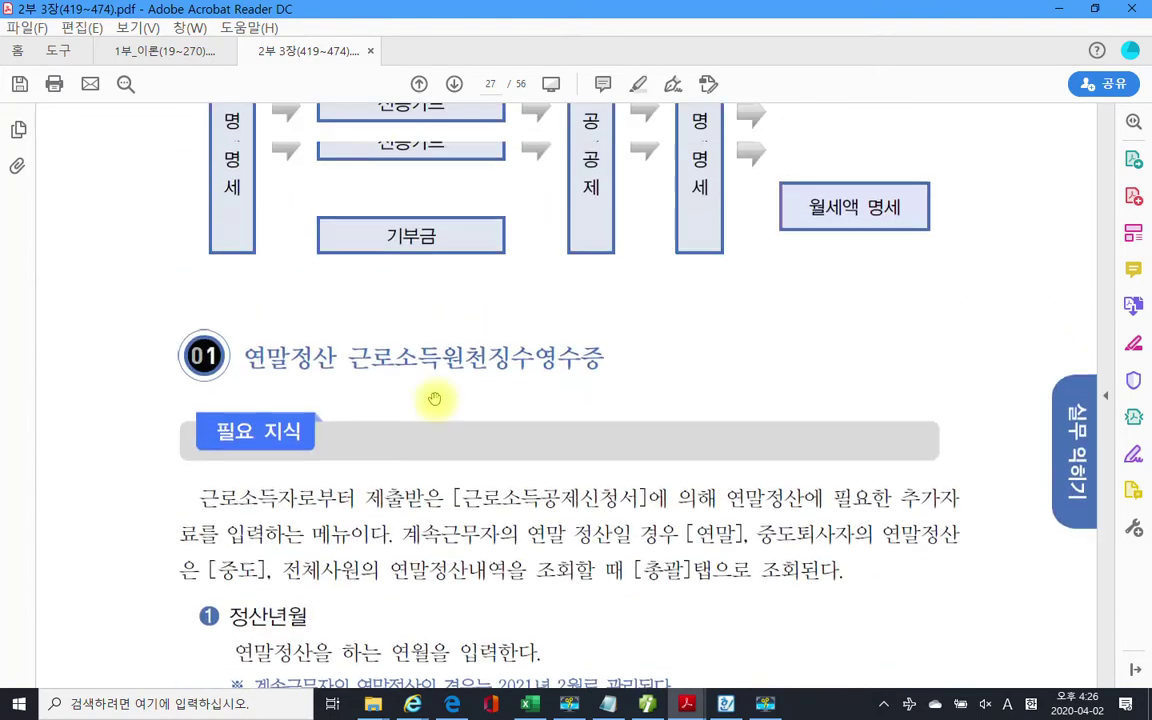
scroll(640, 390, "down", 2)
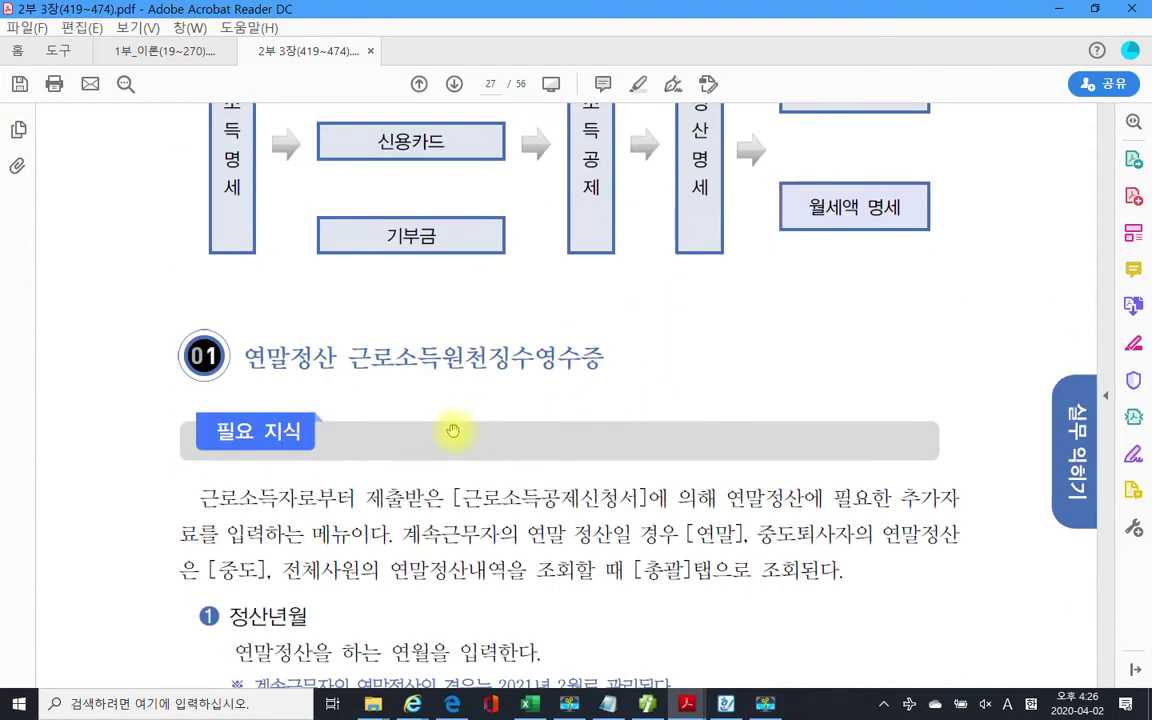
scroll(535, 440, "down", 3)
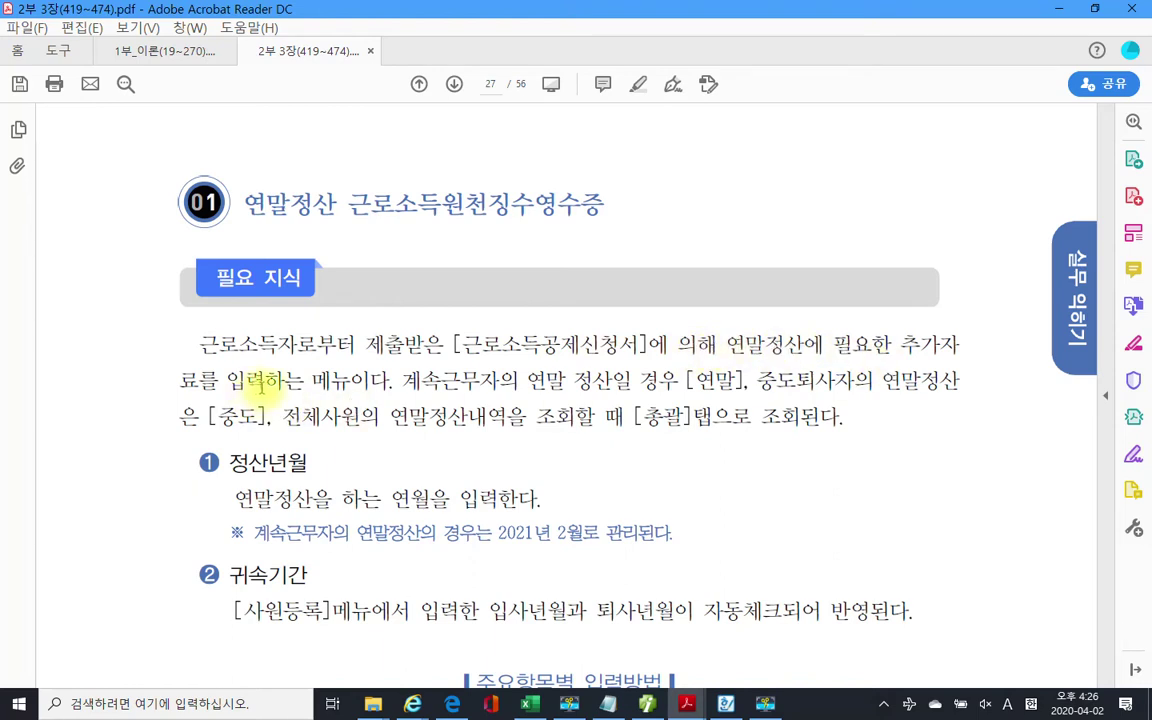
left_click_drag(357, 207, 600, 130)
right_click(514, 213)
left_click(575, 256)
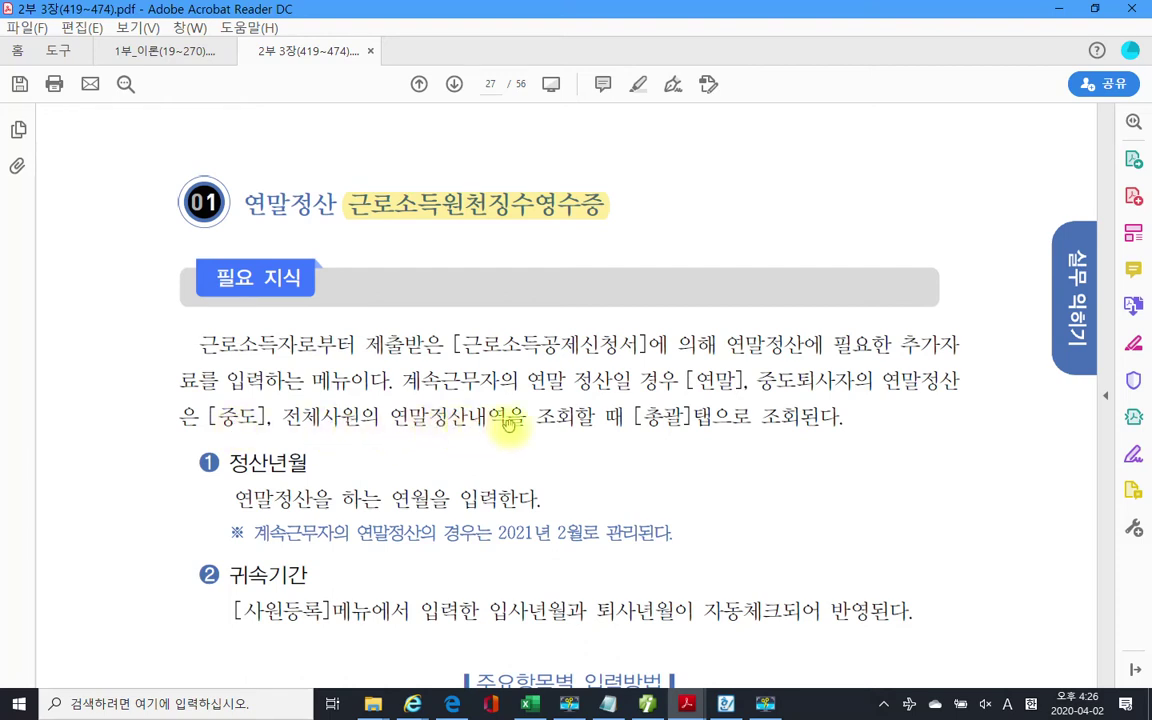
- Highlight the text [총괄] in the introductory paragraph under 필요 지식
left_click_drag(634, 415, 690, 420)
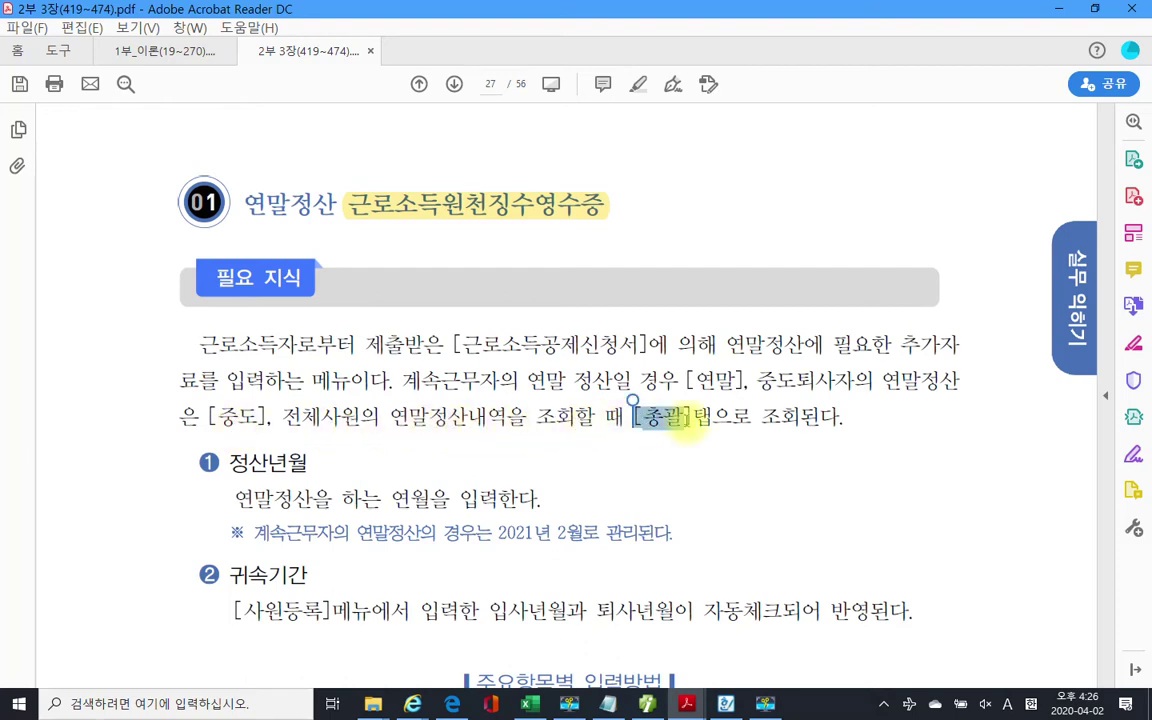
right_click(692, 432)
left_click(708, 468)
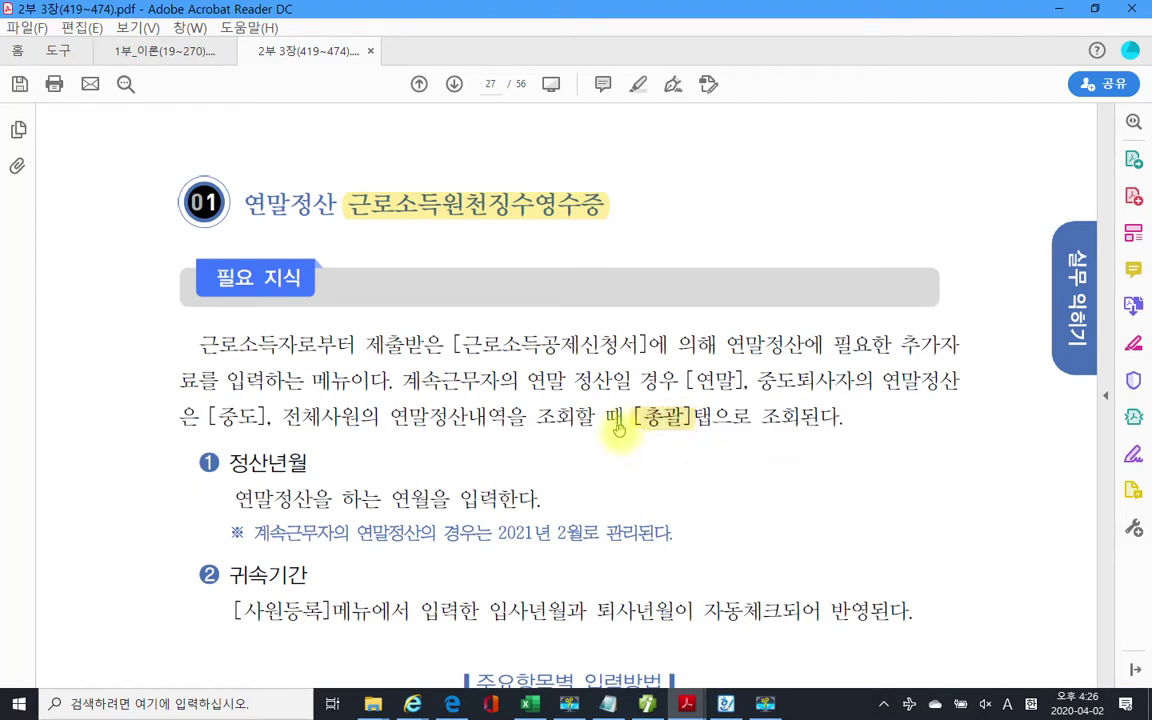
- Review the 정산년월 and 귀속기간 notes and the icon table under 주요항목별 입력방법
scroll(560, 480, "down", 2)
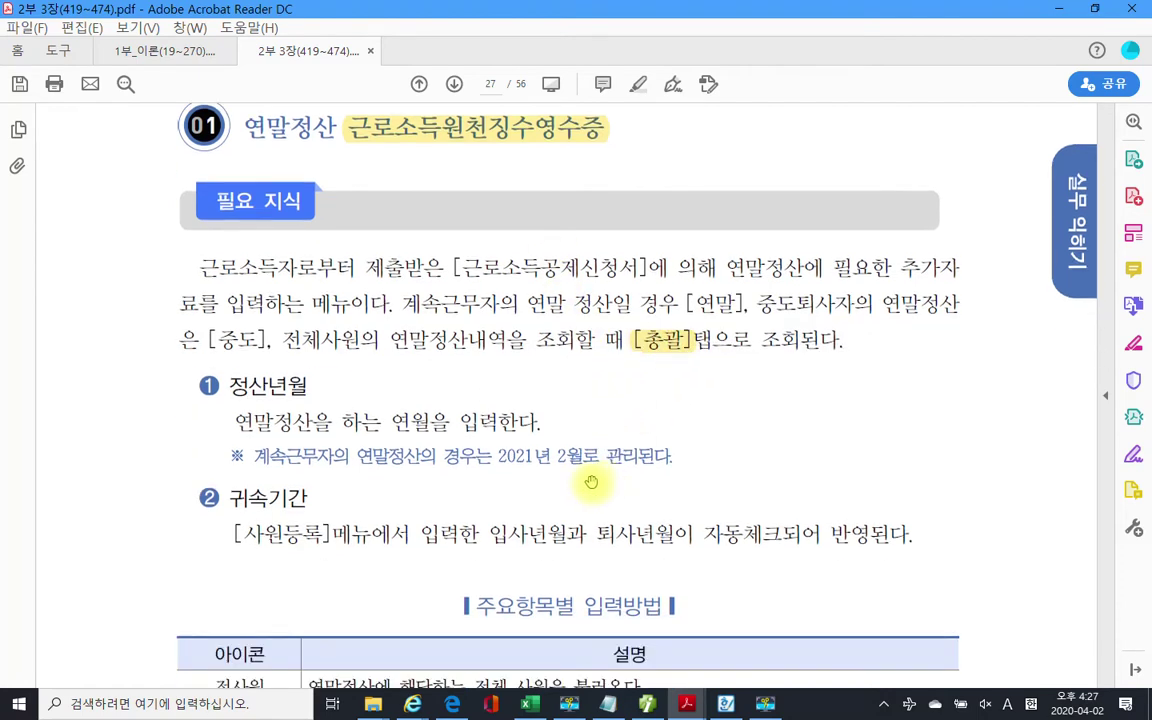
scroll(400, 483, "down", 2)
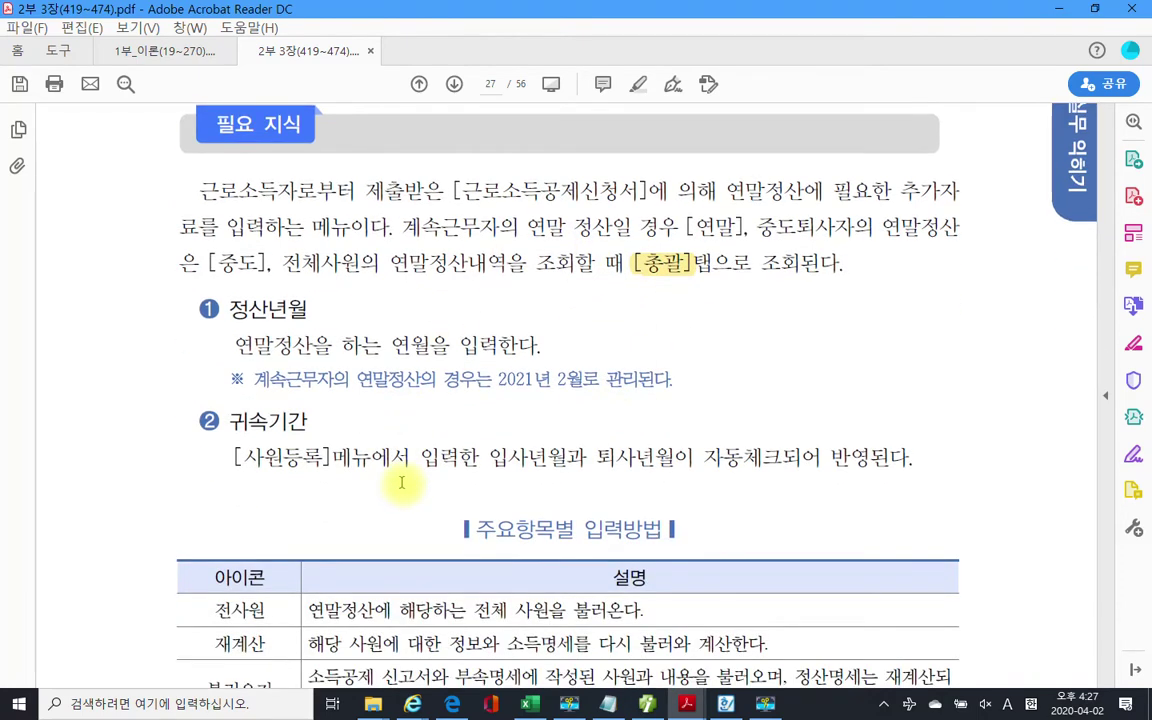
scroll(256, 479, "down", 3)
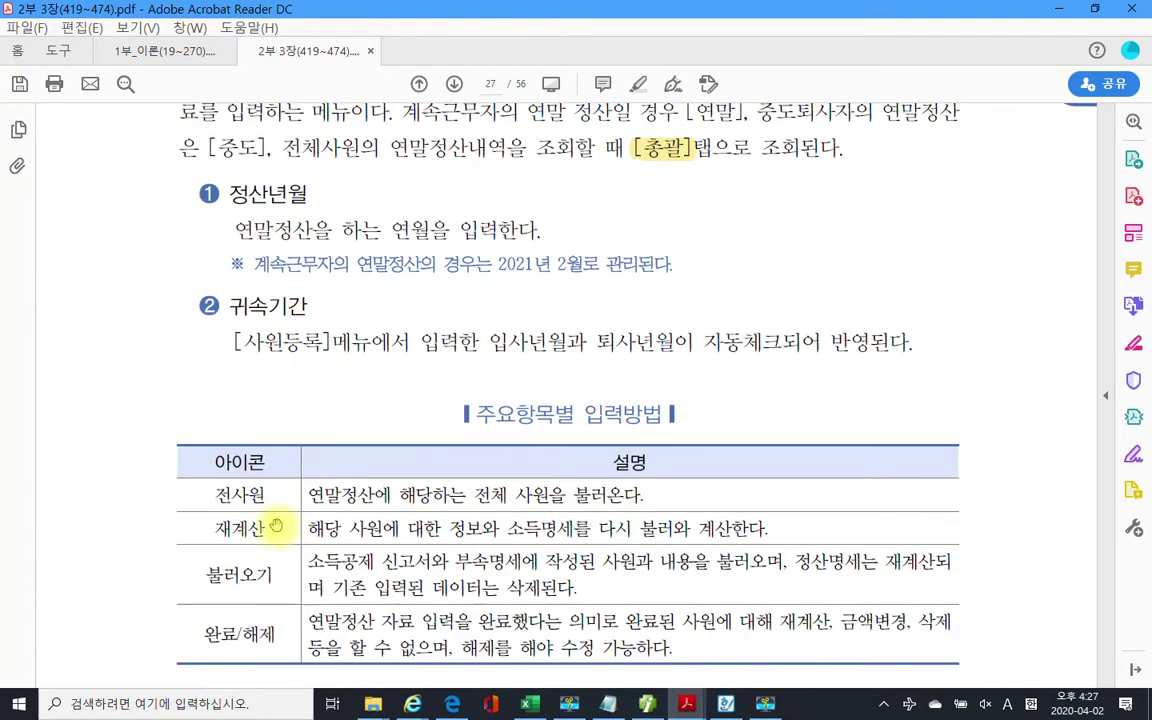
scroll(275, 492, "down", 4)
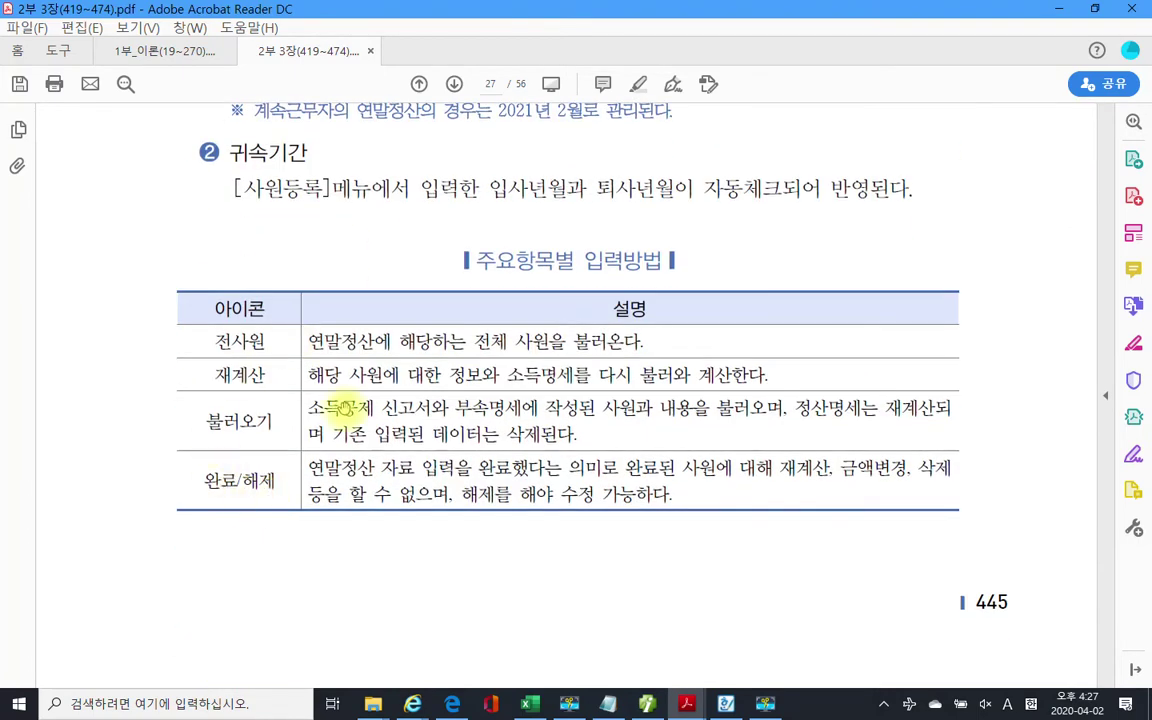
scroll(313, 527, "down", 6)
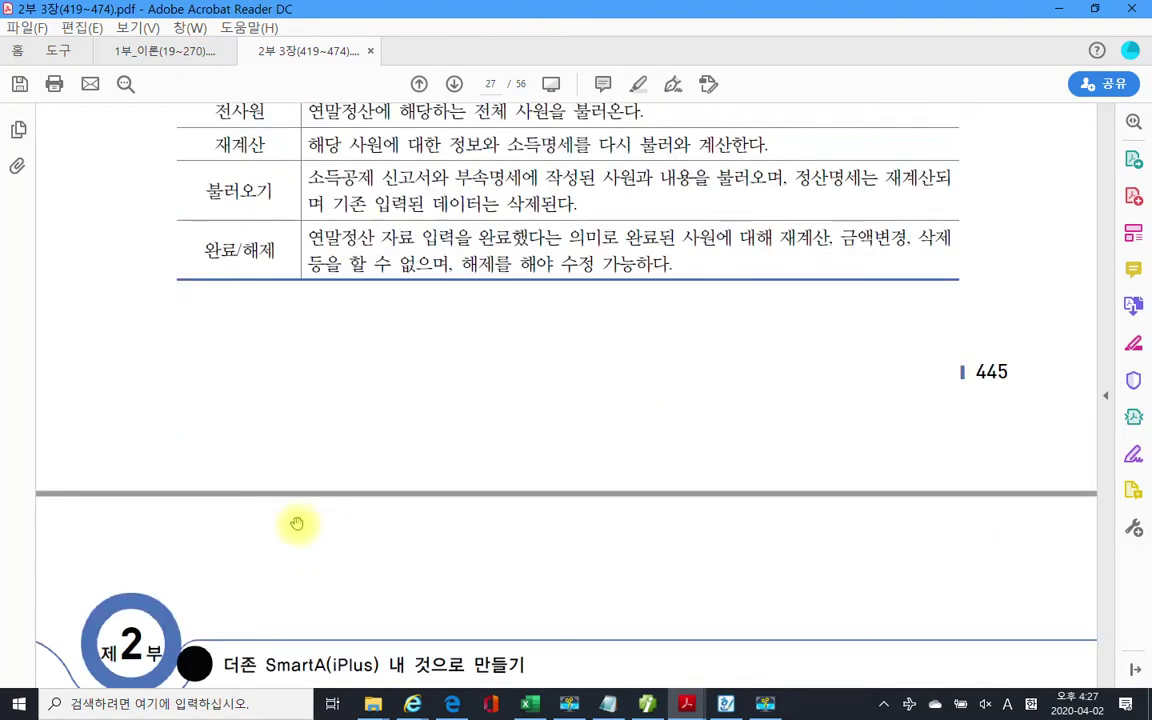
scroll(296, 530, "up", 2)
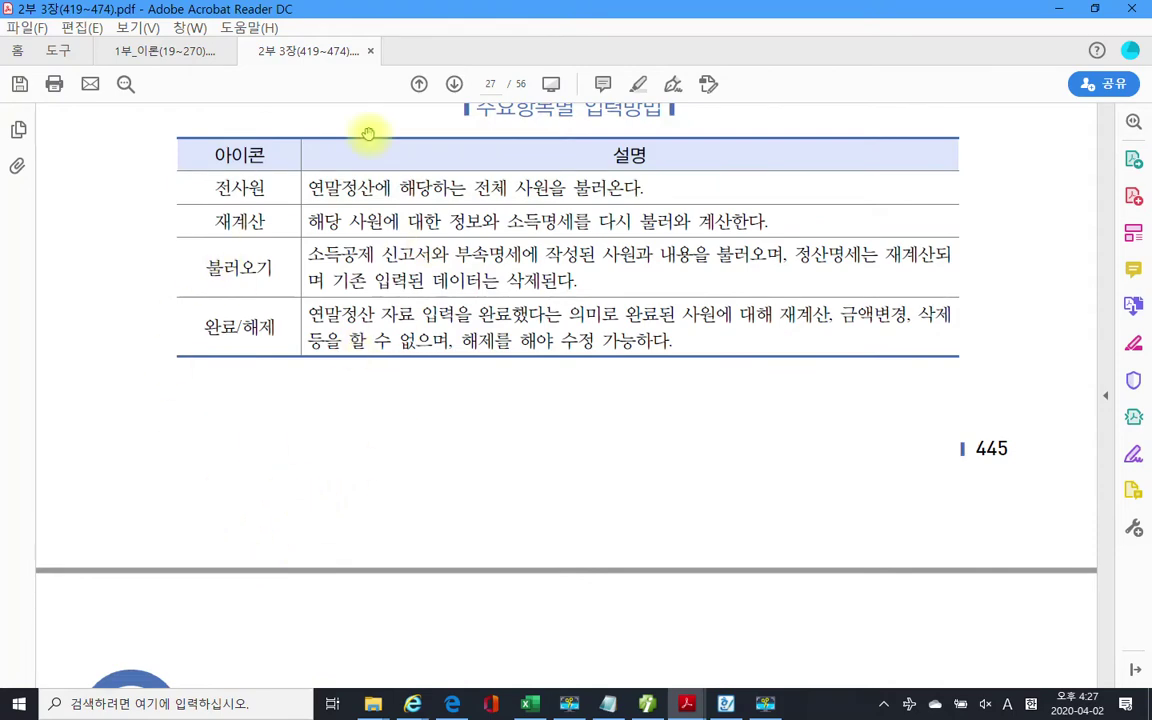
- Read through the 정산명세 TAB table on page 28, from 기본공제 to the 그 밖의 소득공제 items
scroll(335, 382, "down", 9)
scroll(341, 380, "down", 6)
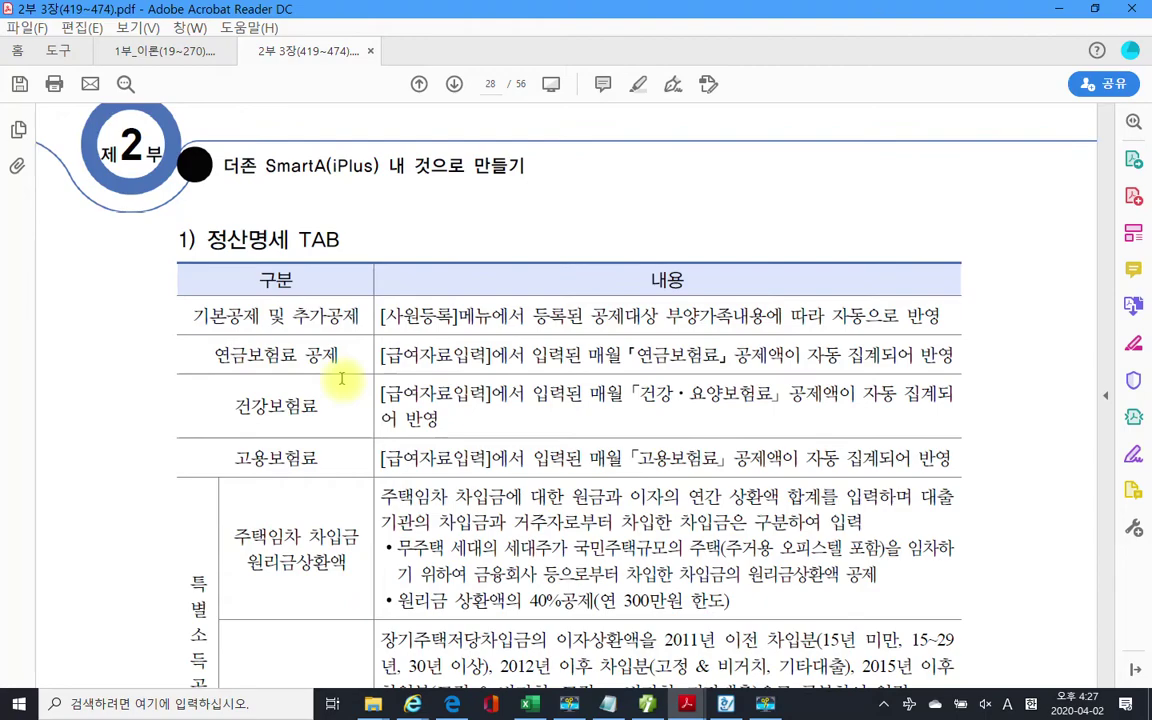
scroll(341, 380, "down", 17)
scroll(337, 378, "down", 8)
scroll(341, 380, "up", 13)
scroll(341, 380, "up", 8)
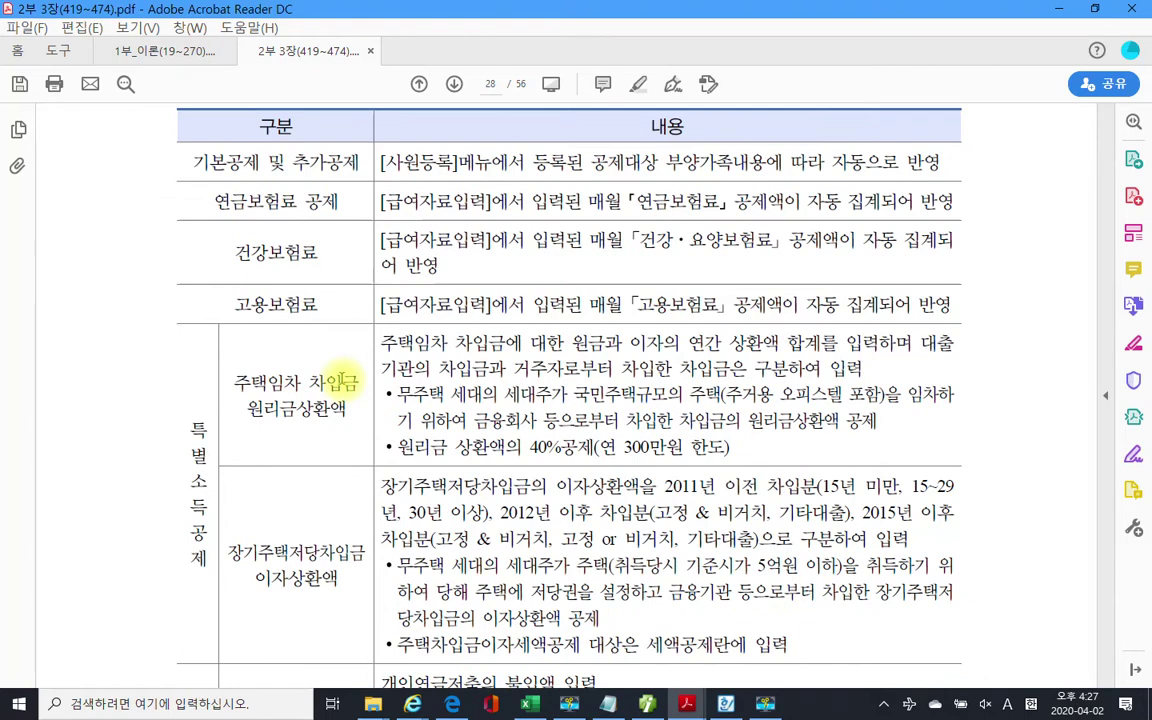
scroll(341, 380, "up", 1)
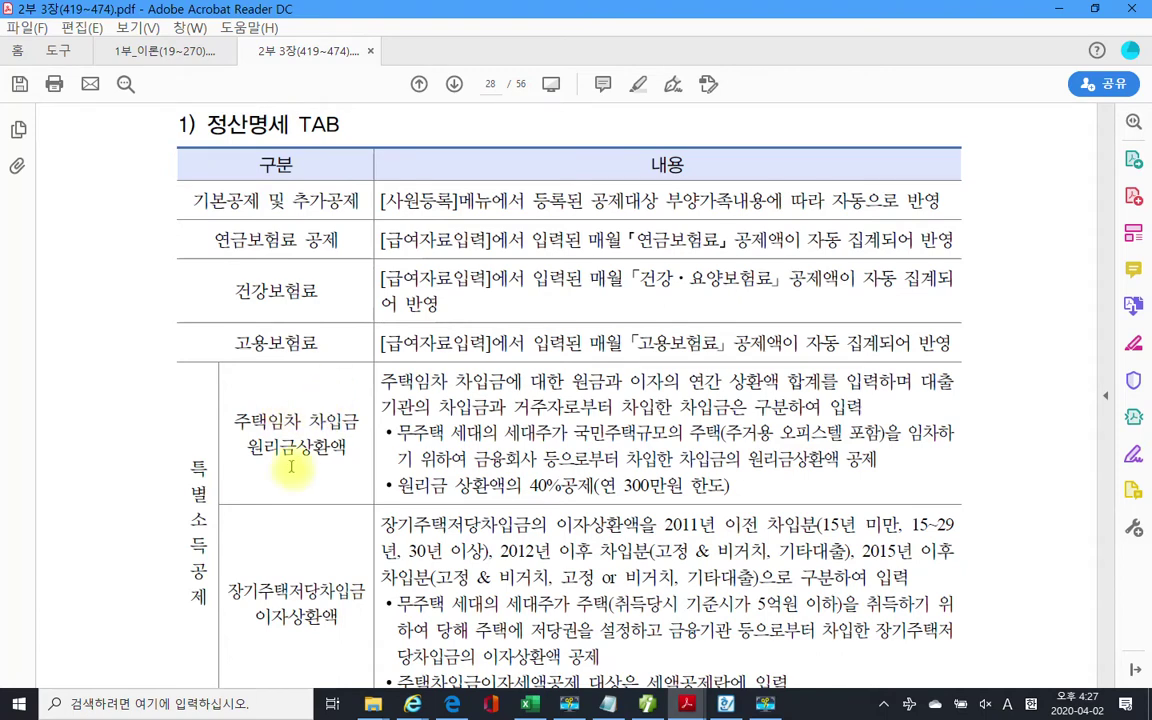
scroll(291, 467, "down", 2)
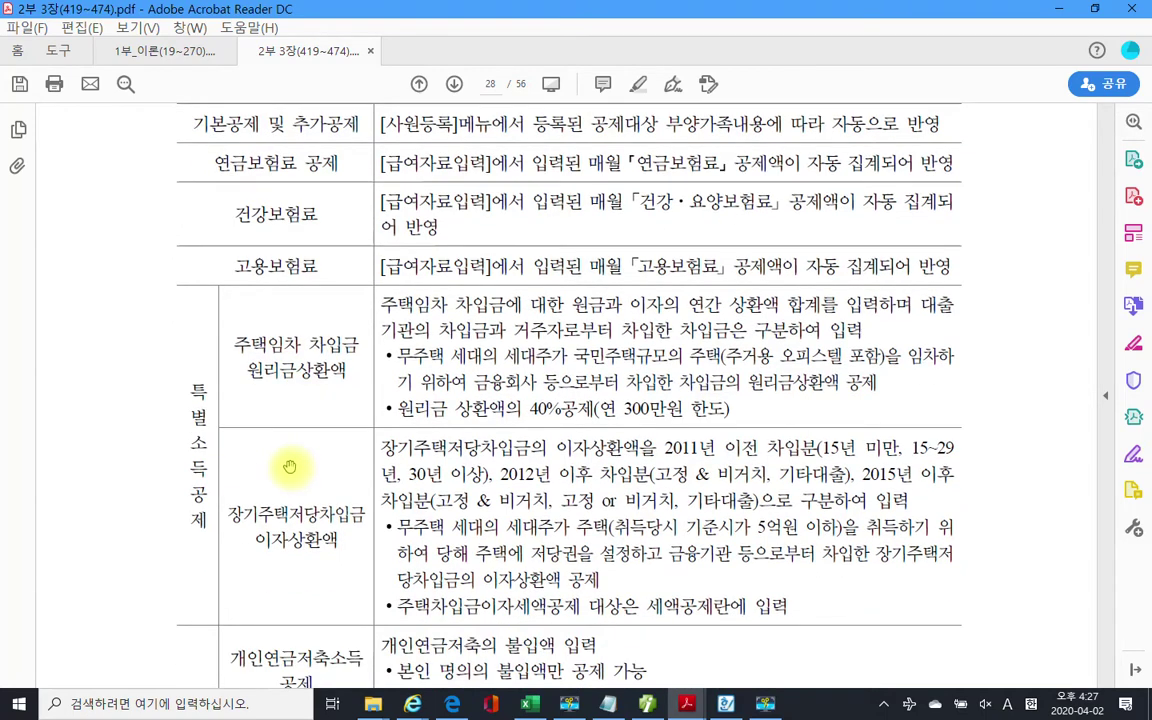
scroll(195, 455, "down", 3)
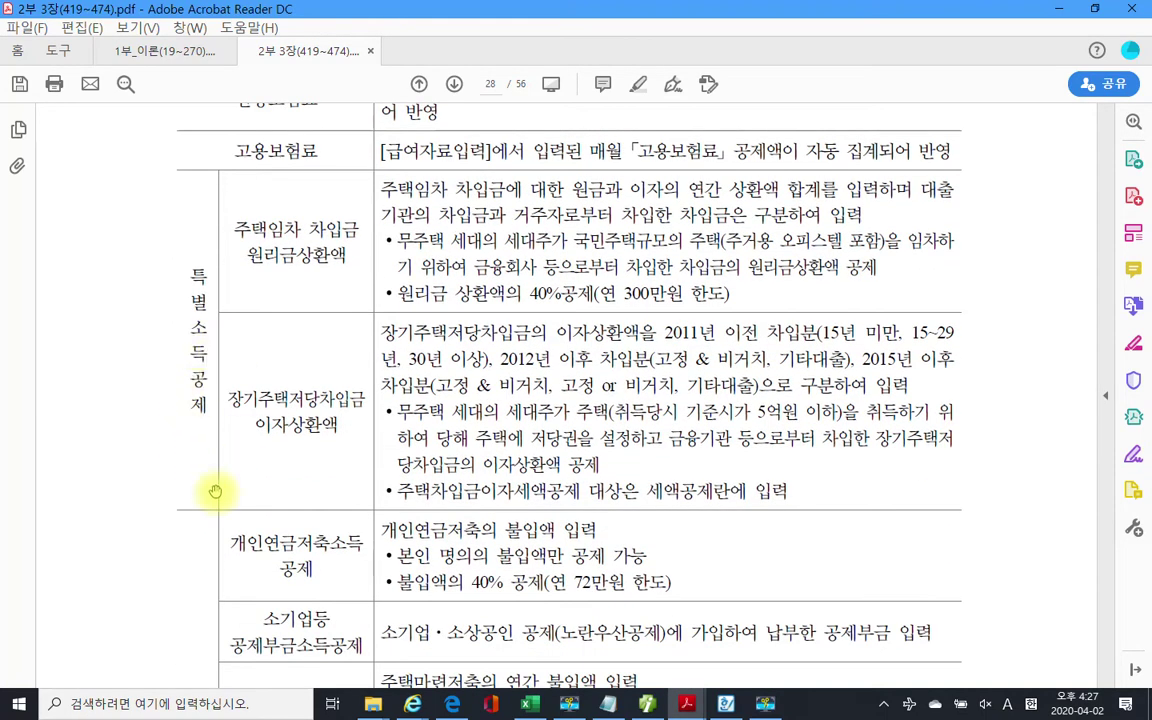
scroll(215, 491, "down", 10)
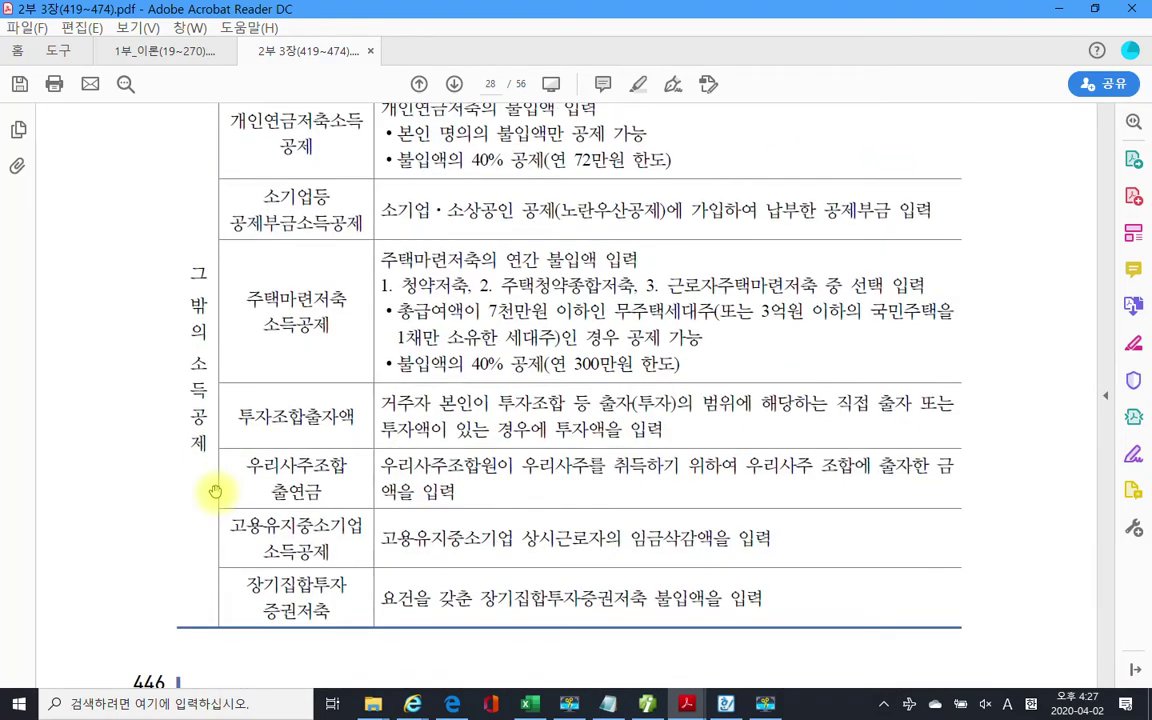
scroll(216, 490, "down", 14)
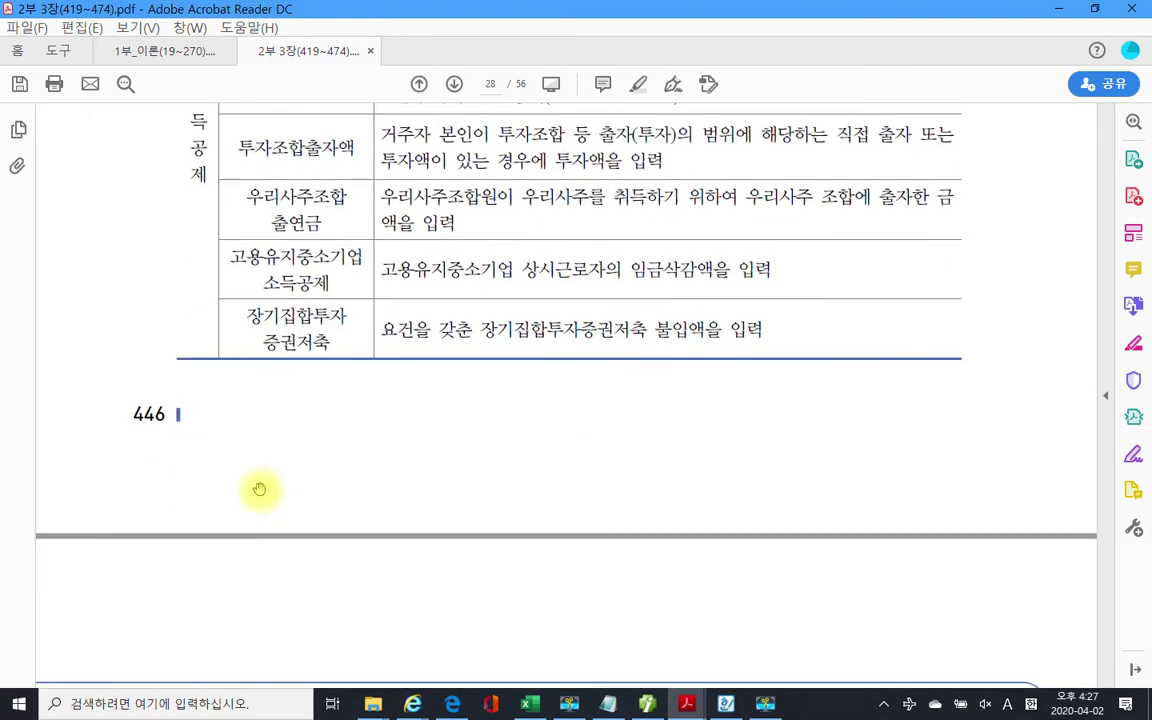
- Examine the credit card deduction, 세액감면, pension account and 보장성보험 rows of the table on page 29
scroll(258, 487, "down", 9)
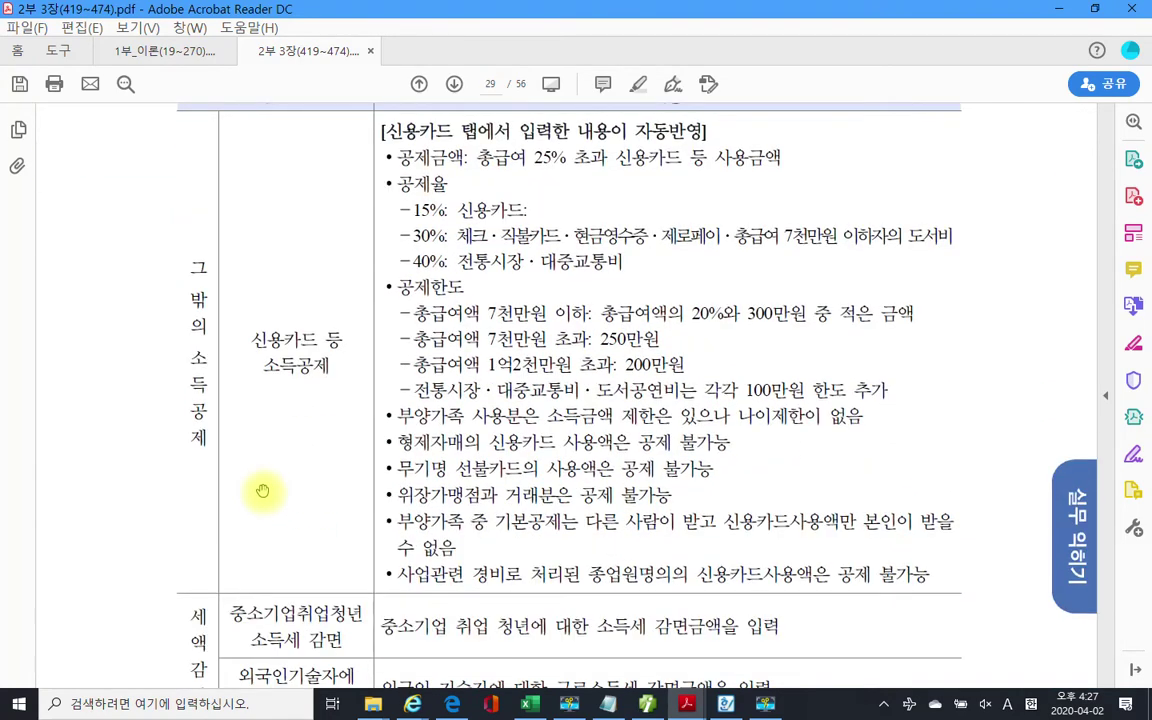
scroll(262, 490, "down", 3)
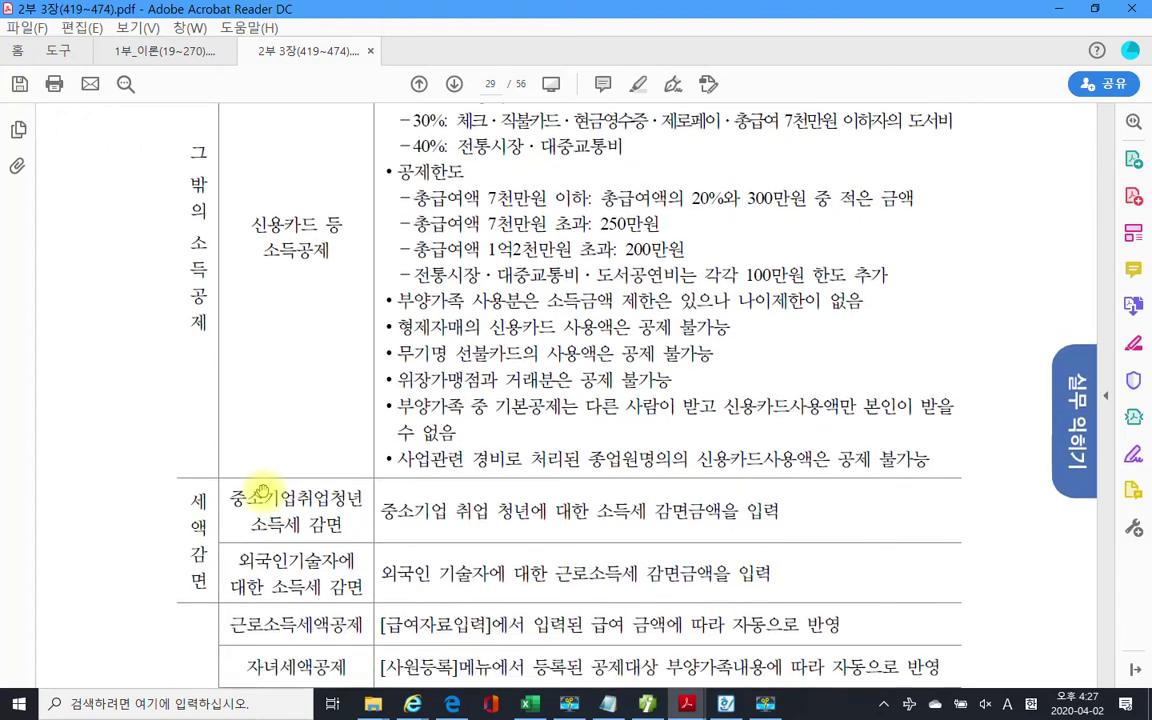
scroll(262, 490, "down", 4)
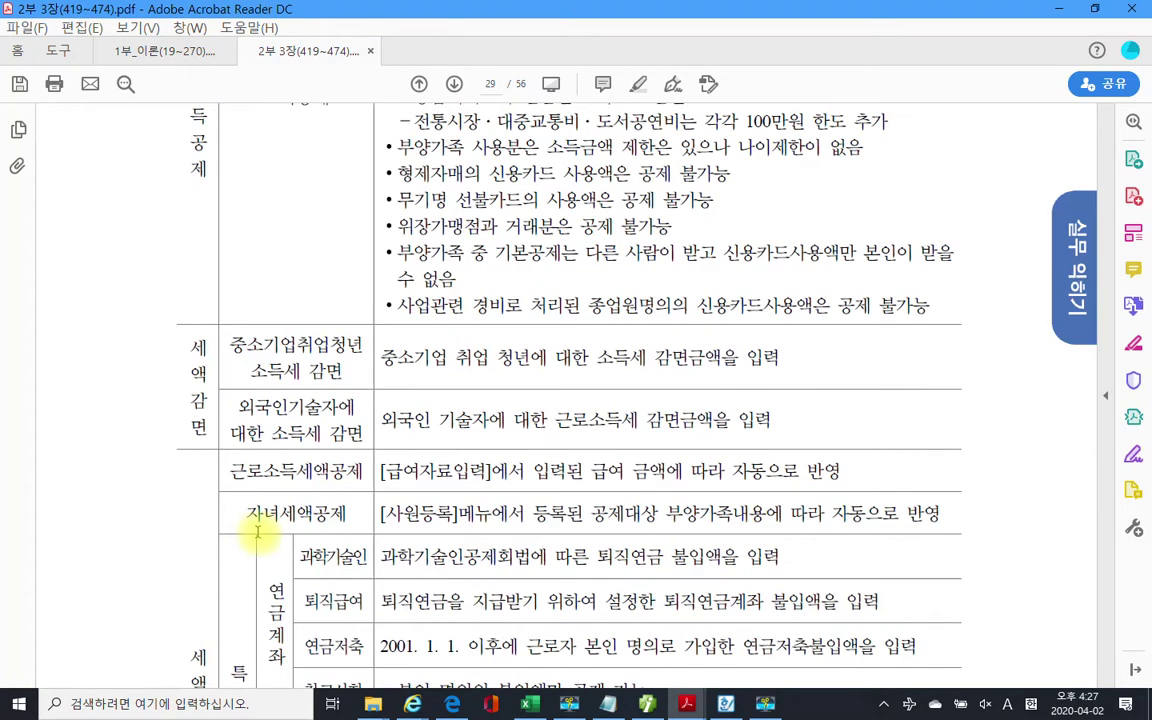
scroll(257, 533, "down", 6)
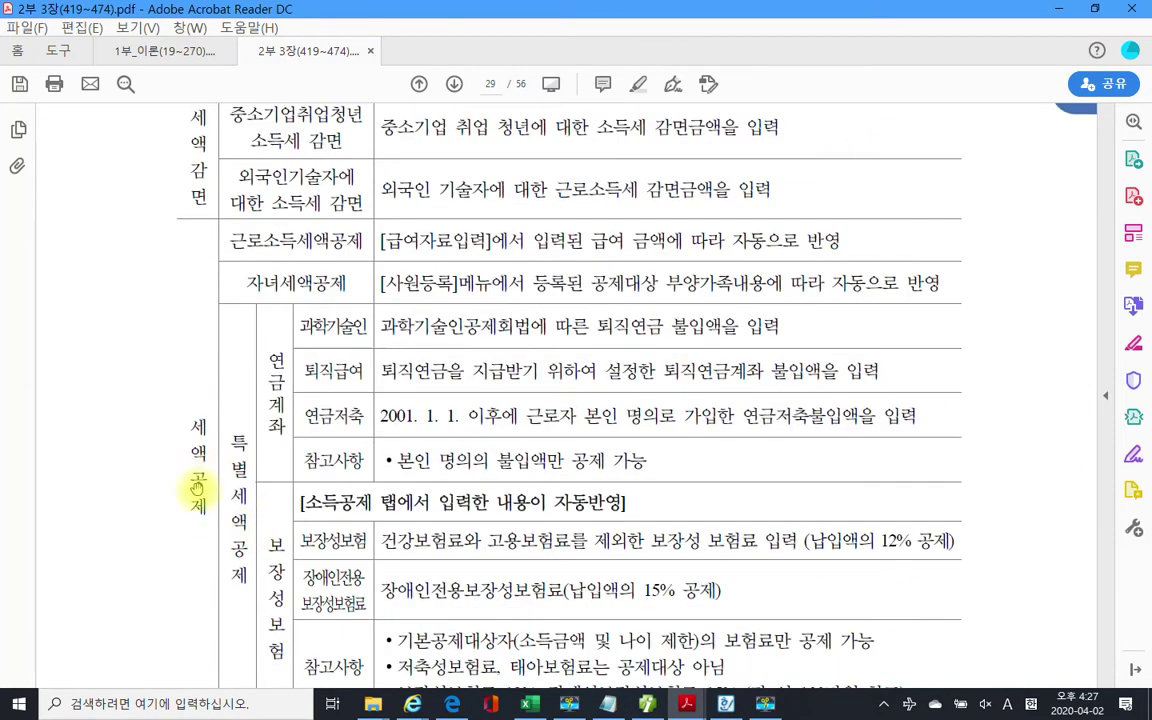
scroll(230, 440, "down", 4)
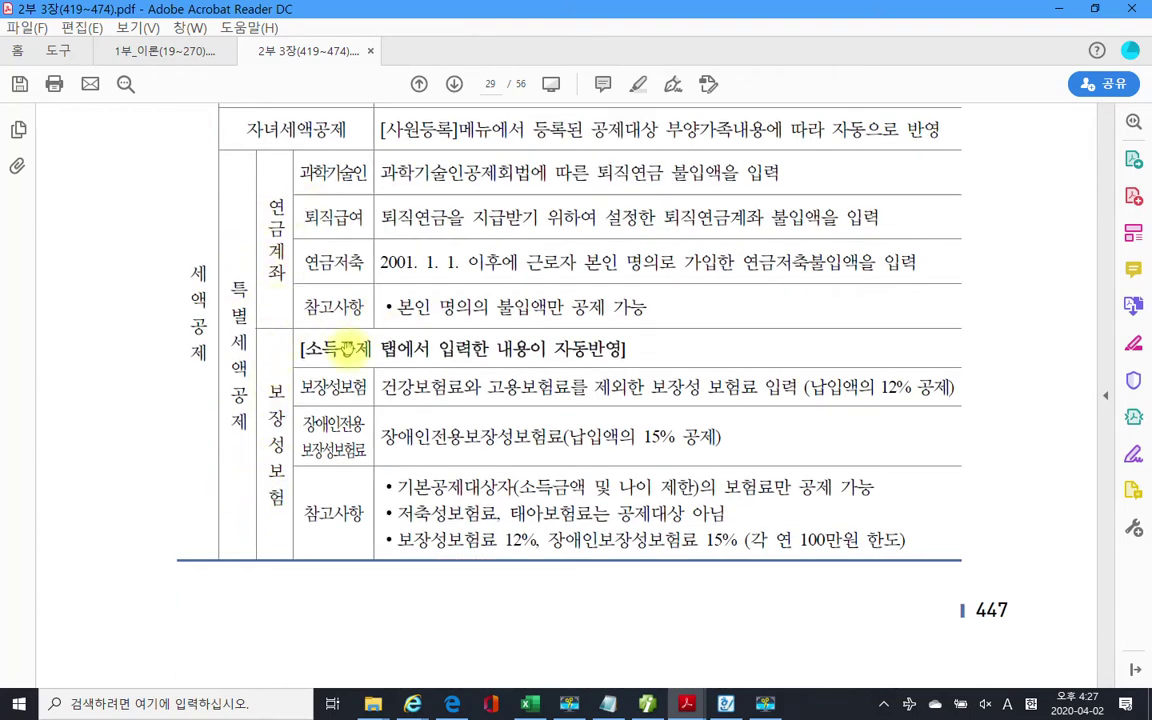
- Review the 의료비, 교육비 and 기부금 tax credit rows on pages 30 and 31
scroll(460, 425, "down", 4)
scroll(481, 443, "down", 20)
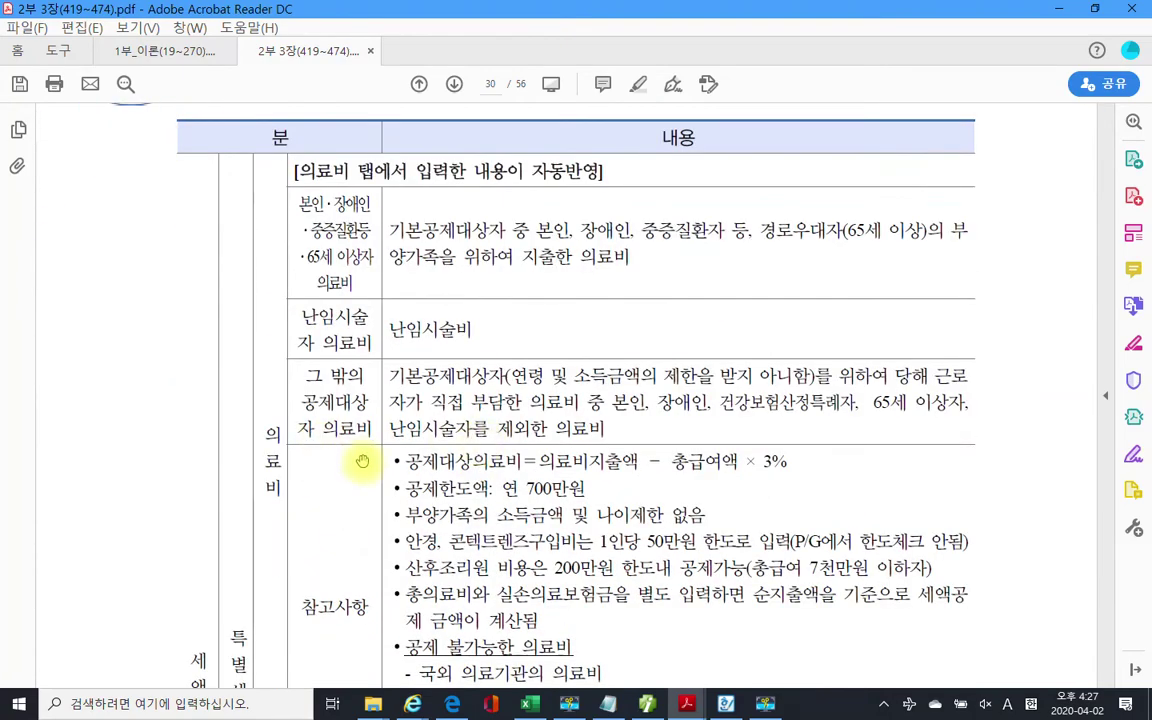
scroll(362, 461, "down", 20)
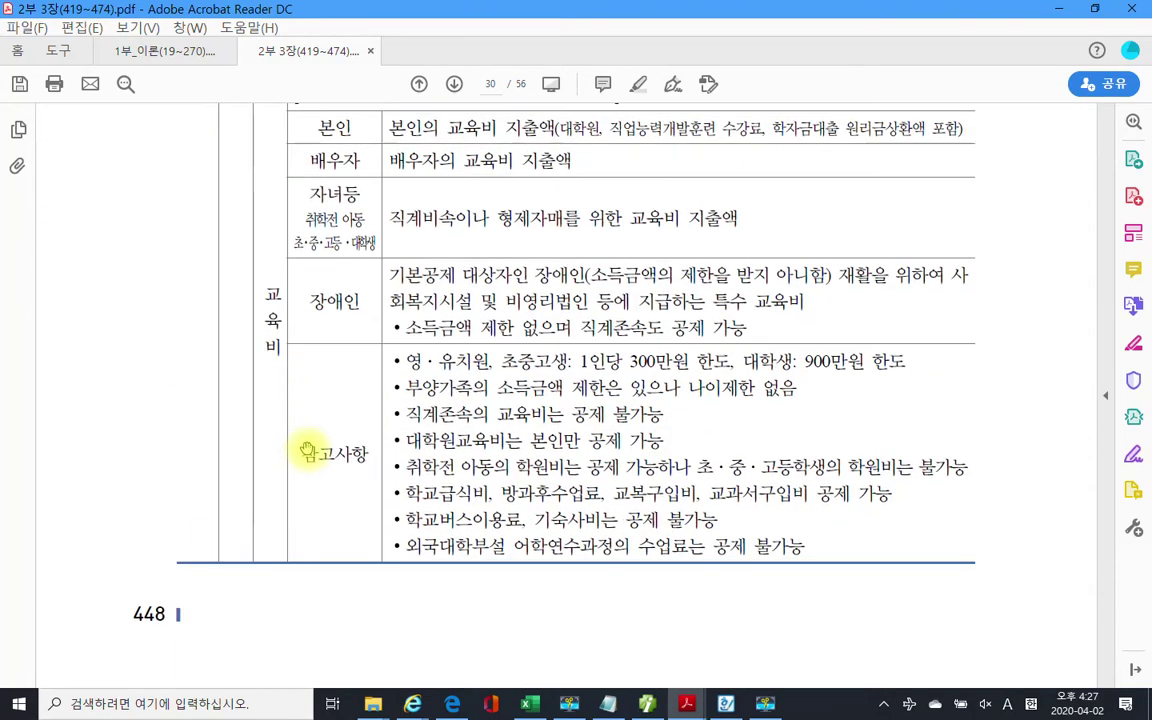
scroll(308, 451, "down", 3)
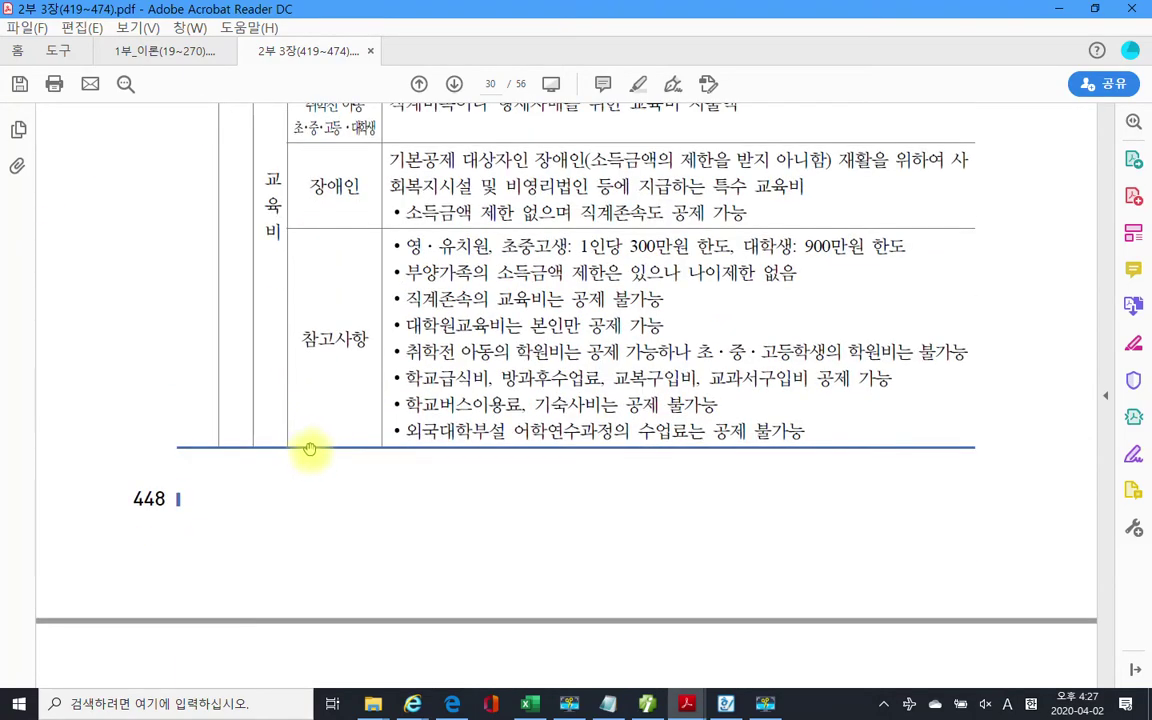
scroll(399, 483, "down", 5)
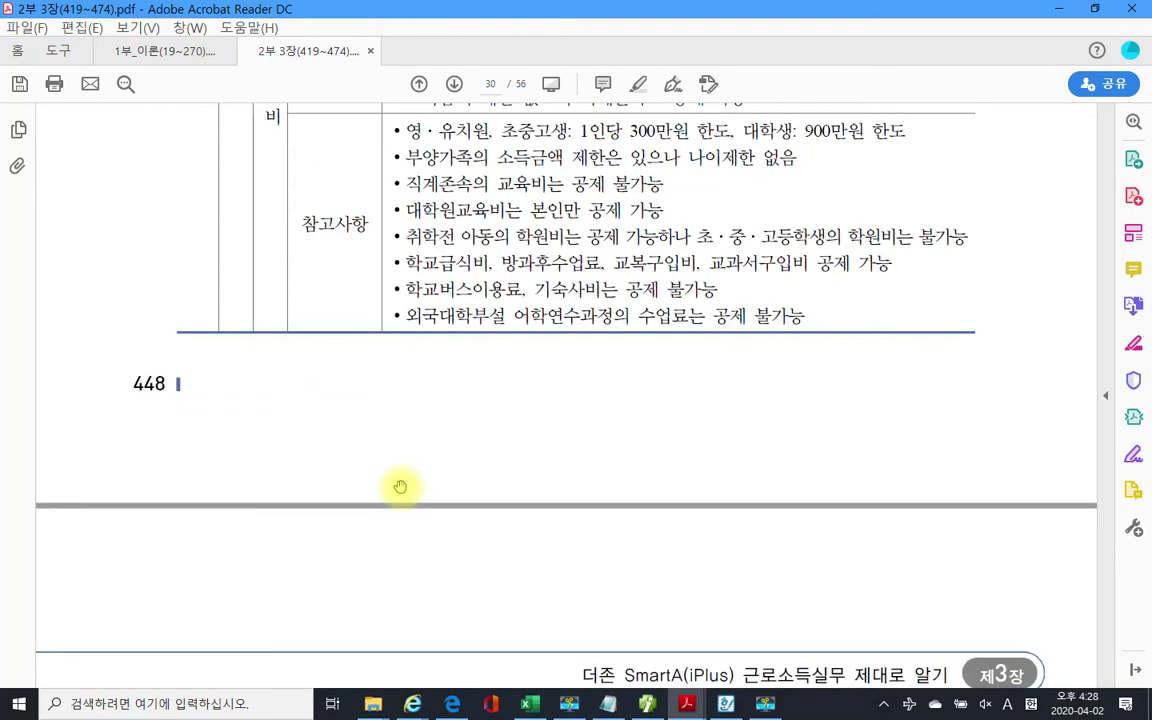
scroll(401, 486, "down", 20)
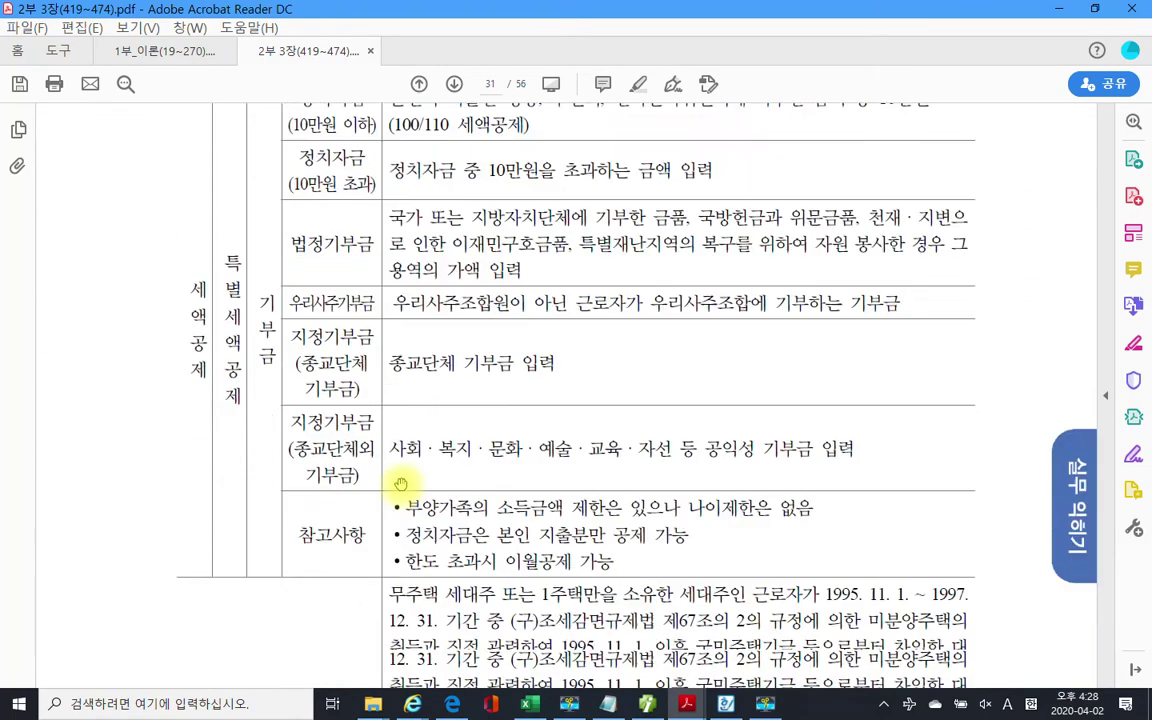
- Highlight the heading text 소득명세 TAB of item 2) on page 31
scroll(399, 483, "down", 6)
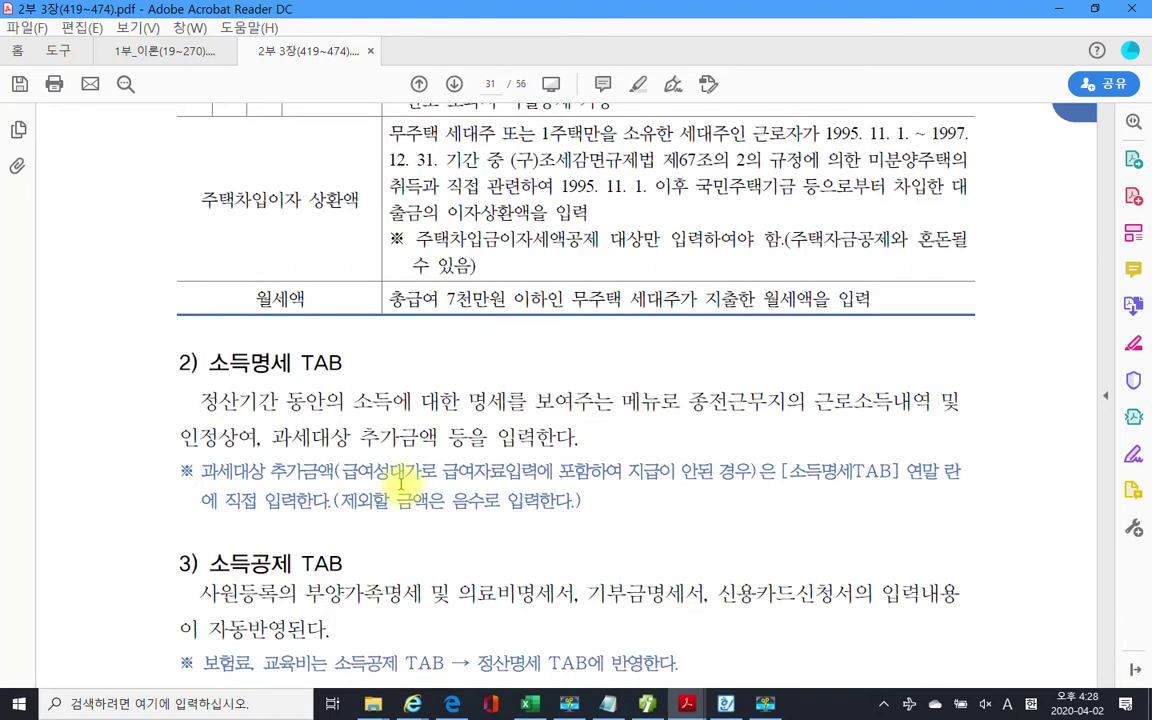
scroll(401, 483, "down", 2)
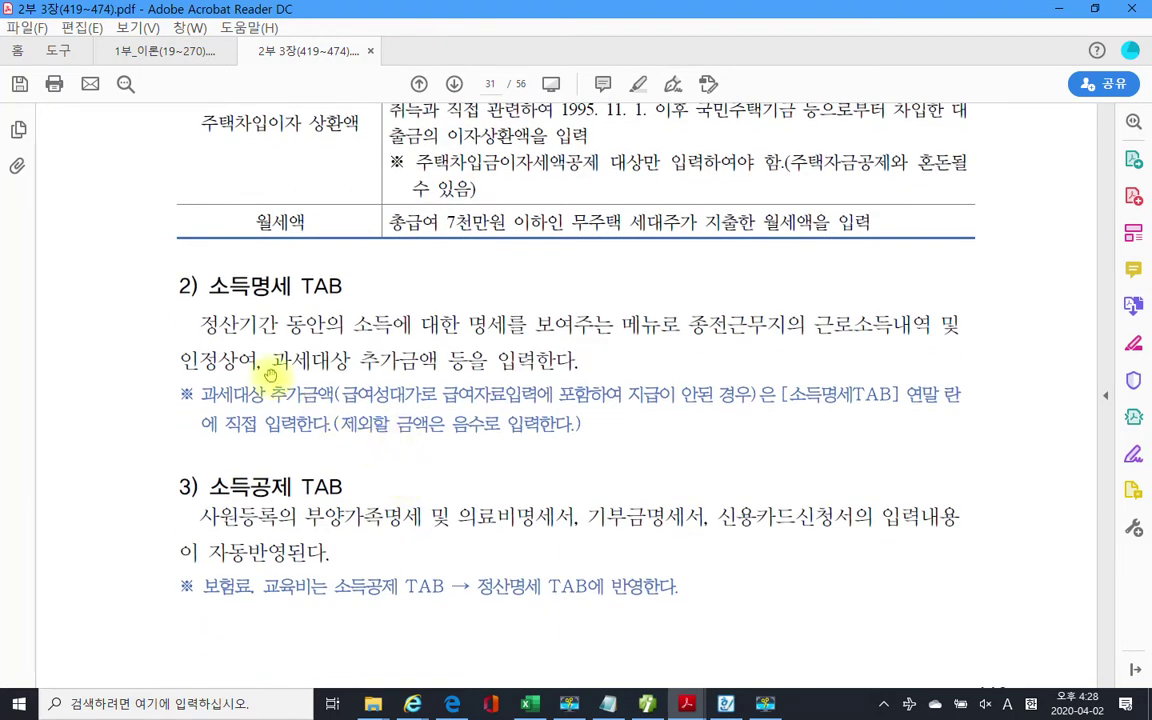
left_click_drag(213, 285, 334, 298)
right_click(318, 291)
left_click(373, 340)
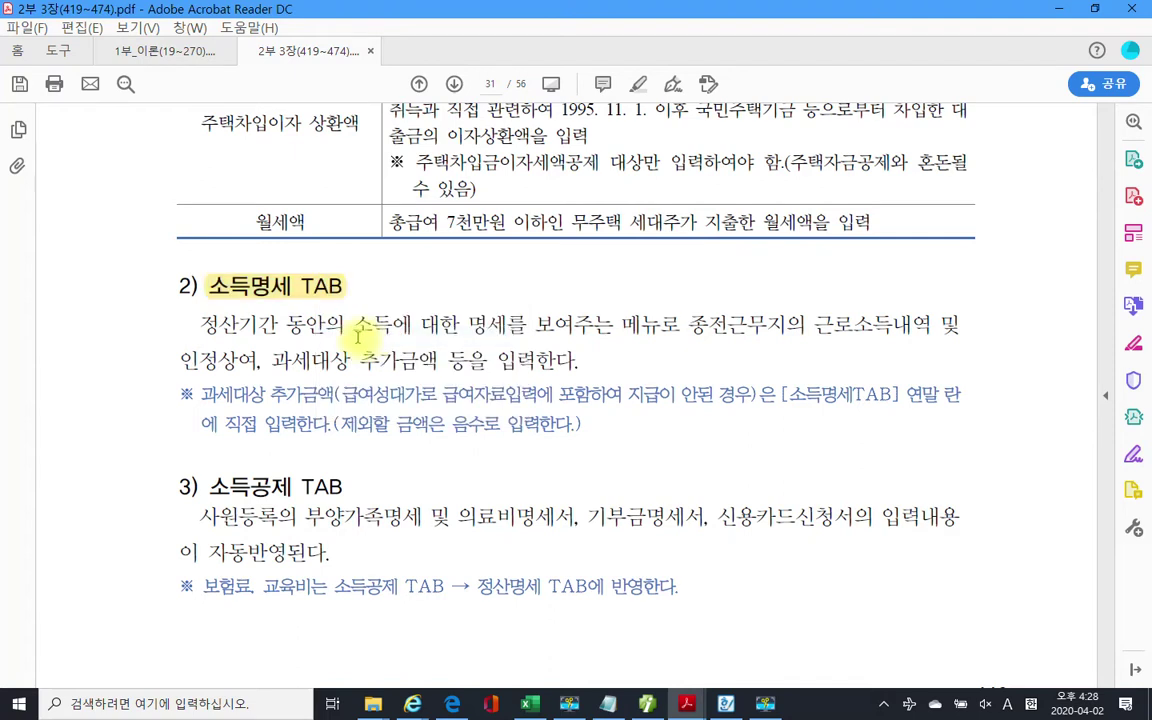
- Highlight the heading text 소득공제 TAB of item 3) on page 31
left_click_drag(205, 486, 340, 487)
right_click(310, 488)
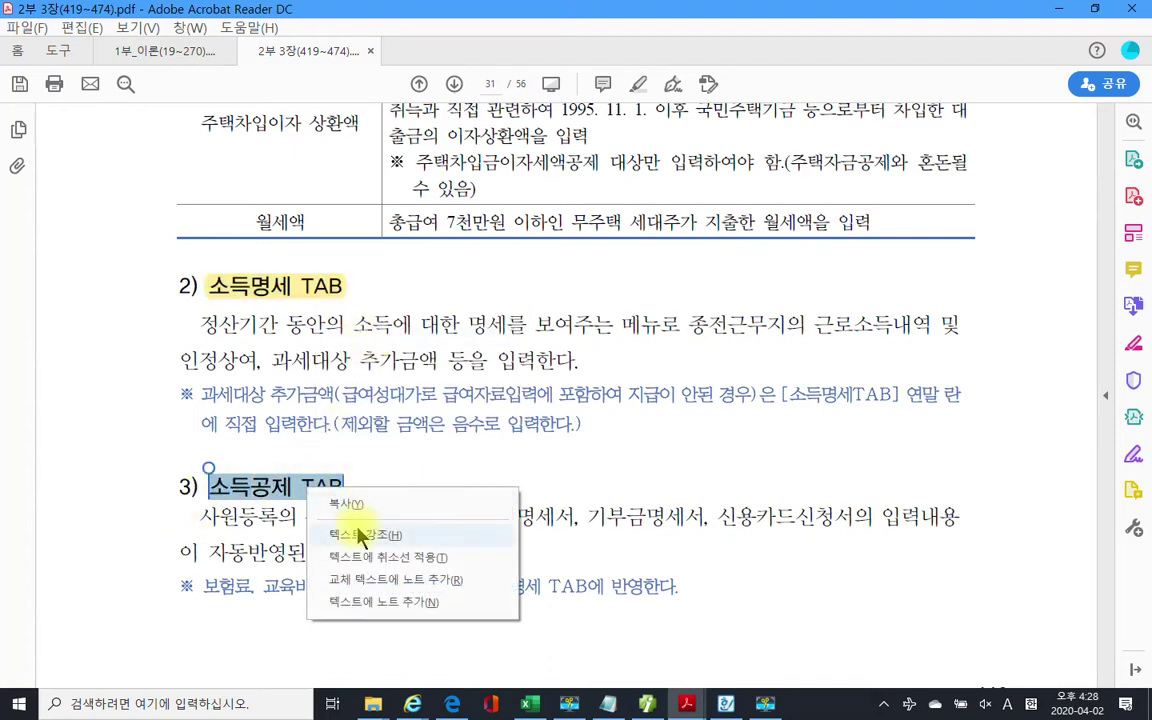
left_click(360, 537)
- Highlight the heading texts 의료비 TAB and 기부금 TAB of items 4) and 5) on page 32
scroll(322, 533, "down", 3)
scroll(322, 533, "down", 10)
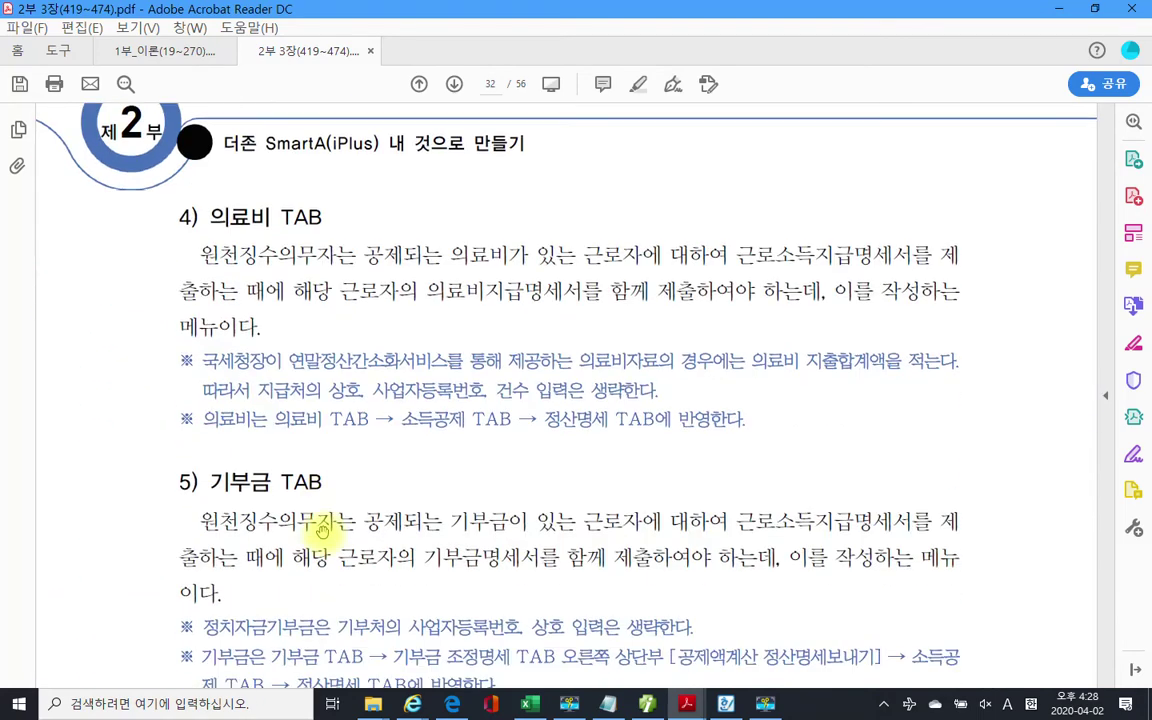
left_click_drag(207, 216, 321, 216)
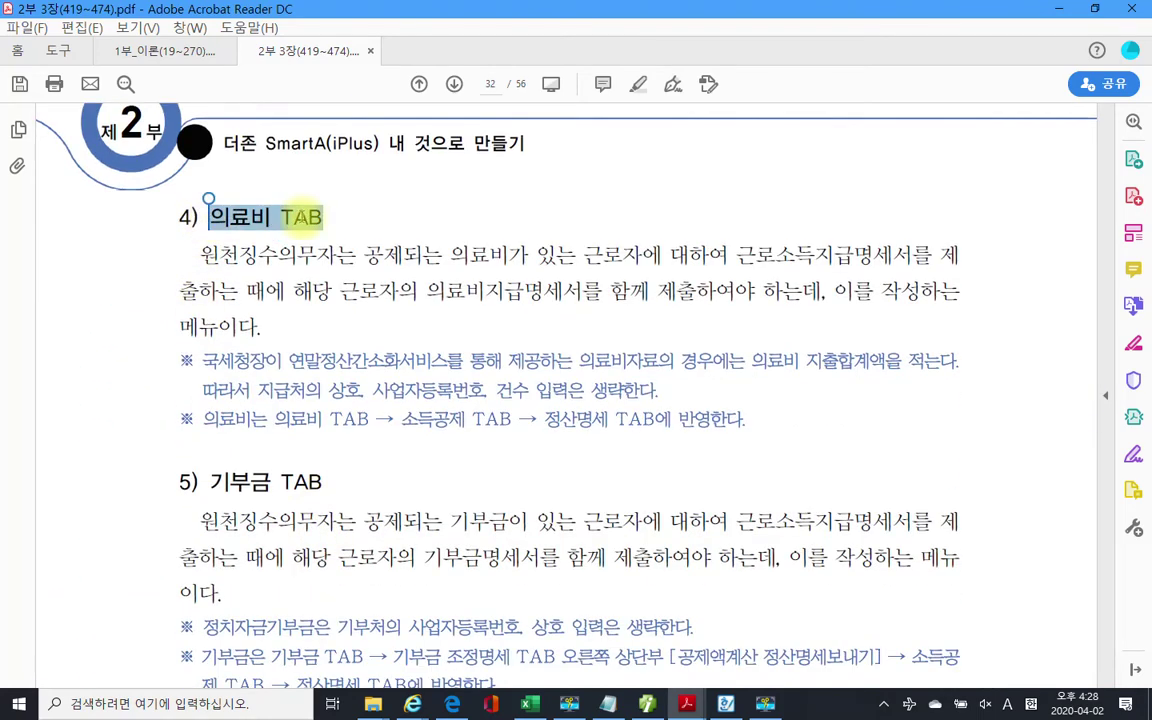
right_click(321, 216)
left_click(329, 260)
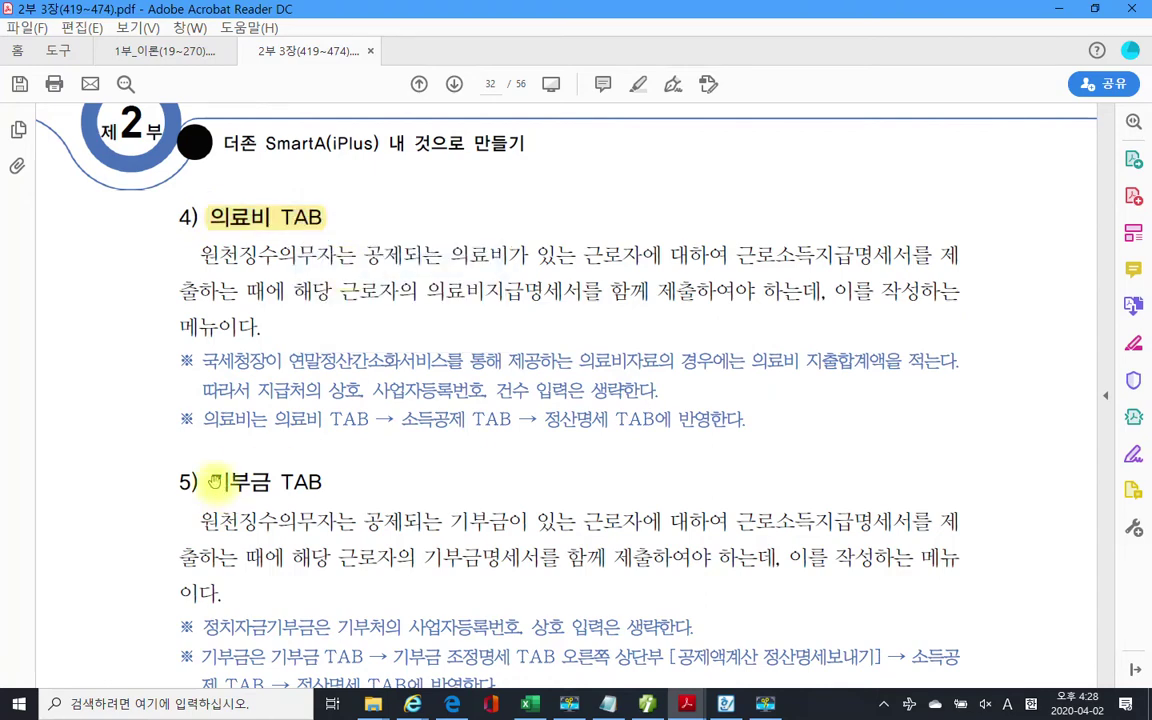
left_click_drag(213, 481, 321, 483)
right_click(321, 488)
left_click(320, 536)
- Highlight the heading text 신용카드 TAB of item 6) on page 32
scroll(320, 538, "down", 5)
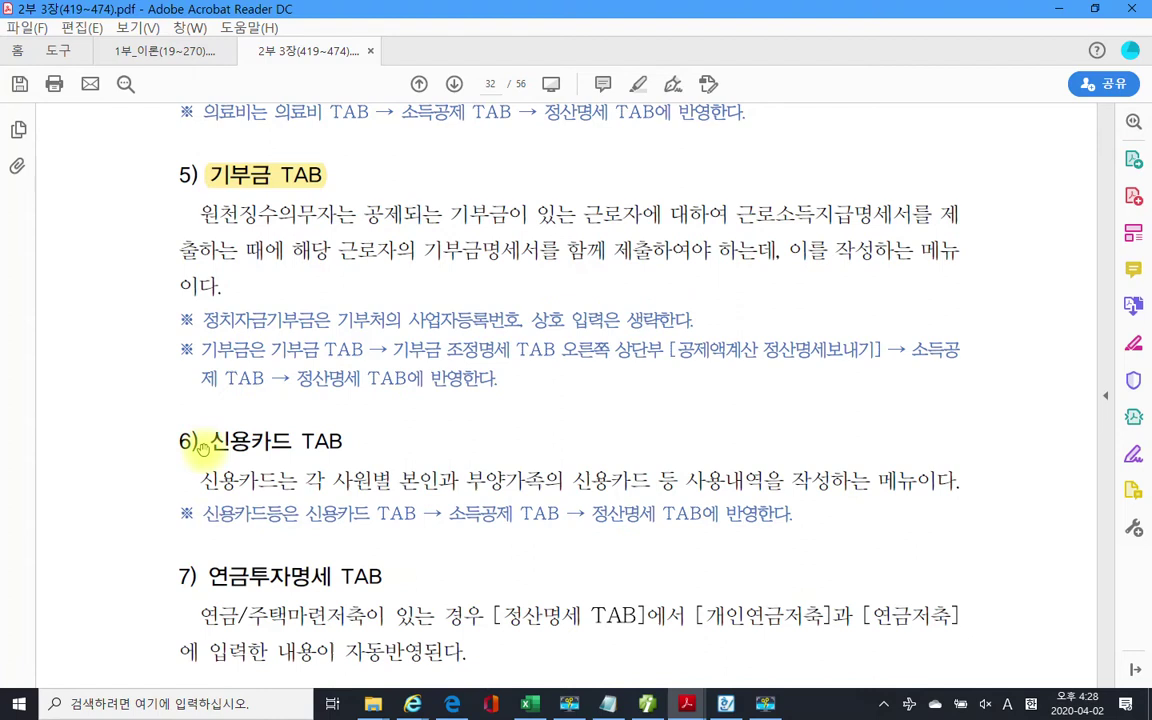
left_click_drag(213, 440, 340, 385)
right_click(340, 385)
left_click(333, 488)
- Read the 연금투자명세 TAB and 월세액명세 TAB items on page 32, continuing to the 부양가족 deduction table on page 33
scroll(315, 515, "down", 3)
scroll(289, 520, "down", 1)
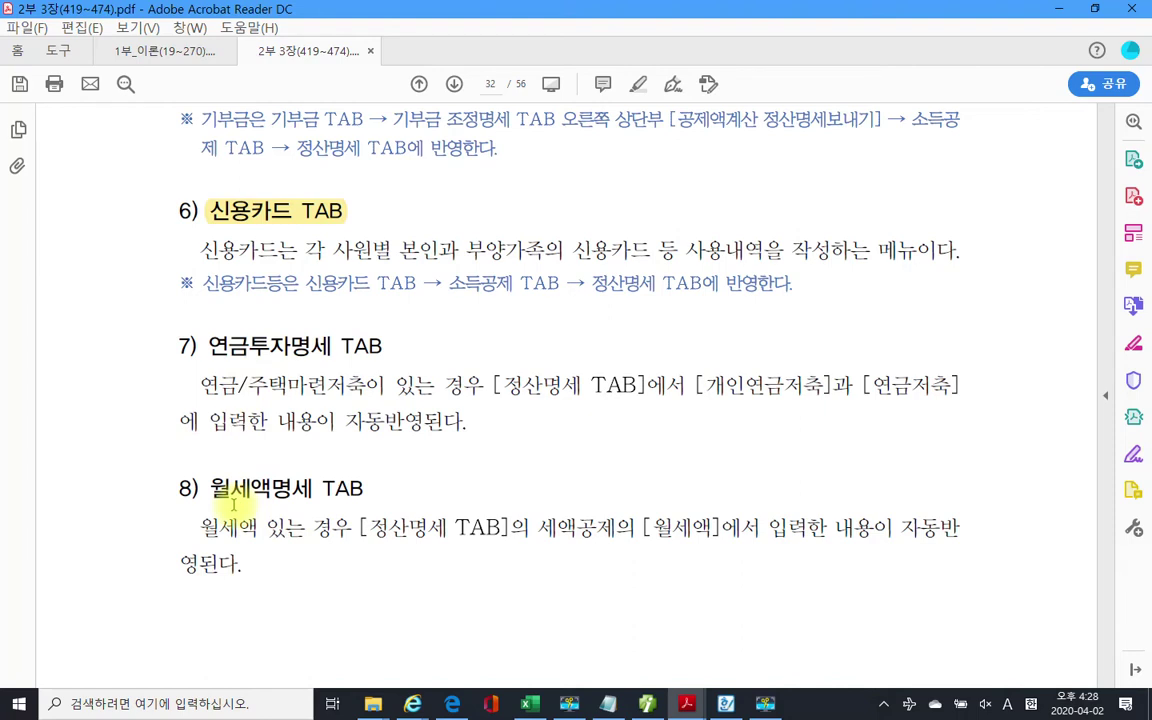
scroll(329, 517, "down", 2)
scroll(330, 520, "down", 3)
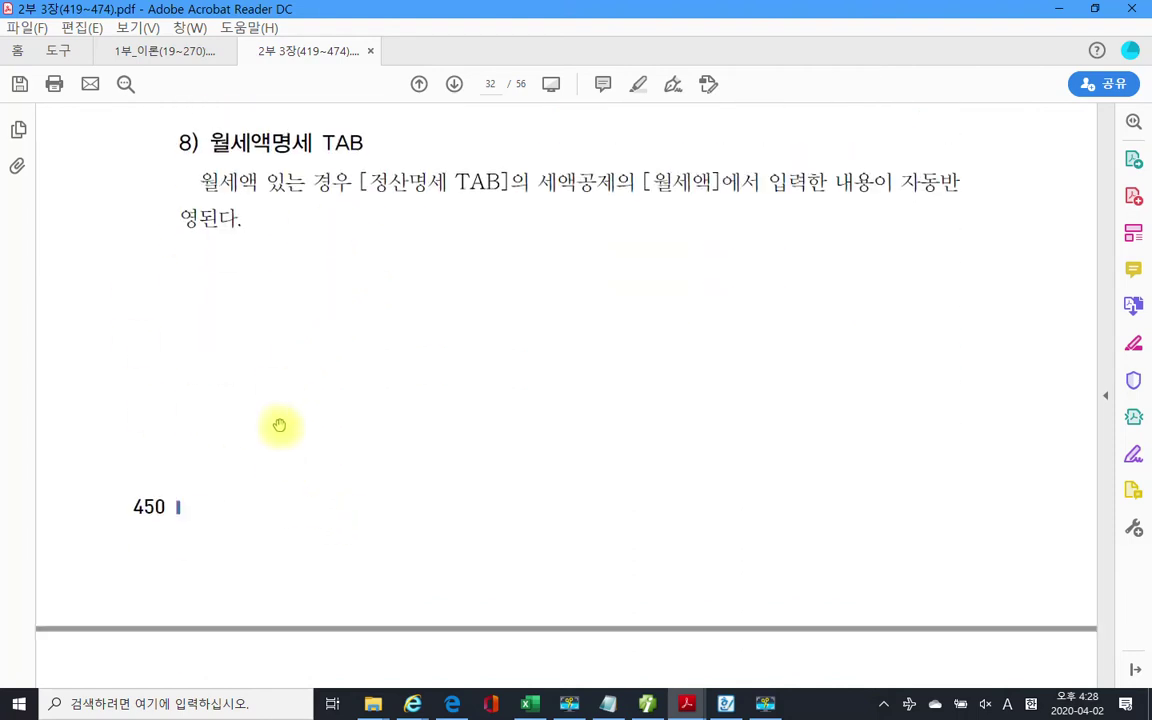
scroll(279, 425, "down", 8)
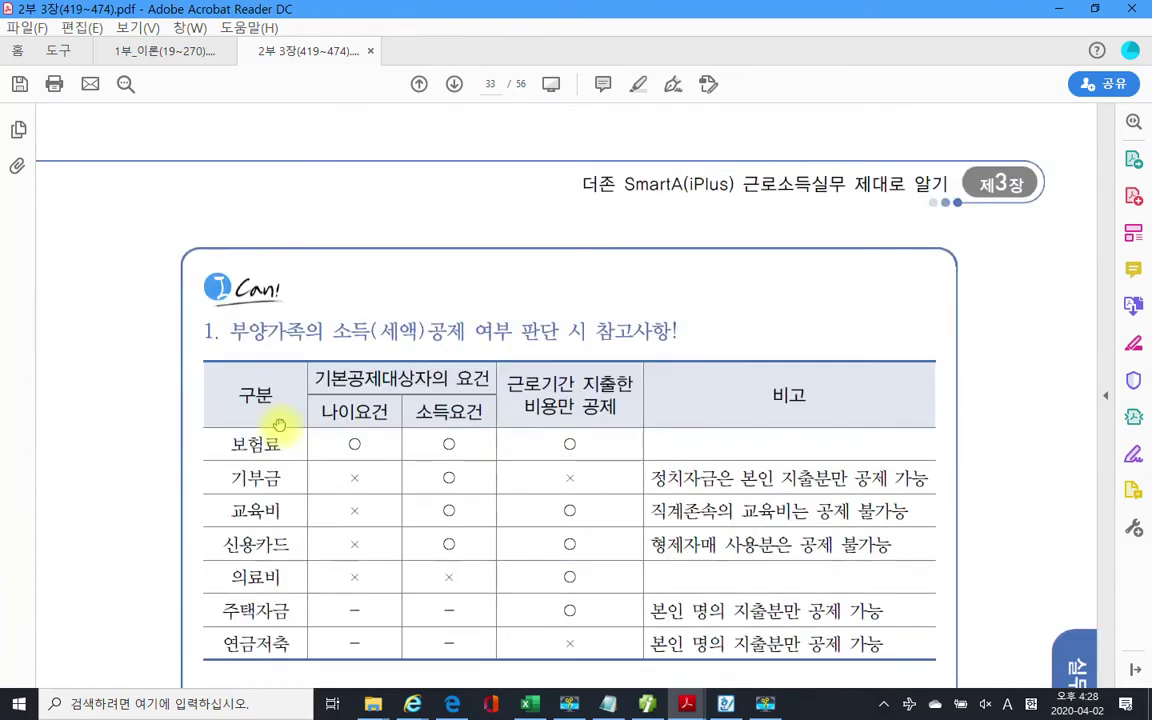
scroll(279, 425, "up", 3)
scroll(279, 425, "down", 5)
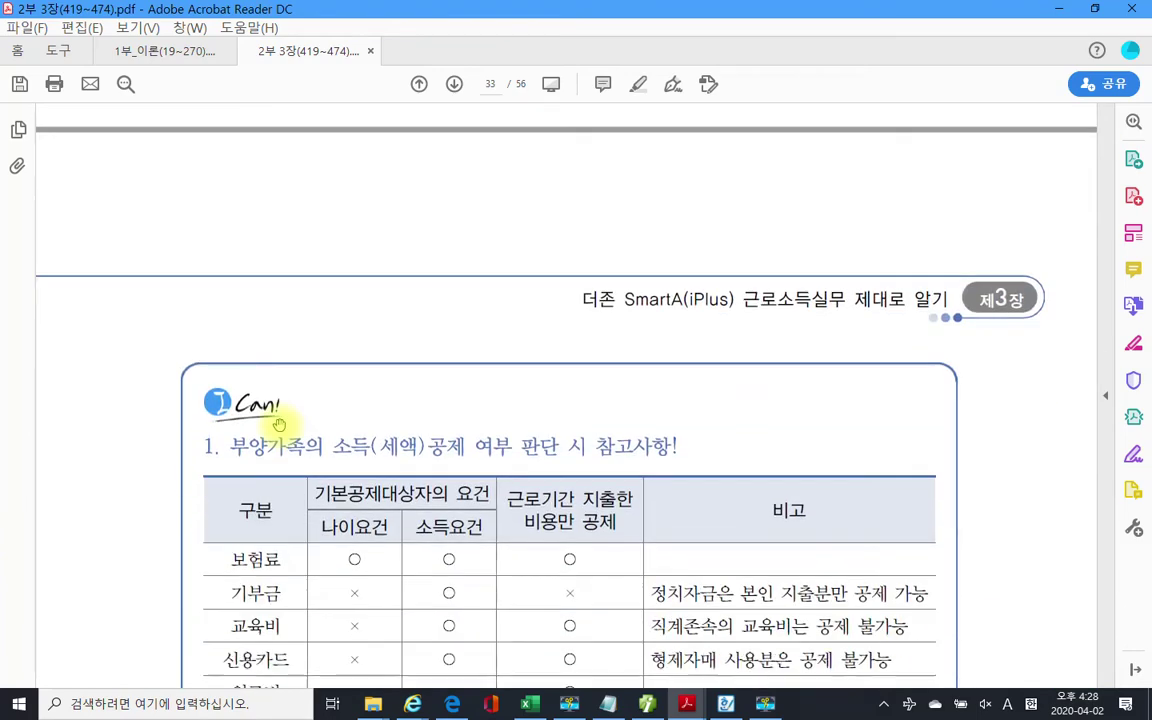
scroll(279, 427, "down", 1)
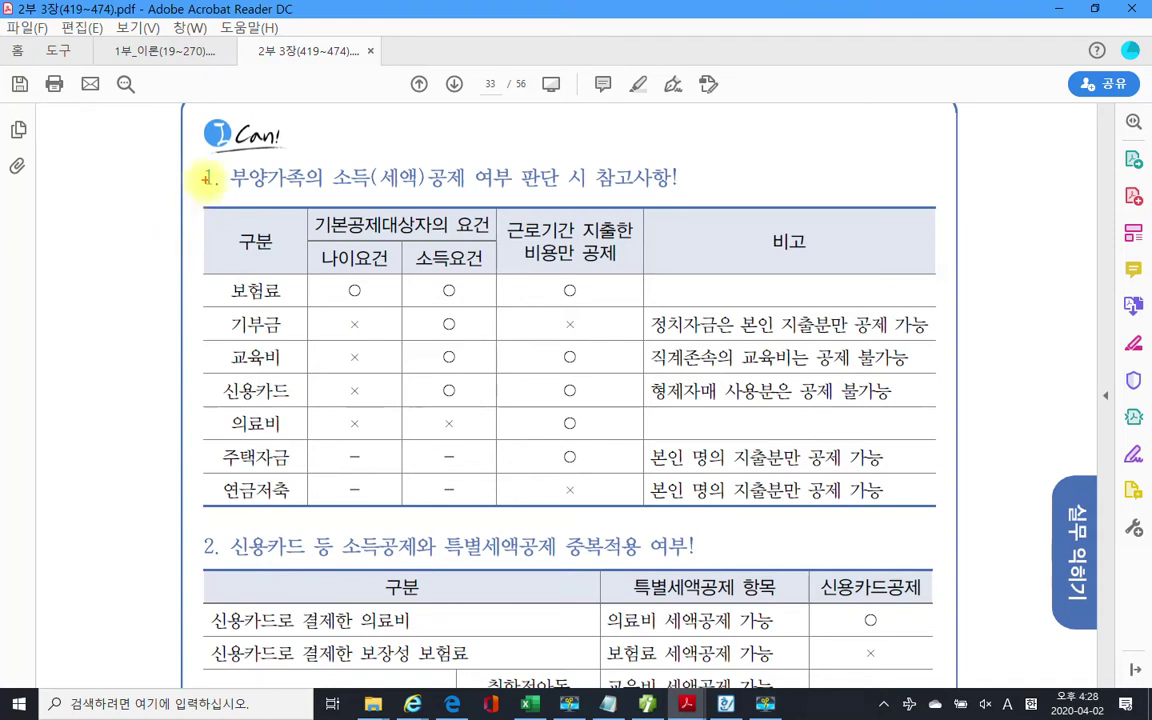
- Draw a red box around the item 1 heading on page 33, circle 참고사항, and box the 보험료 row's 나이요건 and 소득요건 marks
left_click_drag(198, 158, 703, 195)
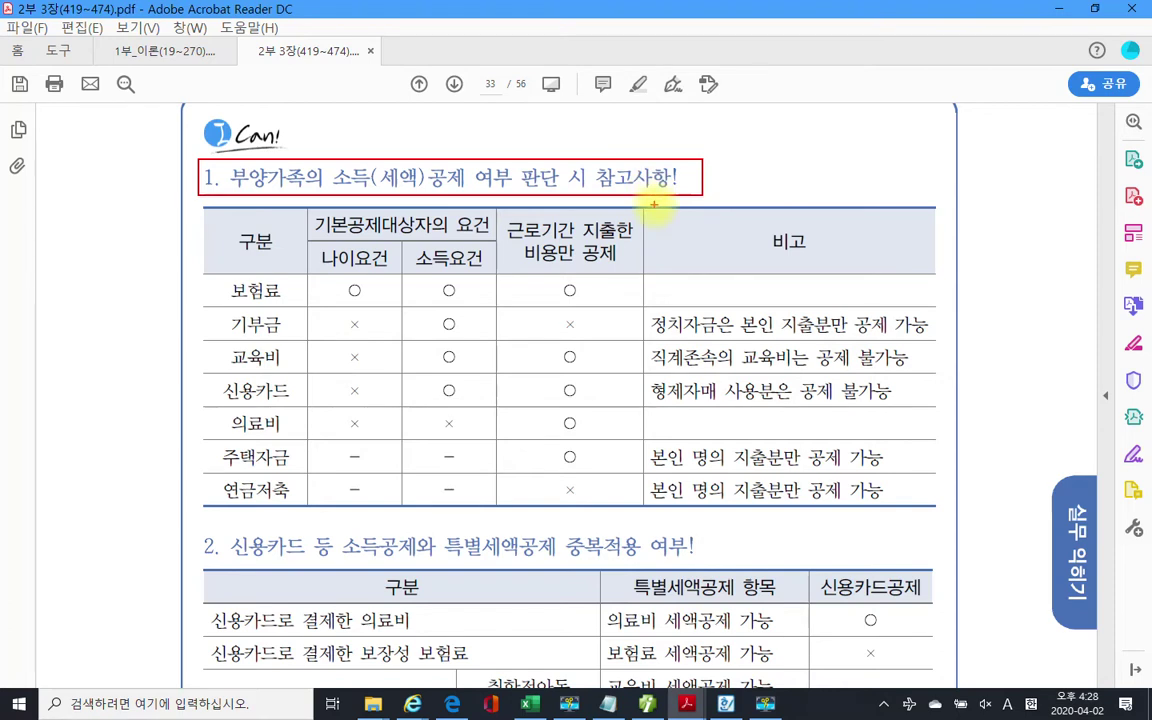
mouse_move(596, 188)
left_mouse_down()
mouse_move(673, 130)
mouse_move(651, 229)
left_mouse_up()
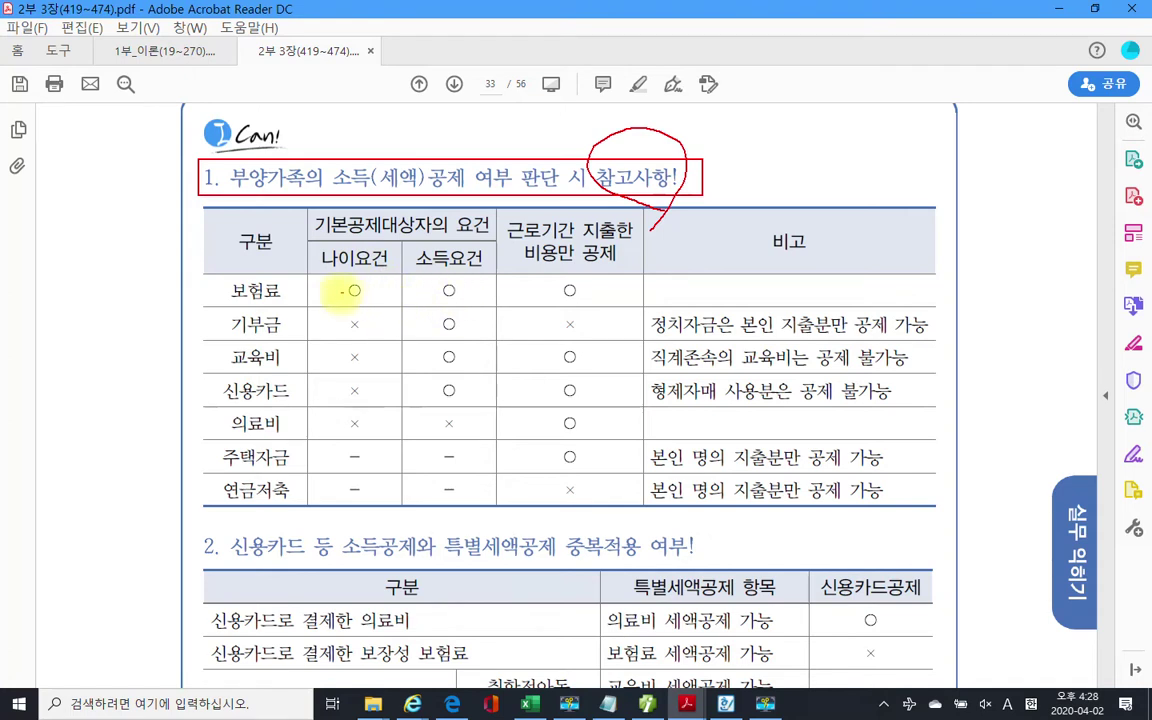
left_click_drag(328, 279, 468, 302)
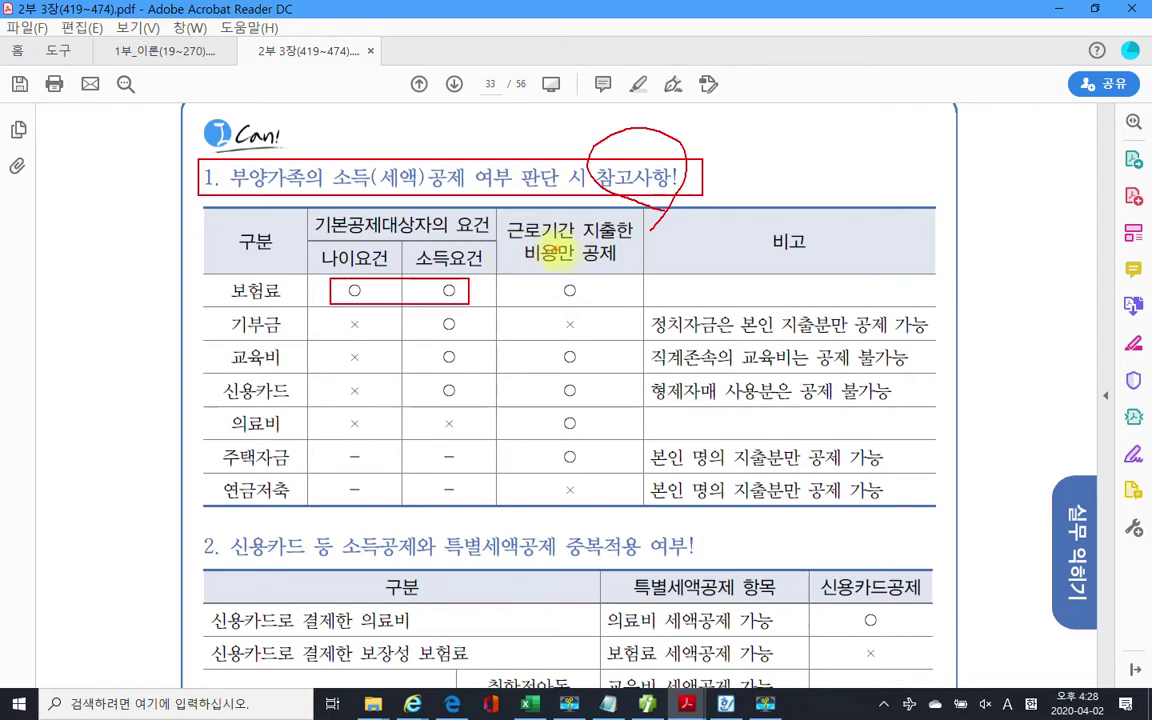
- Underline and circle 근로기간 지출한 in the column header in red, and handwrite the period 1/1 – 12/31 beside it
left_click_drag(509, 243, 640, 238)
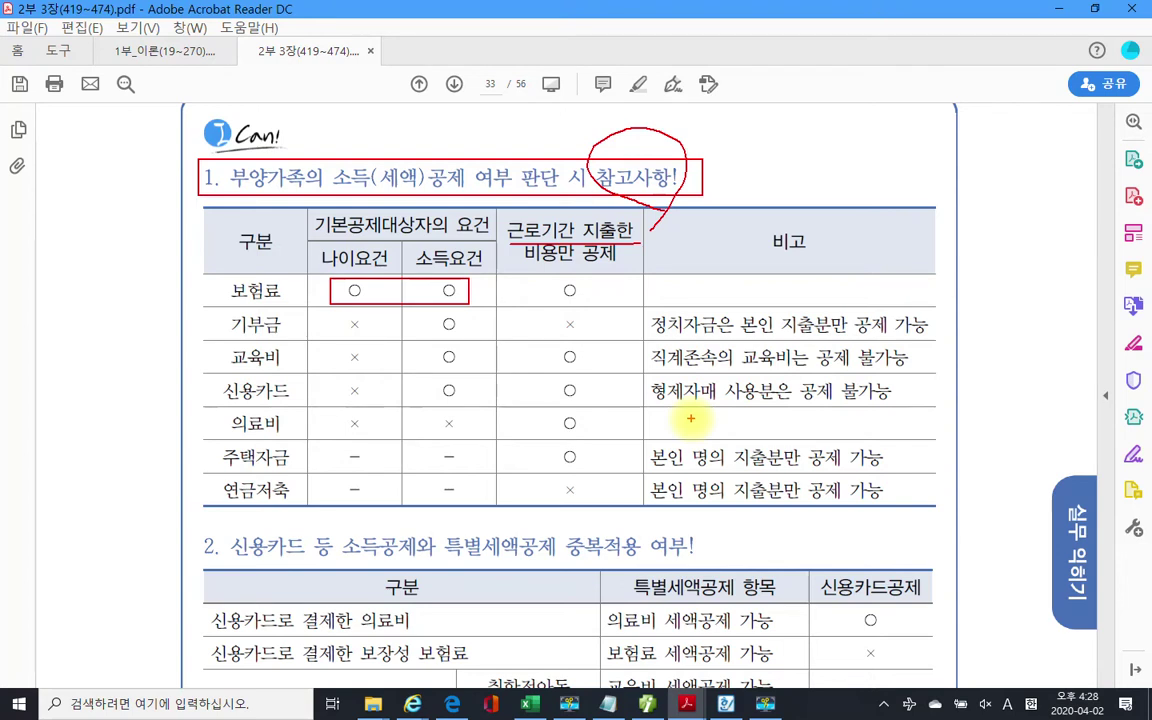
left_click_drag(630, 240, 598, 255)
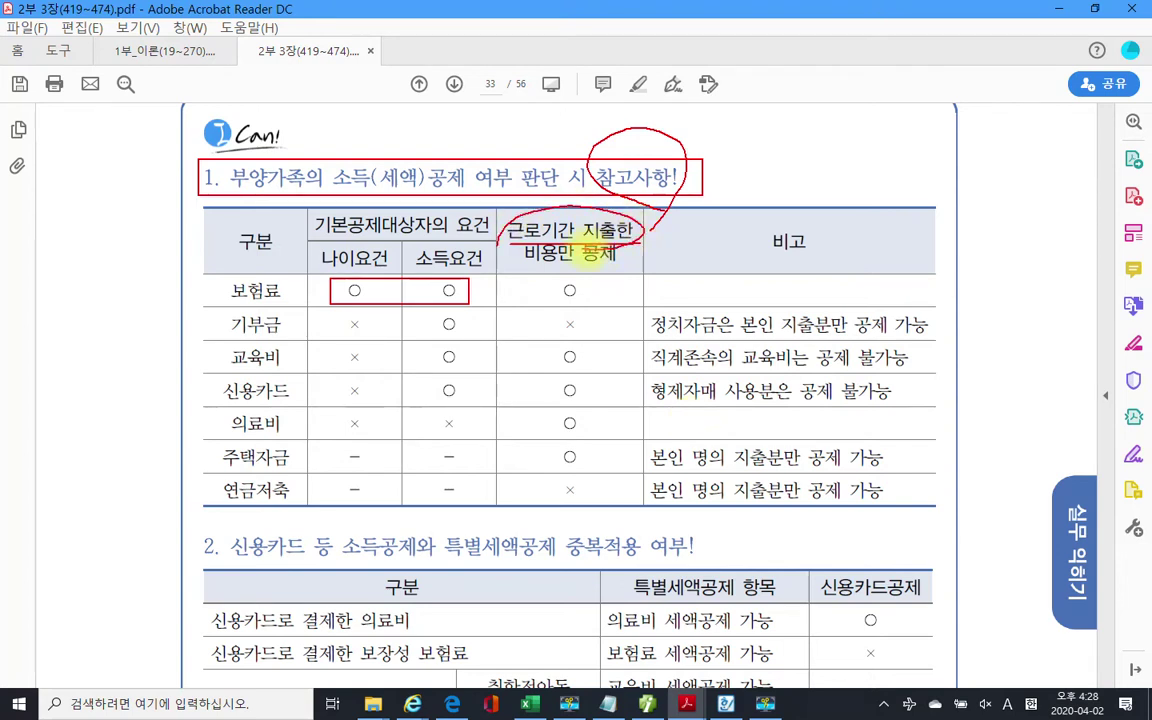
left_click_drag(690, 197, 662, 252)
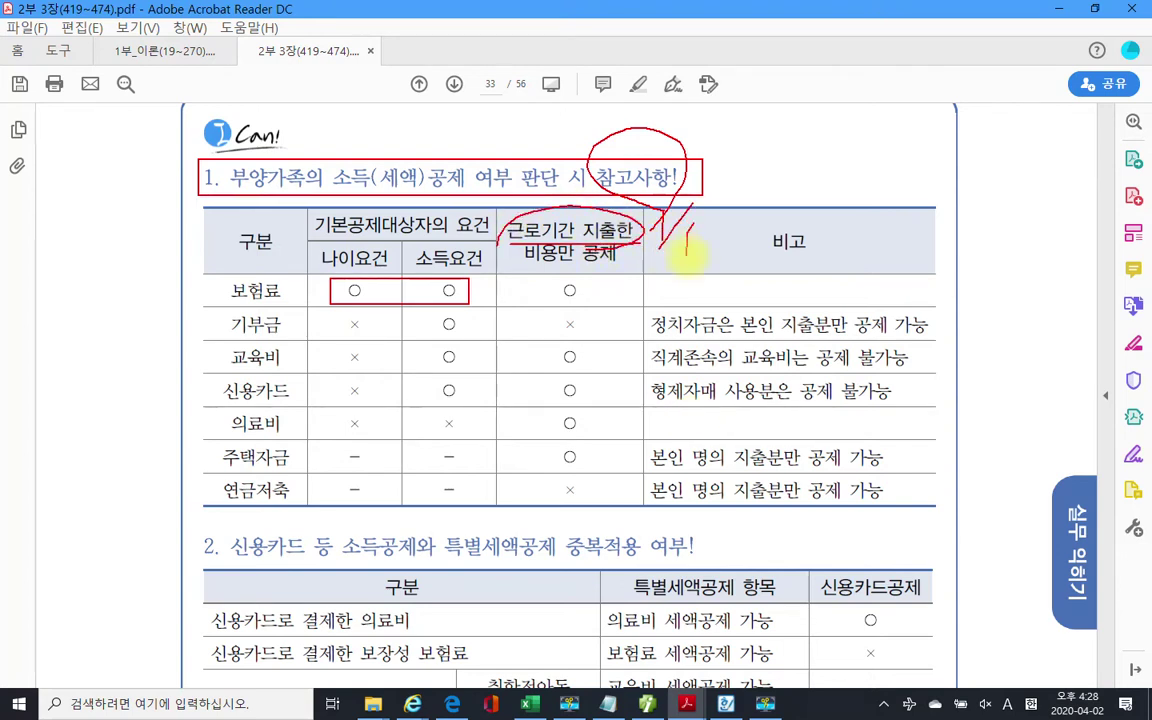
mouse_move(766, 244)
left_mouse_down()
mouse_move(810, 239)
mouse_move(805, 265)
mouse_move(852, 258)
left_mouse_up()
left_click_drag(868, 235, 868, 263)
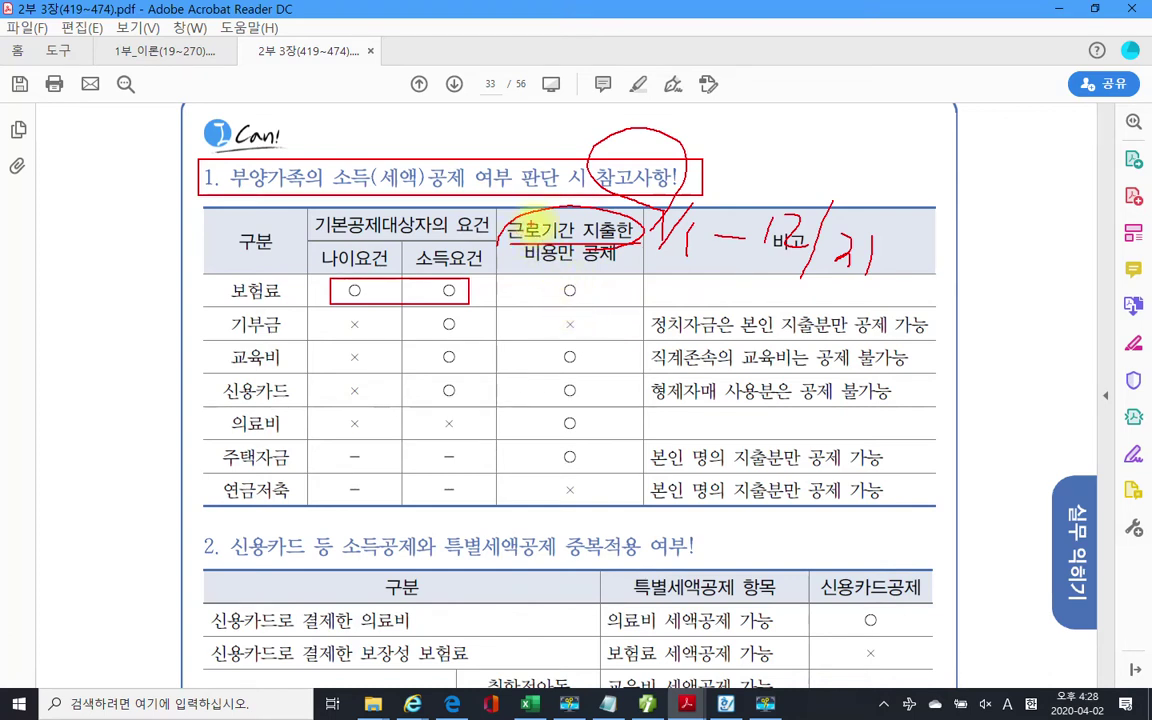
- In the 근로기간 column, check the 보험료, 교육비, 신용카드, 의료비 and 주택자금 rows and box the × marks of 기부금 and 연금저축 in red
left_click_drag(603, 285, 620, 284)
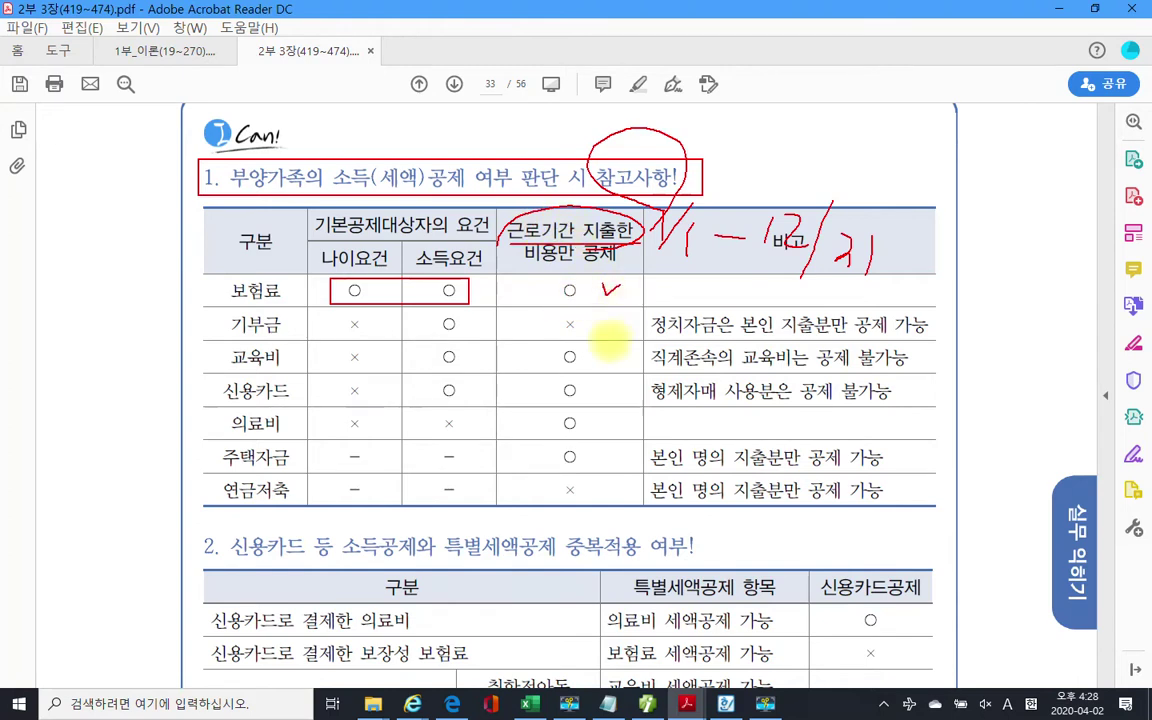
mouse_move(605, 352)
left_mouse_down()
mouse_move(621, 351)
mouse_move(619, 462)
left_mouse_up()
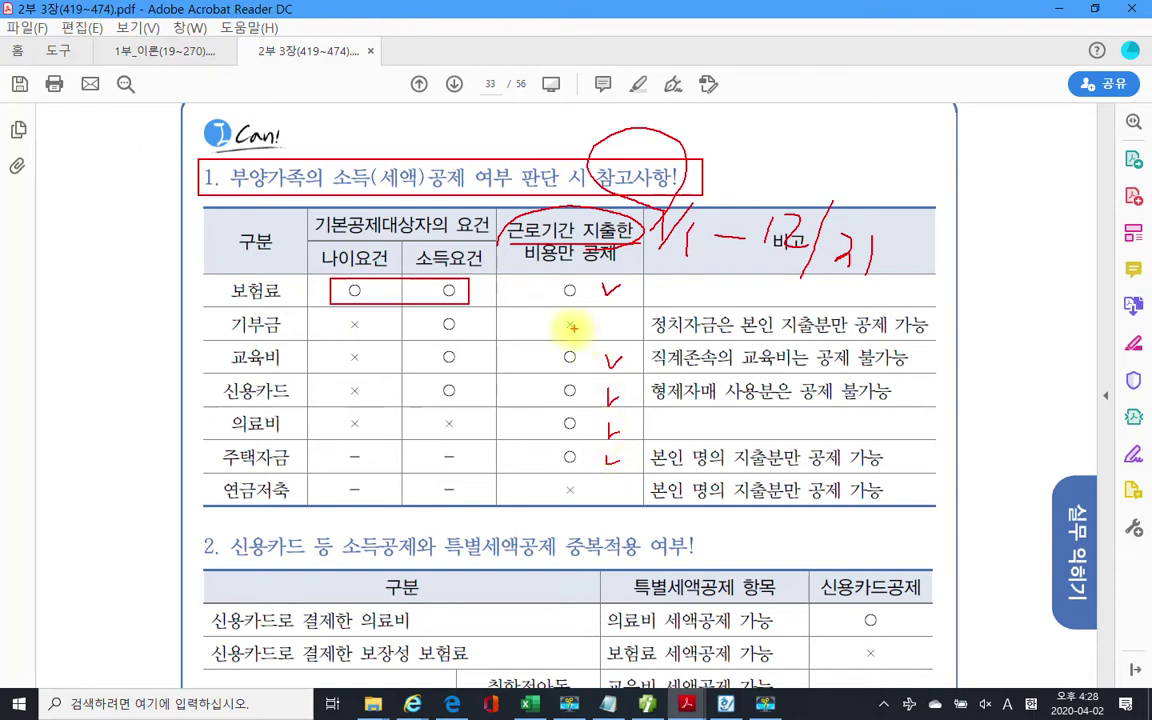
left_click_drag(550, 314, 588, 338)
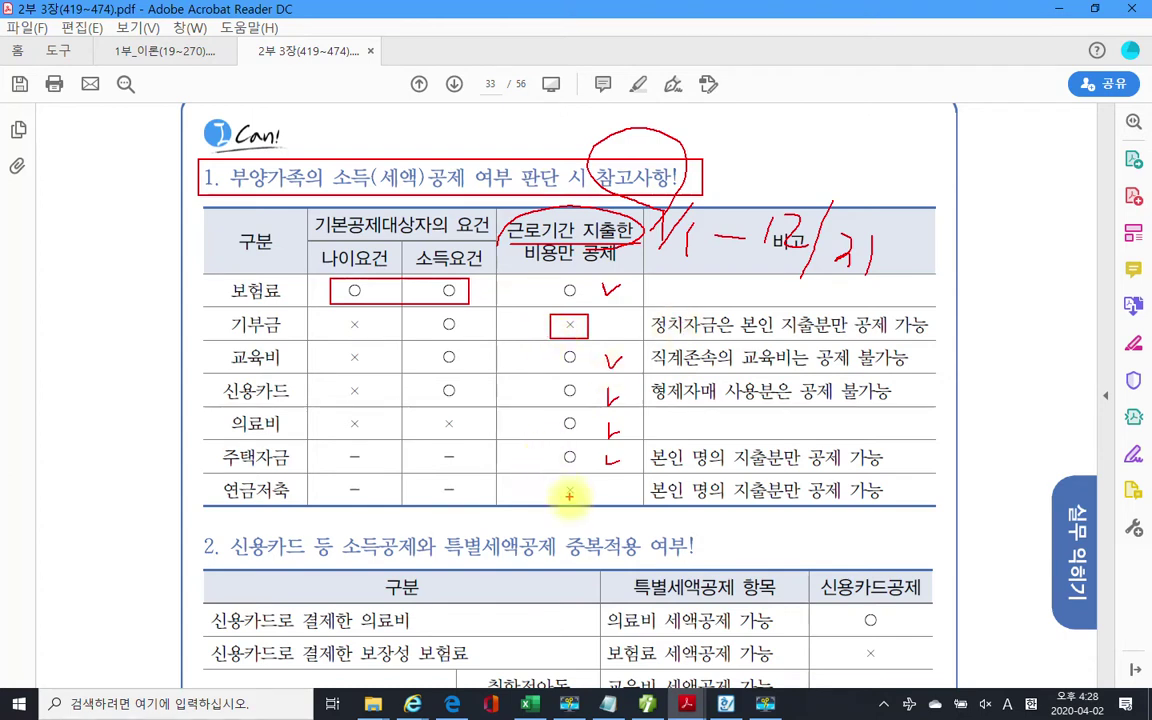
left_click_drag(552, 479, 588, 503)
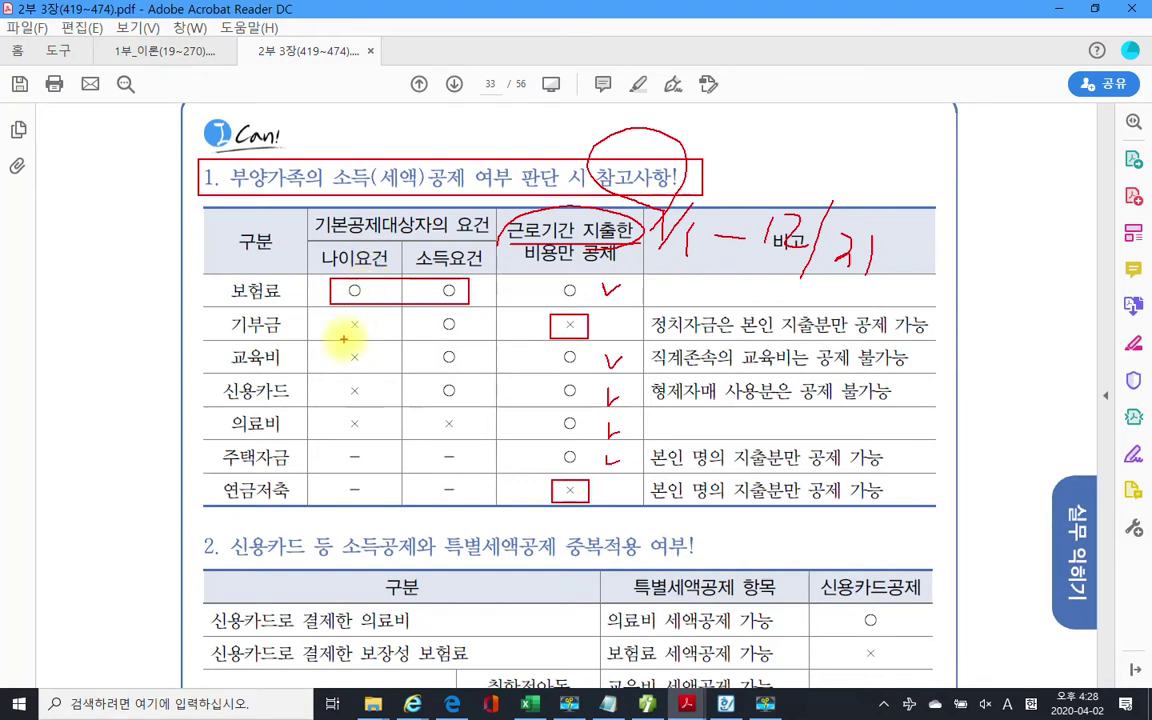
- Underline the 나이요건 marks of 기부금, 교육비 and 신용카드, and in 비고 underline 정치자금은 and circle 본인, 직계존속 and 형제자매 in red
left_click_drag(336, 338, 374, 338)
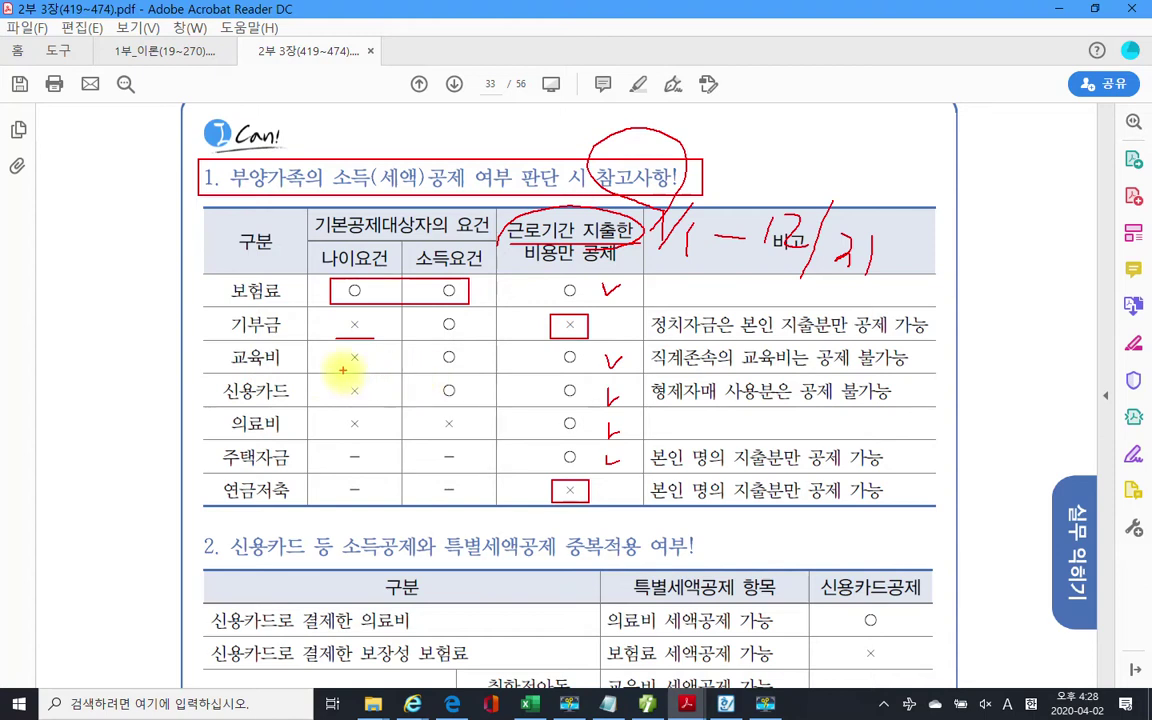
left_click_drag(340, 368, 367, 368)
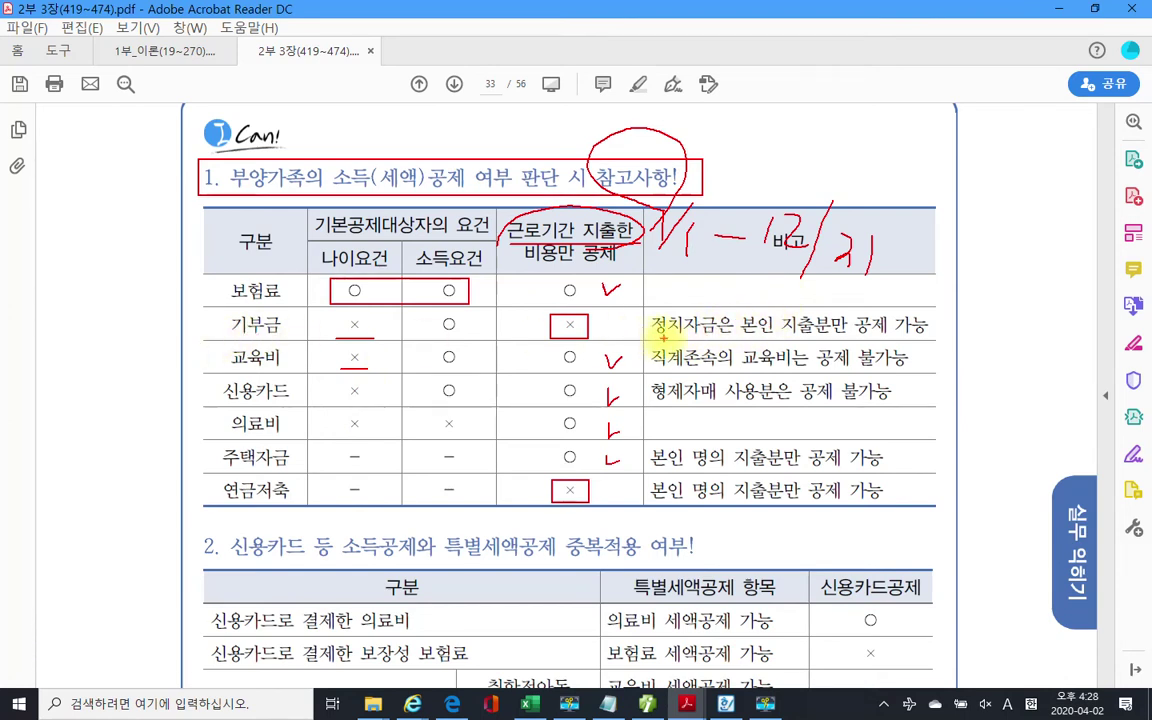
left_click_drag(652, 334, 736, 334)
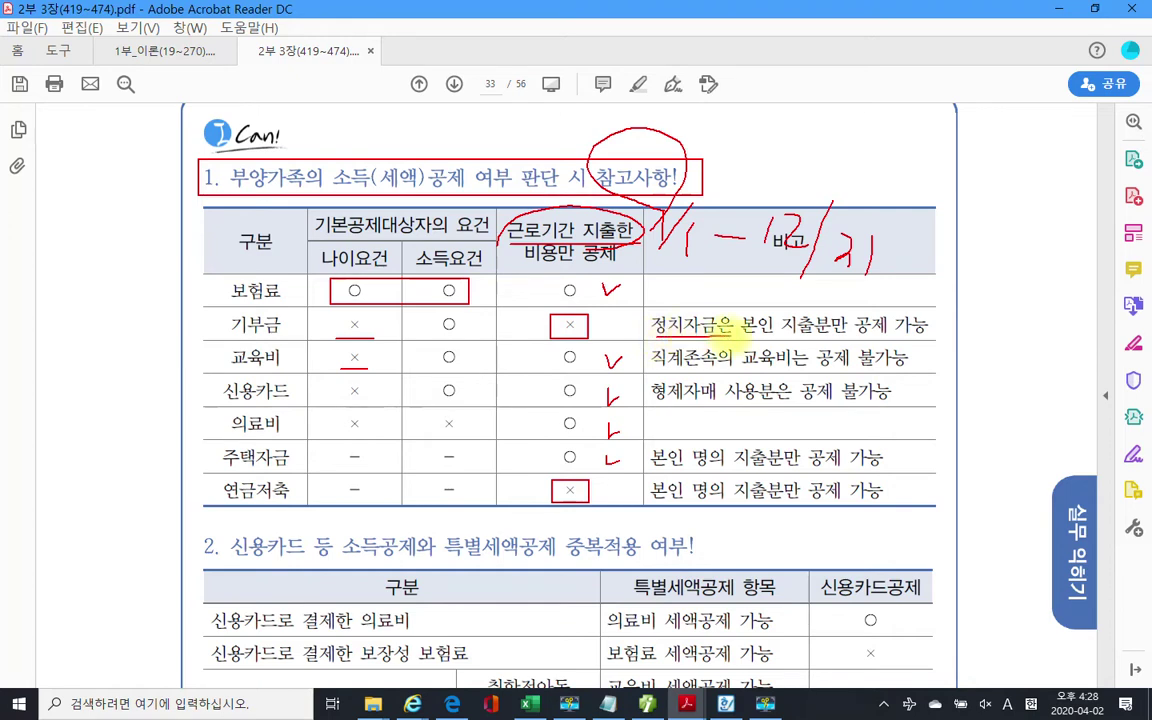
mouse_move(772, 312)
left_mouse_down()
mouse_move(738, 316)
mouse_move(750, 339)
mouse_move(783, 336)
left_mouse_up()
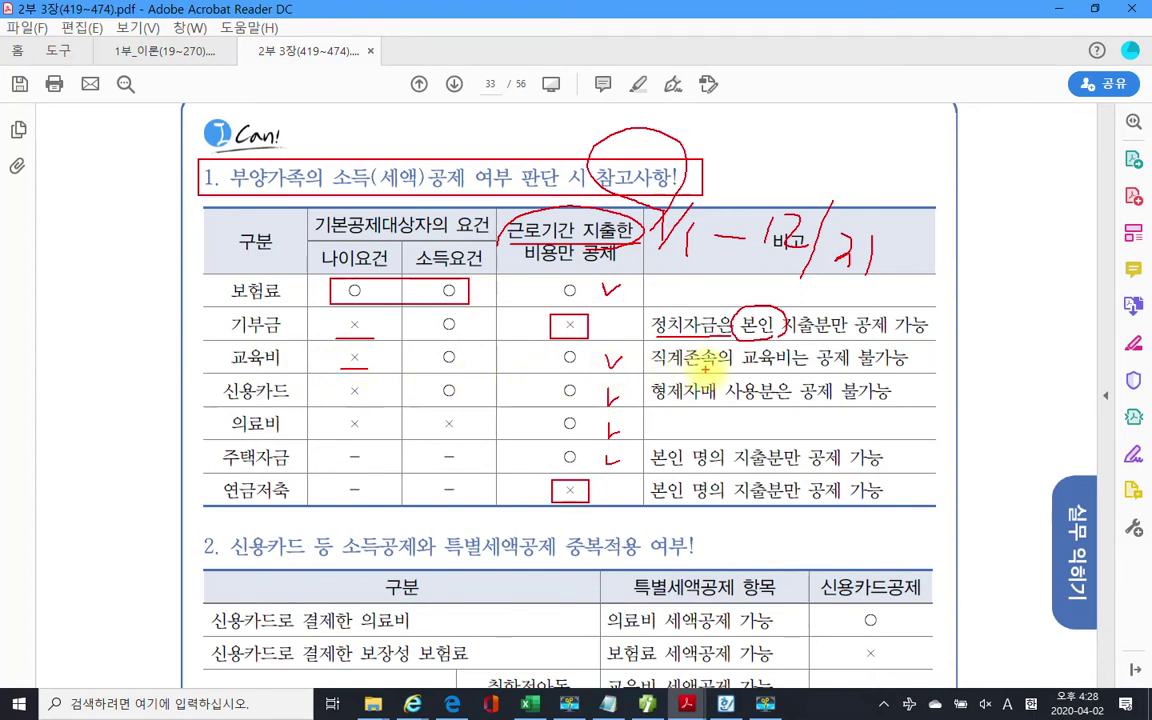
mouse_move(718, 368)
left_mouse_down()
mouse_move(655, 345)
mouse_move(646, 365)
mouse_move(685, 373)
mouse_move(730, 360)
left_mouse_up()
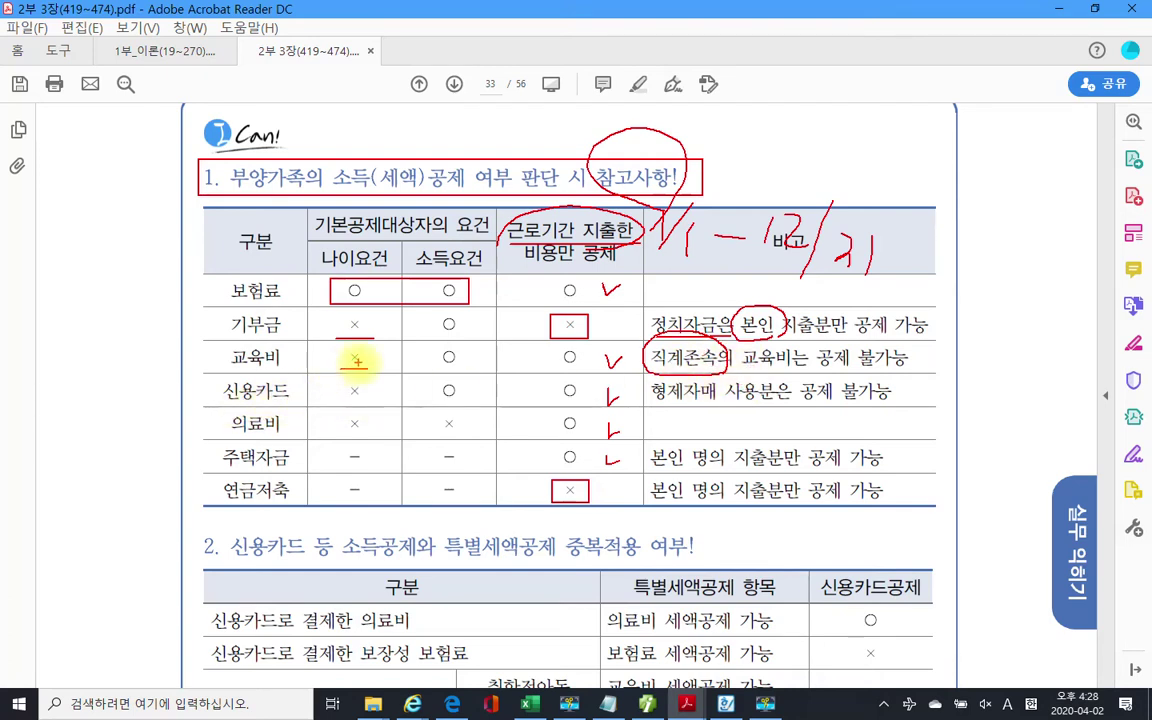
left_click_drag(330, 401, 377, 402)
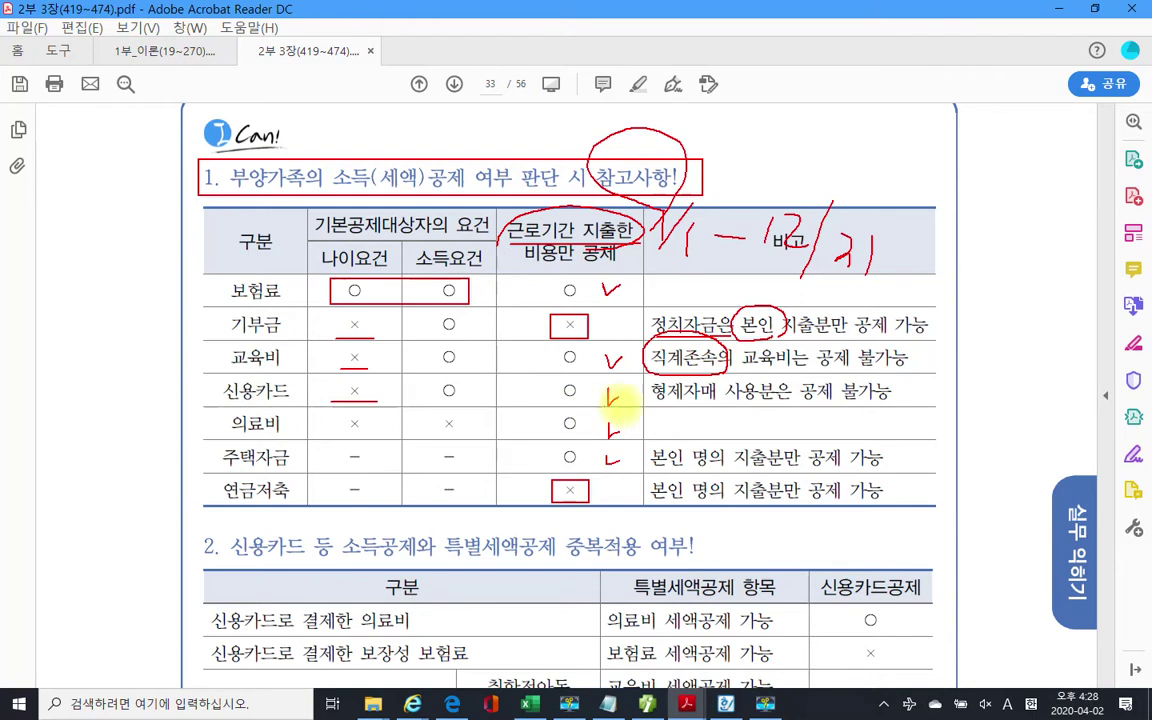
mouse_move(717, 407)
left_mouse_down()
mouse_move(653, 408)
mouse_move(690, 377)
mouse_move(728, 386)
mouse_move(690, 405)
mouse_move(648, 392)
left_mouse_up()
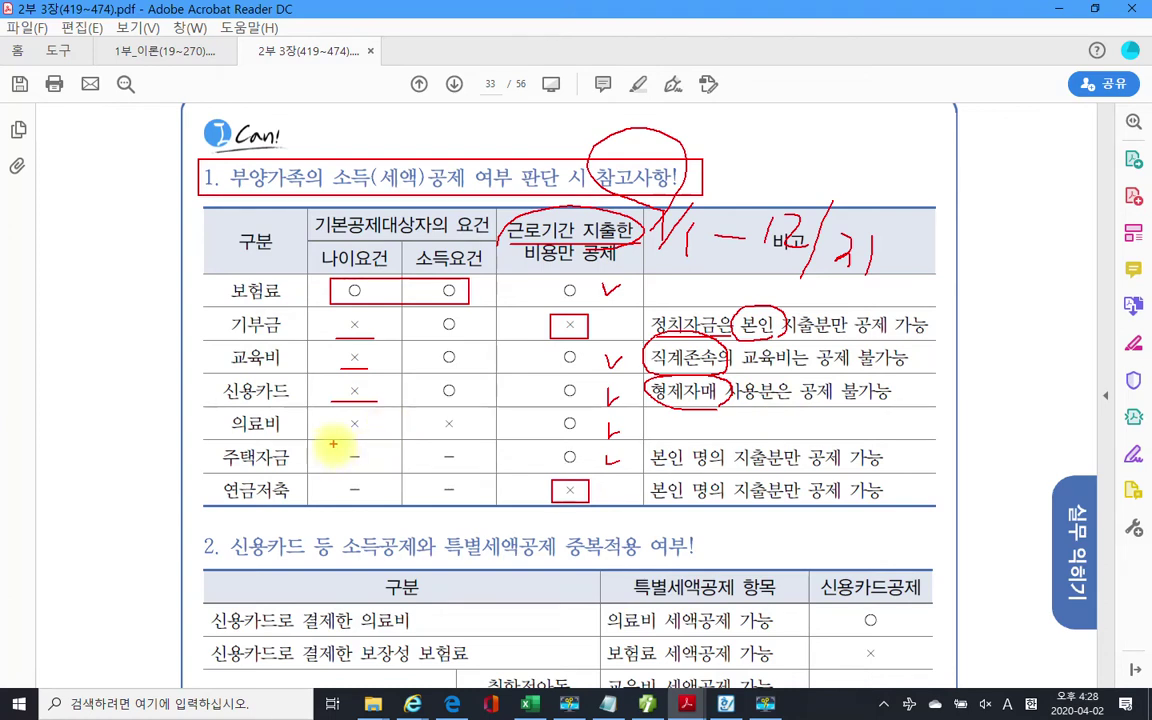
- Box the 의료비 row's requirement cells in blue, cross out those of 주택자금 and 연금저축, and mark 본인 명의 in their remarks
mouse_move(203, 405)
left_mouse_down()
mouse_move(264, 432)
mouse_move(497, 440)
left_mouse_up()
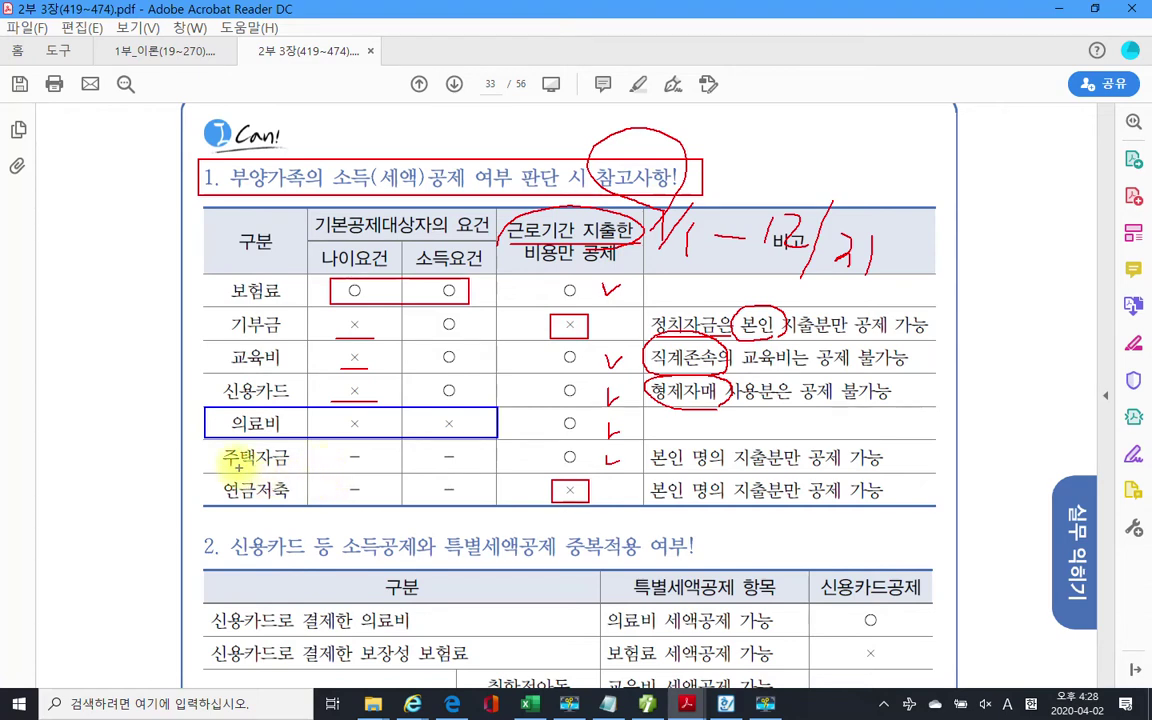
mouse_move(372, 448)
left_mouse_down()
mouse_move(353, 467)
mouse_move(371, 499)
left_mouse_up()
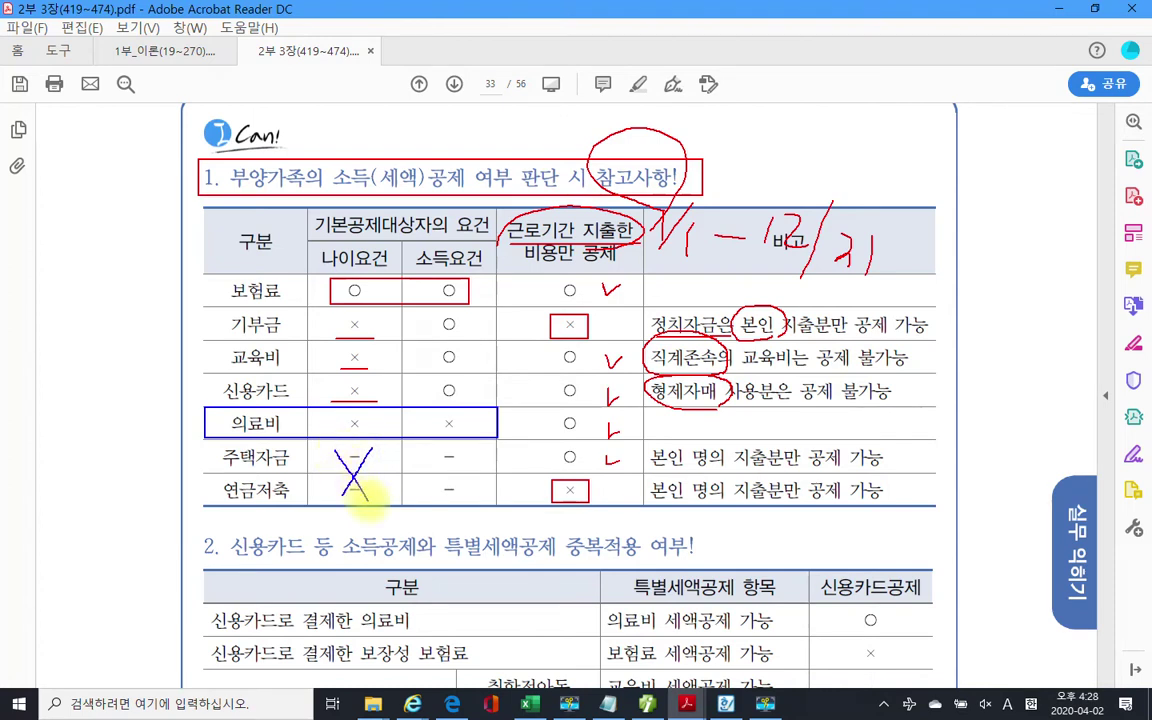
left_click_drag(471, 445, 432, 497)
left_click_drag(432, 448, 472, 498)
mouse_move(648, 440)
left_mouse_down()
mouse_move(656, 472)
mouse_move(735, 505)
left_mouse_up()
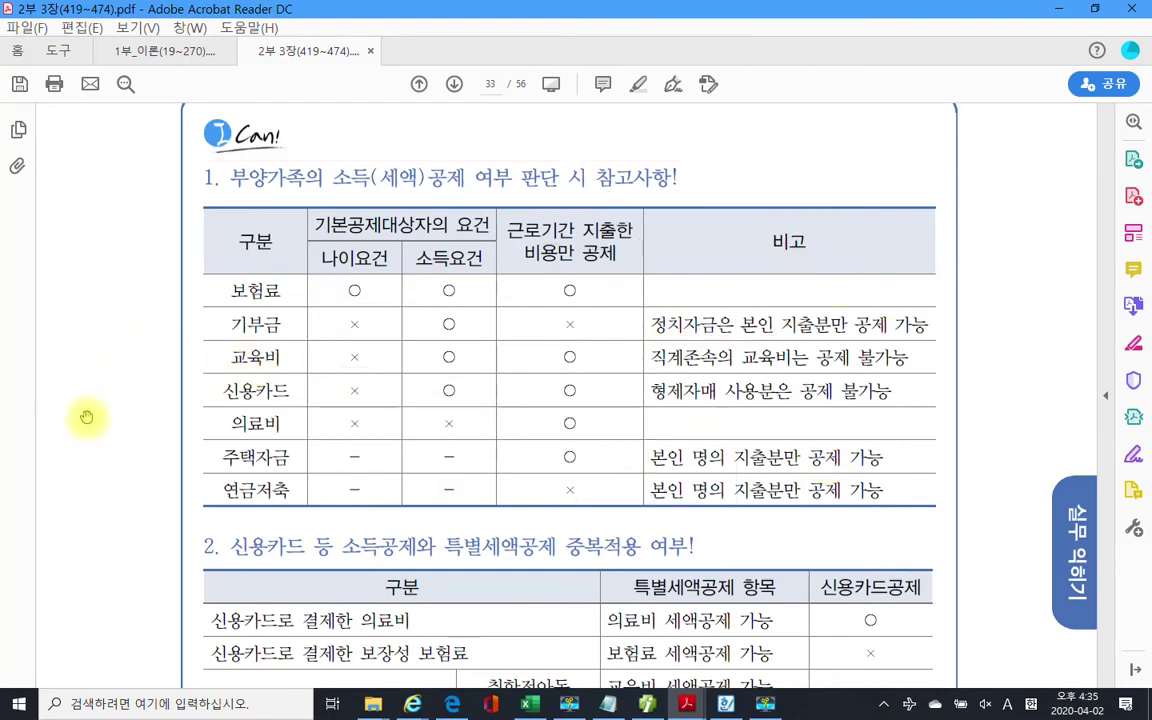
- In section 2's heading, box 신용카드 in blue, box 특별세액공제 in red, and underline 중복적용 in red
scroll(114, 413, "down", 3)
scroll(114, 413, "down", 2)
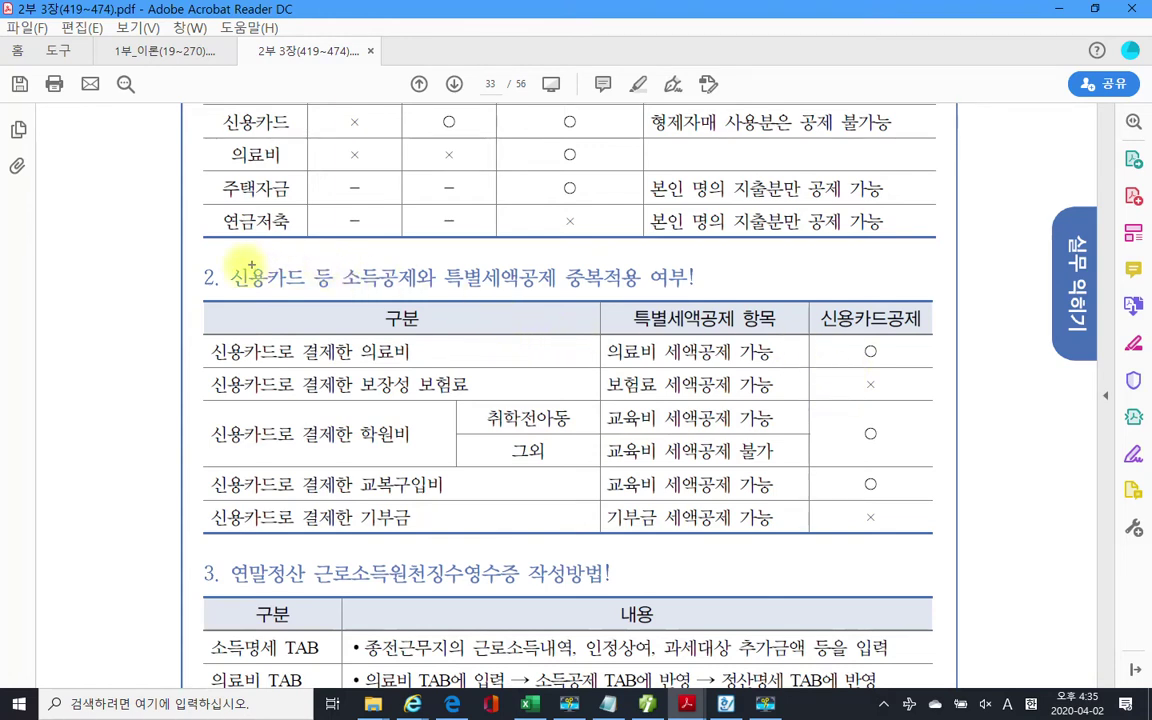
left_click_drag(221, 262, 310, 294)
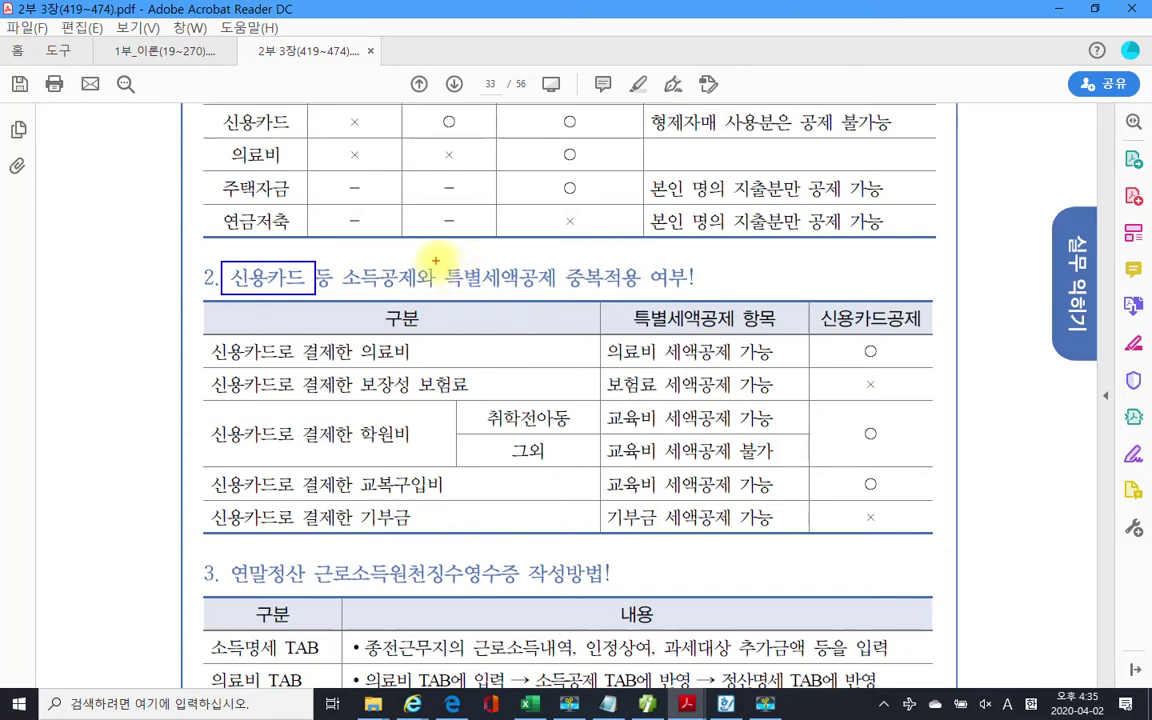
mouse_move(437, 259)
left_mouse_down()
mouse_move(523, 296)
mouse_move(645, 292)
left_mouse_up()
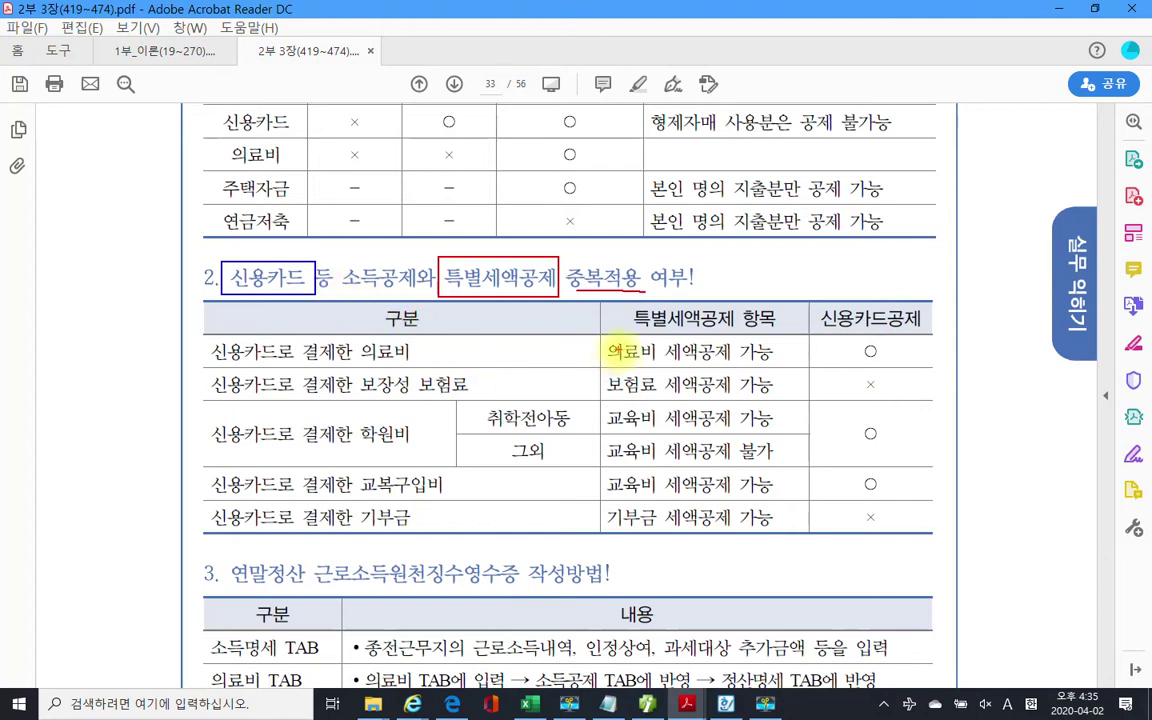
- Underline in red the key words of the 의료비, 학원비 and 교복구입비 rows, including 취학전아동 and their tax credit entries
left_click_drag(213, 359, 300, 359)
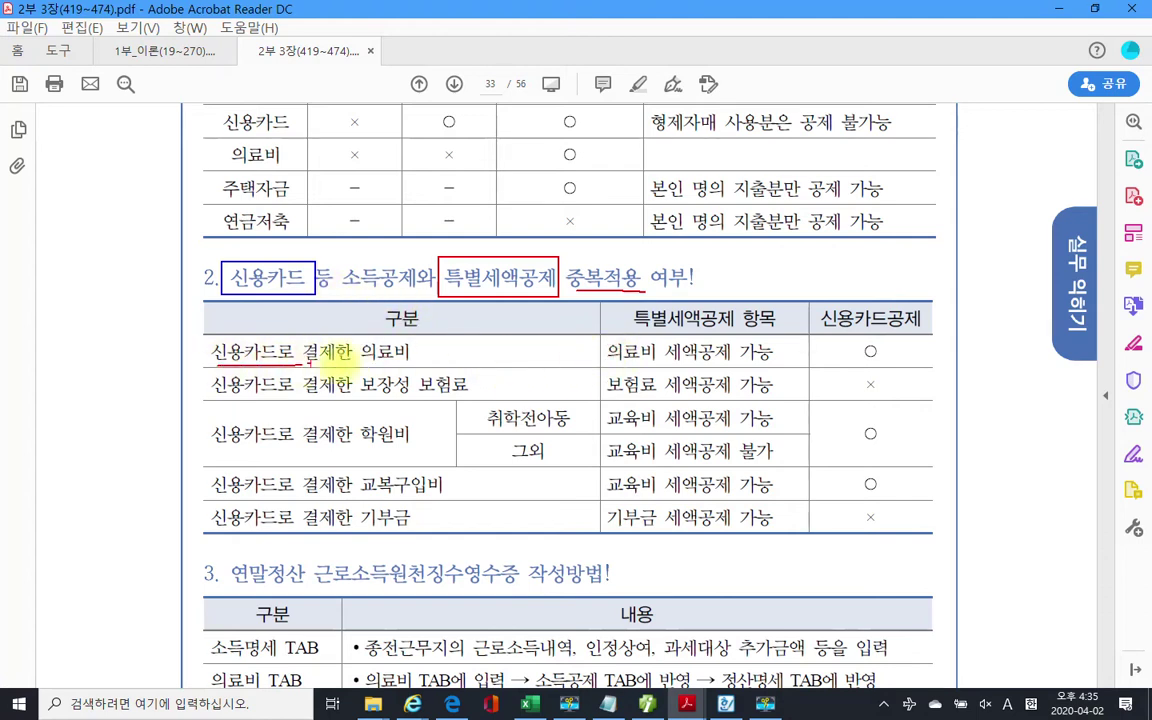
left_click_drag(606, 362, 772, 362)
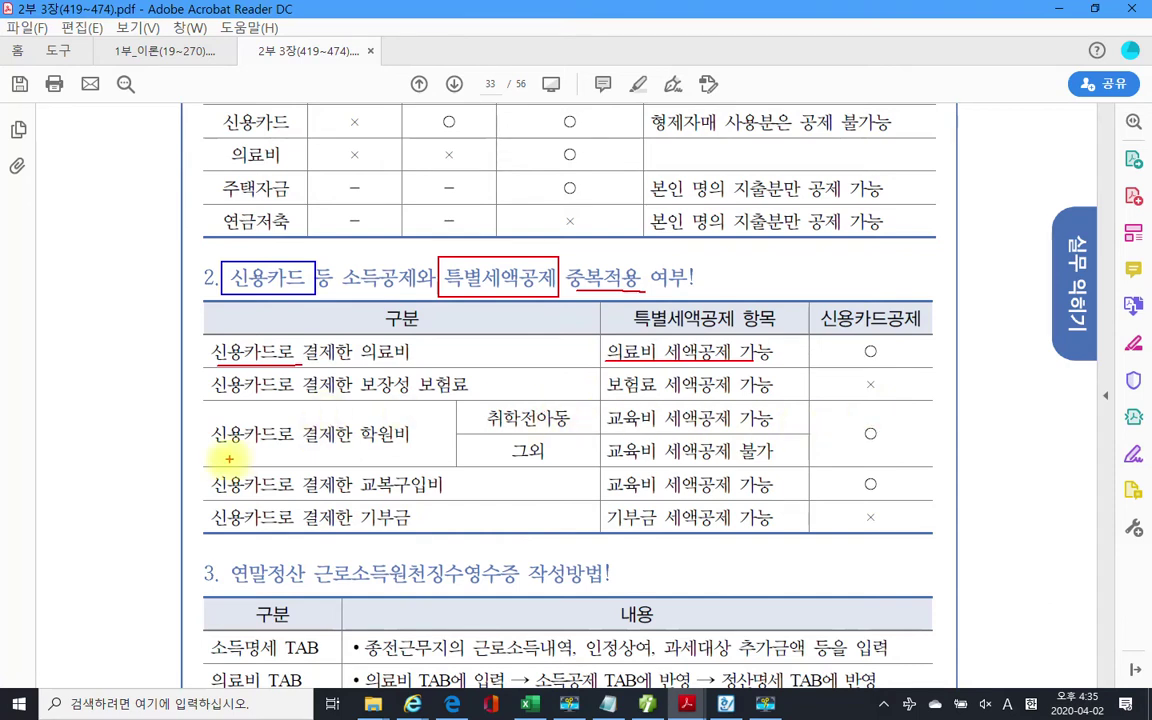
left_click_drag(212, 443, 409, 443)
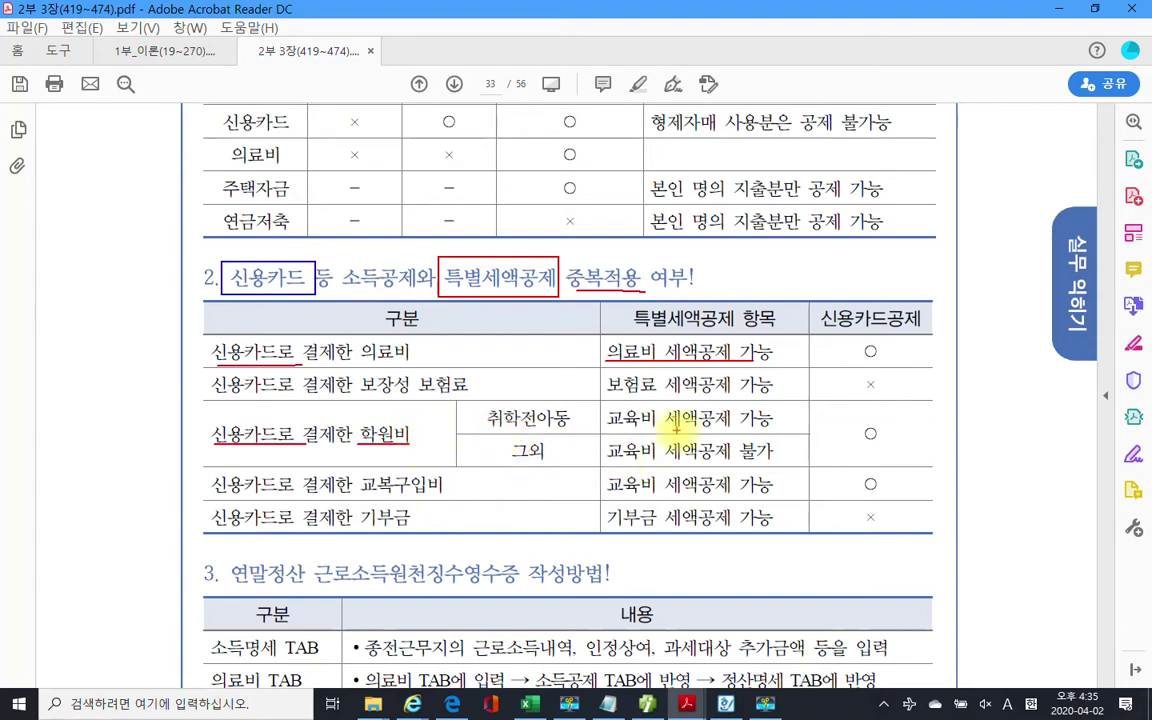
left_click_drag(776, 430, 612, 430)
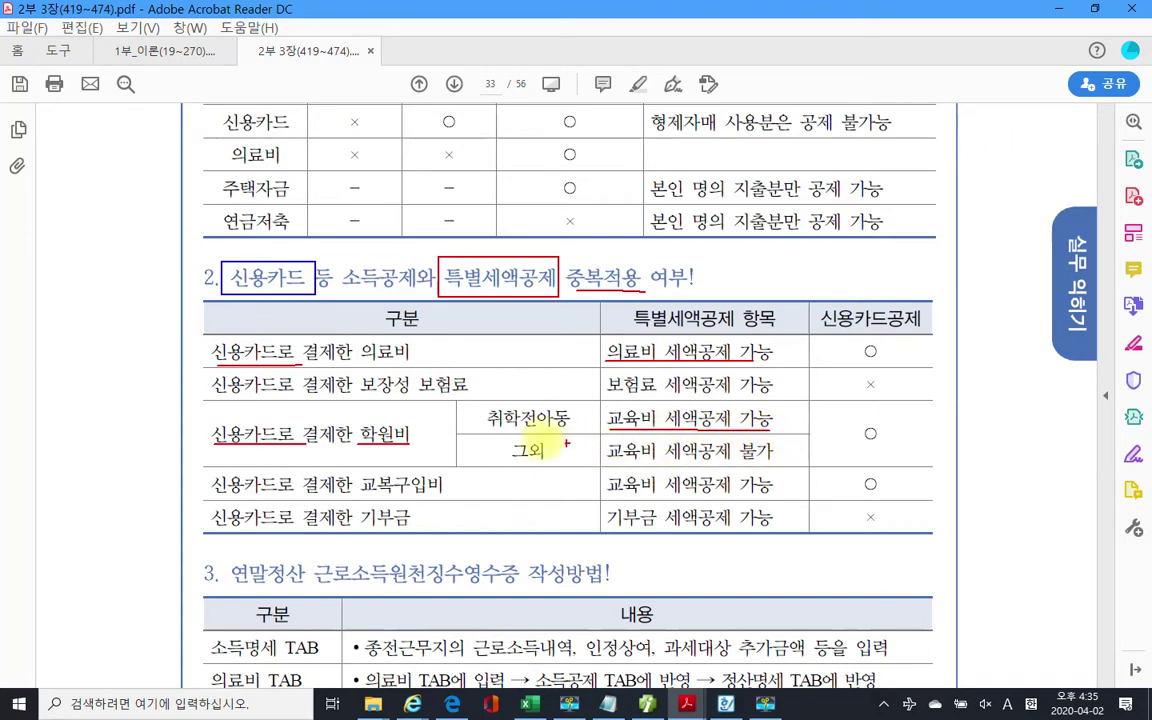
left_click_drag(486, 428, 568, 428)
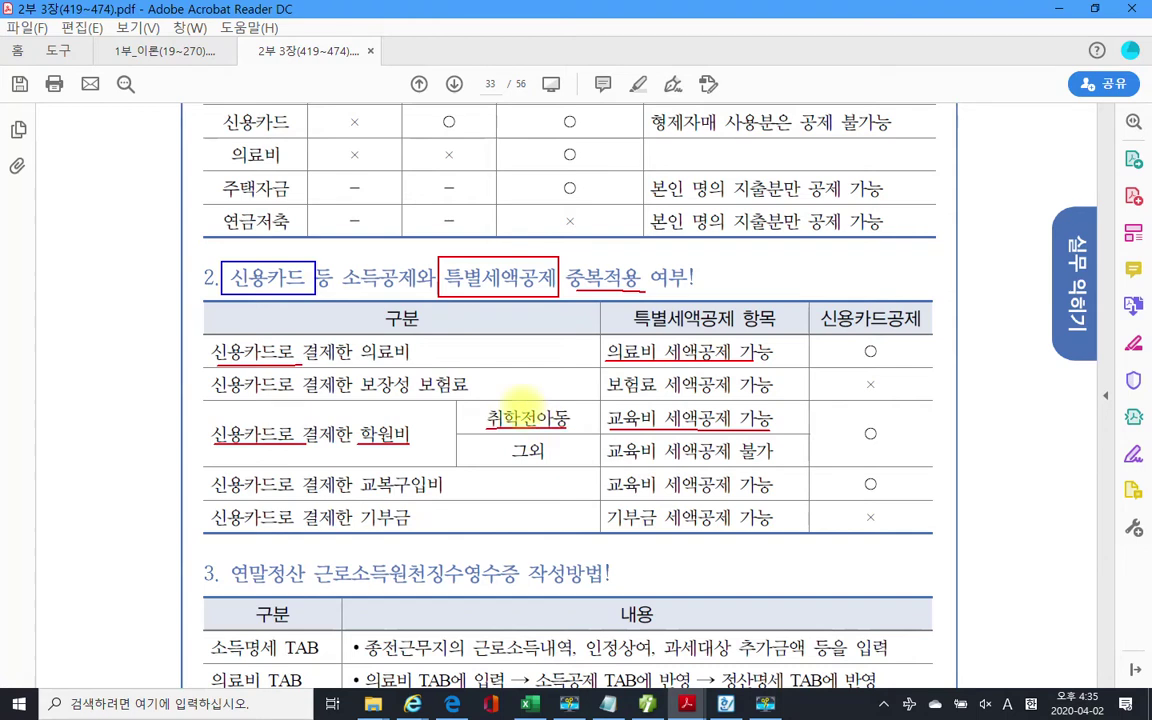
left_click_drag(360, 360, 410, 360)
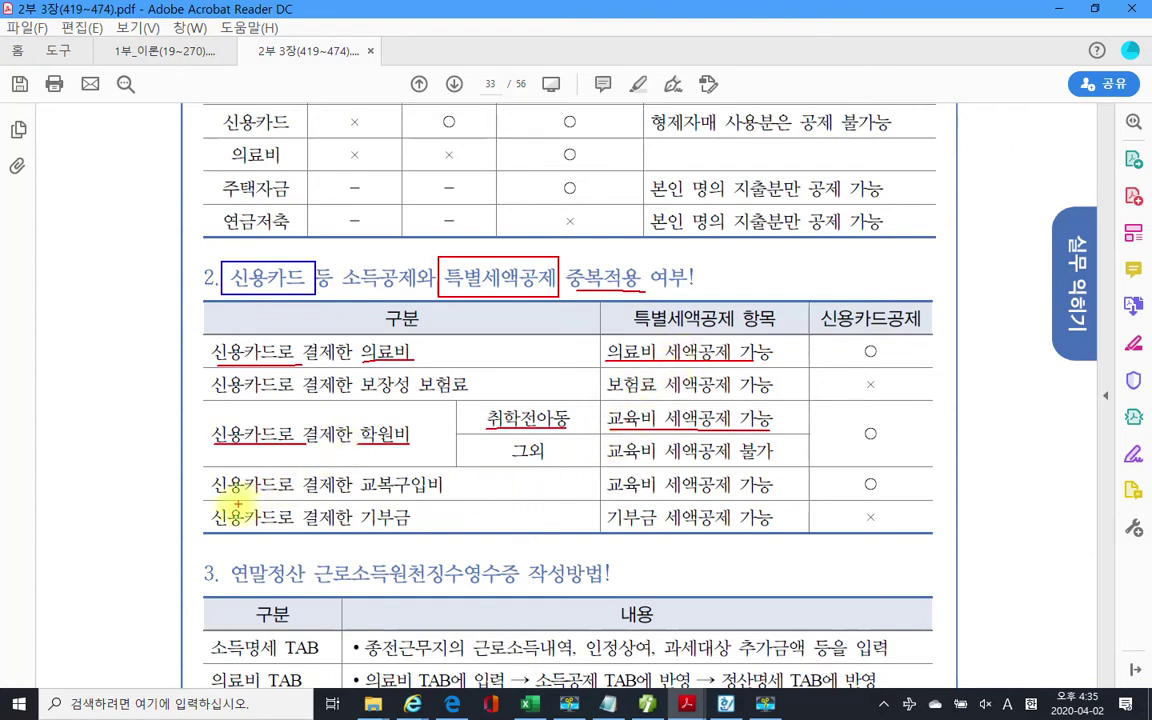
left_click_drag(210, 491, 442, 494)
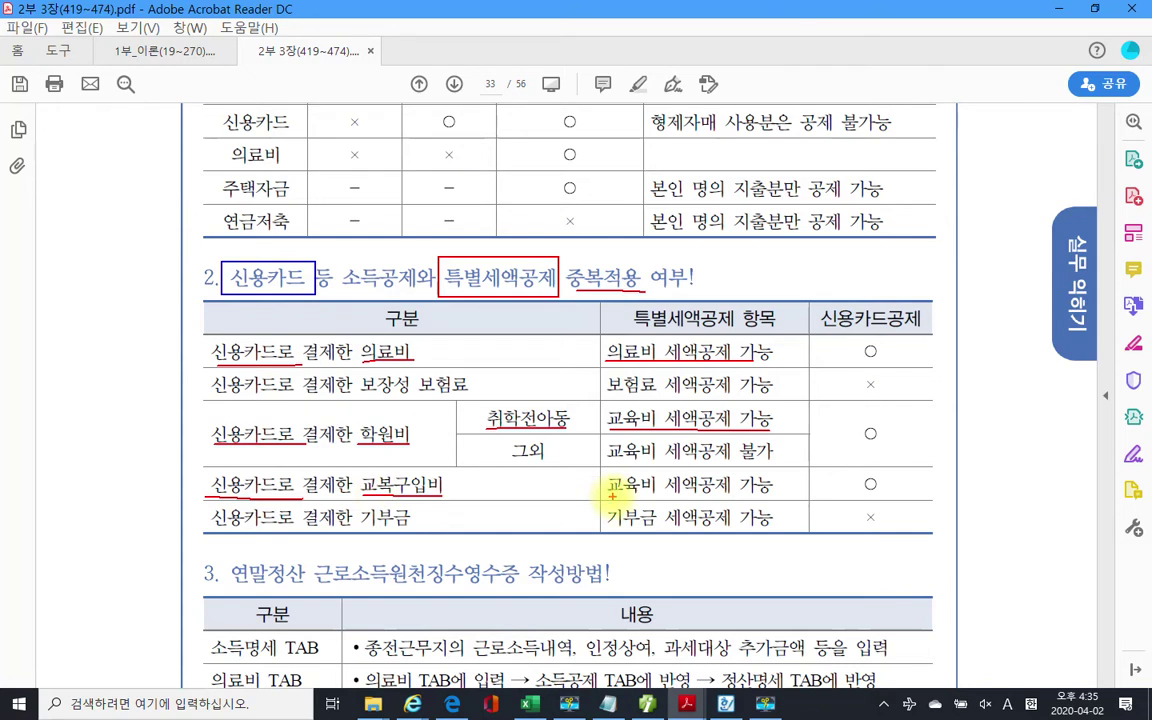
left_click_drag(609, 497, 774, 496)
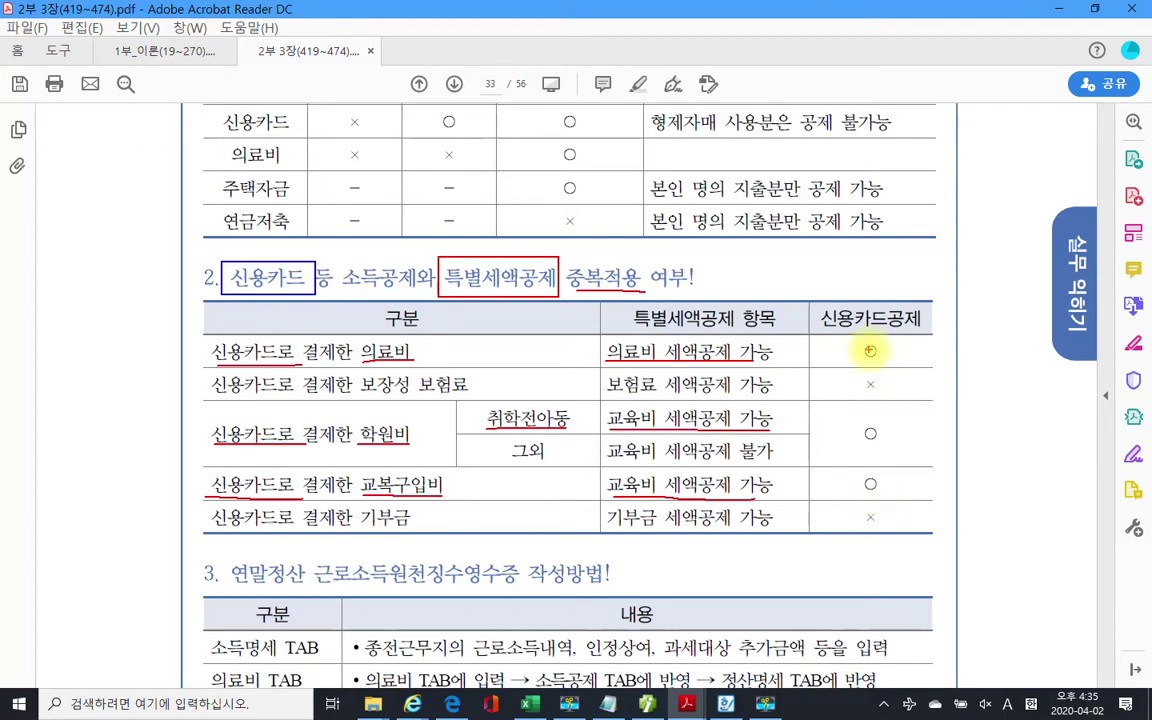
- Circle the ○ marks under 신용카드공제 for 의료비, 학원비 and 교복구입비 in red, and add check marks beside those rows
mouse_move(876, 343)
left_mouse_down()
mouse_move(864, 356)
mouse_move(885, 350)
left_mouse_up()
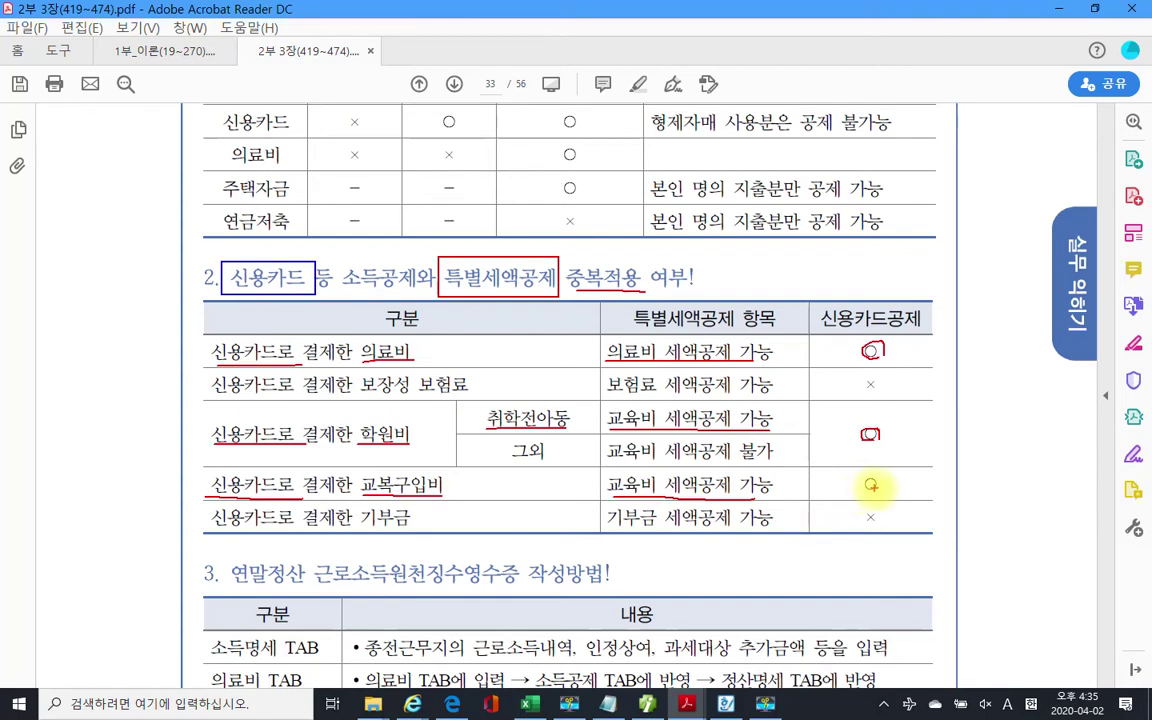
left_click_drag(871, 484, 874, 486)
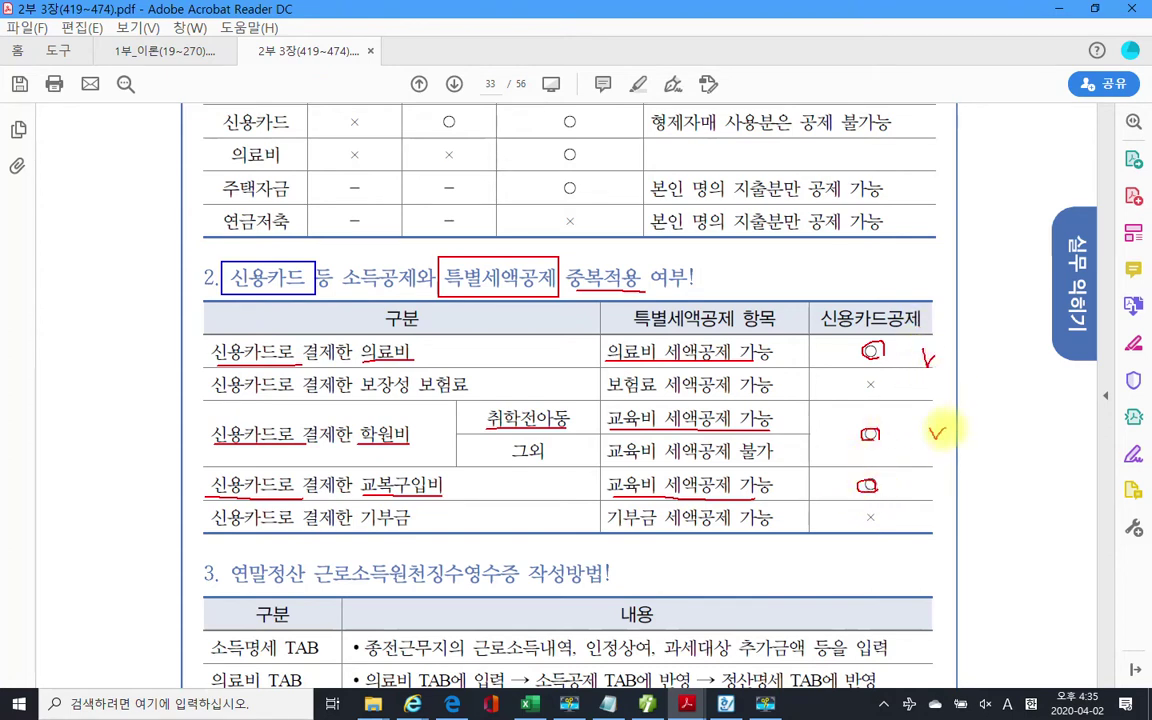
left_click_drag(939, 491, 948, 484)
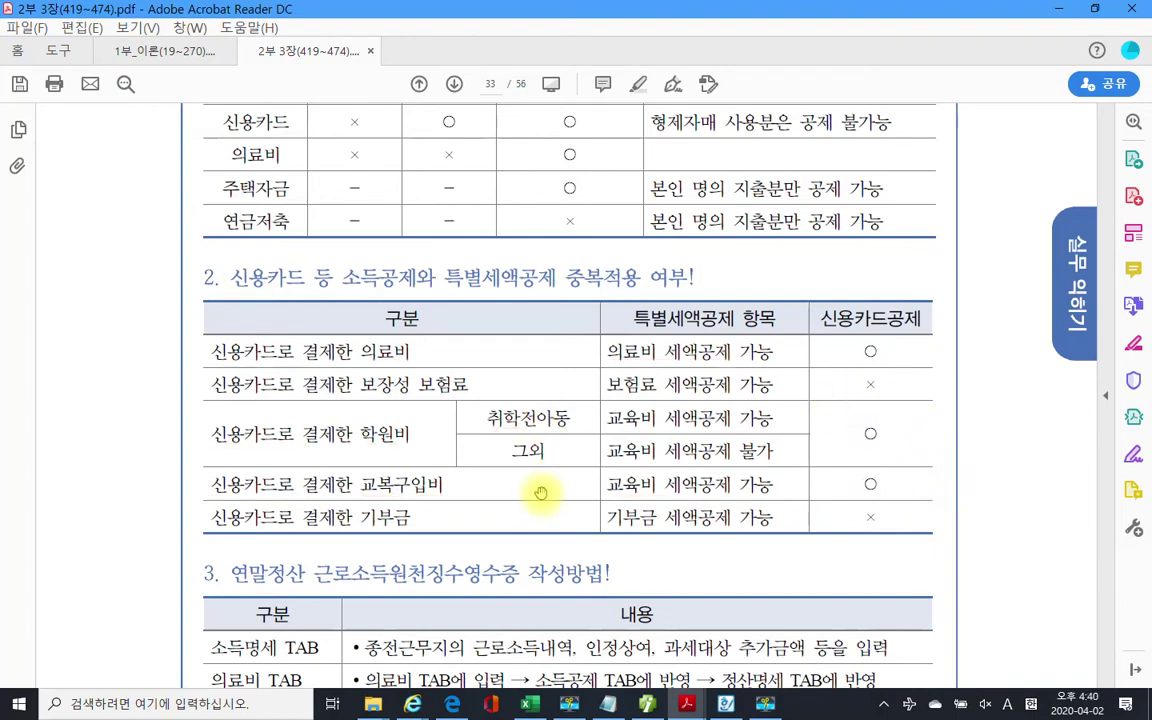
- In section 3's table, underline the 소득명세, 의료비 and 기부금 TAB names and their descriptions in red
scroll(540, 494, "down", 3)
scroll(539, 490, "down", 6)
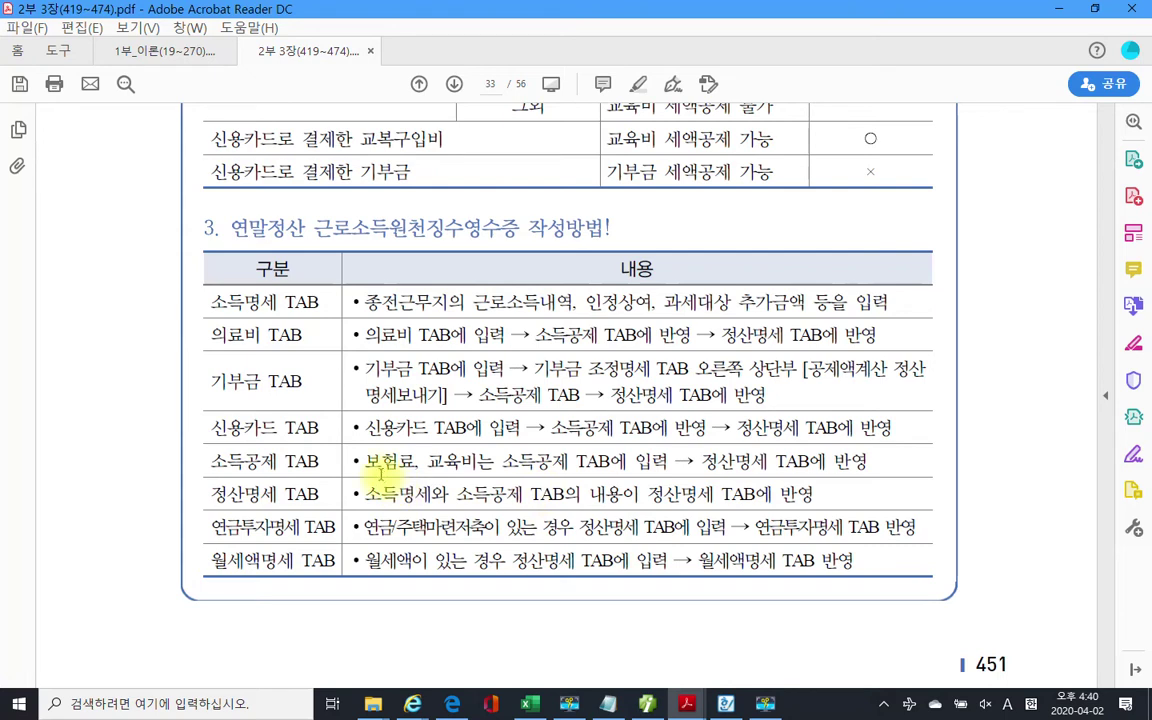
left_click_drag(212, 318, 282, 318)
left_click_drag(368, 313, 888, 313)
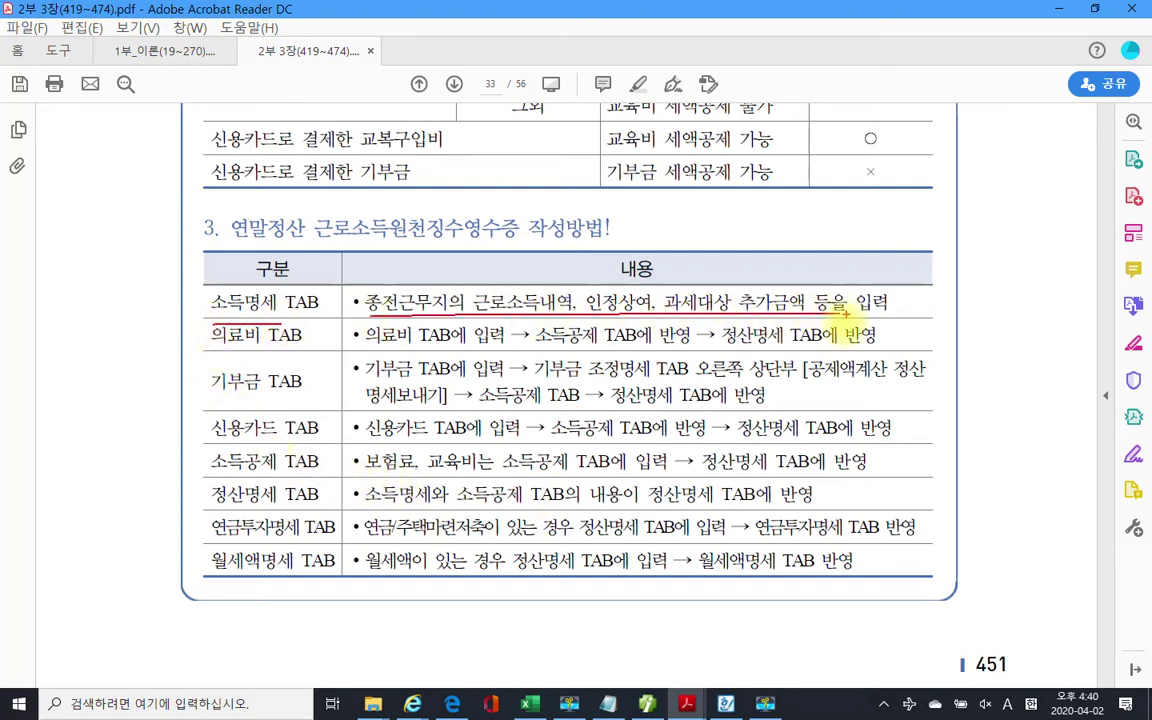
left_click_drag(201, 348, 800, 355)
left_click_drag(362, 382, 498, 381)
left_click_drag(625, 388, 905, 378)
left_click_drag(204, 405, 330, 405)
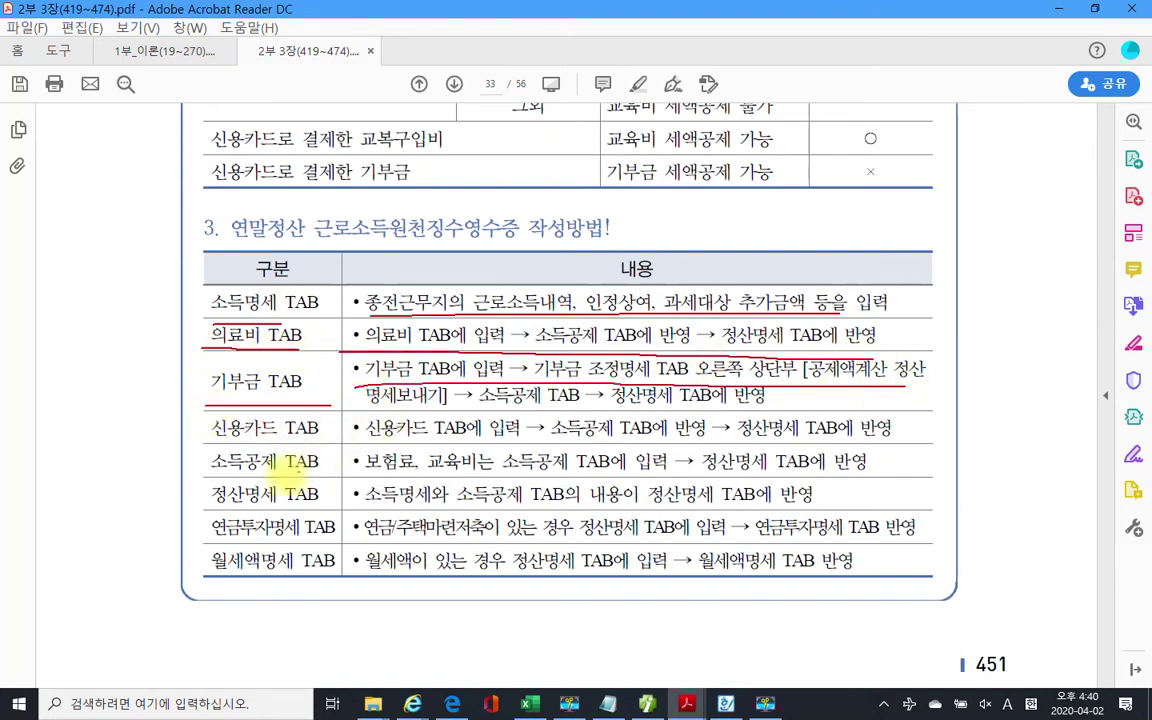
- Underline the 신용카드, 소득공제 and 정산명세 TAB names and their descriptions in red
left_click_drag(210, 441, 890, 445)
left_click_drag(355, 474, 887, 470)
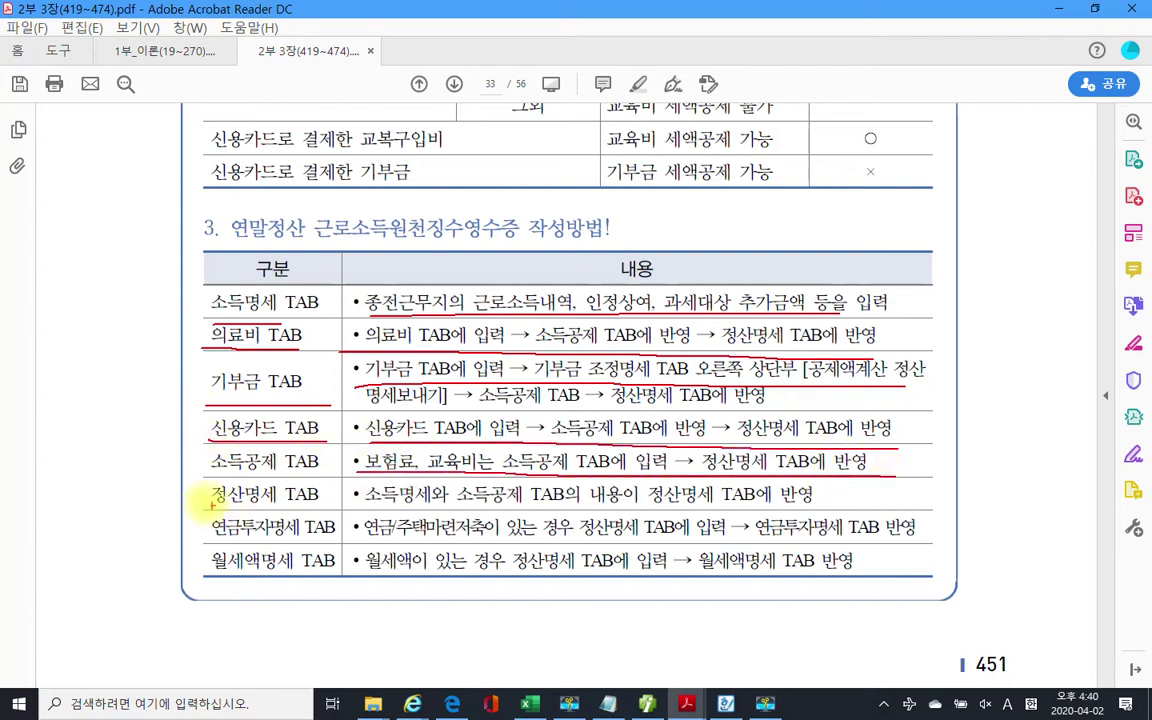
left_click_drag(200, 476, 322, 474)
left_click_drag(213, 513, 923, 502)
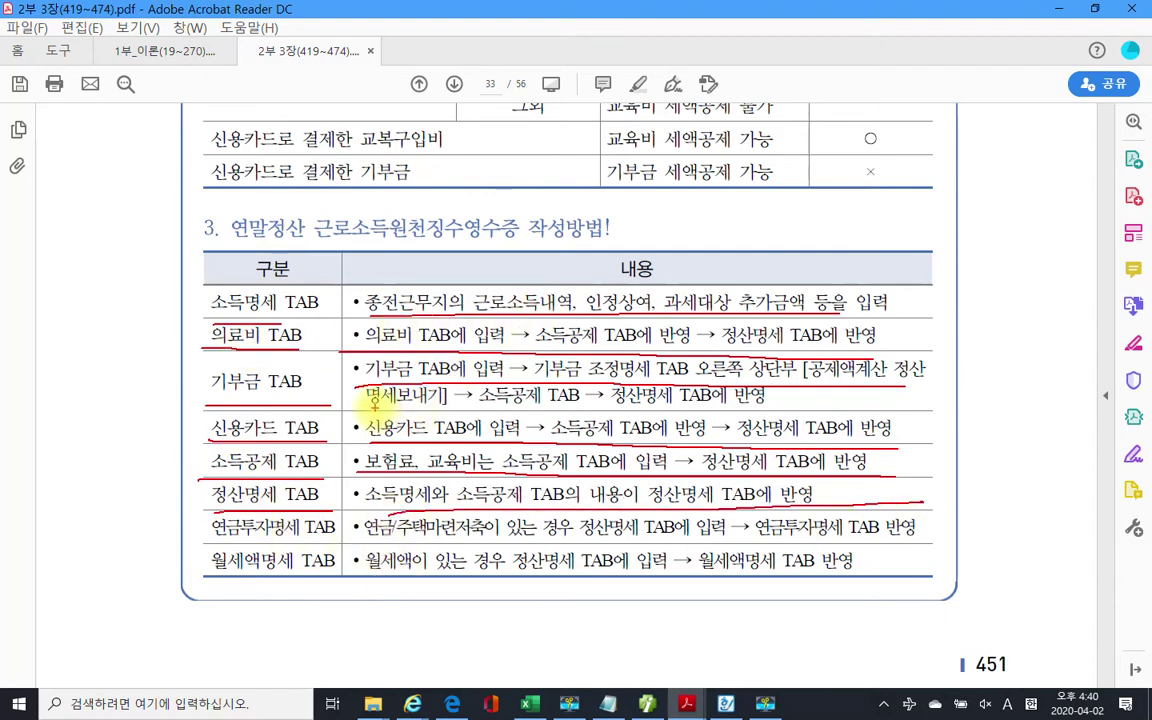
- Handwrite AT beside the table, circle 신용카드 and check the 신용카드 TAB row in red, and clear the markings
mouse_move(113, 578)
left_mouse_down()
mouse_move(98, 621)
mouse_move(178, 563)
left_mouse_up()
left_click_drag(165, 568, 170, 625)
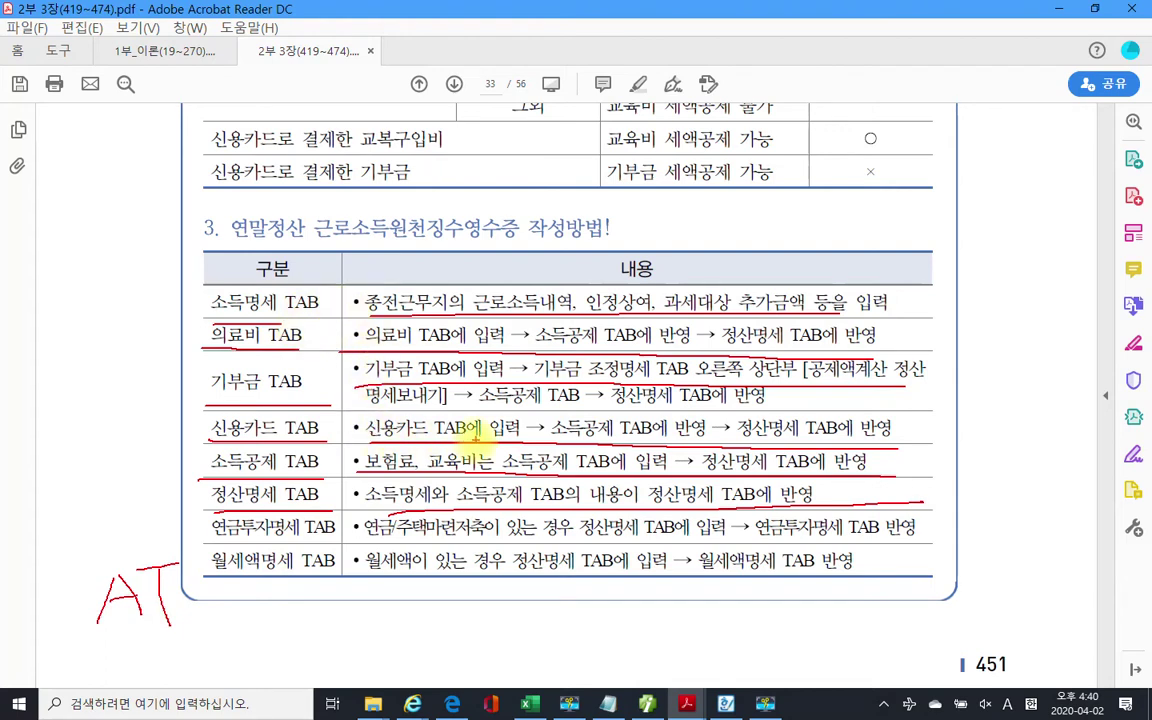
mouse_move(363, 409)
left_mouse_down()
mouse_move(356, 441)
mouse_move(395, 400)
left_mouse_up()
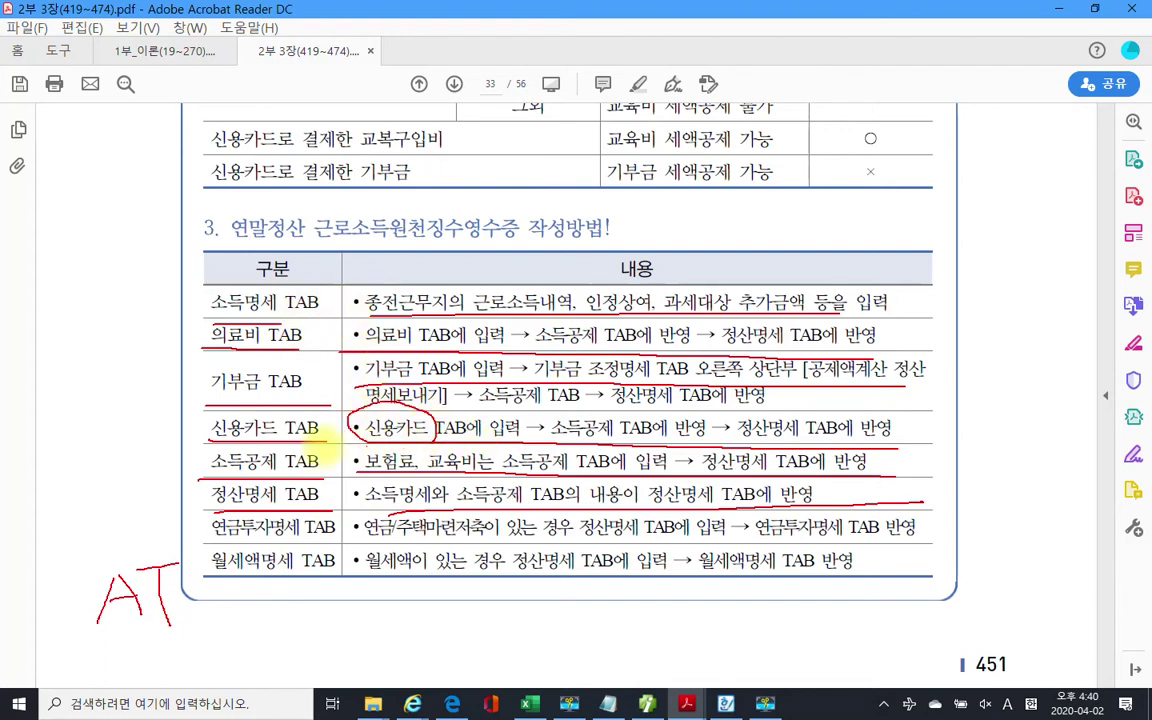
left_click_drag(174, 410, 191, 426)
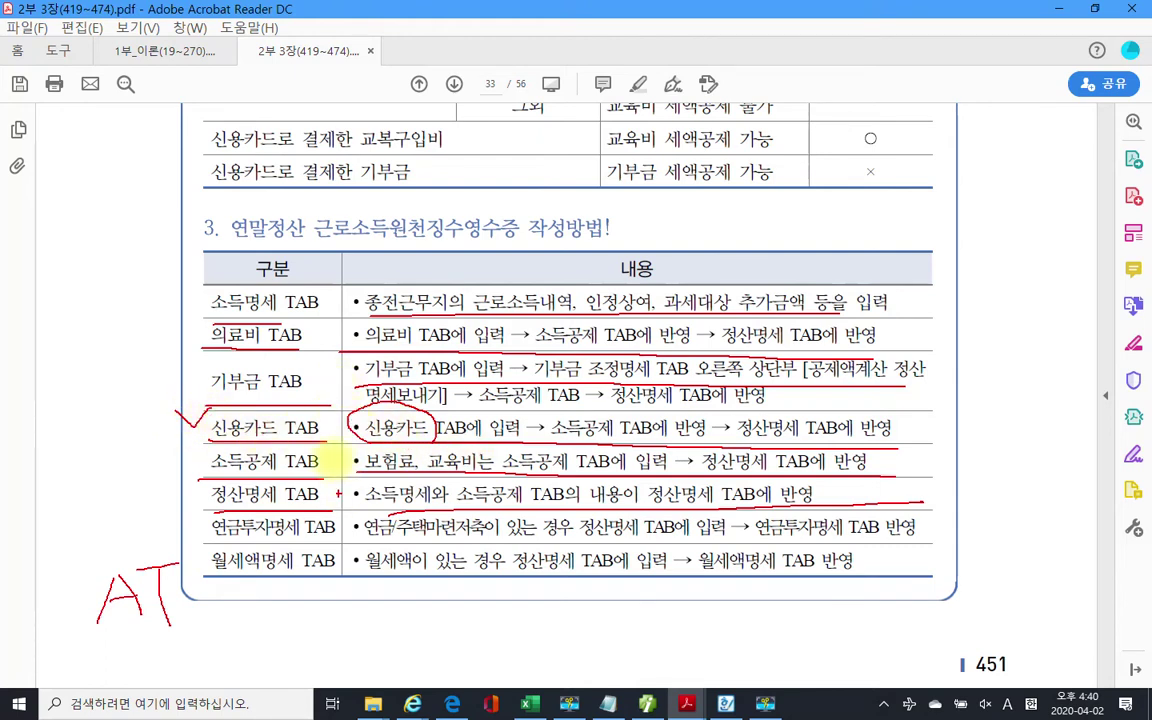
key("Escape")
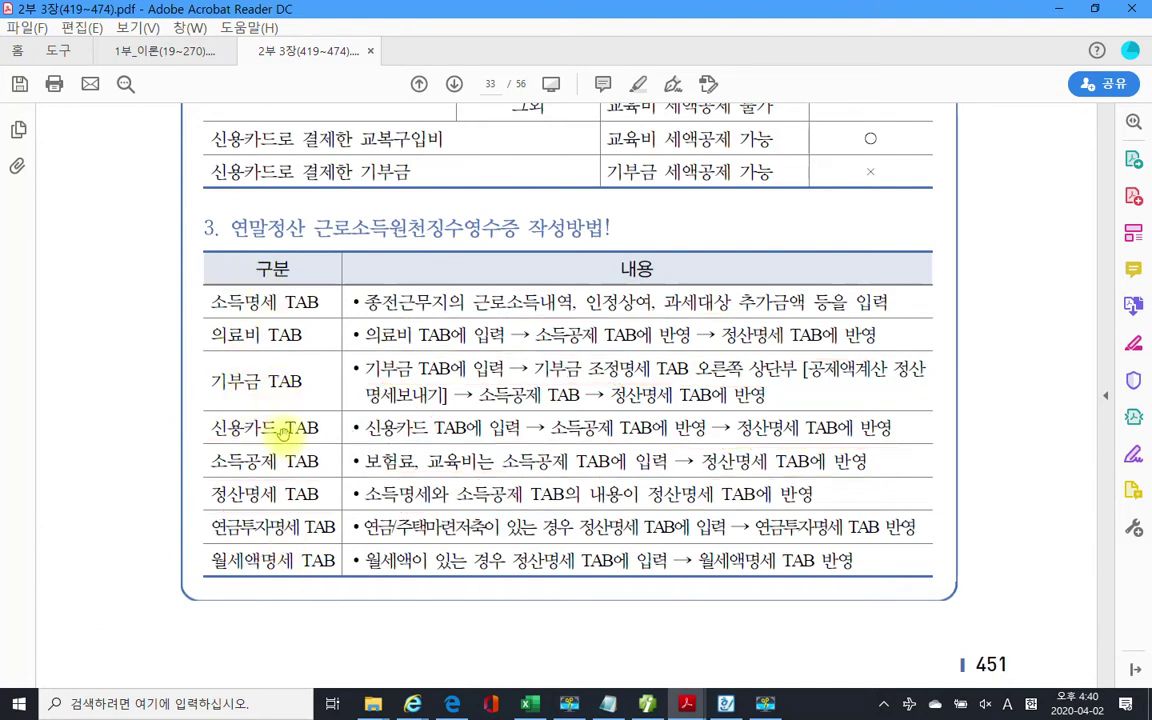
- Return to the tables of sections 1 and 2, circle their left edges and the margin in red, and go back to section 3
scroll(389, 500, "down", 2)
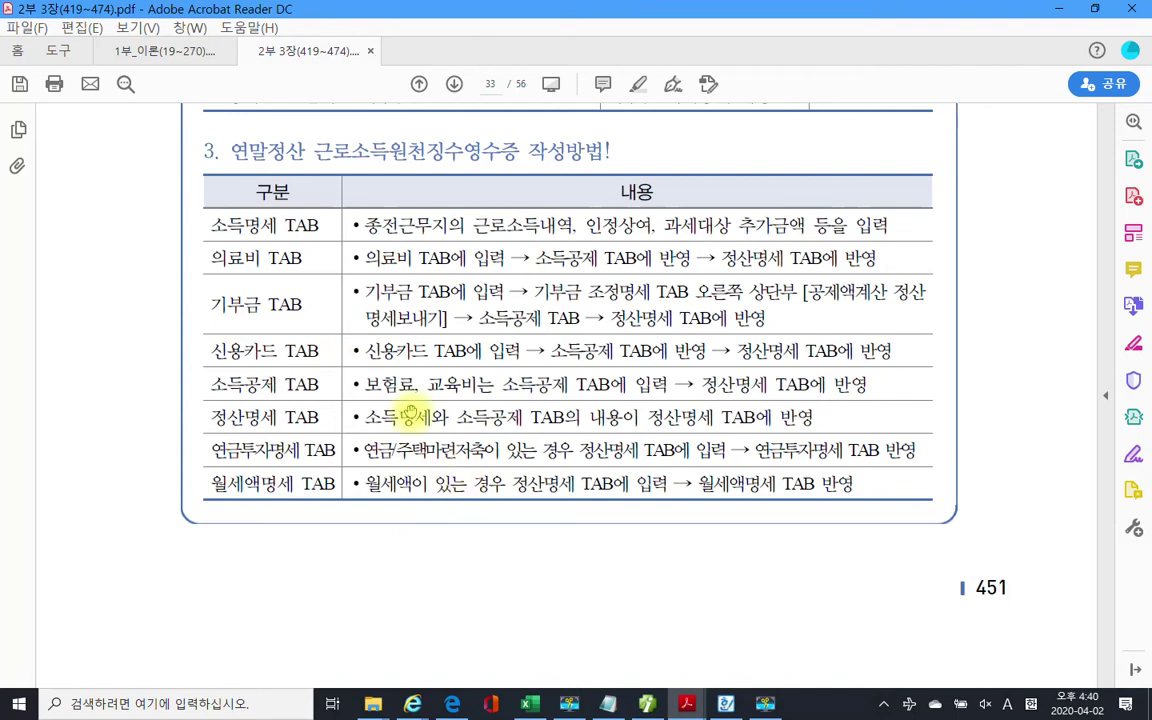
scroll(320, 455, "up", 10)
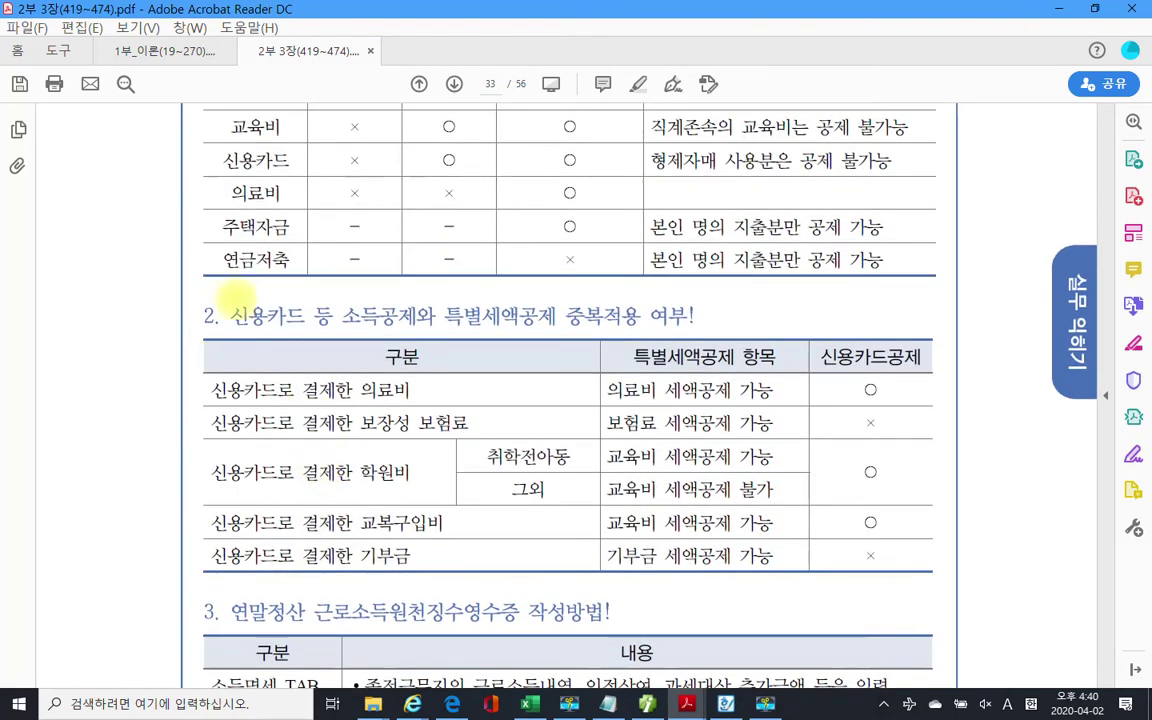
mouse_move(201, 231)
left_mouse_down()
mouse_move(193, 257)
mouse_move(185, 206)
mouse_move(232, 160)
left_mouse_up()
mouse_move(162, 495)
left_mouse_down()
mouse_move(200, 497)
mouse_move(225, 428)
mouse_move(176, 517)
left_mouse_up()
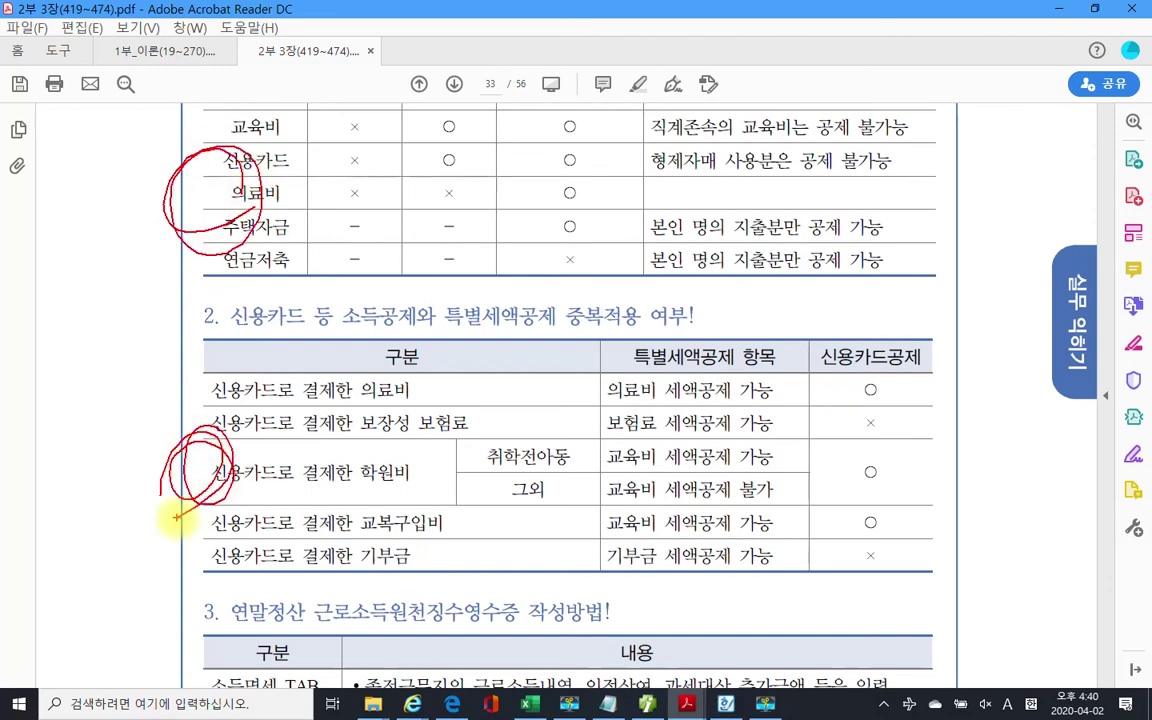
mouse_move(95, 240)
left_mouse_down()
mouse_move(116, 180)
mouse_move(77, 180)
mouse_move(43, 266)
left_mouse_up()
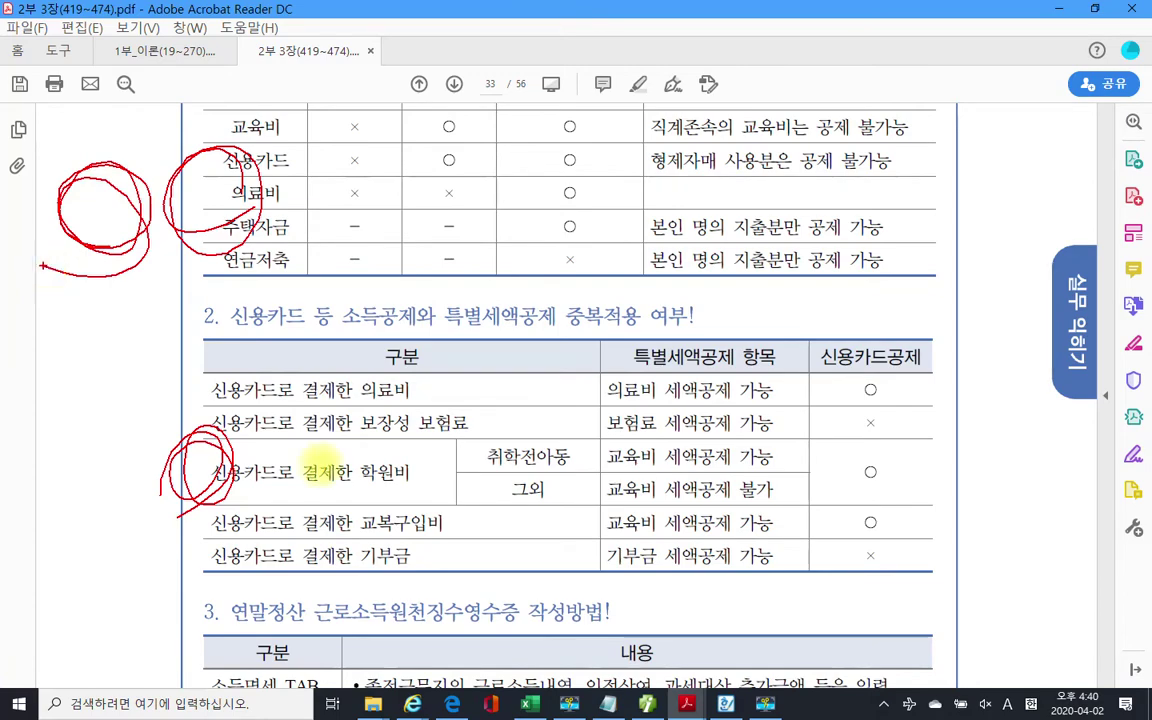
scroll(419, 473, "down", 4)
scroll(419, 473, "down", 10)
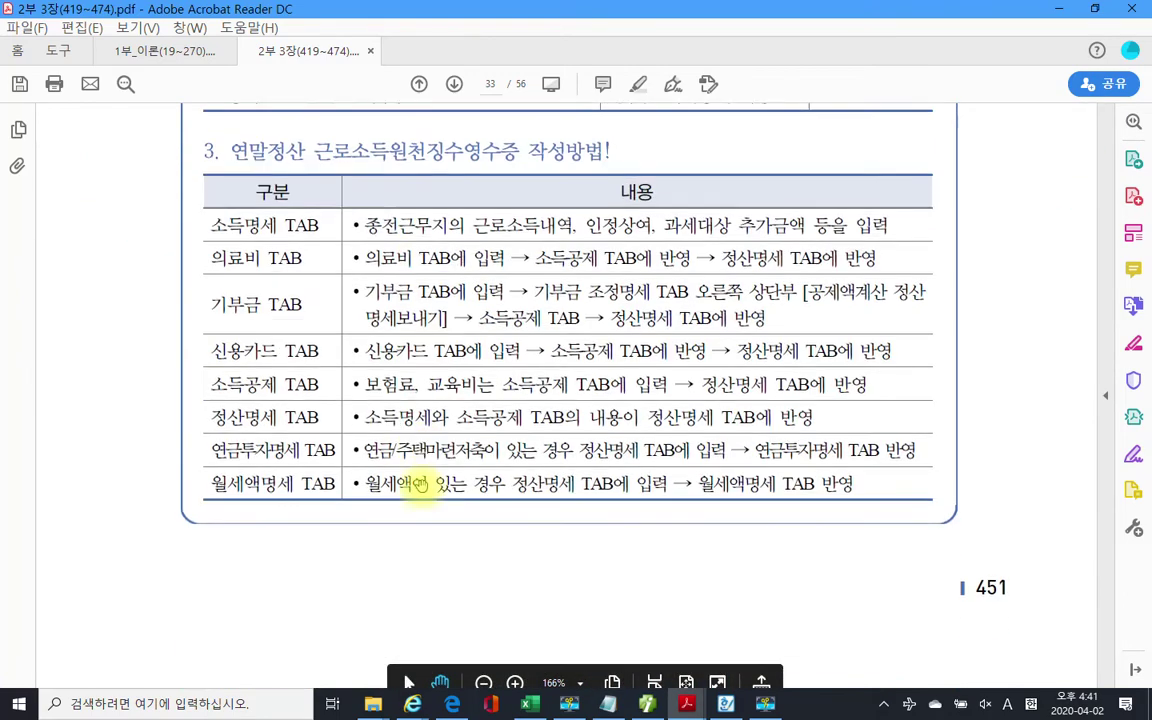
- Go to the 근로소득 연말정산하기 exercise on page 34 and point out the items to complete, from 소득명세 to 정산명세, in its instructions
scroll(424, 470, "down", 3)
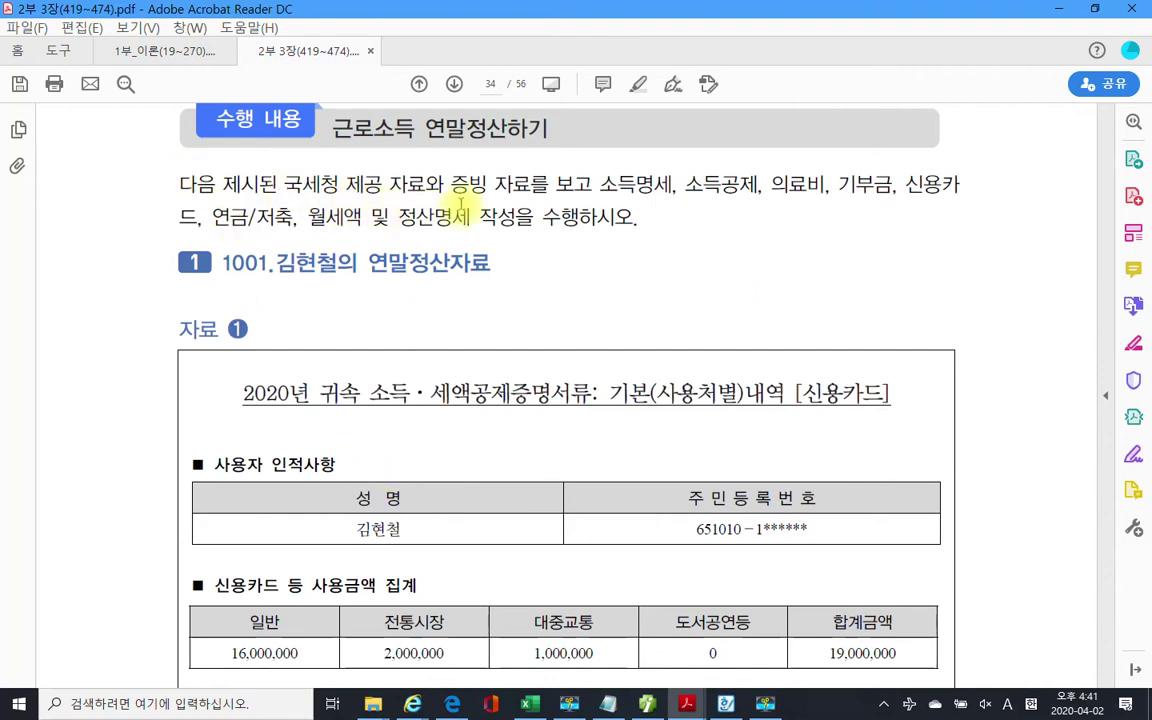
double_click(608, 184)
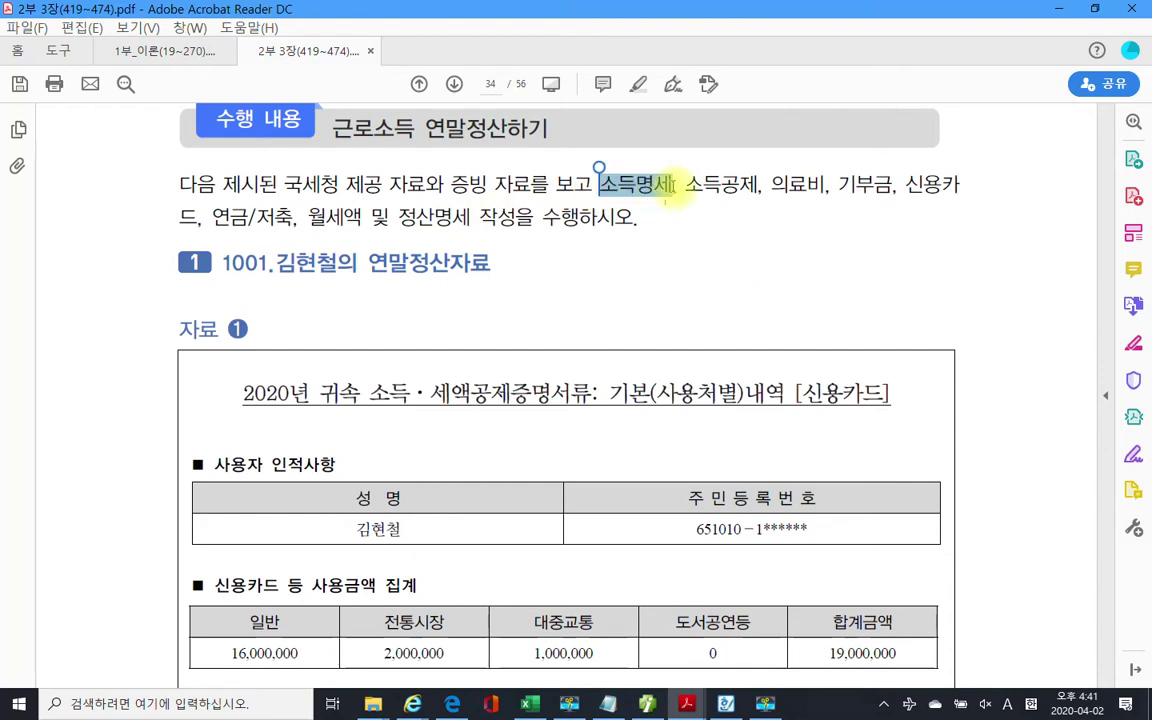
left_click(703, 185)
left_click_drag(720, 200, 856, 200)
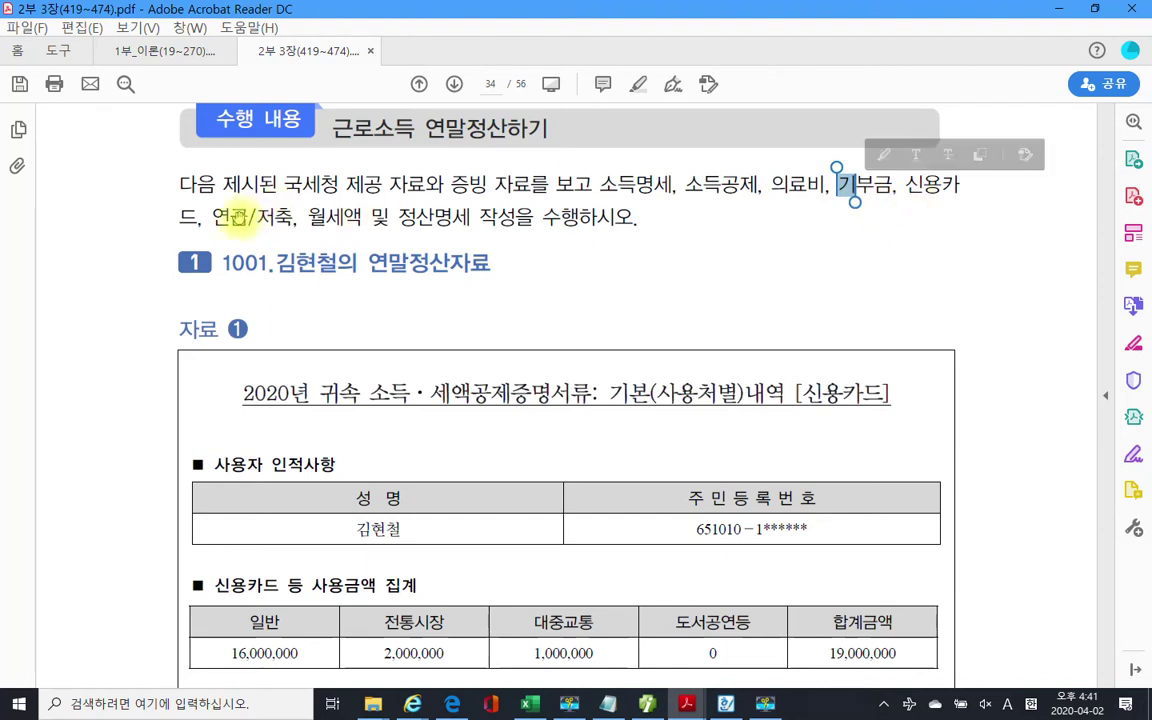
left_click(238, 220)
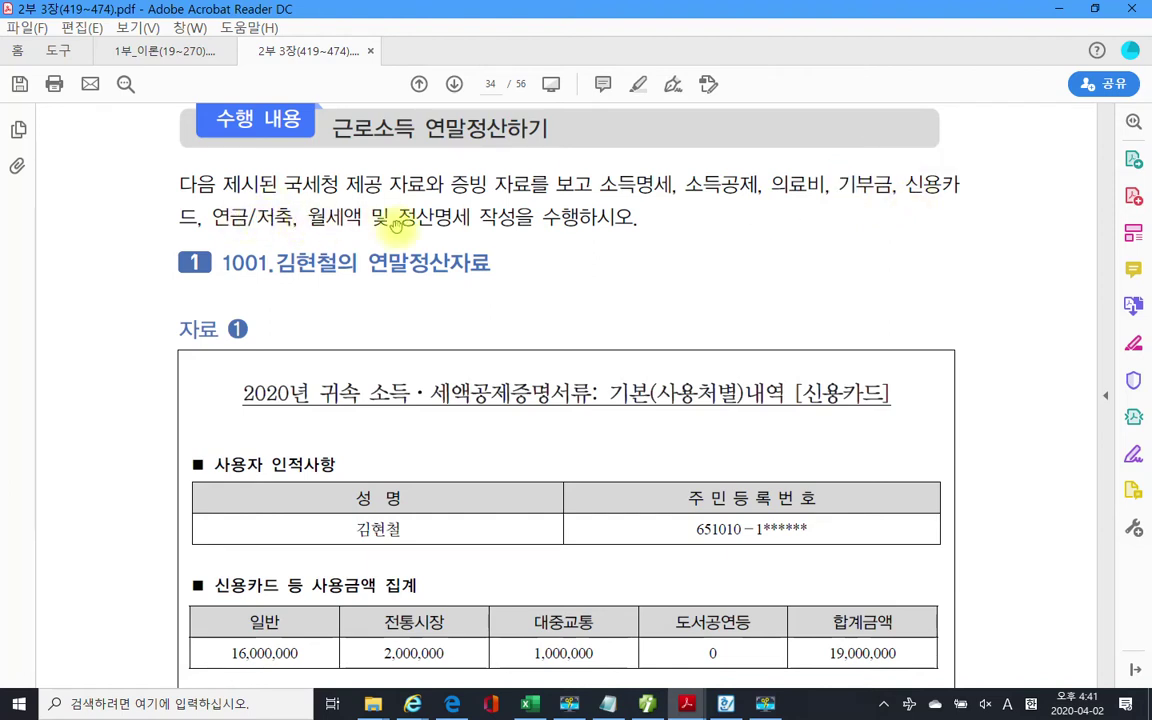
left_click_drag(400, 217, 660, 223)
left_click(663, 224)
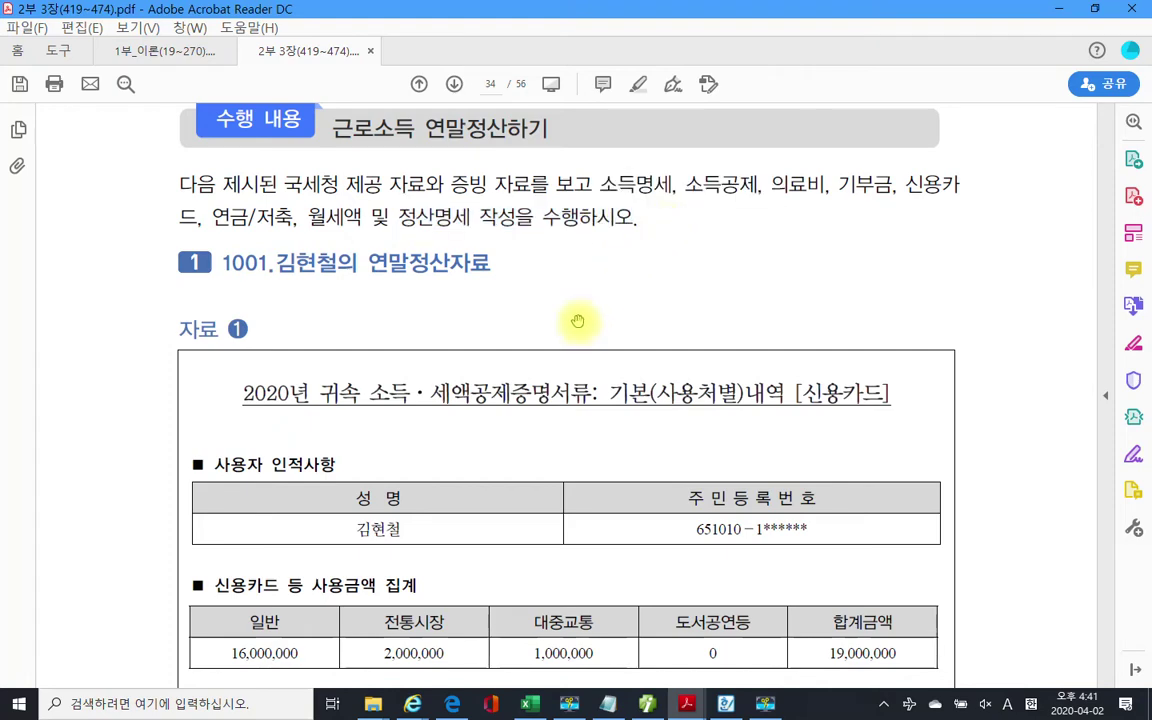
- Examine the 신용카드 deduction certificate in 자료 1, including its usage totals and 신용카드 등 사용내역 table
scroll(578, 321, "down", 2)
scroll(520, 305, "up", 2)
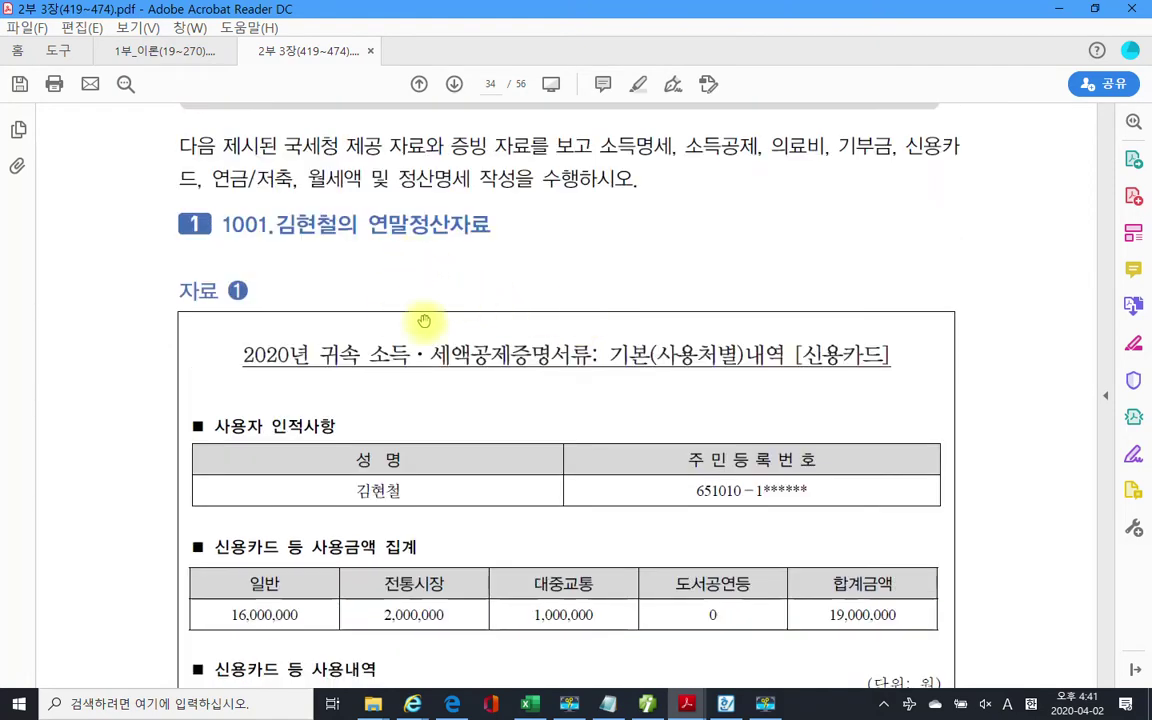
scroll(430, 300, "down", 3)
scroll(444, 330, "down", 6)
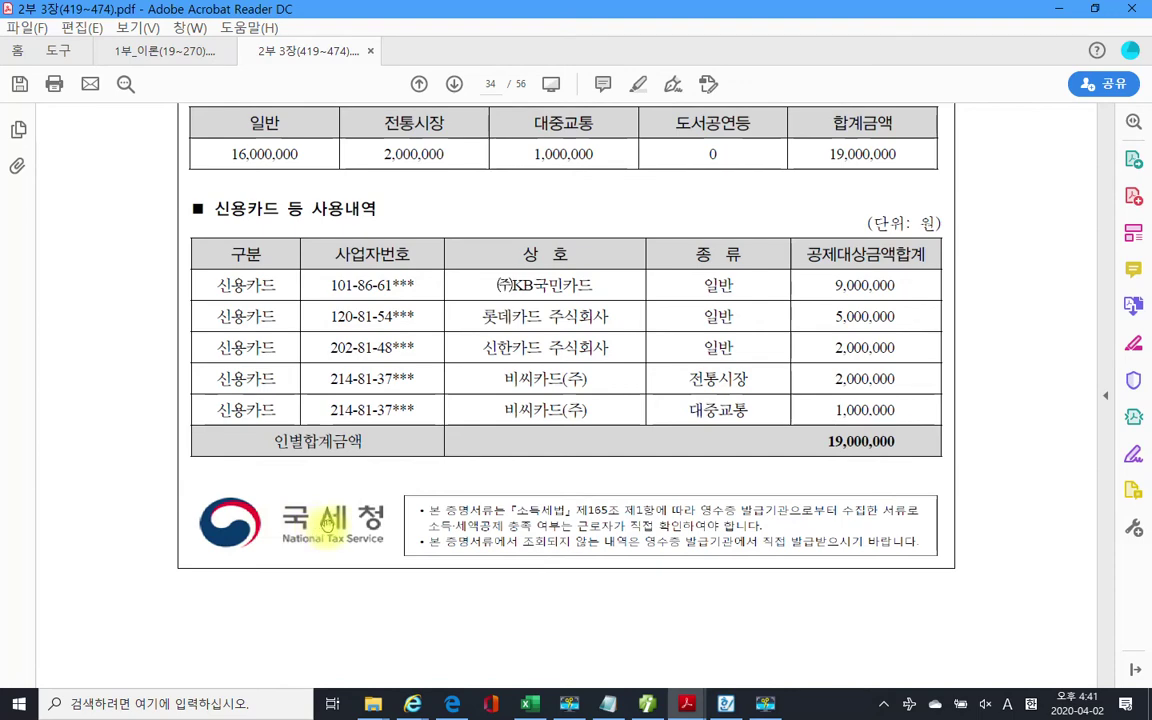
- Highlight [신용카드] in the title of the 자료 1 deduction certificate
scroll(380, 512, "up", 1)
scroll(385, 515, "up", 3)
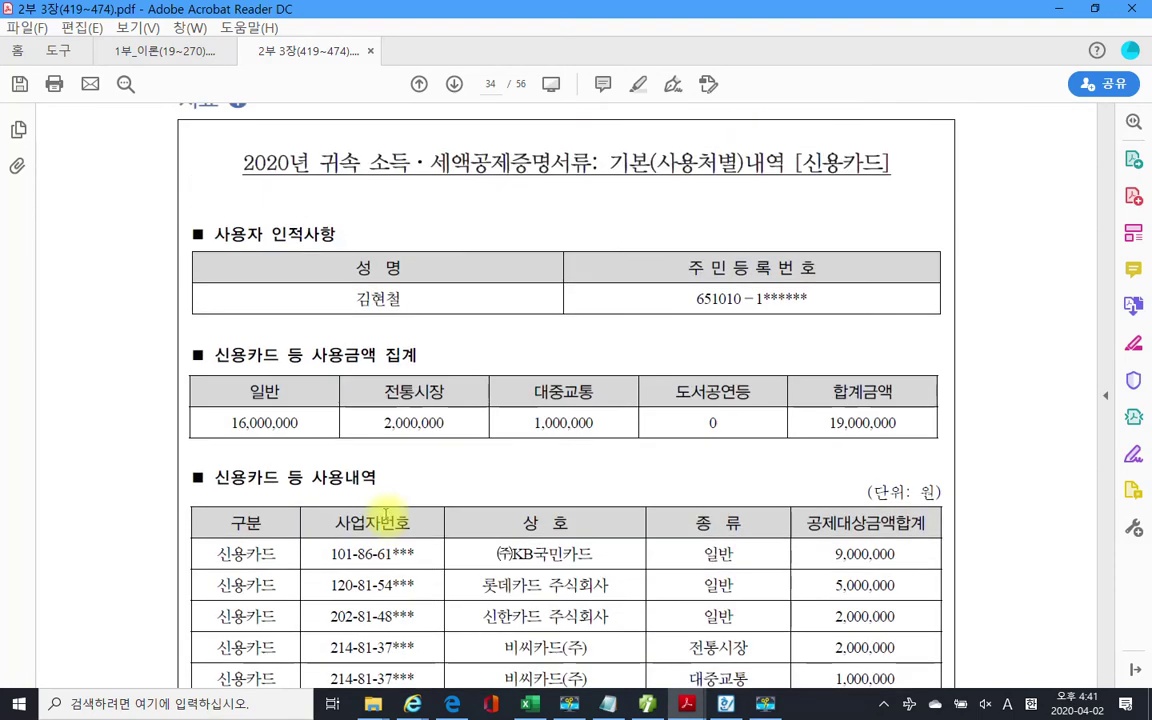
scroll(385, 515, "down", 1)
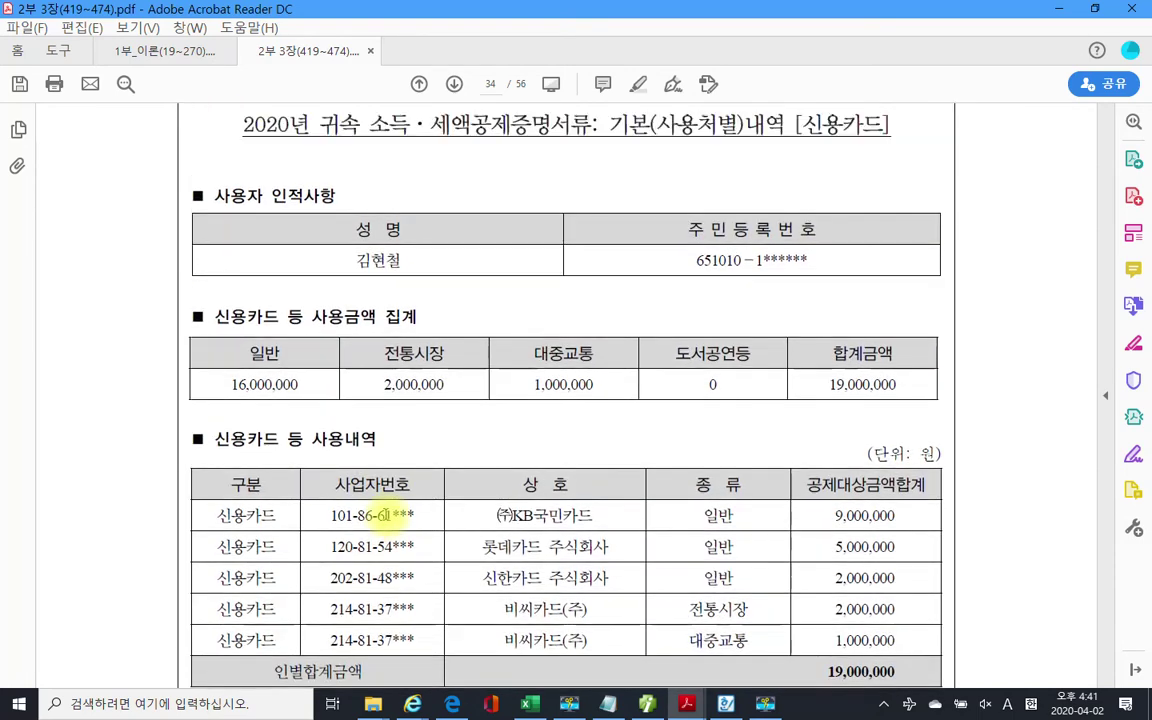
scroll(399, 334, "up", 1)
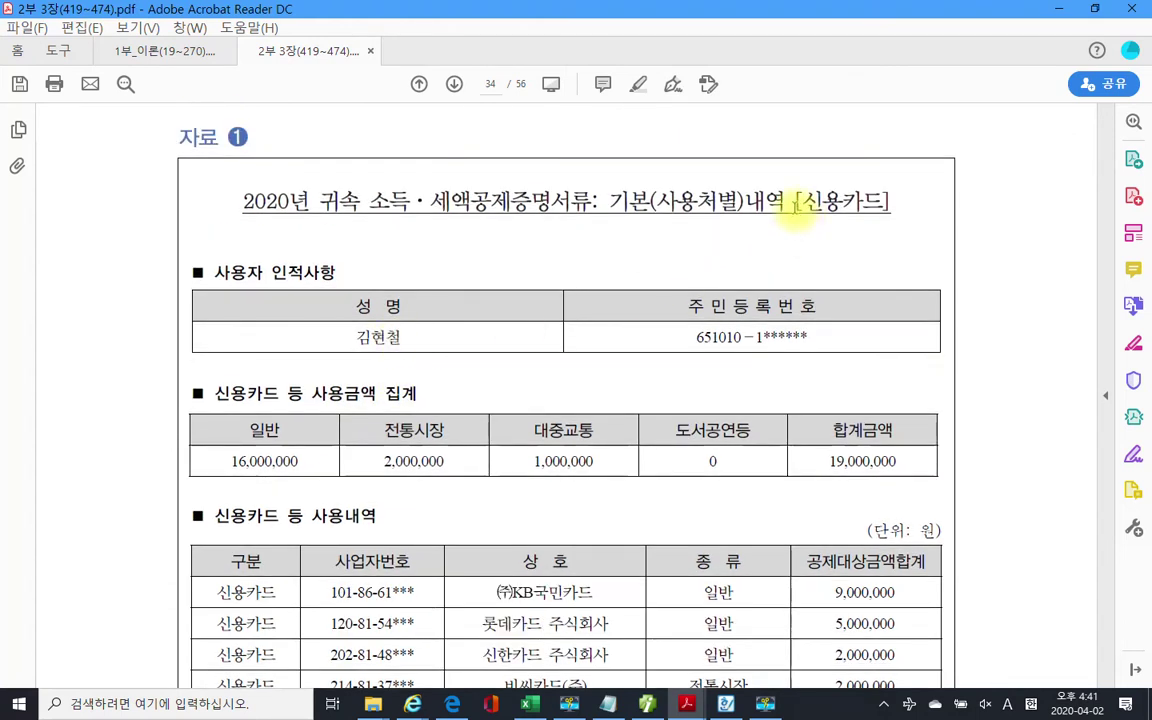
left_click_drag(797, 207, 888, 200)
right_click(872, 210)
left_click(905, 254)
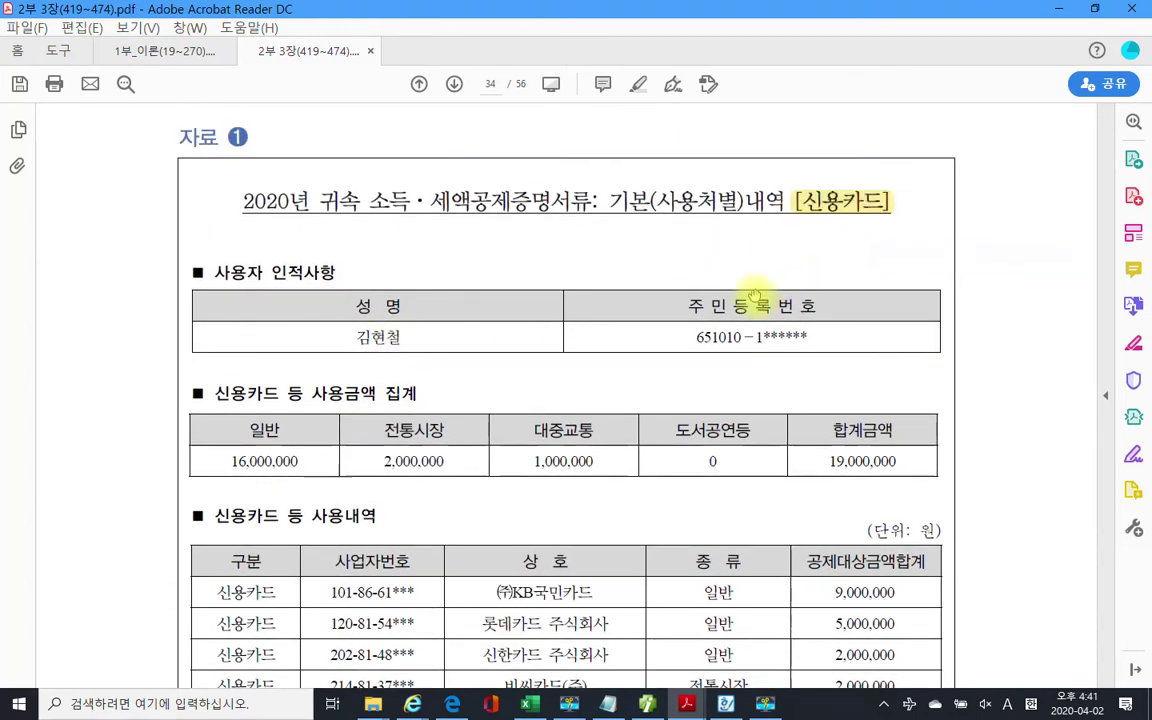
scroll(700, 315, "up", 1)
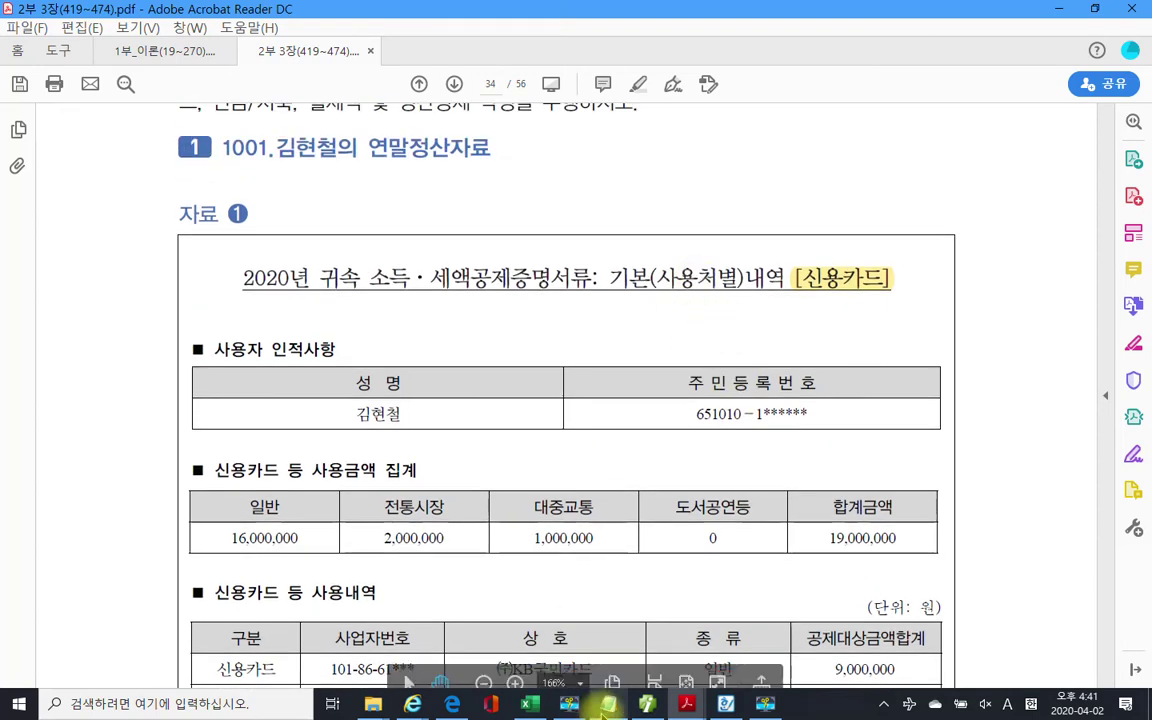
- Switch to 더존 iPlus and close the 원천징수이행상황신고서, saving its data
mouse_move(647, 707)
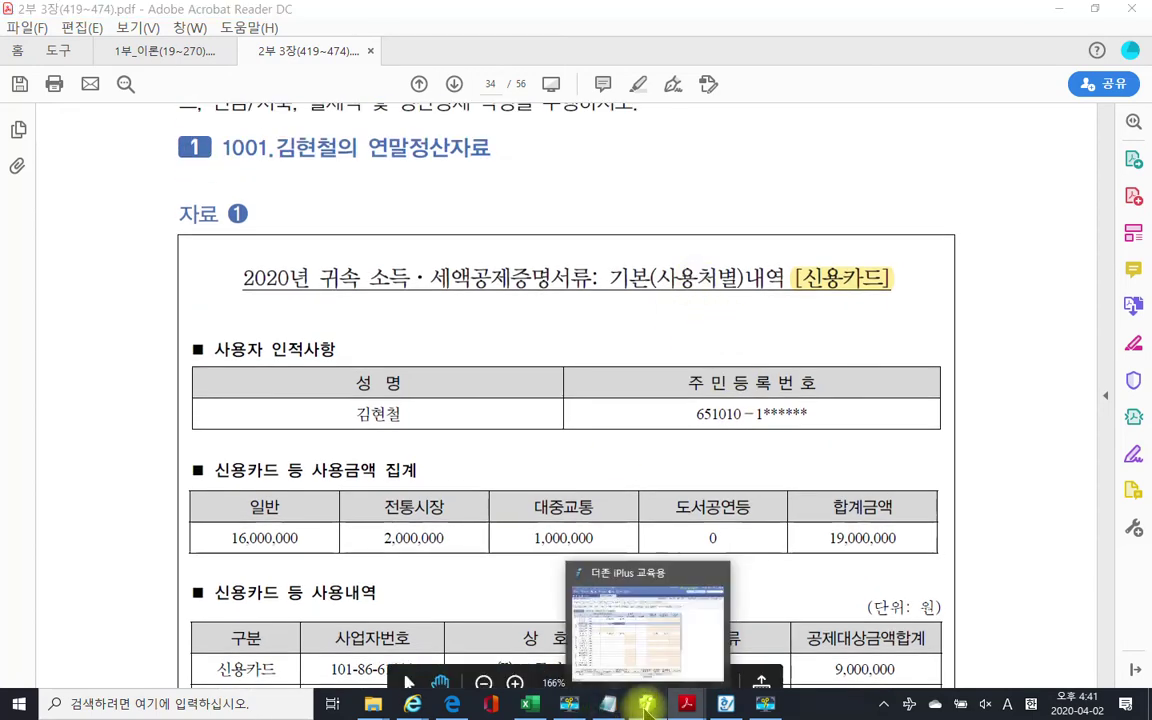
left_click(646, 707)
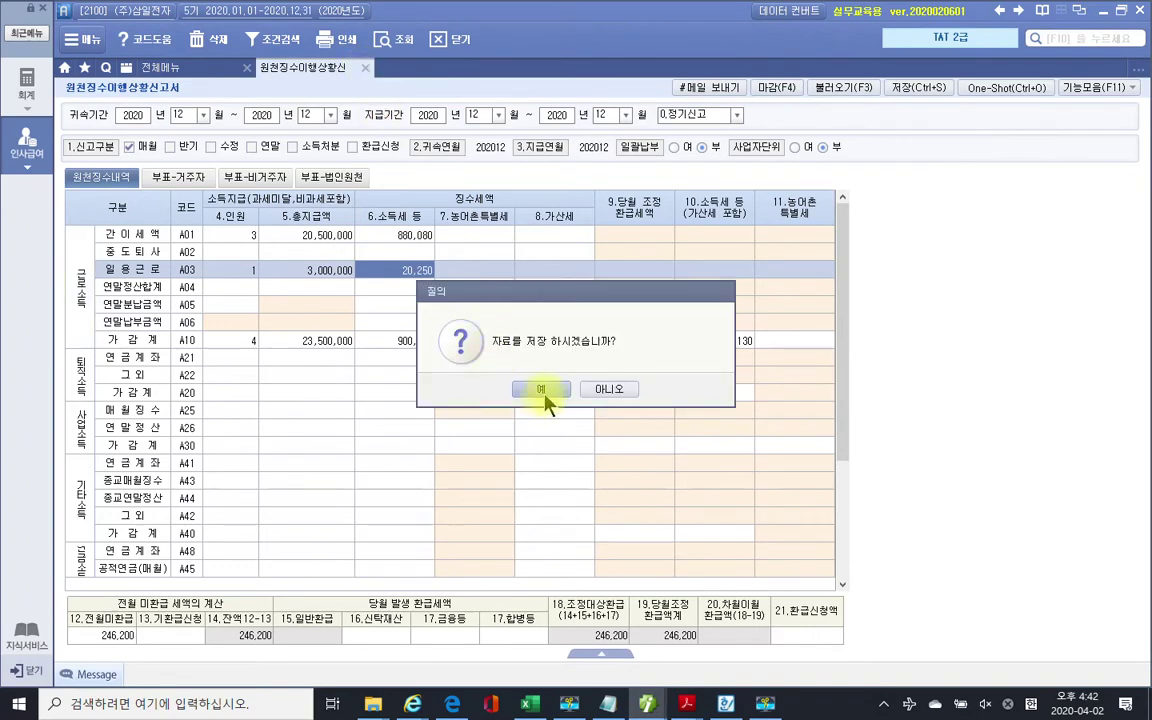
left_click(543, 391)
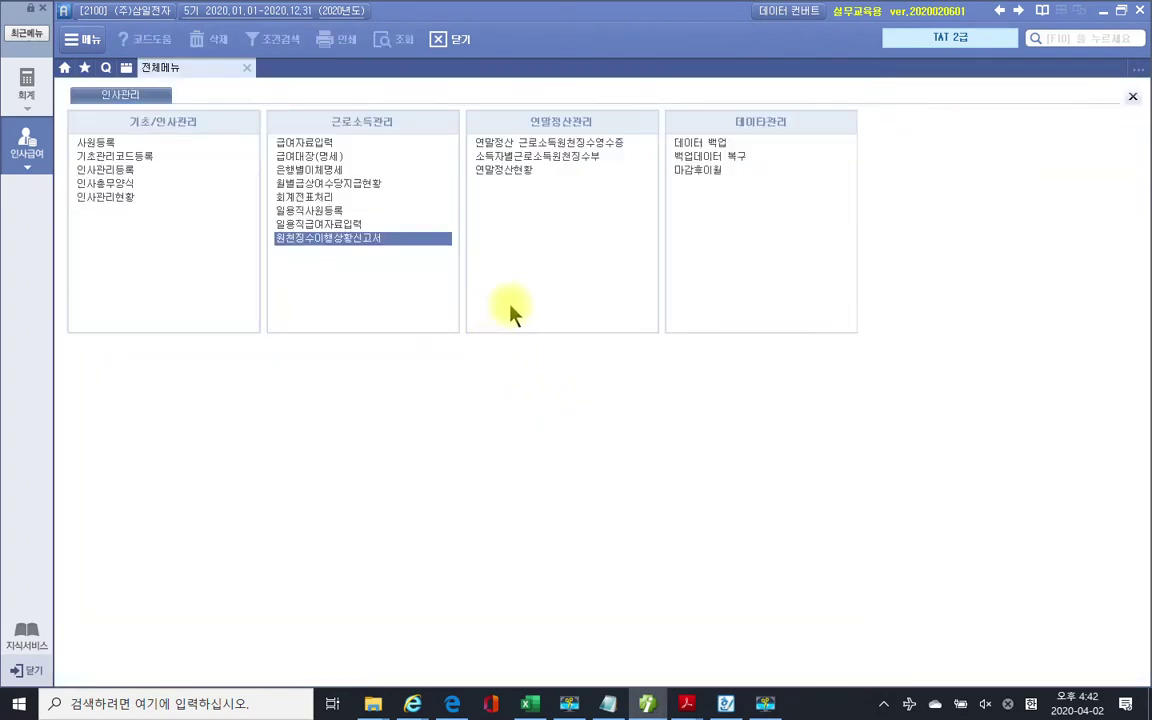
- Mark 연말정산 근로소득원천징수영수증 under 연말정산관리 in red, open it, and load all year-end settlement employees
left_click_drag(463, 165, 799, 207)
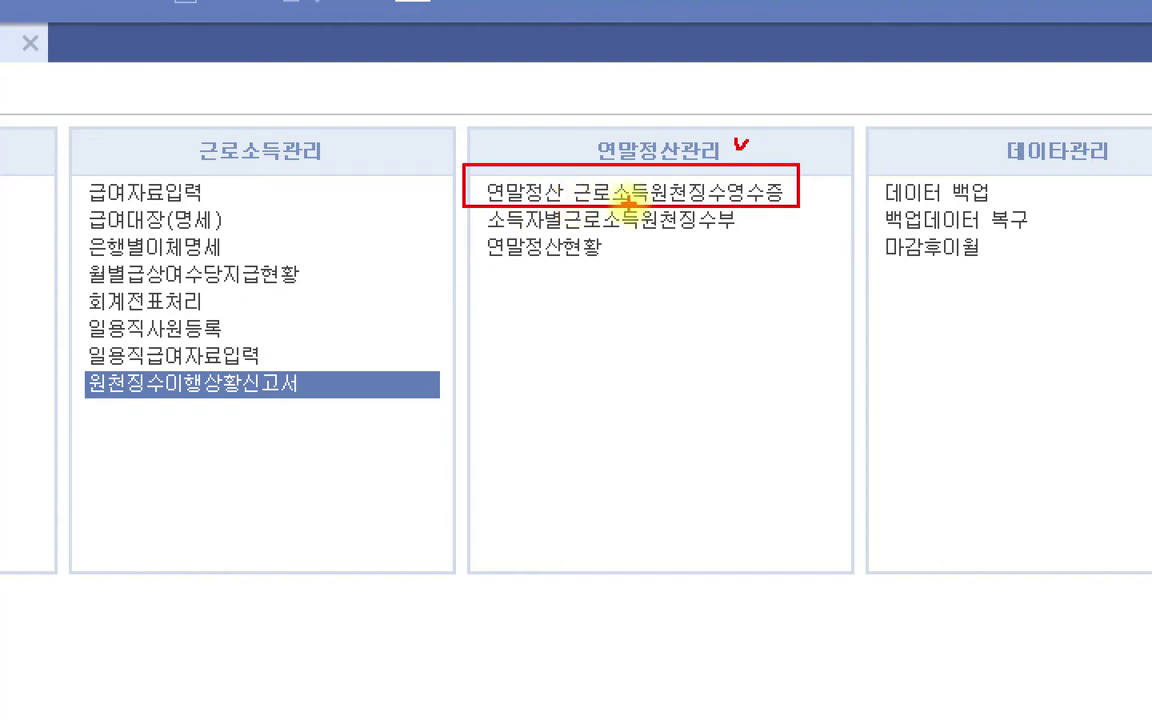
left_click_drag(803, 186, 824, 182)
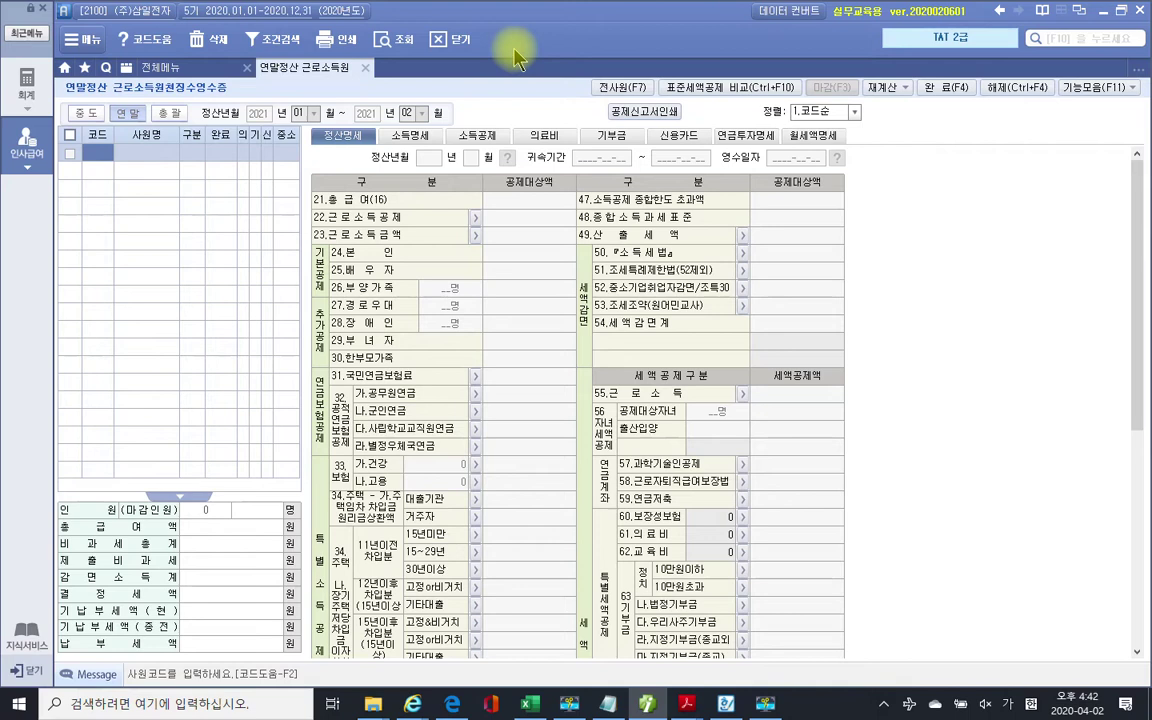
left_click(626, 89)
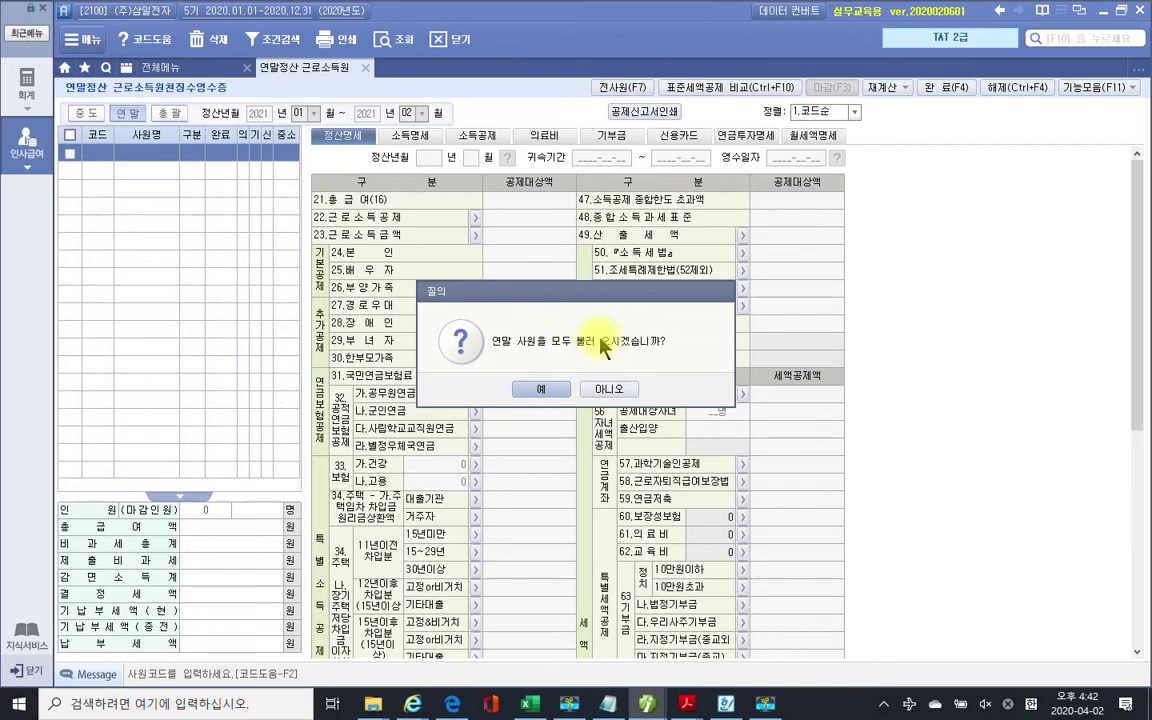
left_click(541, 389)
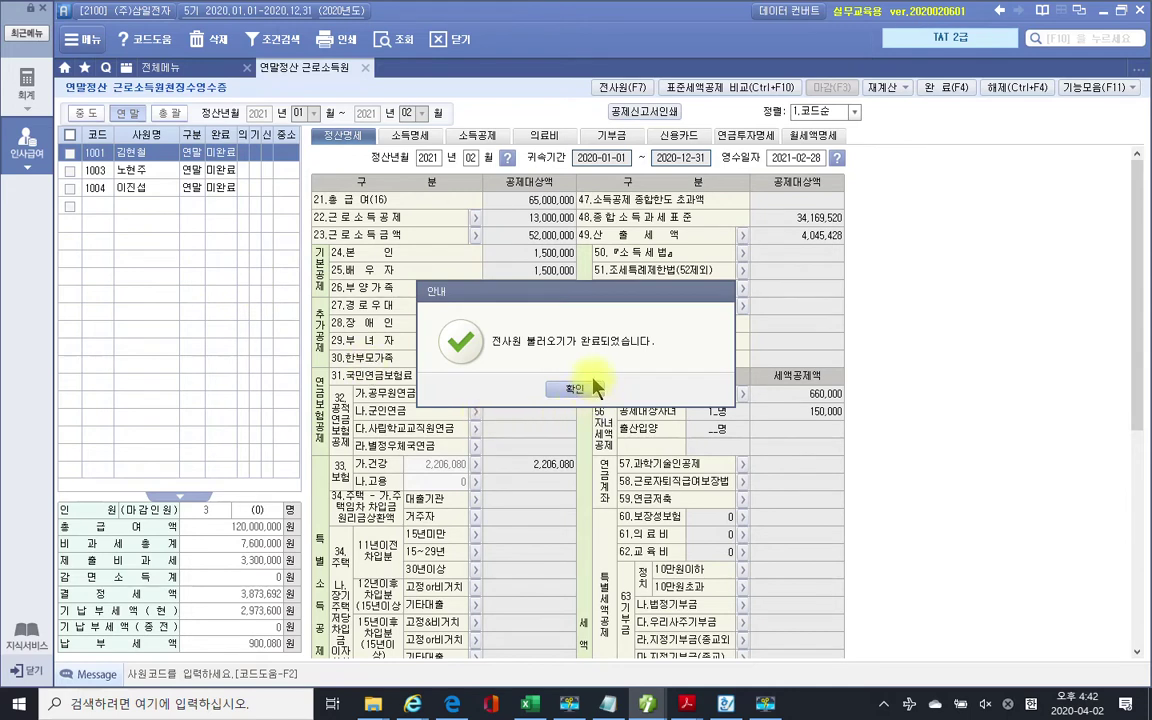
left_click(573, 391)
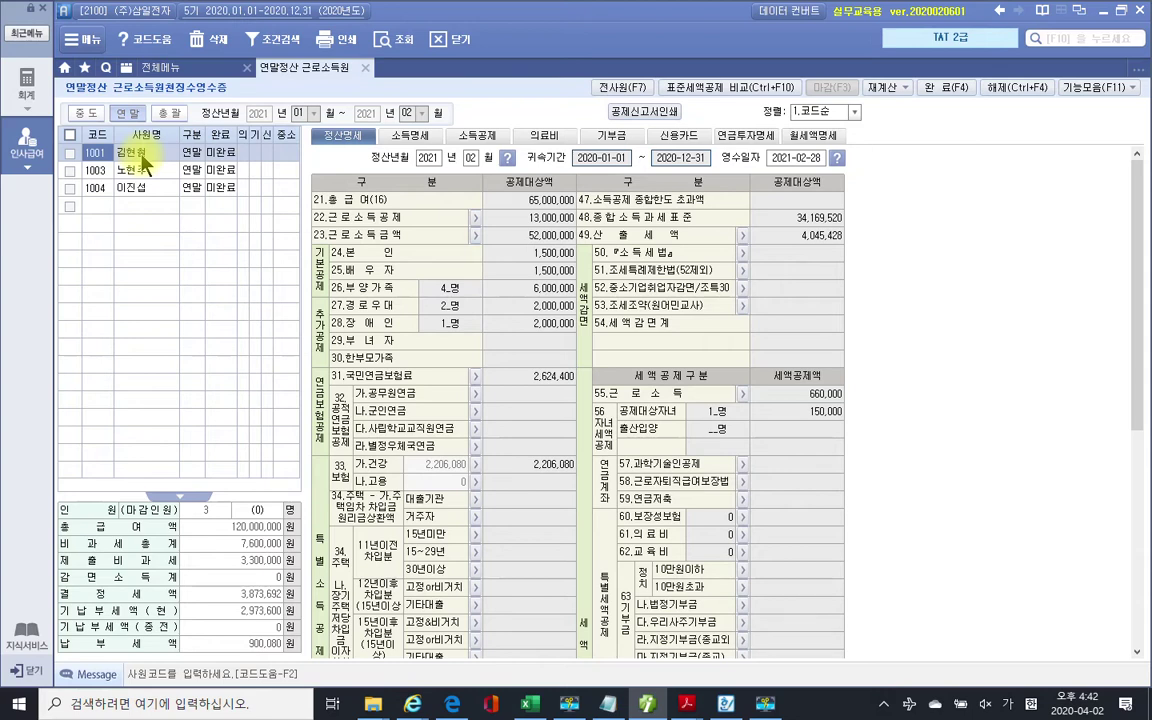
- Box the row of settlement tabs and circle 신용카드 in red, clear the markings, and open the 신용카드 form for employee 1001
mouse_move(298, 128)
left_mouse_down()
mouse_move(740, 152)
mouse_move(852, 146)
left_mouse_up()
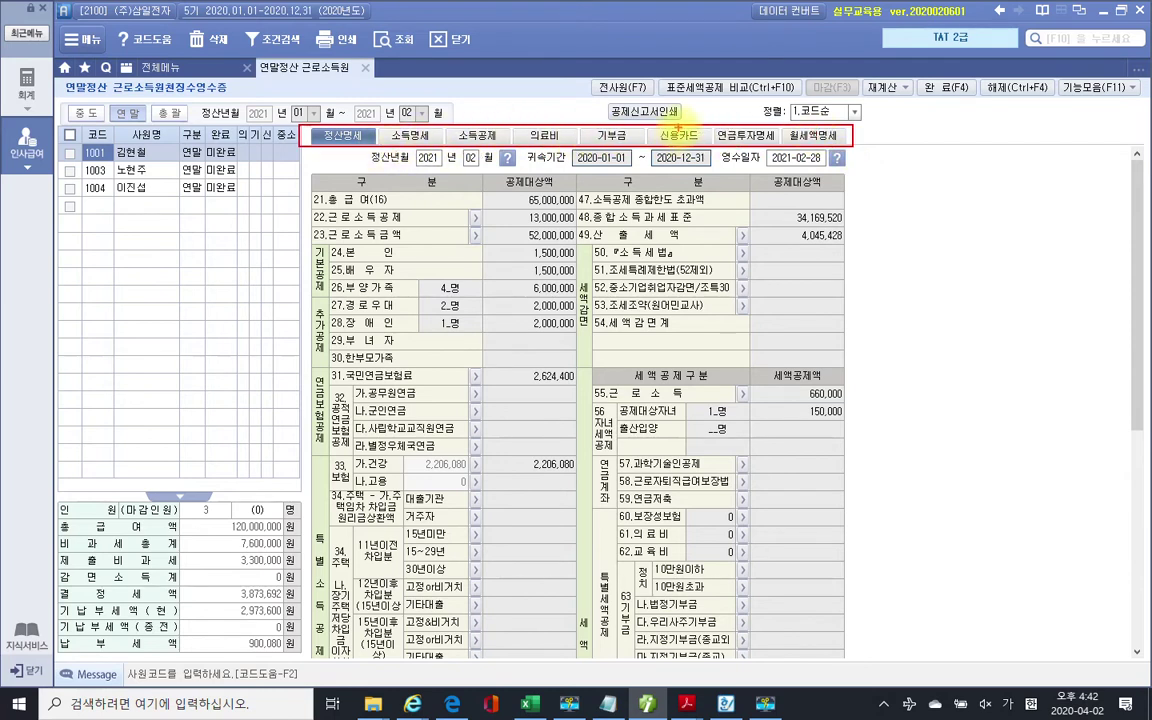
mouse_move(674, 121)
left_mouse_down()
mouse_move(658, 140)
mouse_move(693, 143)
left_mouse_up()
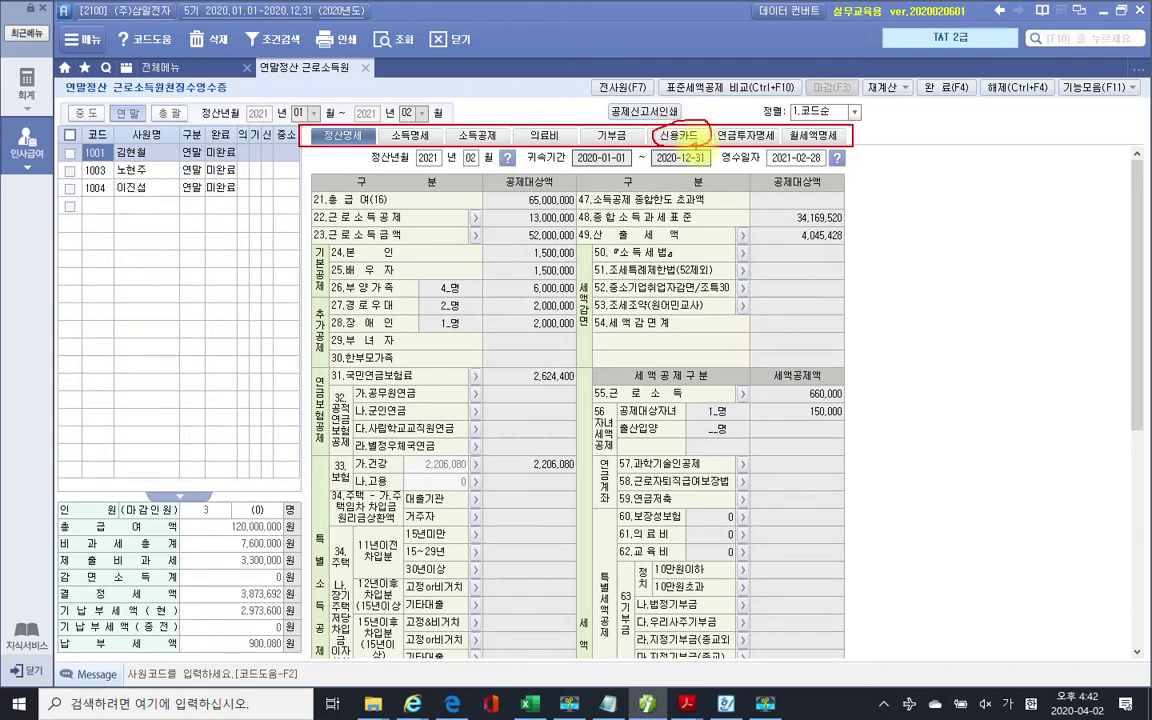
key("Escape")
left_click(689, 141)
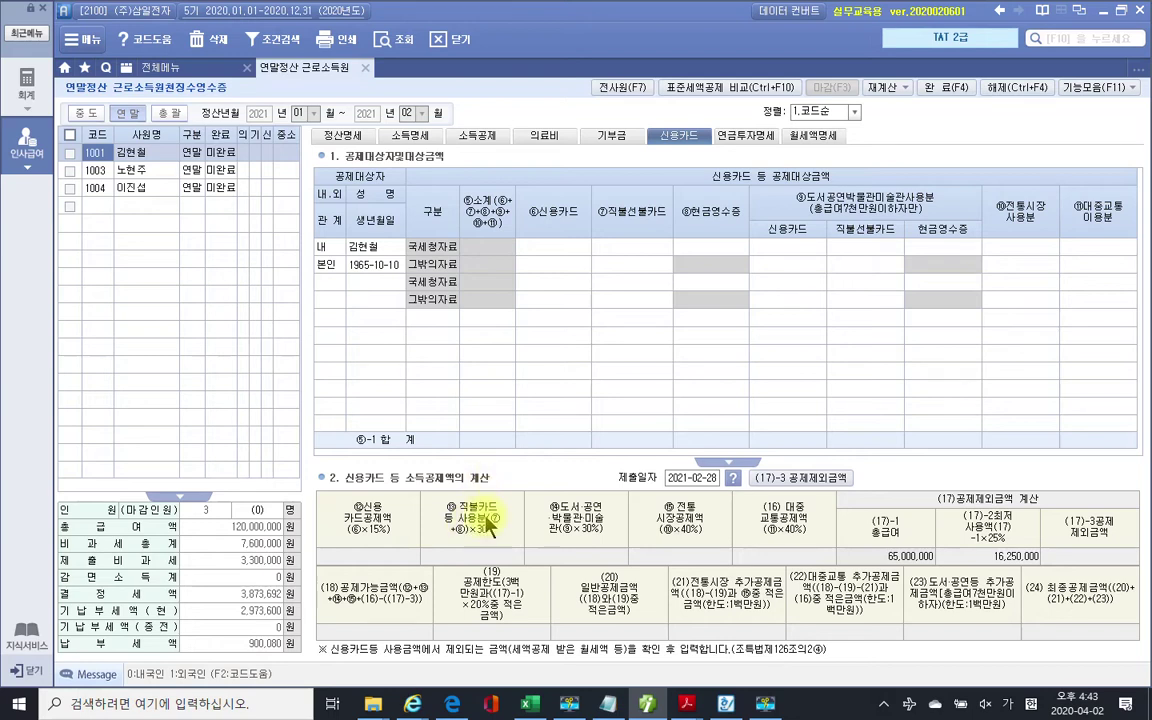
- Return to 2부 3장(419~474).pdf and highlight the cardholder's name under 사용자 인적사항
mouse_move(688, 706)
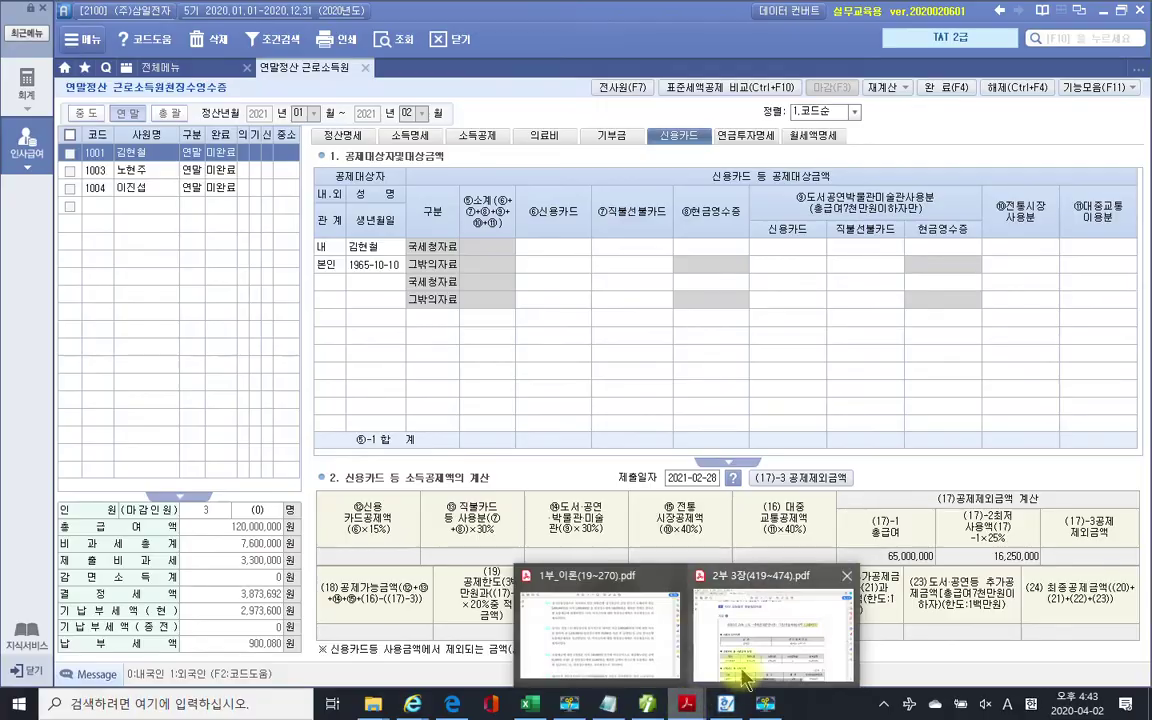
left_click(735, 640)
scroll(397, 453, "down", 3)
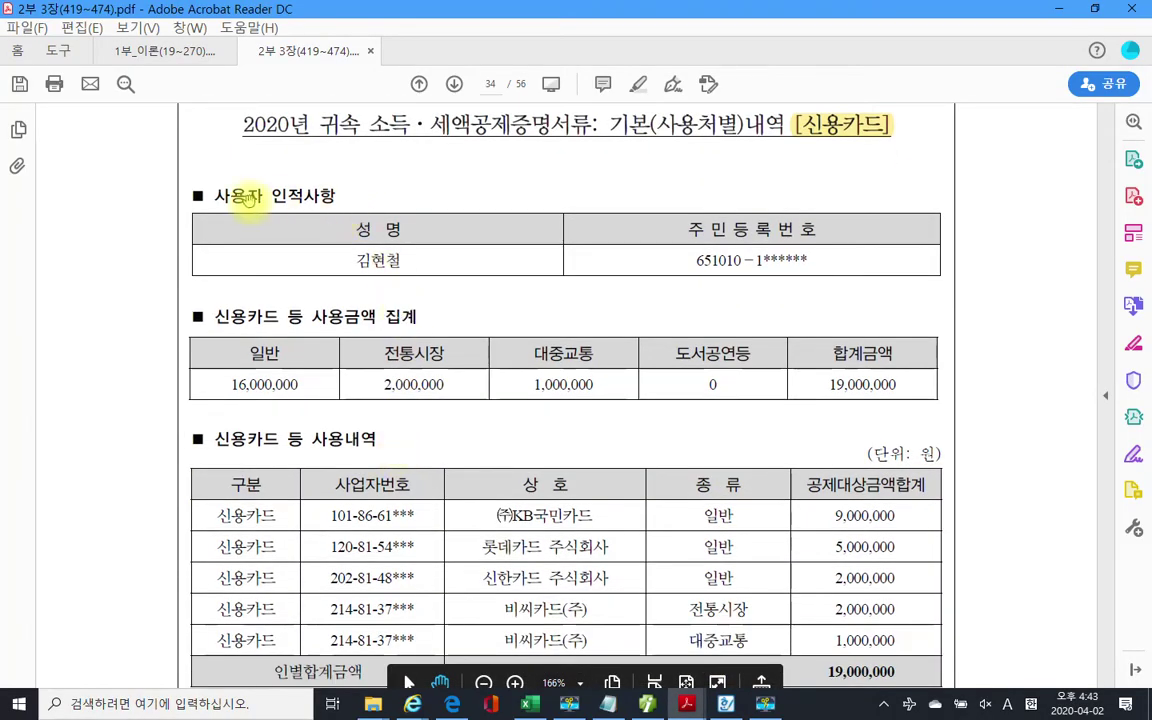
left_click_drag(357, 260, 398, 264)
right_click(398, 264)
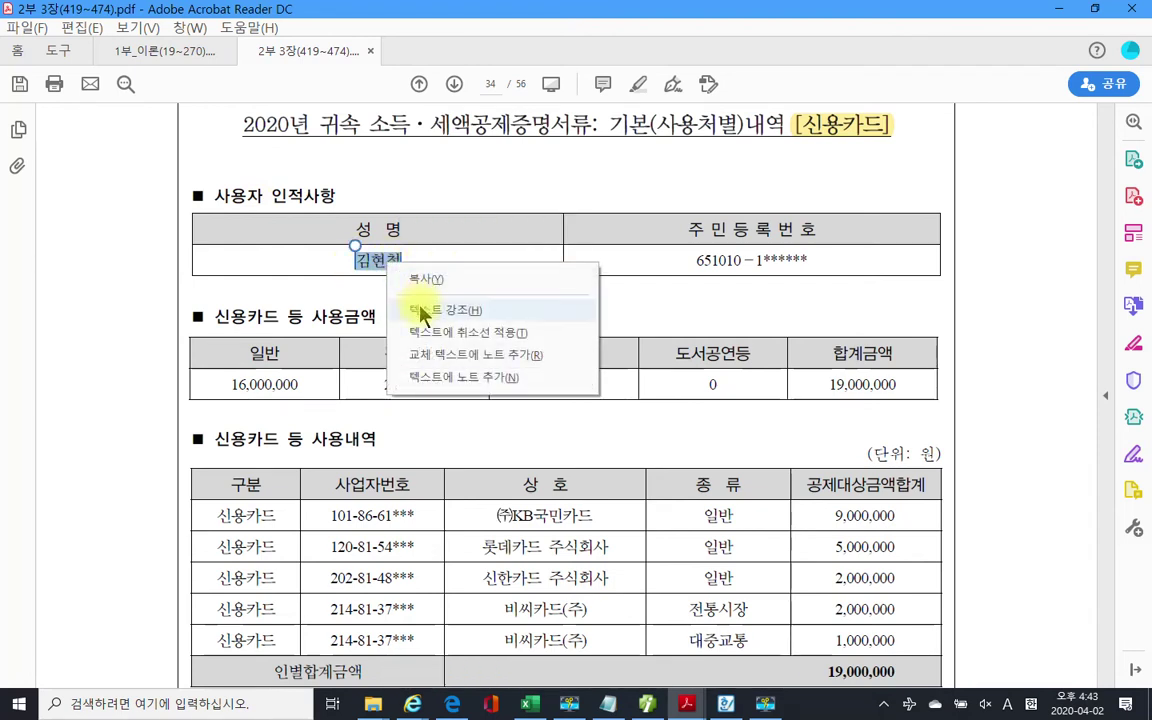
left_click(420, 304)
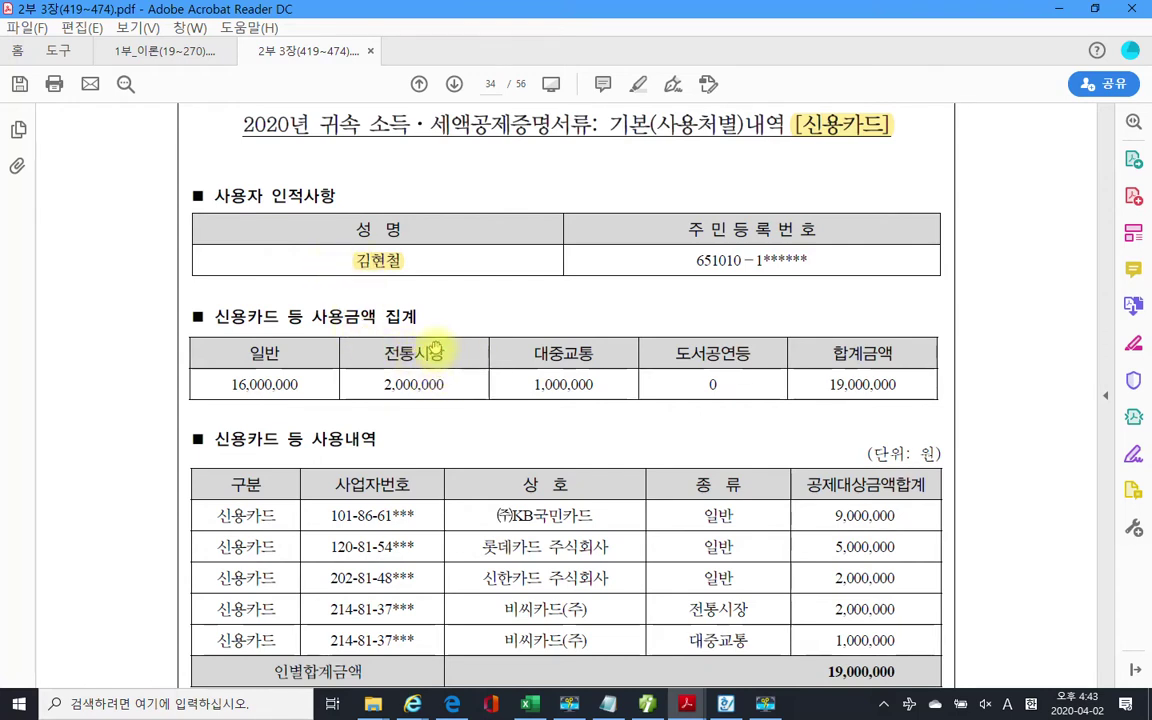
- Box the 국세청 logo and circle the 일반, 전통시장 and 대중교통 amounts in red on the certificate
scroll(434, 358, "down", 2)
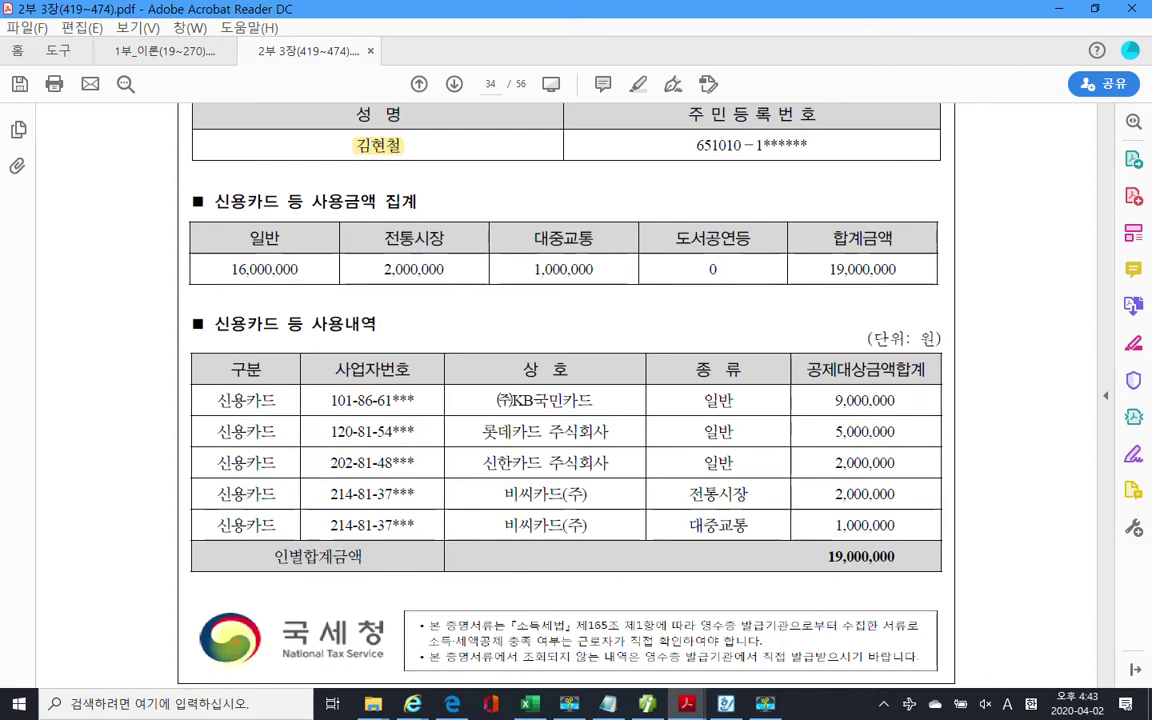
left_click_drag(193, 603, 412, 667)
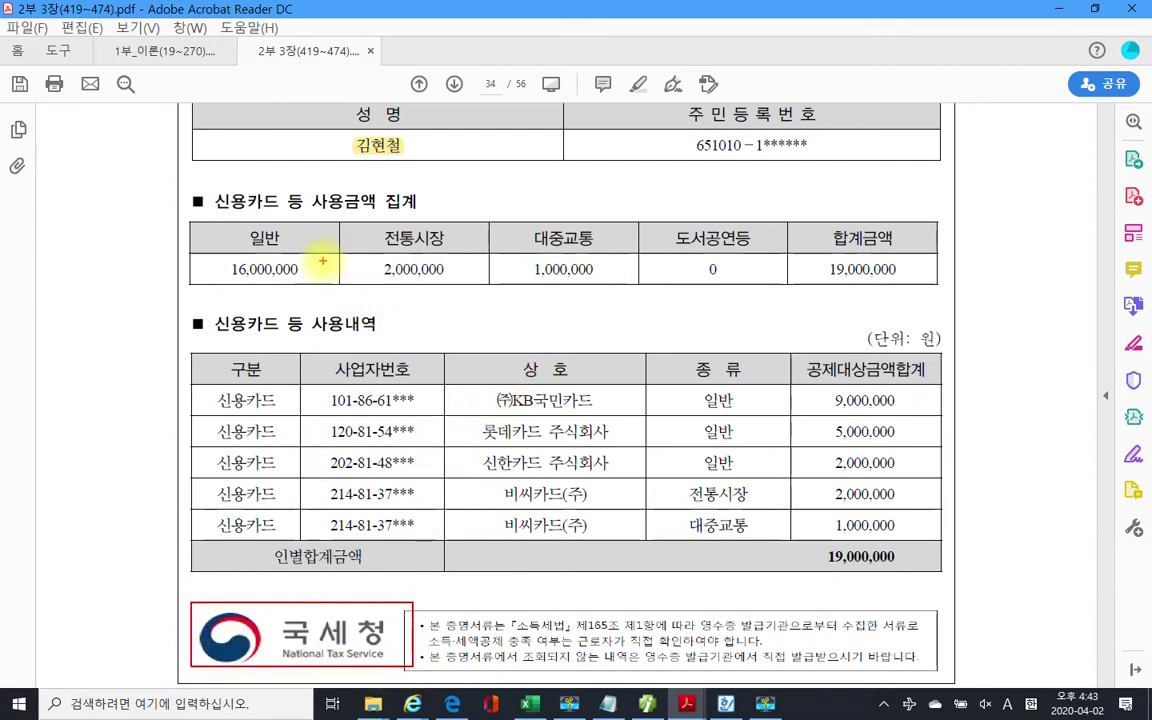
mouse_move(266, 284)
left_mouse_down()
mouse_move(240, 280)
mouse_move(233, 262)
mouse_move(268, 287)
left_mouse_up()
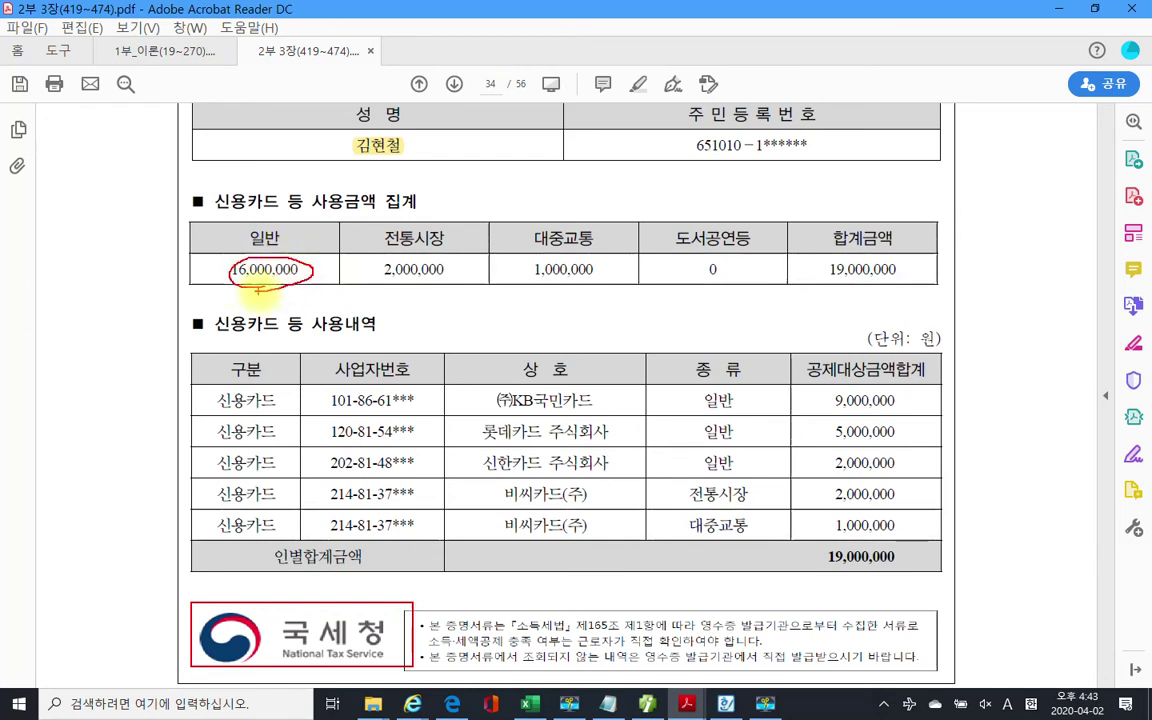
mouse_move(446, 278)
left_mouse_down()
mouse_move(372, 256)
mouse_move(440, 270)
left_mouse_up()
mouse_move(553, 284)
left_mouse_down()
mouse_move(515, 274)
mouse_move(548, 254)
mouse_move(586, 278)
mouse_move(575, 290)
left_mouse_up()
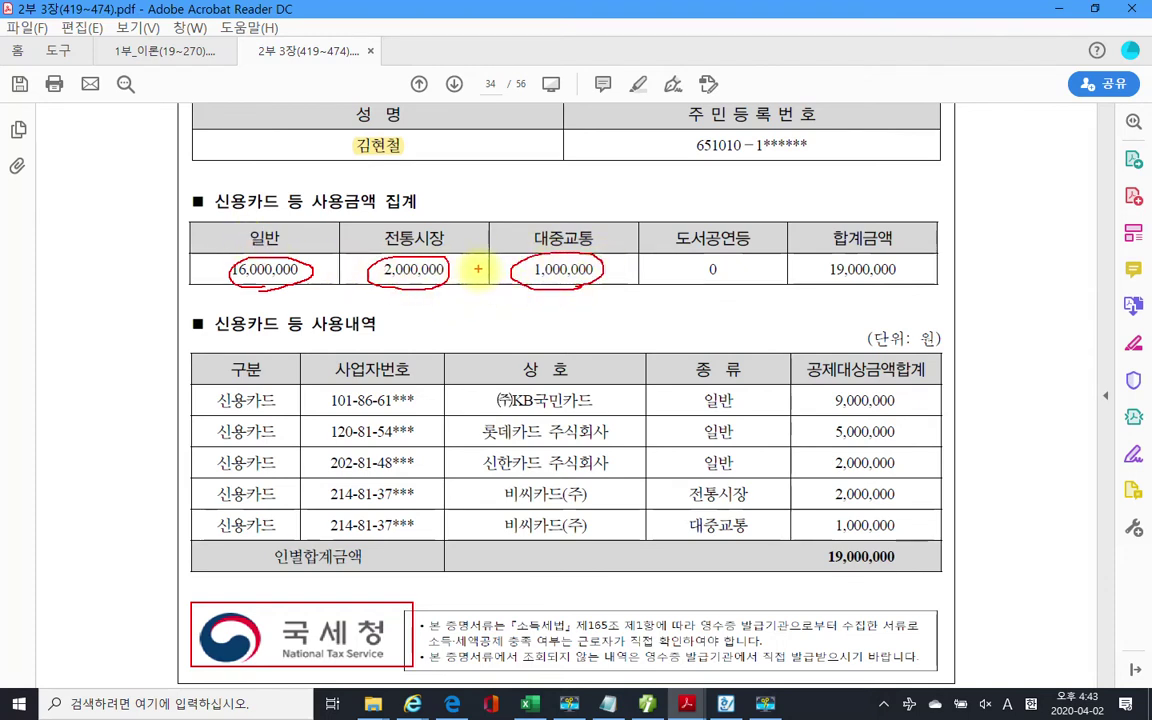
- Mark the 신용카드 rows, the 인별합계금액 total and the 일반, 전통시장 and 대중교통 headings in red, and clear all markings
mouse_move(240, 368)
left_mouse_down()
mouse_move(187, 420)
mouse_move(240, 530)
left_mouse_up()
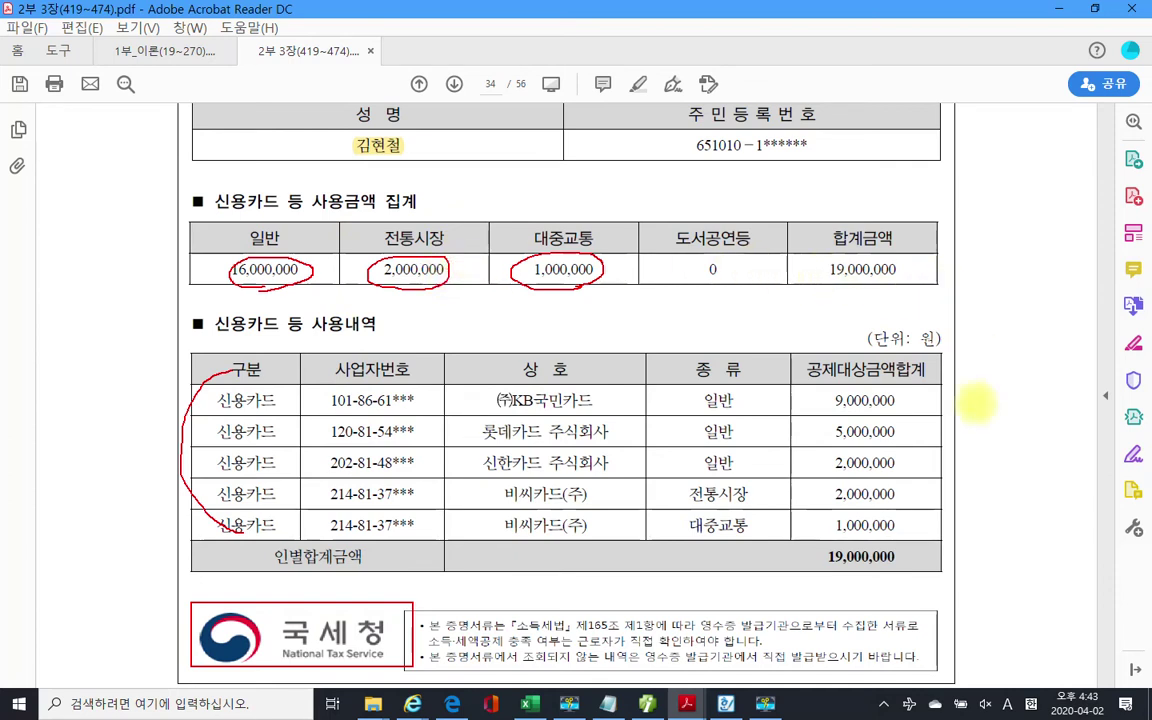
left_click_drag(916, 551, 932, 540)
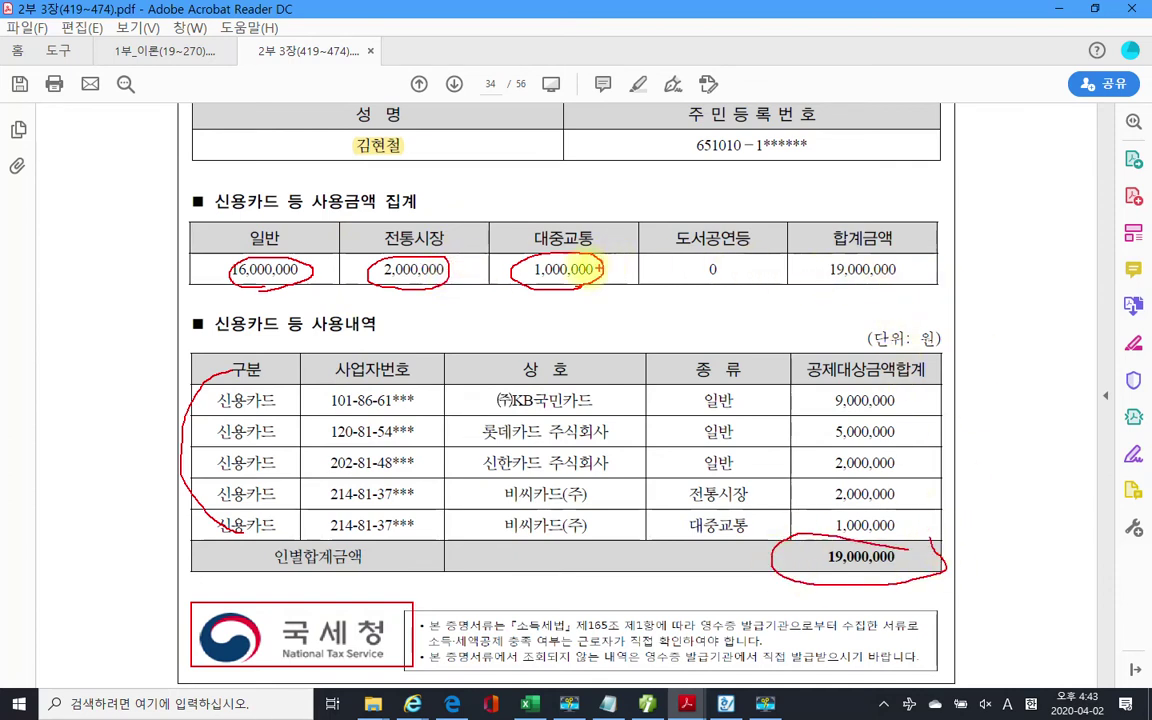
left_click_drag(309, 237, 326, 233)
left_click_drag(442, 242, 478, 221)
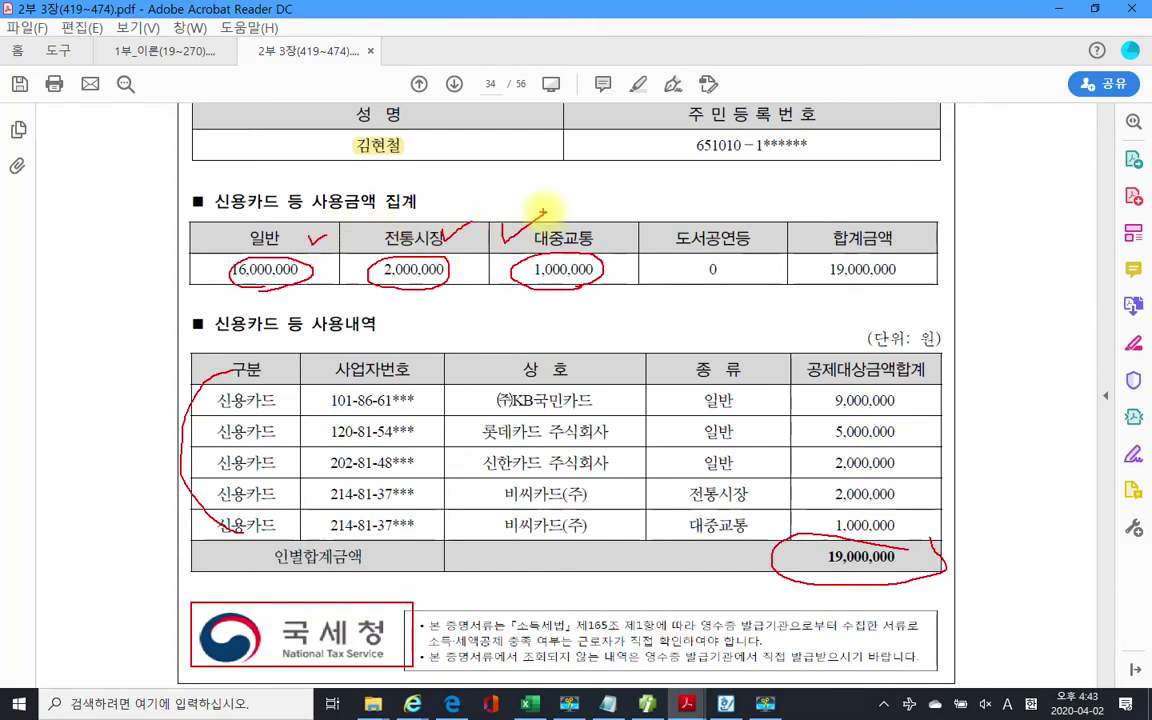
key("Escape")
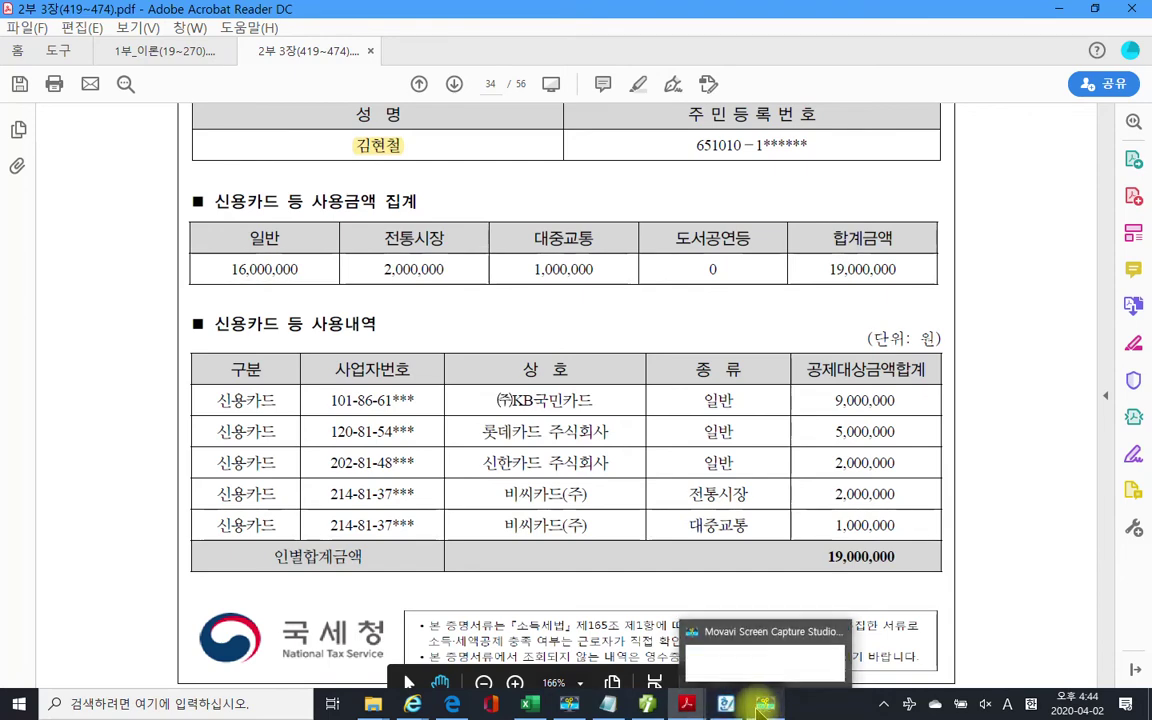
- Switch to 더존 iPlus and point out the name, 신용카드, 직불선불카드, 전통시장 사용분 and 대중교통 이용분 fields of the 국세청자료 row
left_click(582, 519)
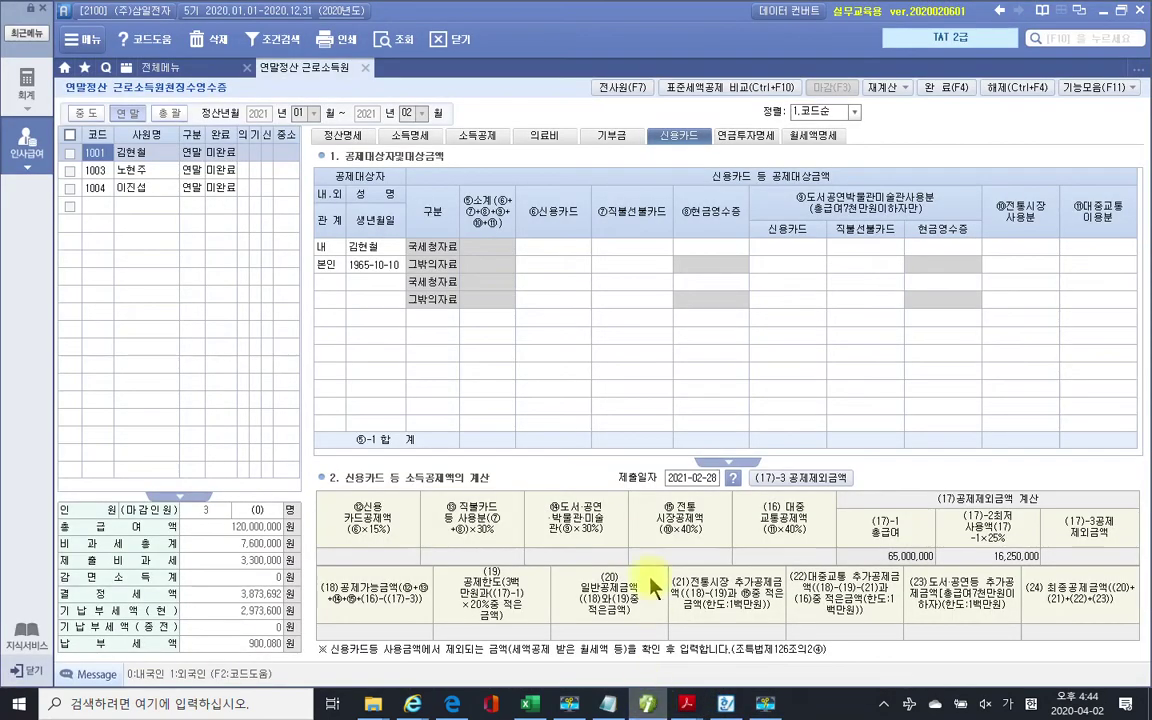
left_click(362, 250)
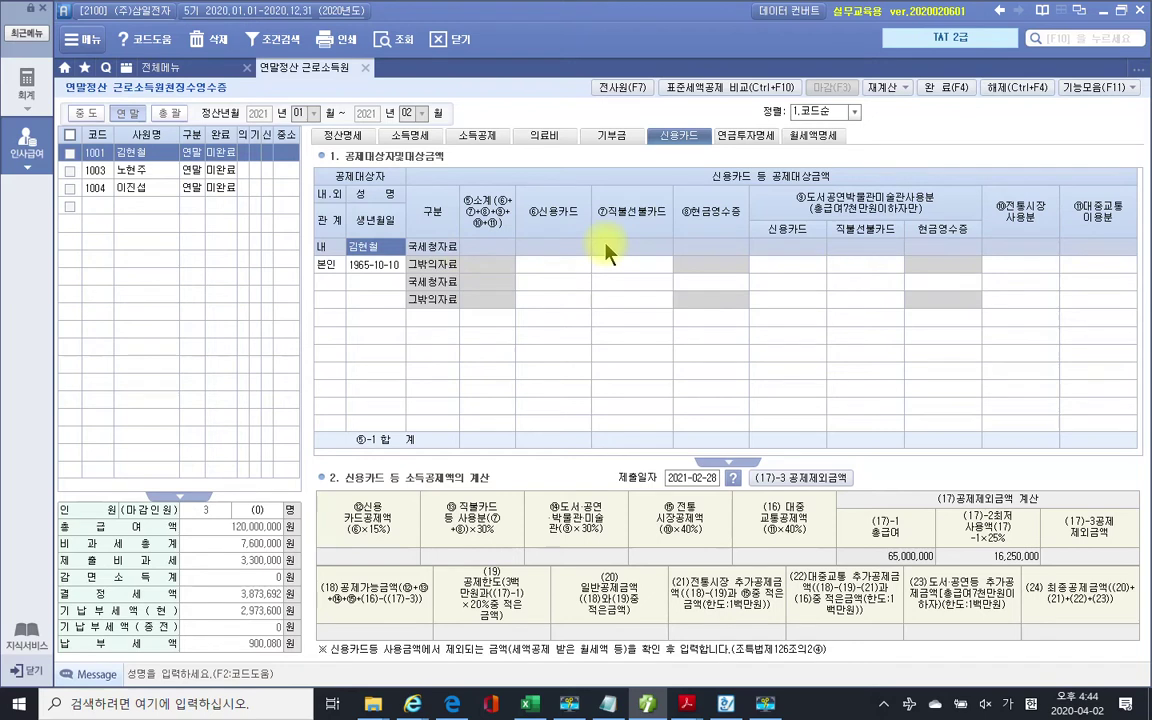
left_click(537, 244)
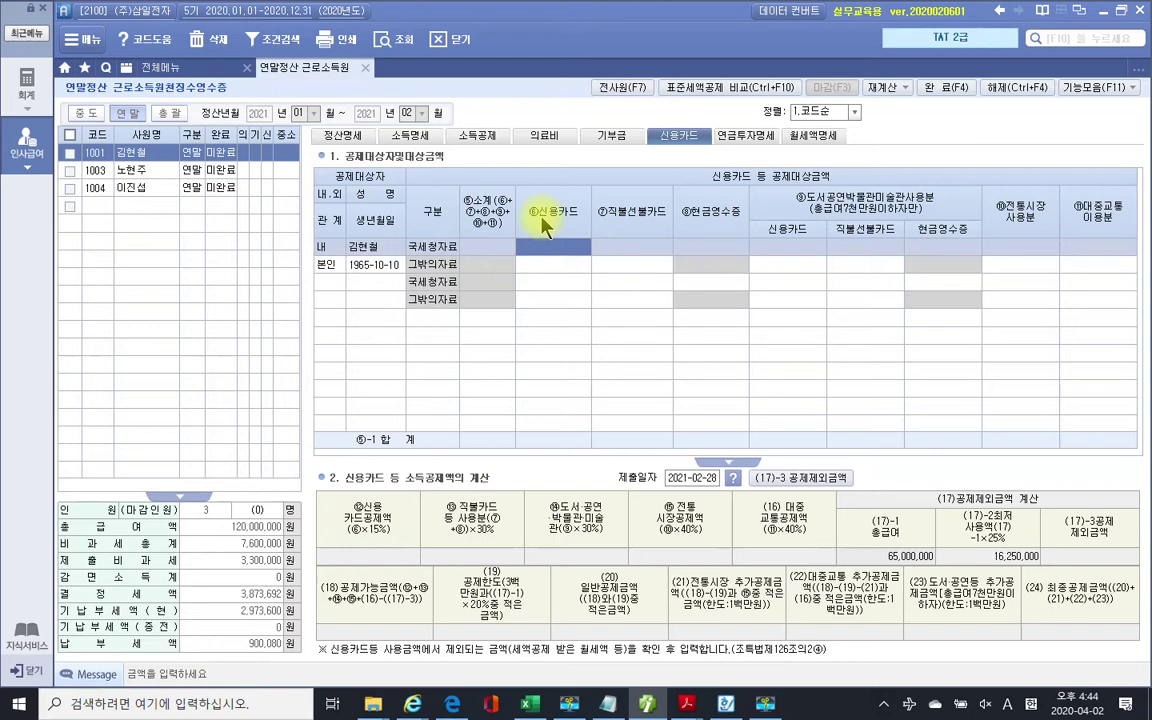
left_click(636, 247)
left_click(1028, 250)
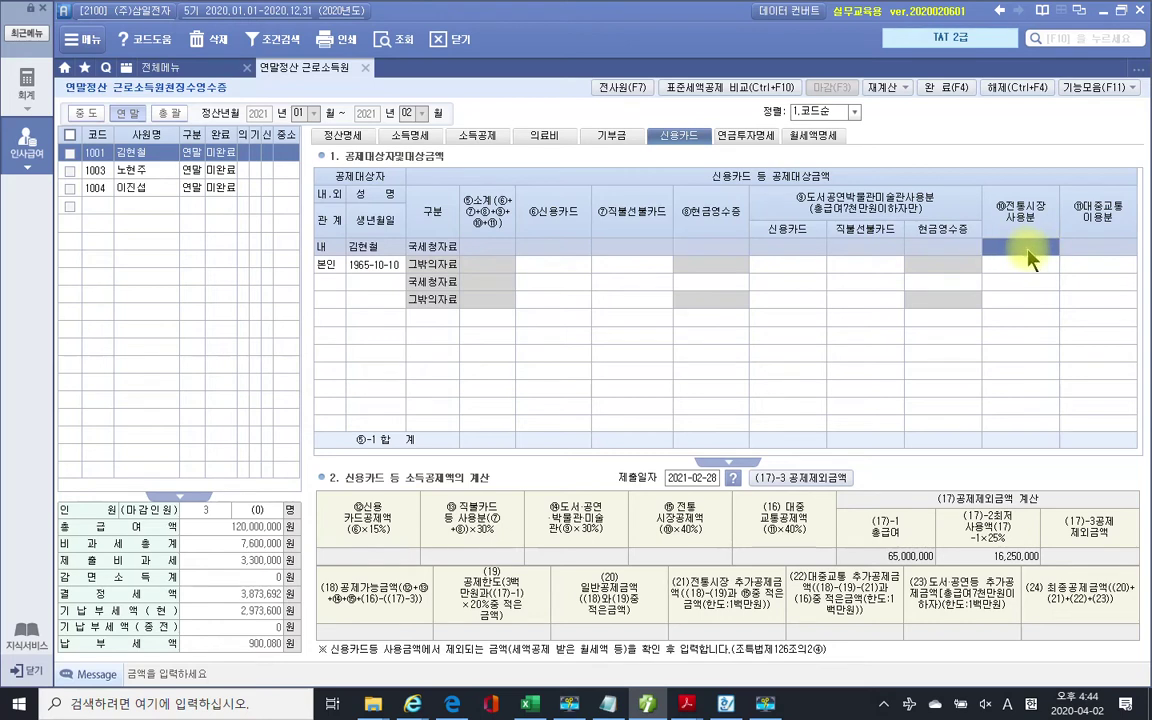
left_click(1099, 250)
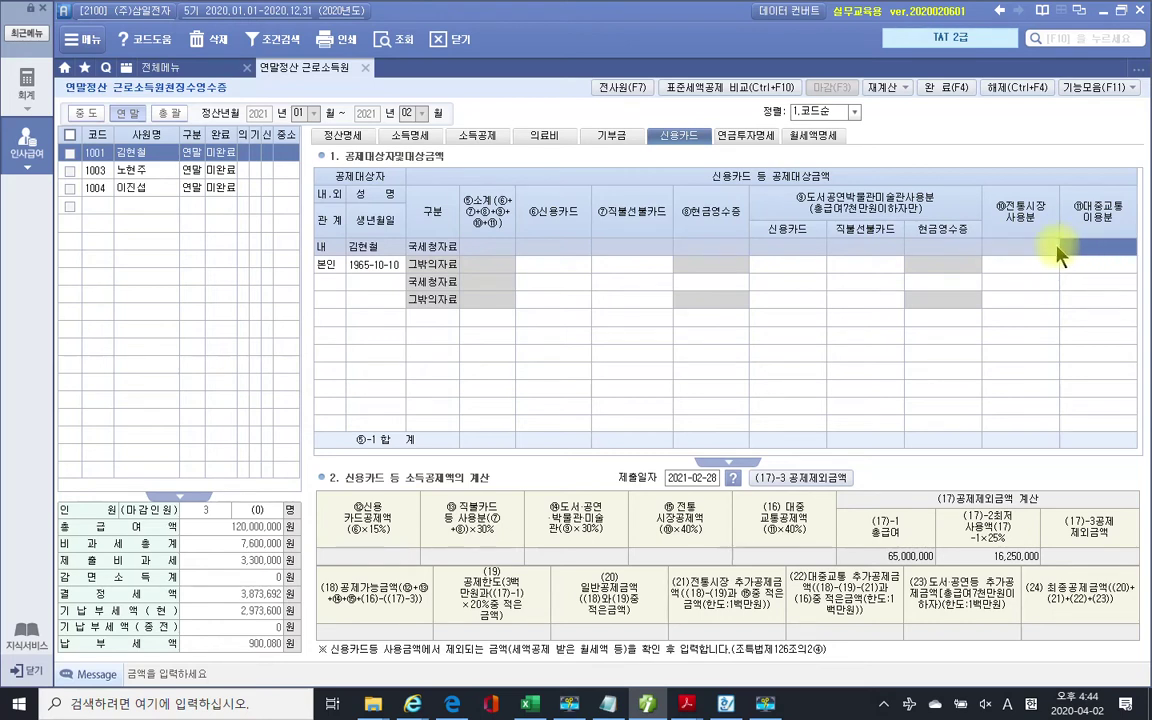
- Enter 16,000,000 as the ⑥신용카드 amount in the employee's own 국세청자료 row
left_click(564, 250)
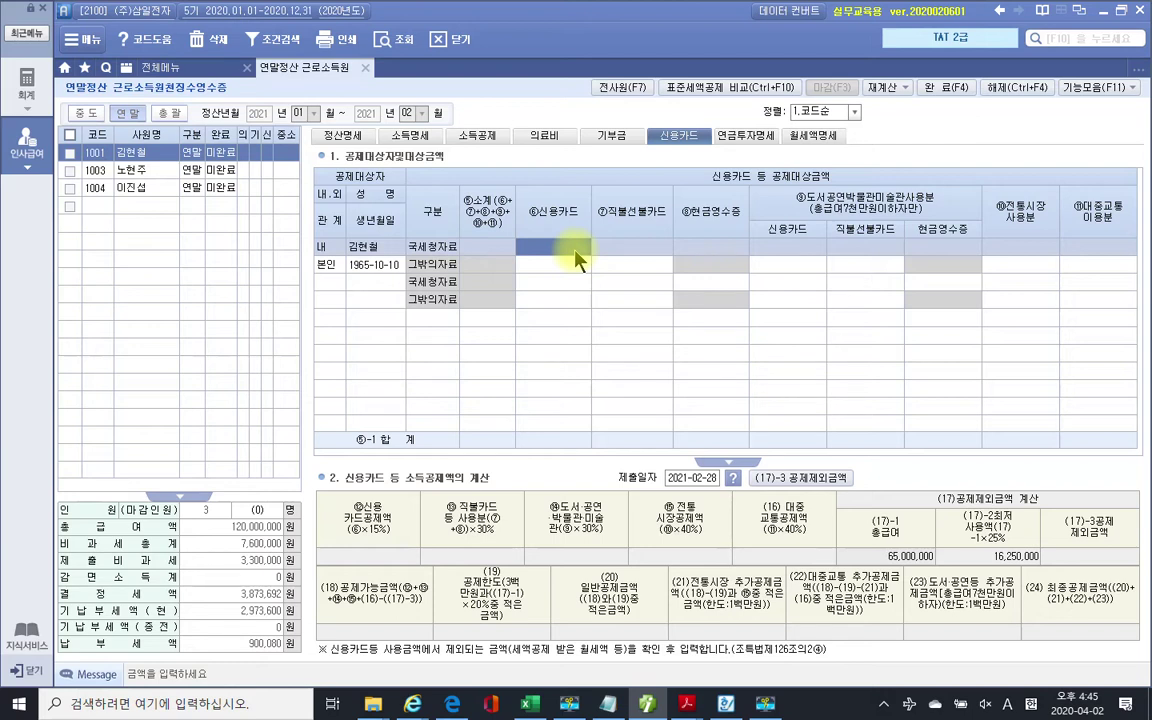
left_click(576, 251)
type("16000000")
key("Return")
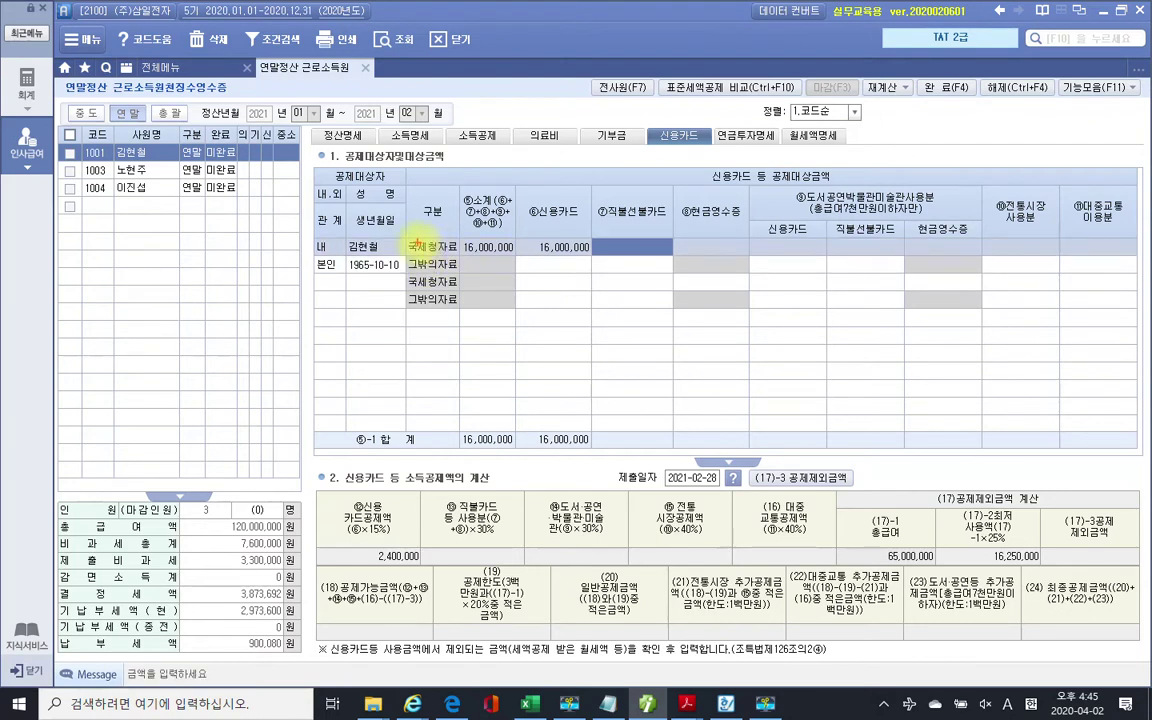
- Enter 2,000,000 as the ⑩전통시장 사용분 and 1,000,000 as the ⑪대중교통 이용분 in the employee's own 국세청자료 row
left_click_drag(405, 239, 461, 256)
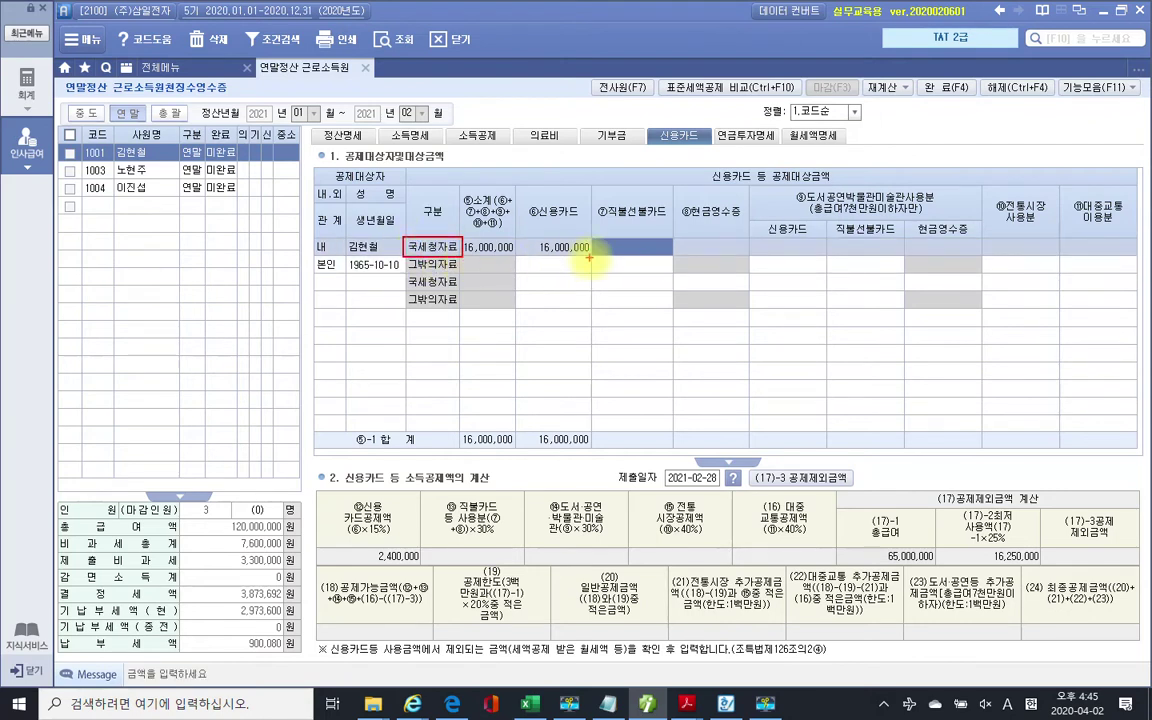
mouse_move(1050, 238)
left_mouse_down()
mouse_move(986, 248)
mouse_move(1040, 238)
left_mouse_up()
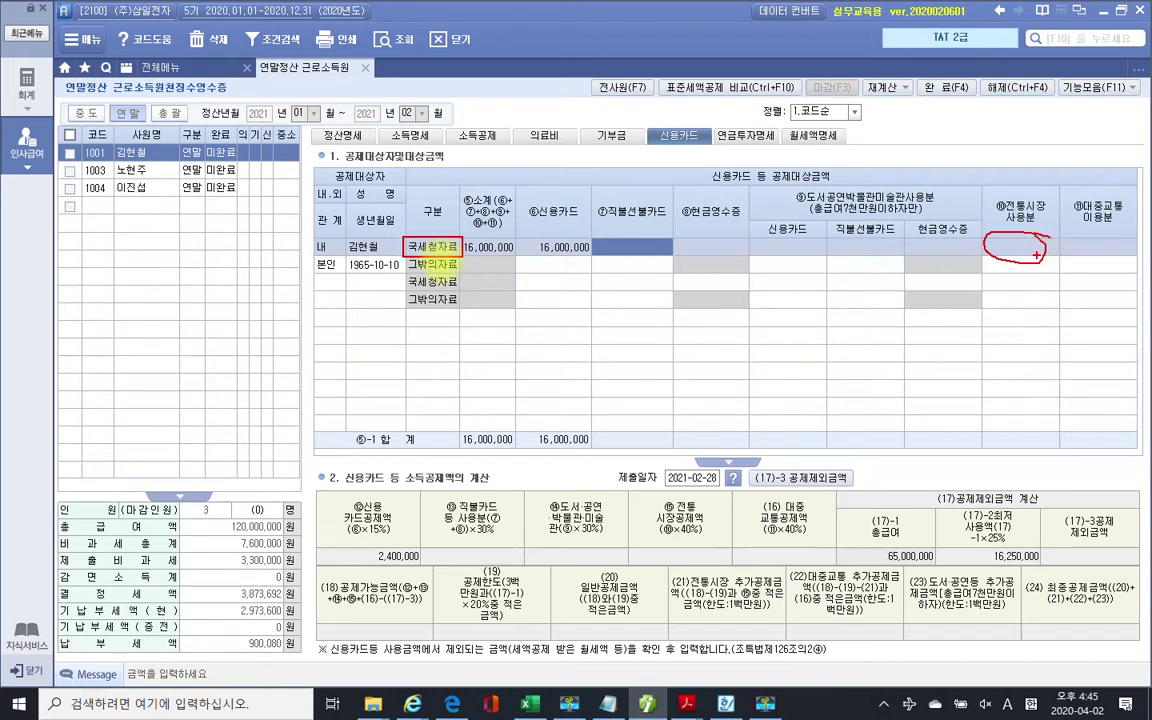
left_click(1024, 250)
type("2000000")
key("Return")
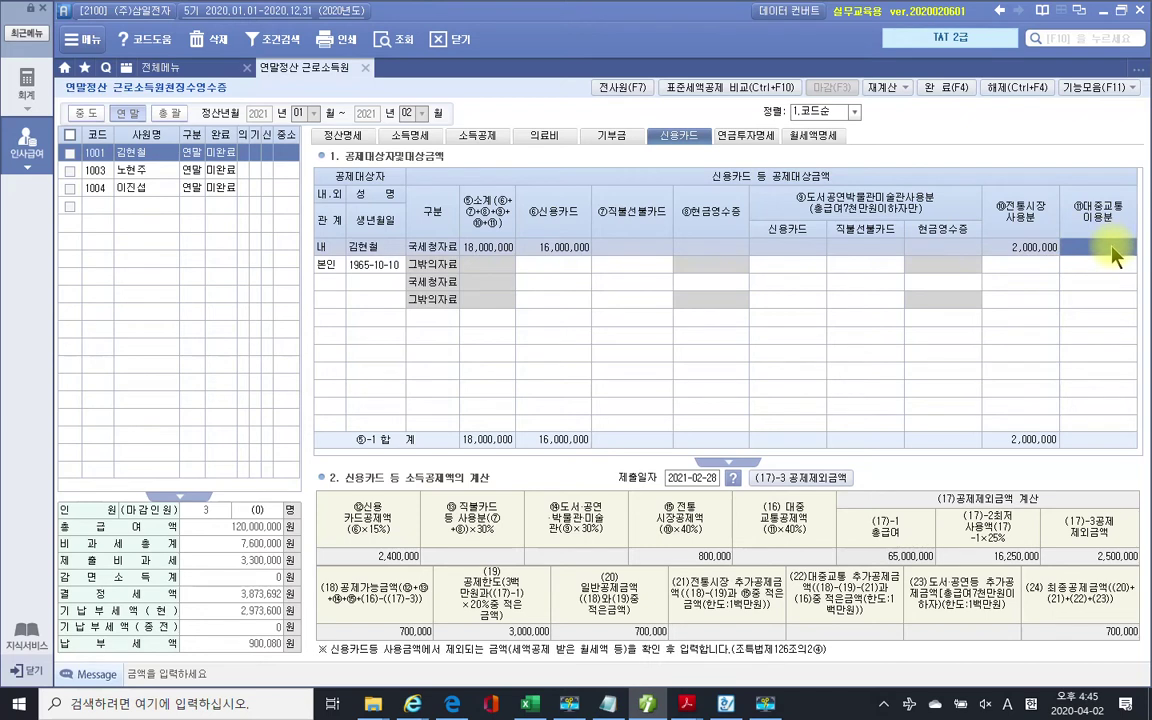
type("1,000,000")
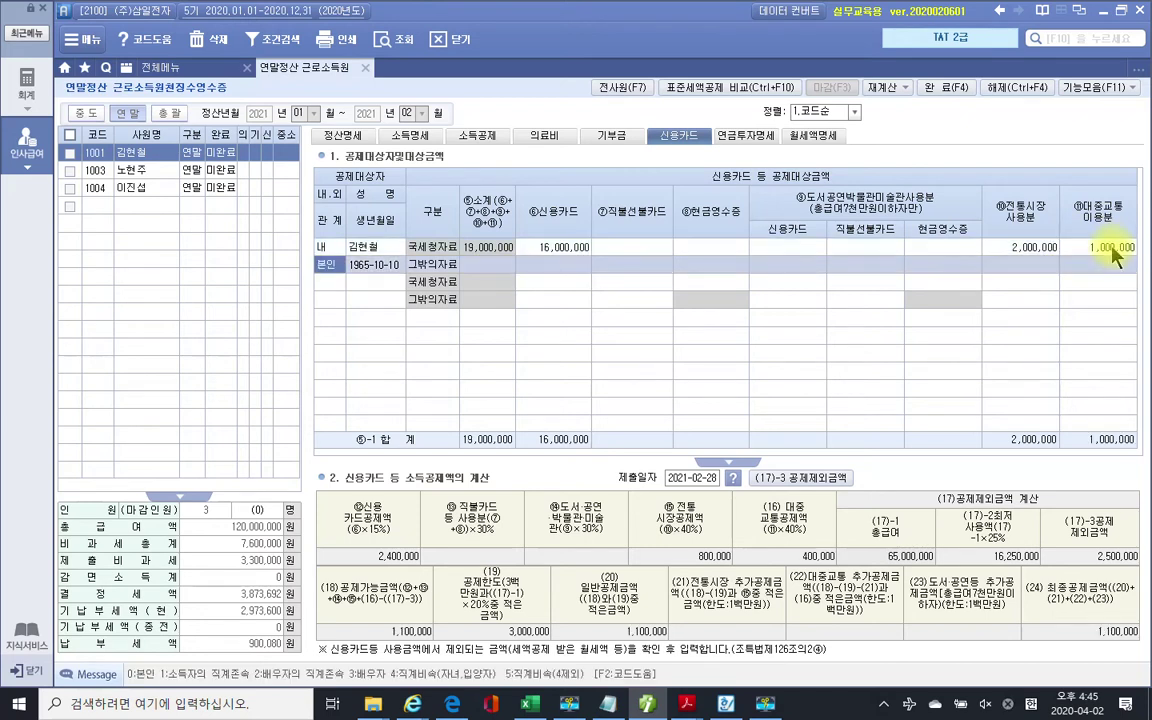
key("Return")
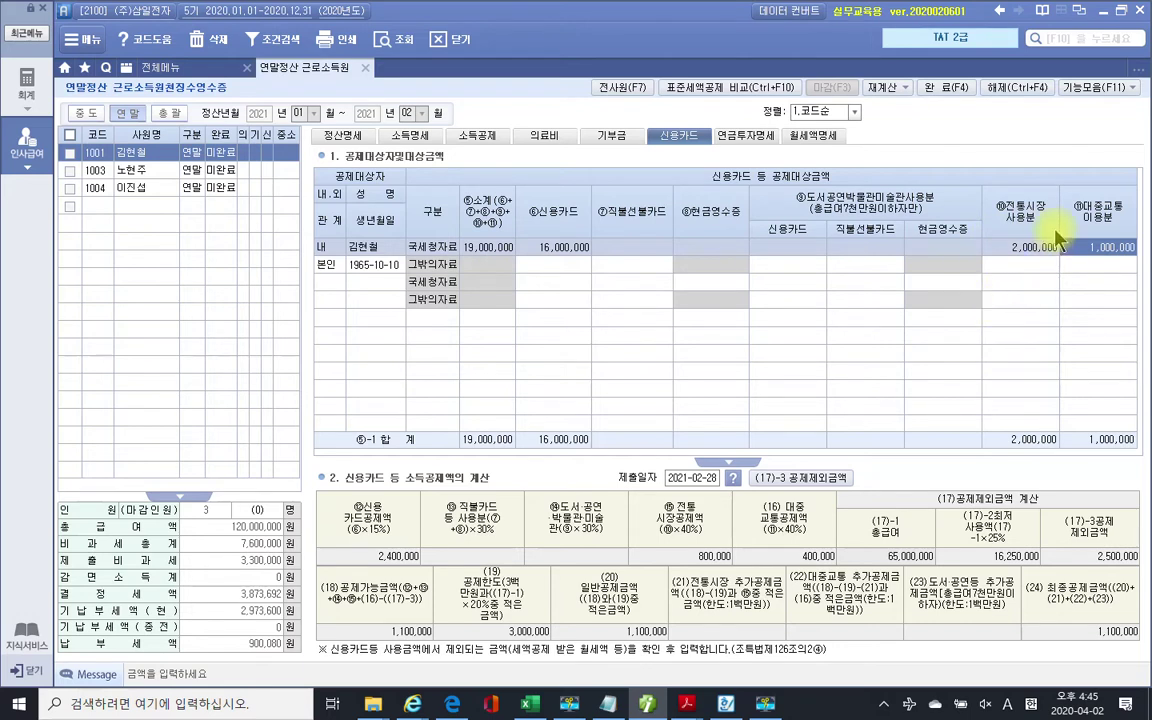
- Compare the 국세청자료 row's ⑤소계 with the certificate's 합계금액 in Adobe Acrobat Reader, and return to 더존 iPlus
left_click(980, 247)
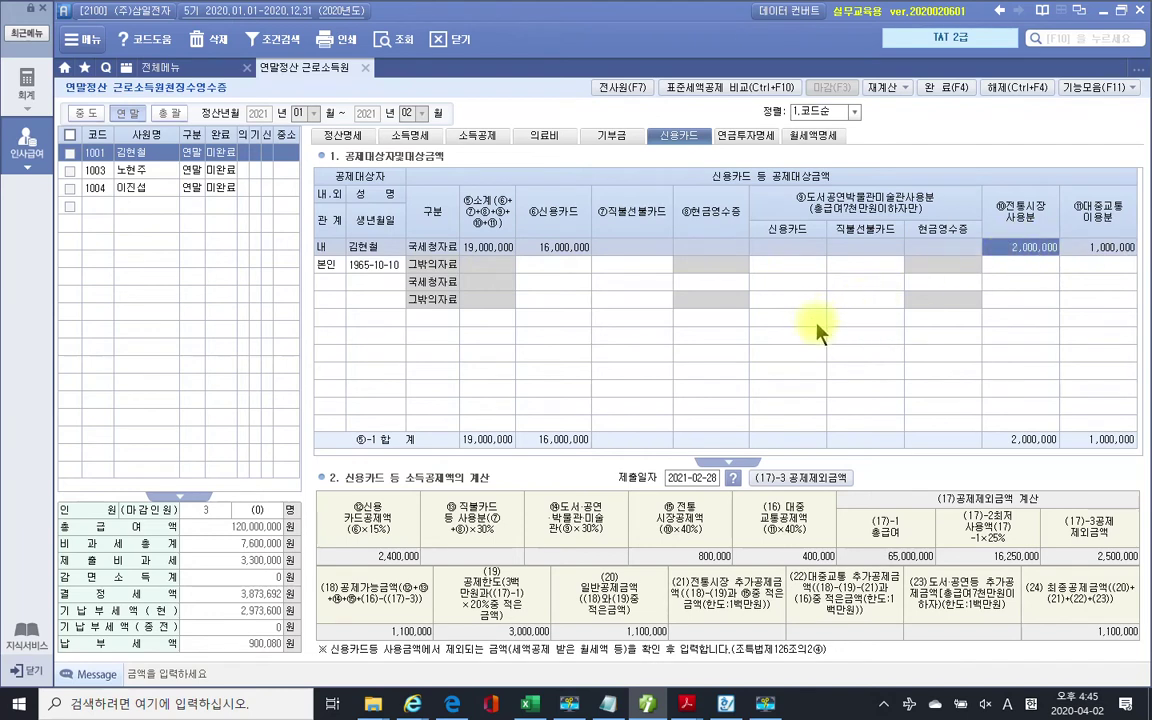
left_click(486, 247)
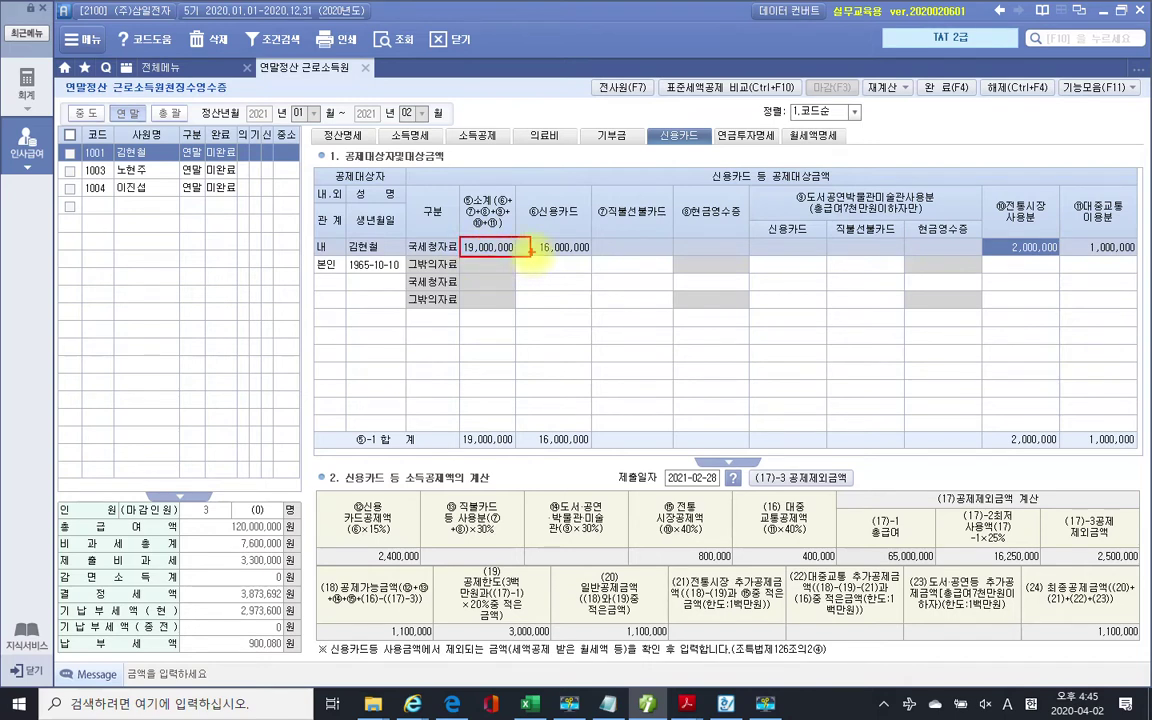
key("Escape")
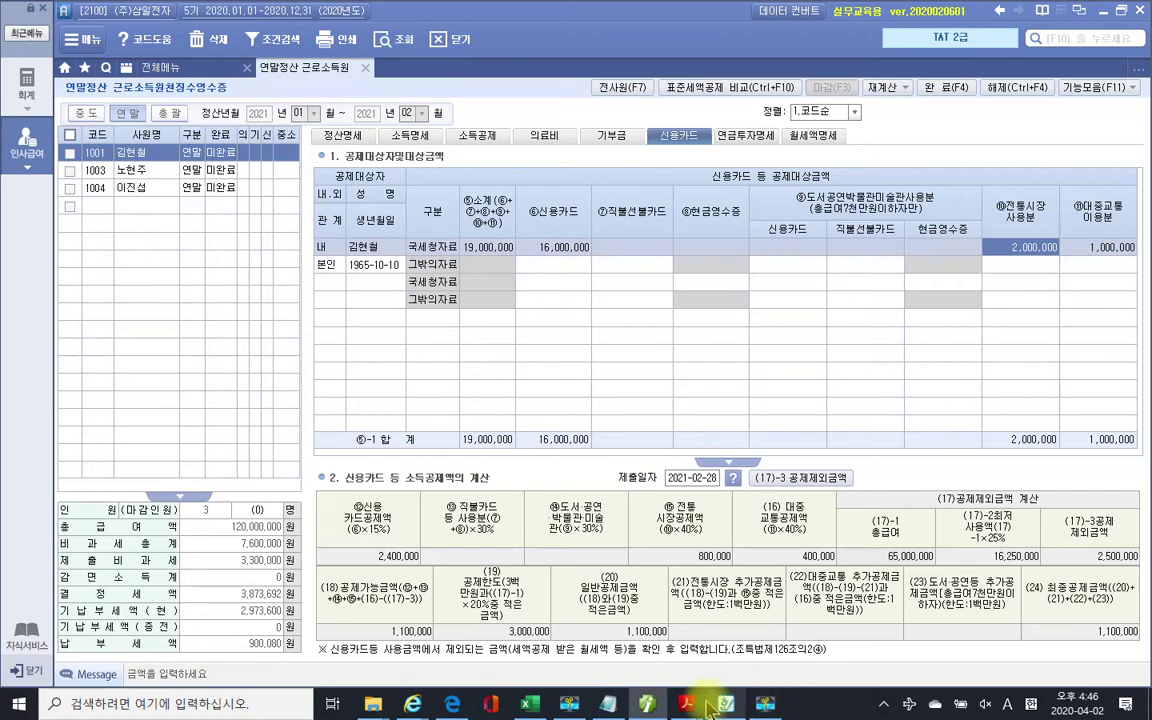
left_click(699, 706)
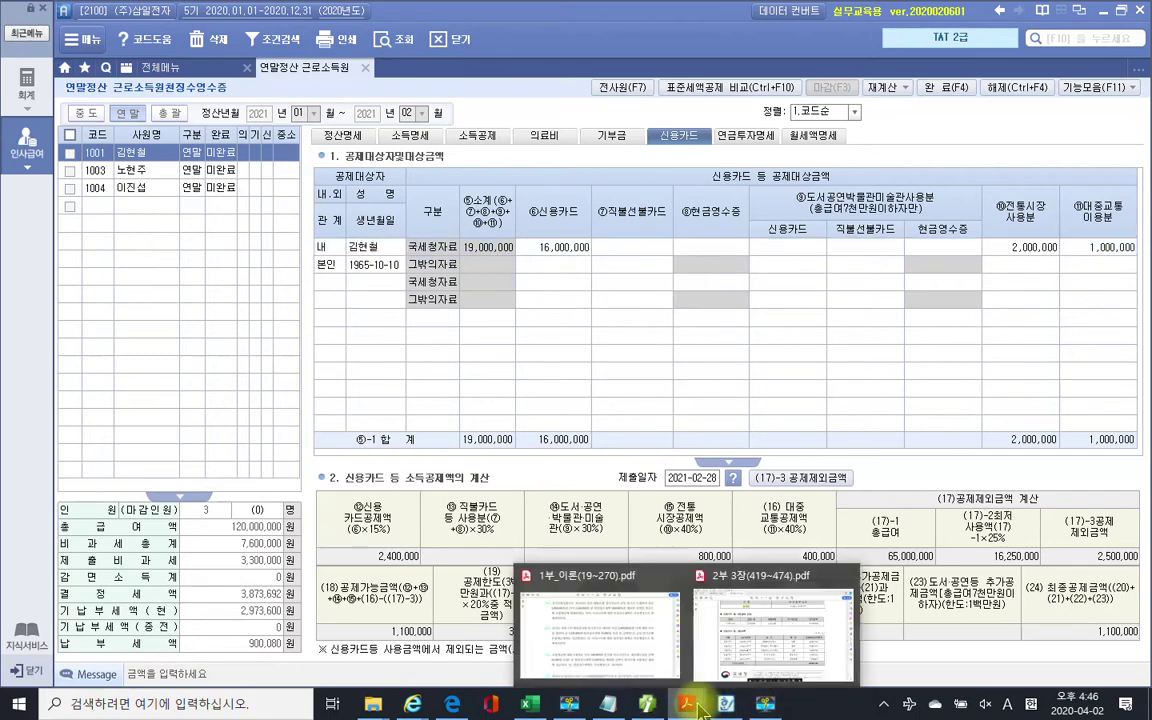
left_click(763, 655)
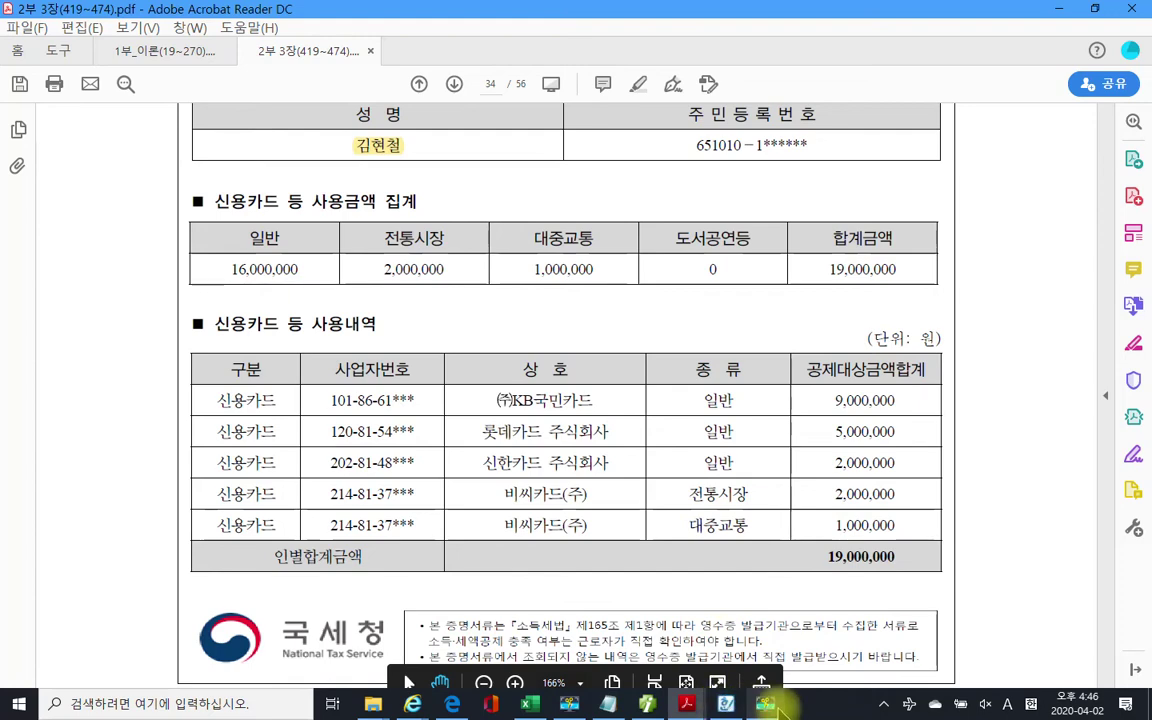
left_click(650, 706)
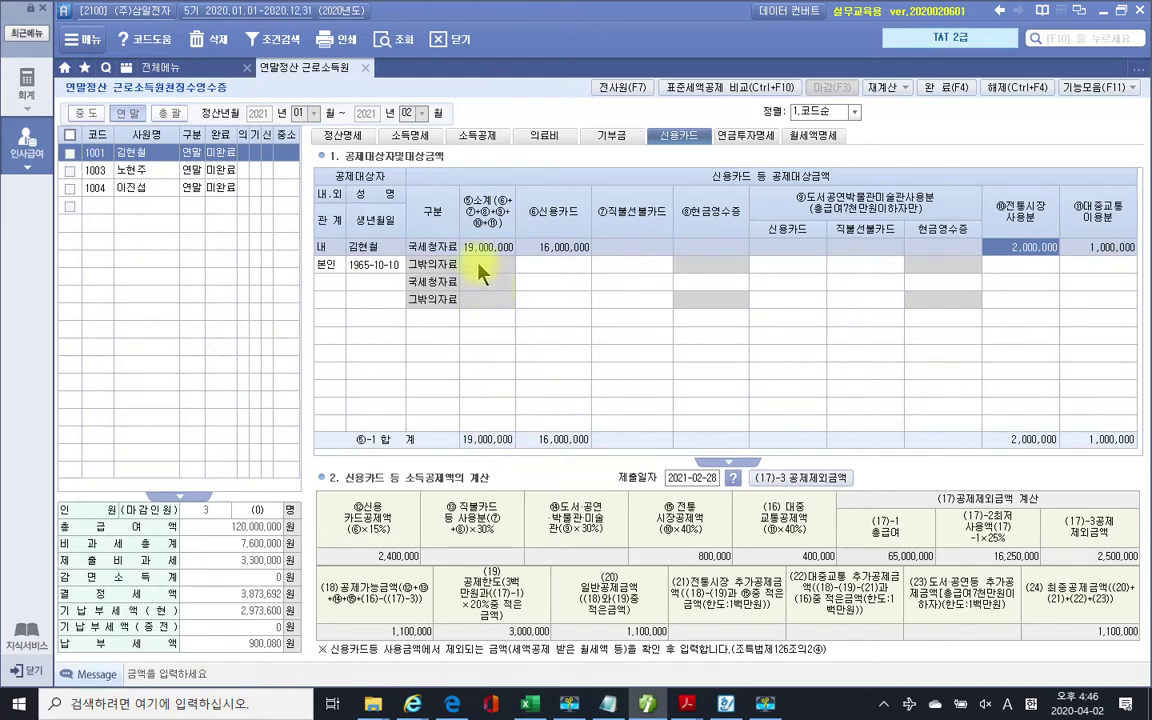
- Open the 정산명세 sheet, mark the 42.신용카드등 row with its usage and deduction amounts in red, and clear the markings
left_click(340, 136)
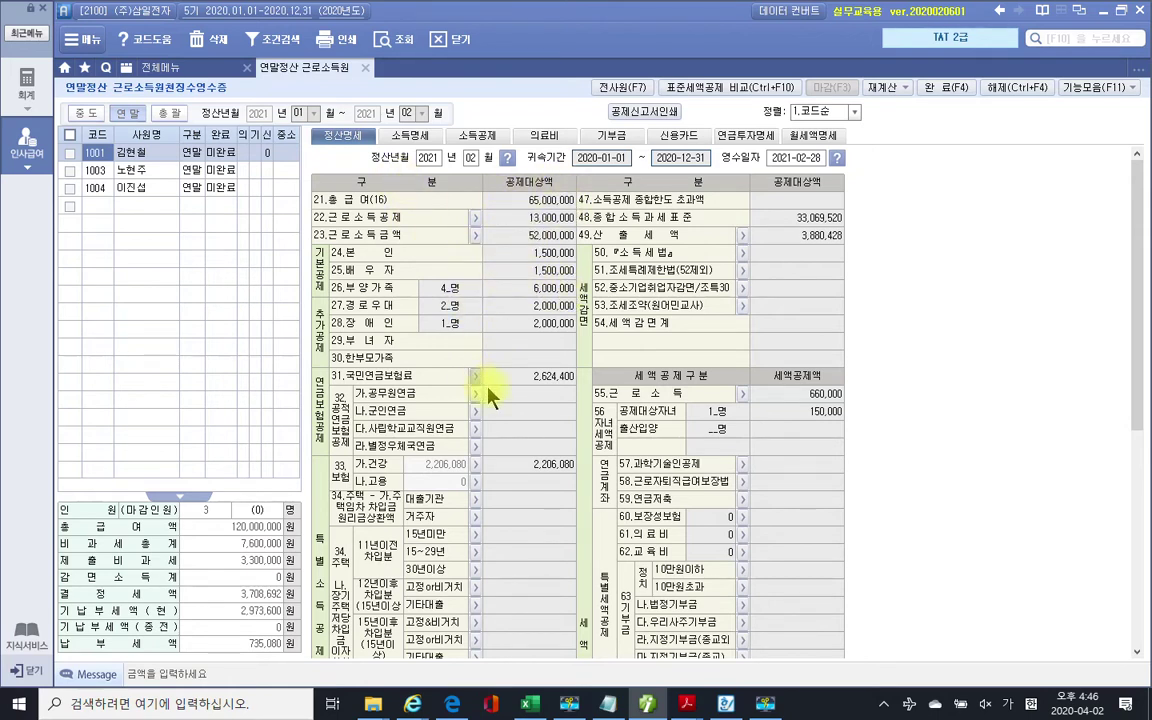
scroll(445, 510, "down", 2)
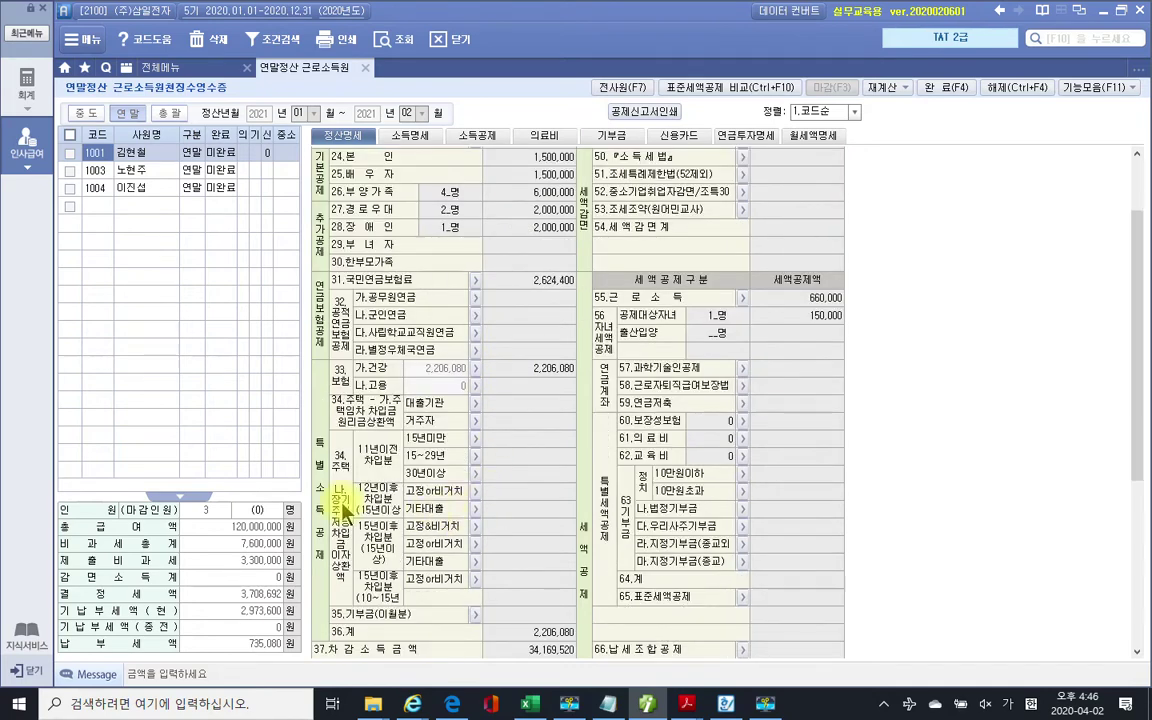
scroll(340, 505, "down", 2)
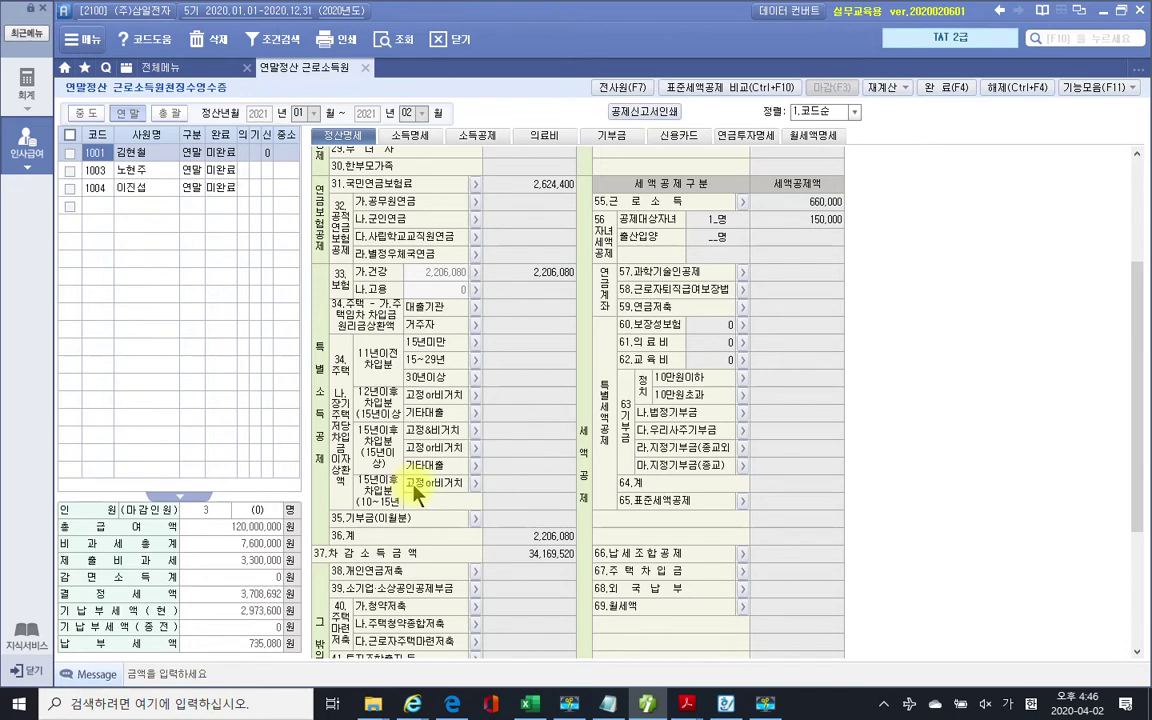
scroll(415, 490, "down", 2)
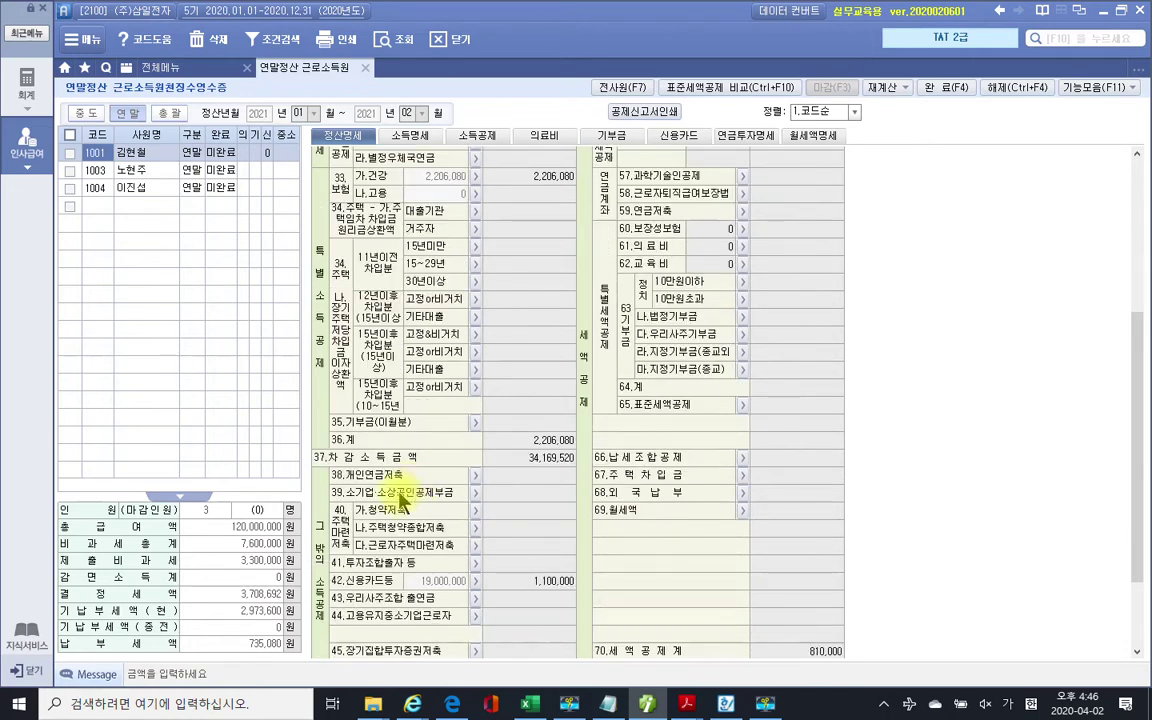
mouse_move(322, 571)
left_mouse_down()
mouse_move(370, 590)
mouse_move(582, 592)
left_mouse_up()
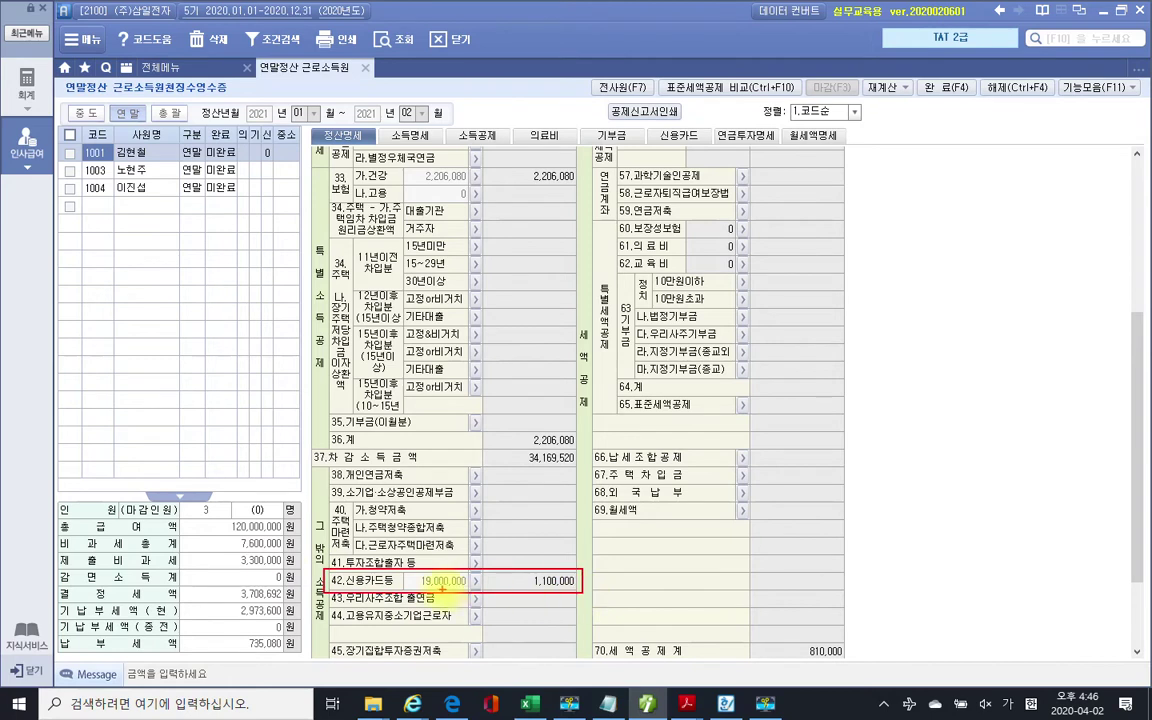
mouse_move(440, 588)
left_mouse_down()
mouse_move(468, 592)
mouse_move(415, 596)
mouse_move(395, 578)
mouse_move(459, 566)
mouse_move(463, 586)
left_mouse_up()
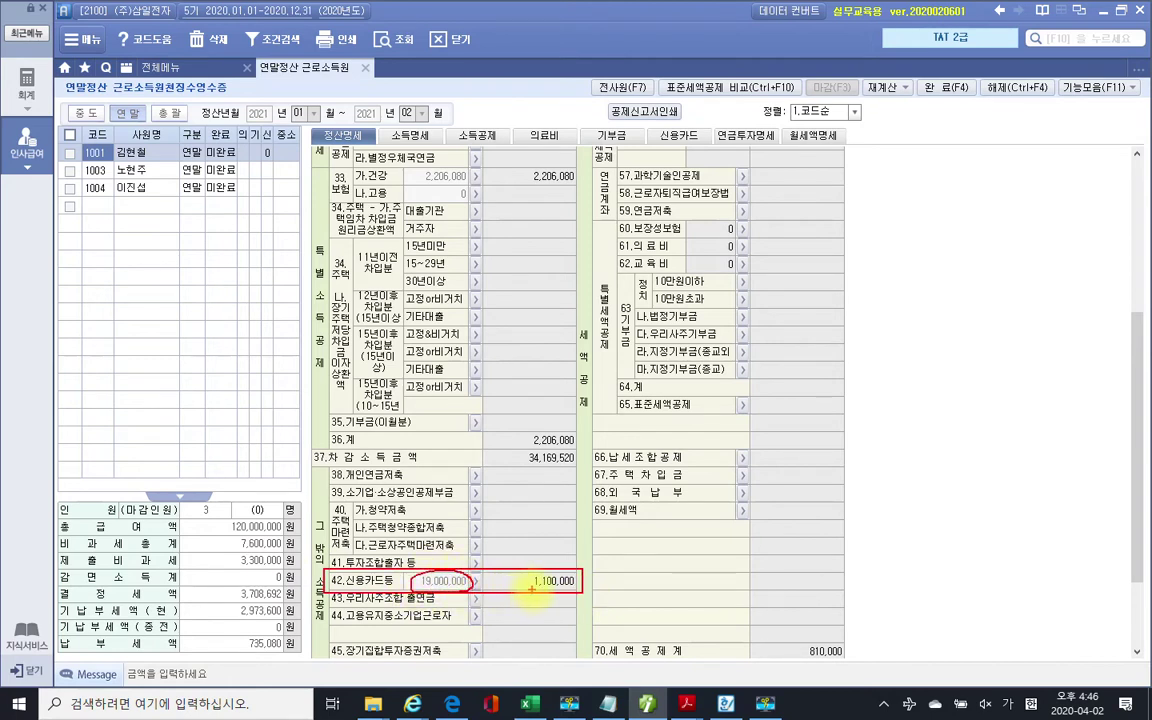
left_click_drag(518, 576, 536, 566)
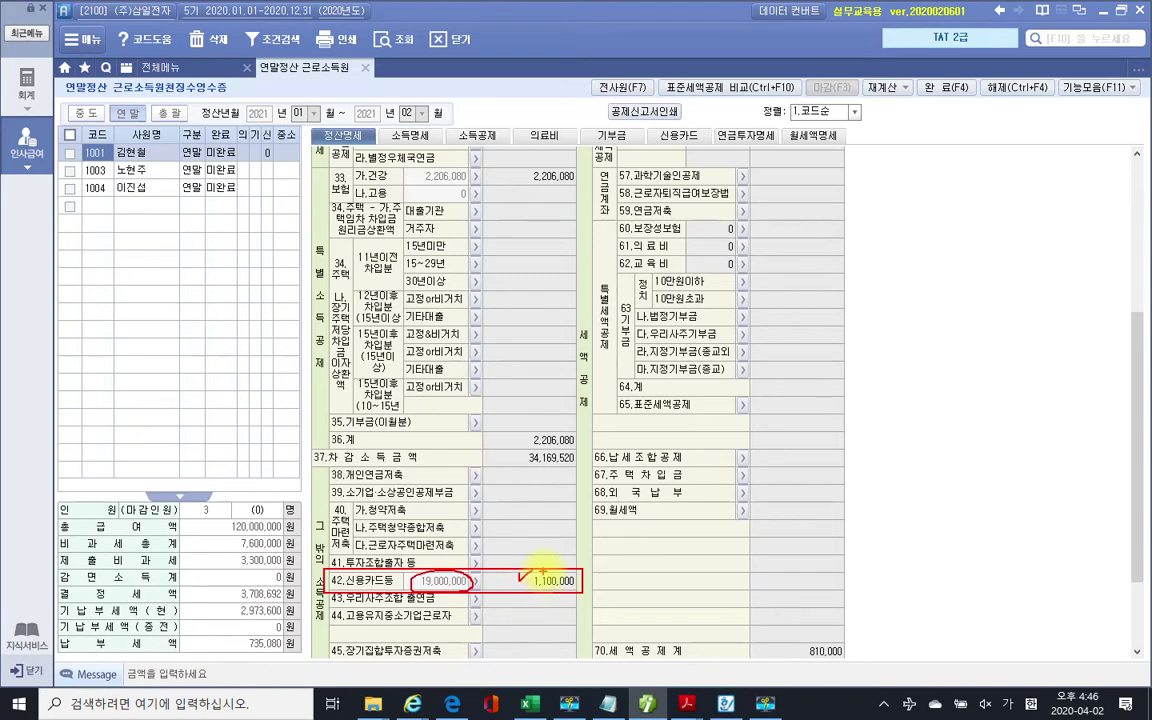
key("Escape")
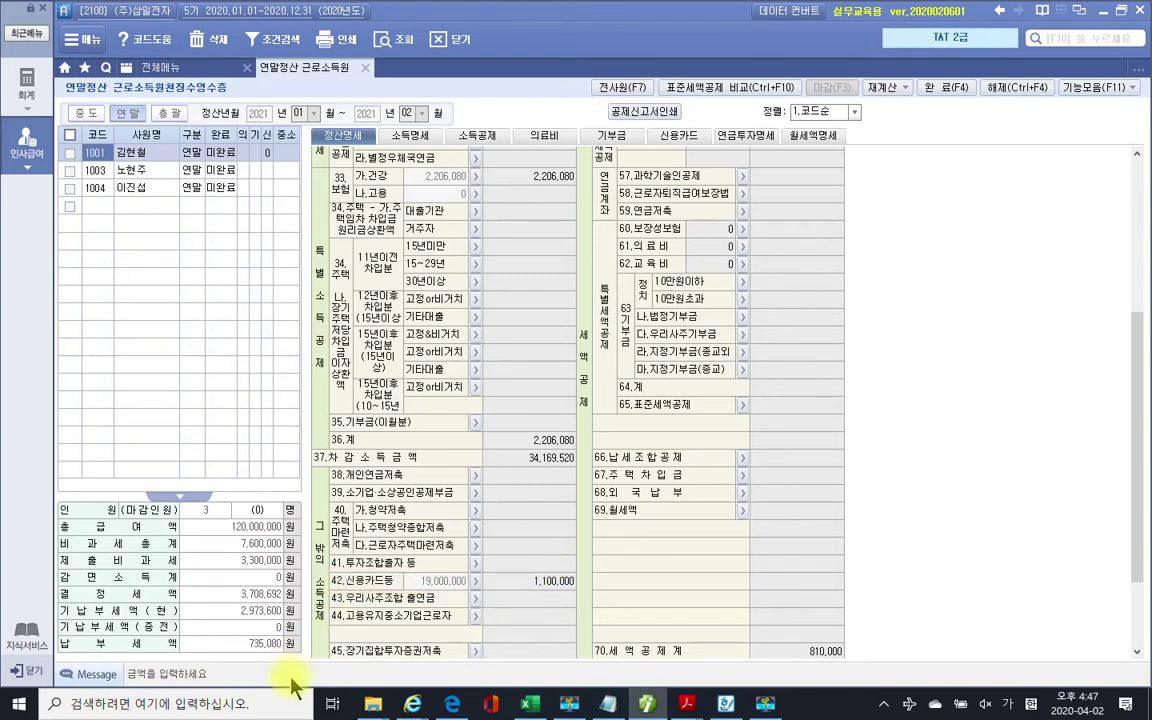
- Open the 신용카드등 소득공제 calculation details, box the 최종공제액 in red, and clear the marking
left_click(477, 581)
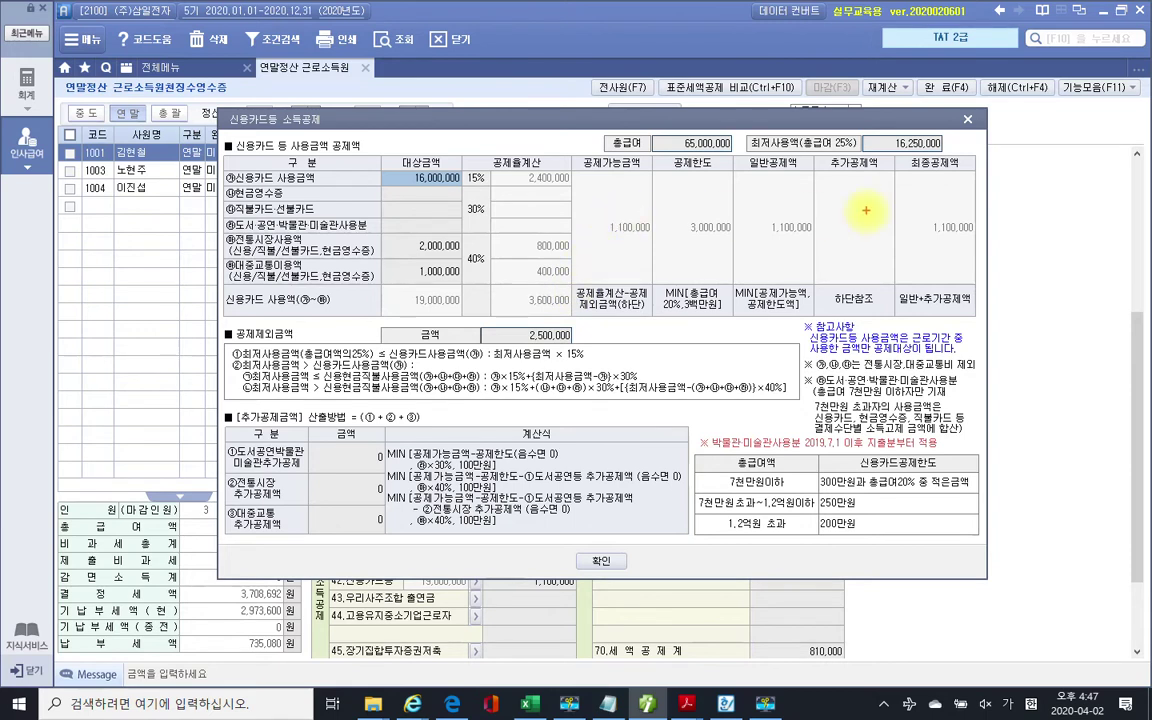
left_click_drag(904, 209, 989, 243)
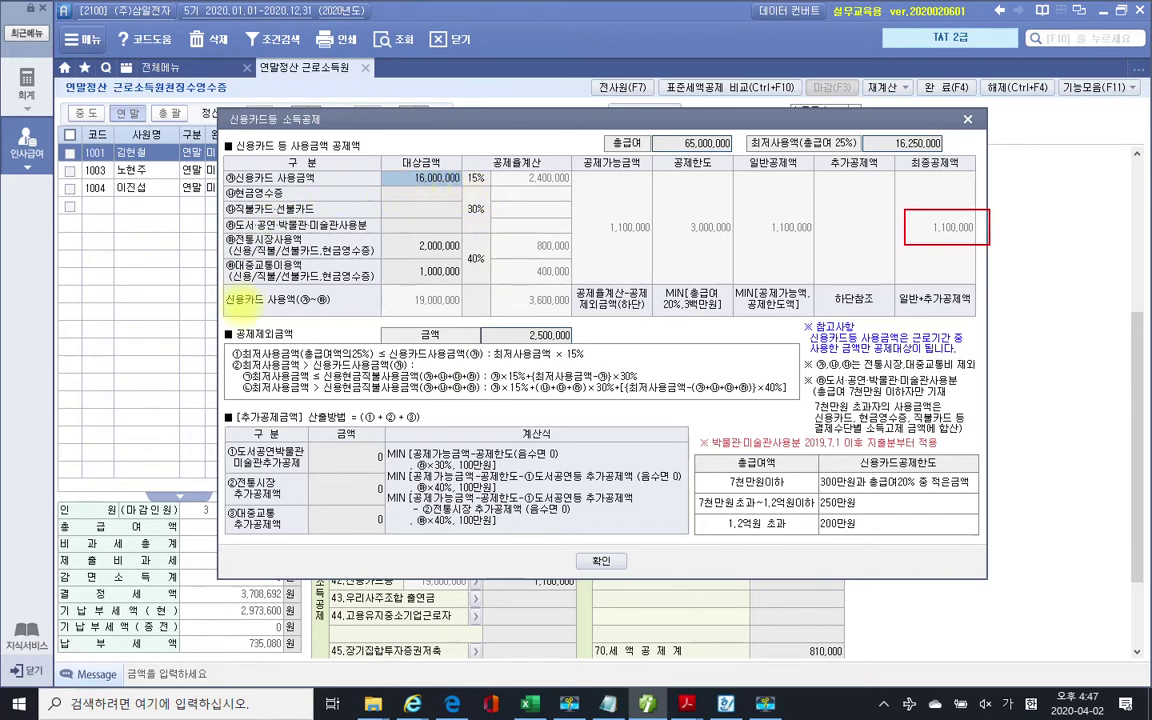
key("Escape")
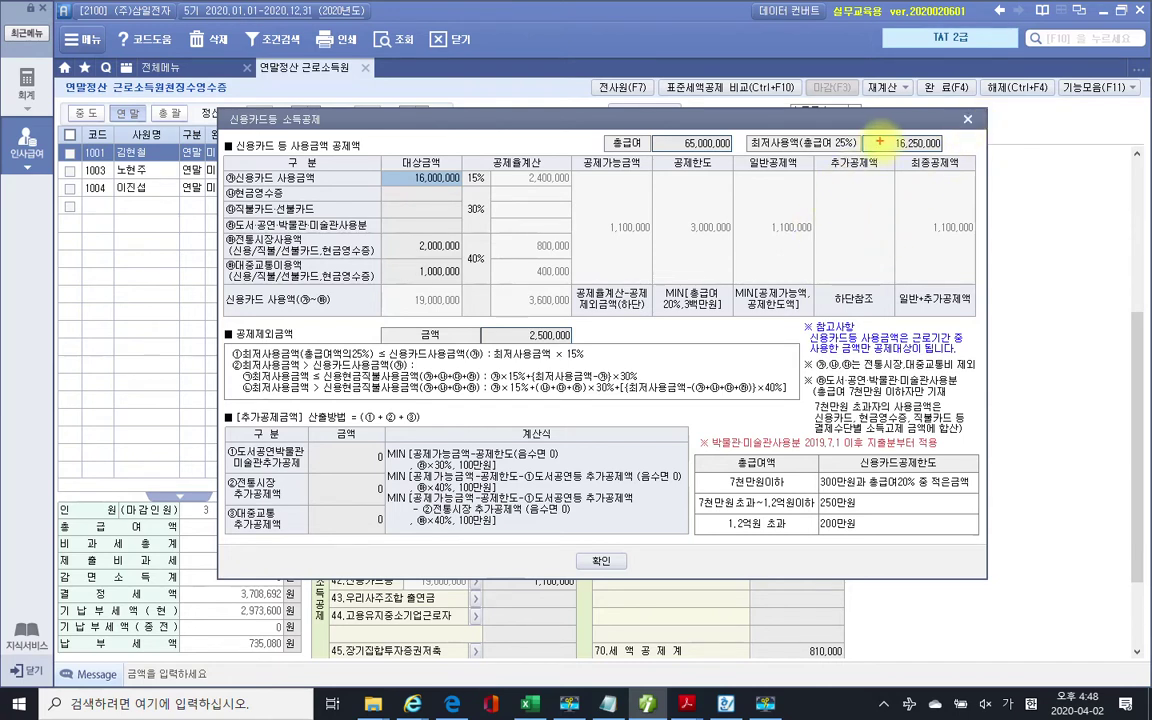
- Mark the 최저사용액, its 25% rate, the 신용카드 사용액 total and the 공제가능금액, clear the markings, and close the calculation details
left_click_drag(883, 132, 965, 157)
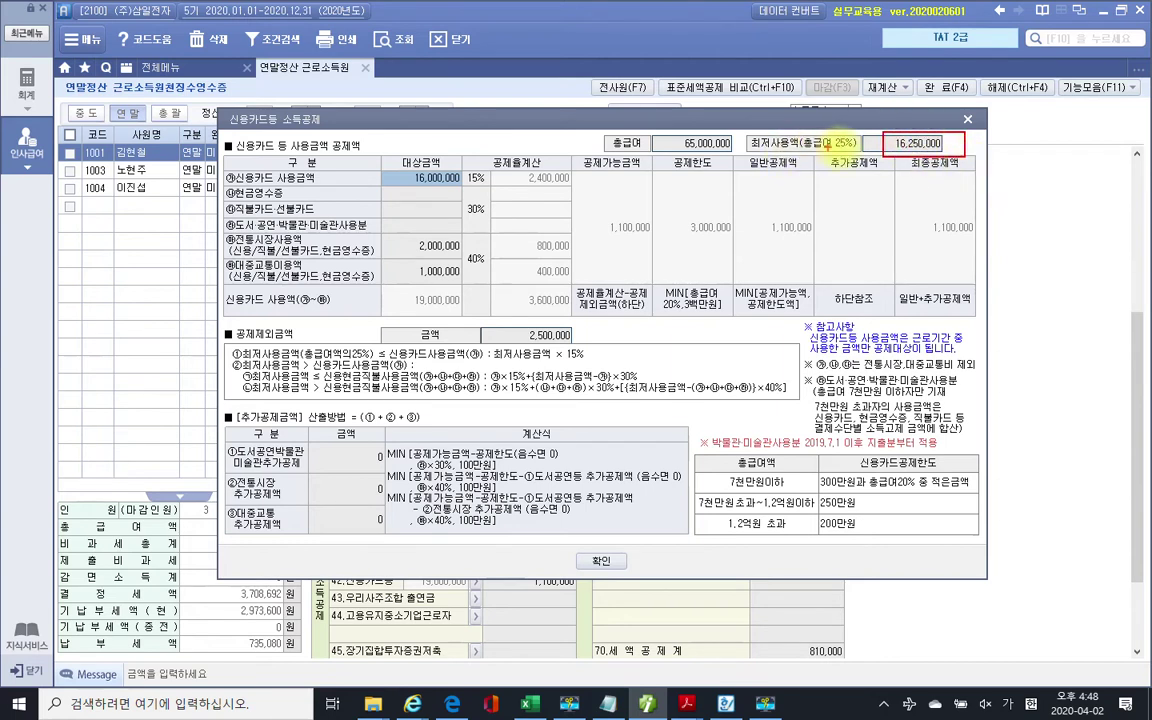
mouse_move(846, 143)
left_mouse_down()
mouse_move(822, 140)
mouse_move(889, 126)
left_mouse_up()
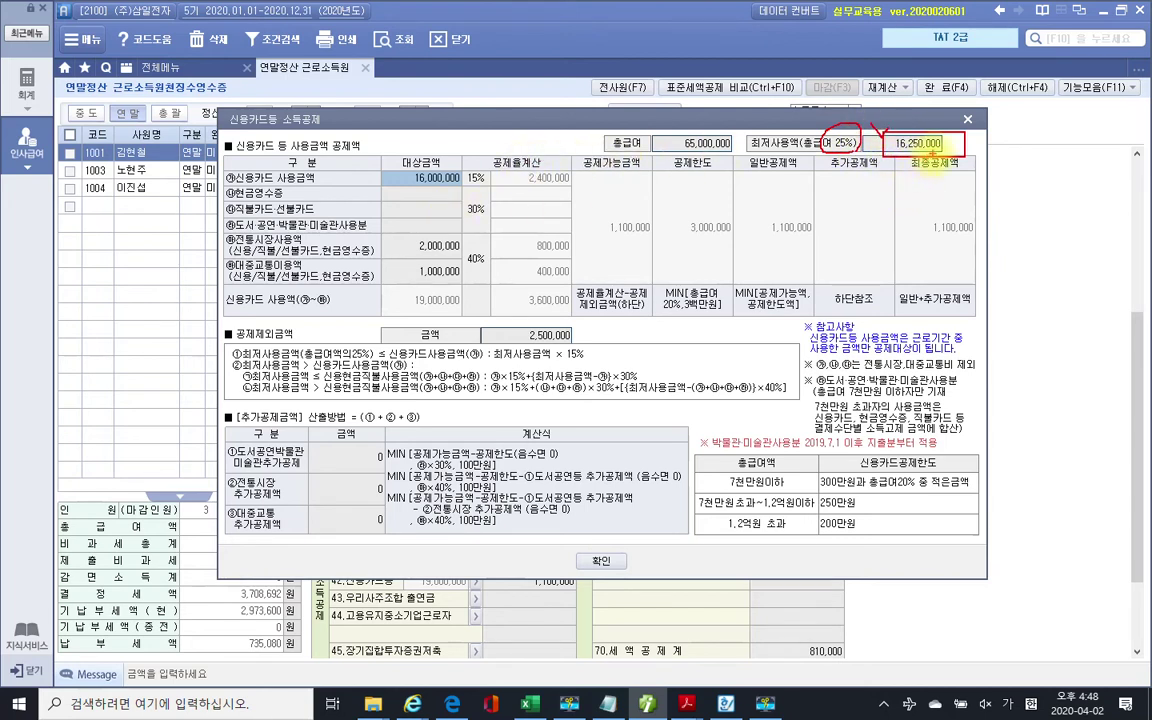
left_click_drag(425, 292, 400, 288)
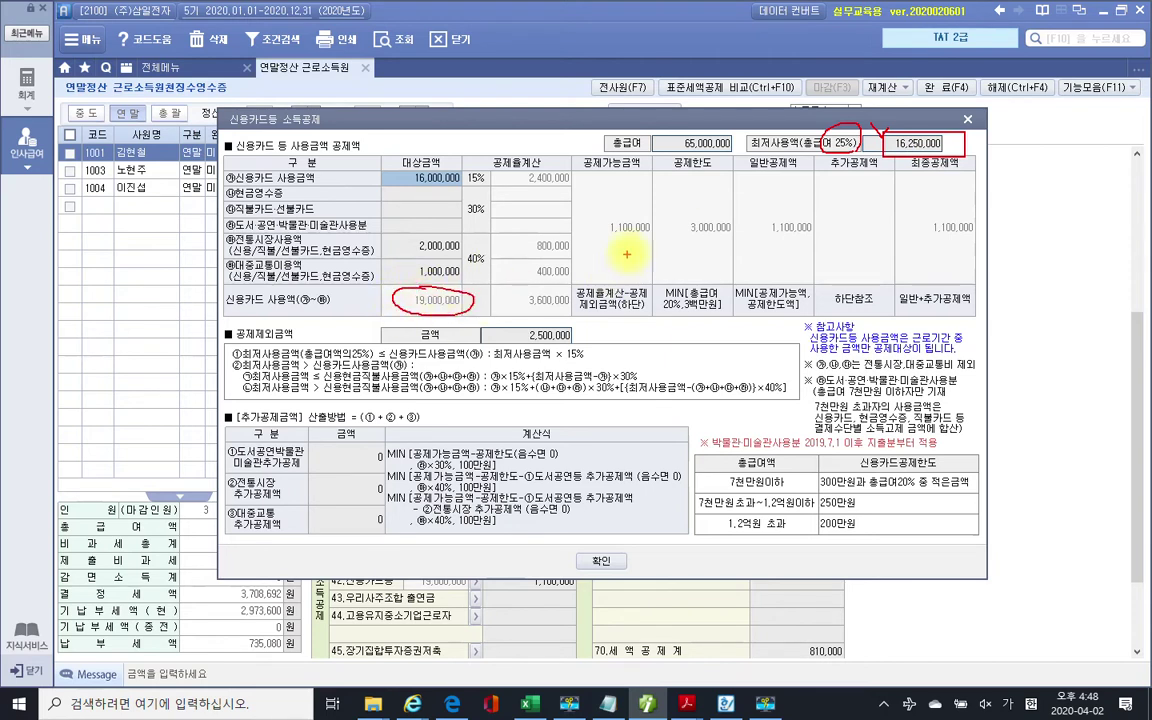
left_click_drag(604, 242, 667, 241)
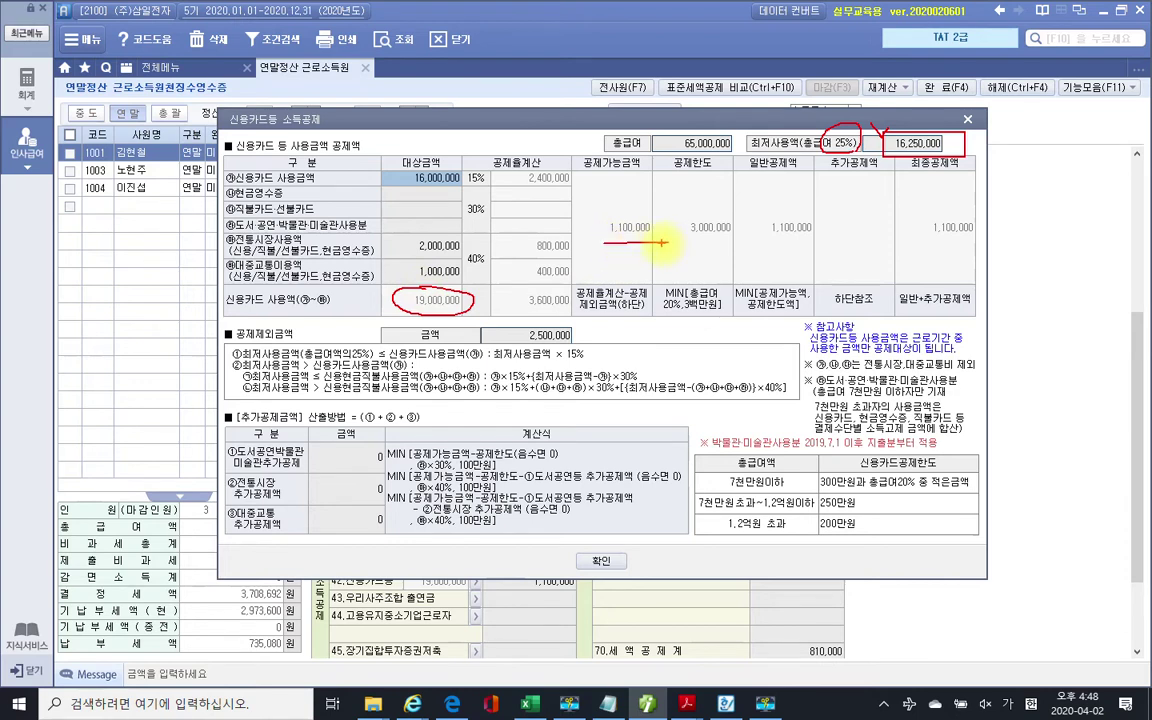
key("Escape")
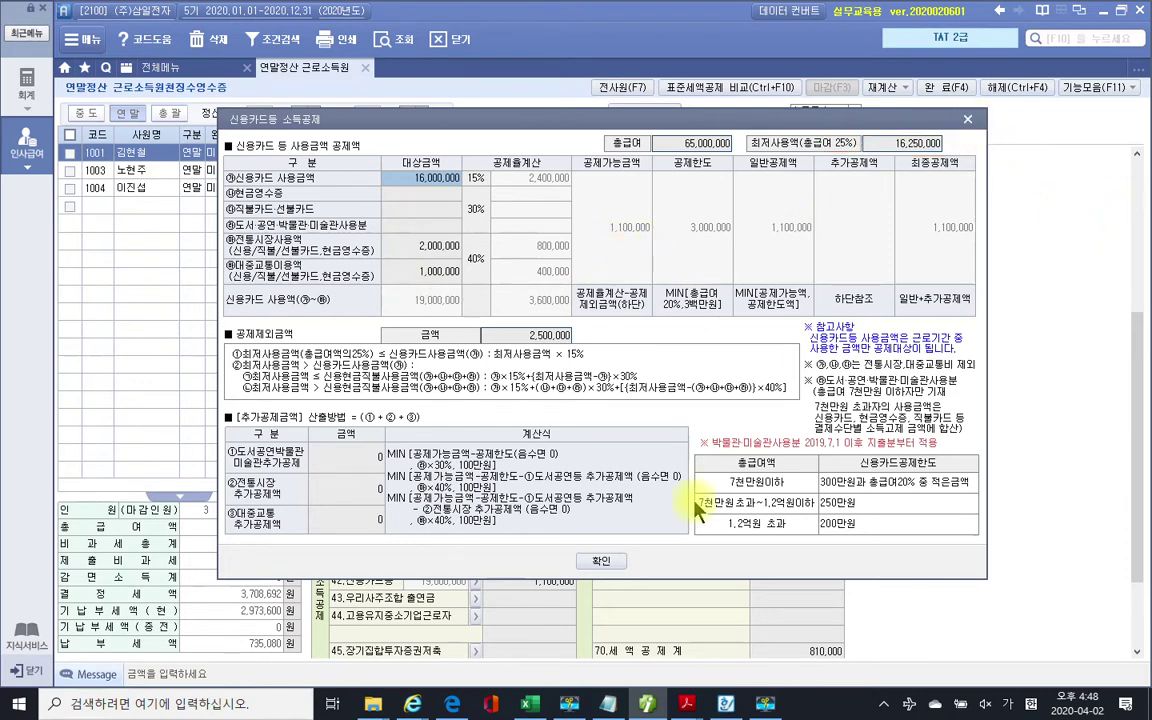
left_click(601, 560)
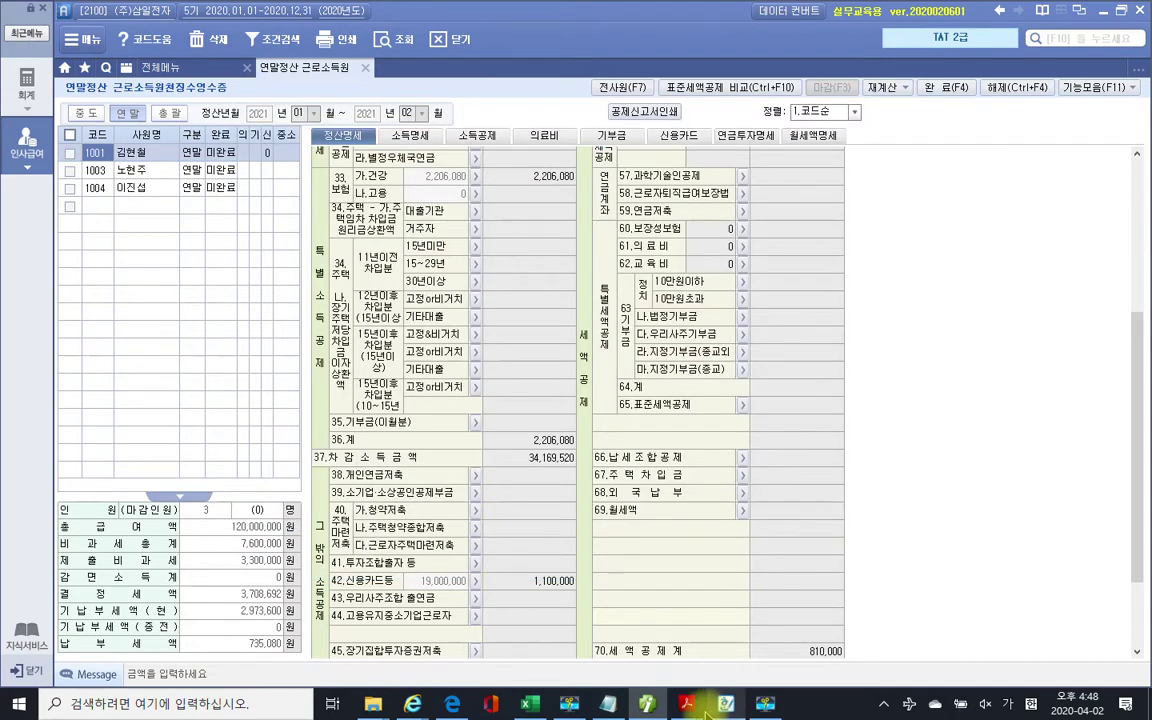
- Switch to 2부 3장(419~474).pdf in Adobe Acrobat Reader and examine the 자료 2 현금영수증 certificate's holder and usage amounts
mouse_move(684, 704)
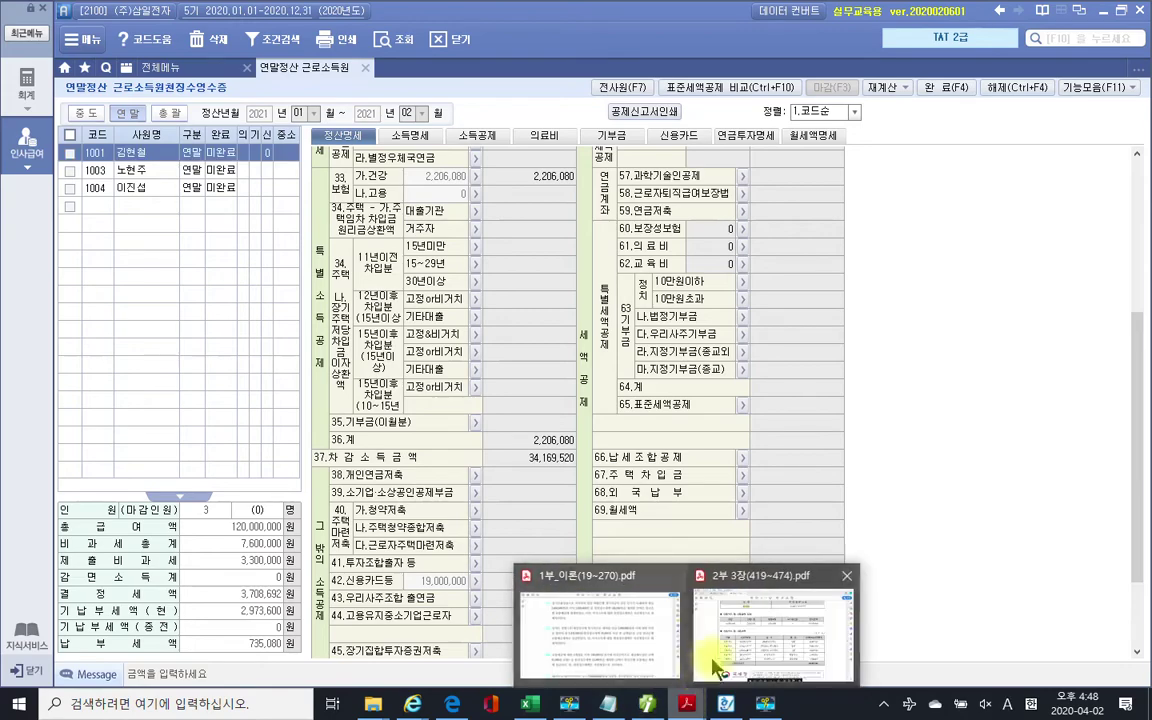
left_click(678, 658)
scroll(678, 380, "down", 5)
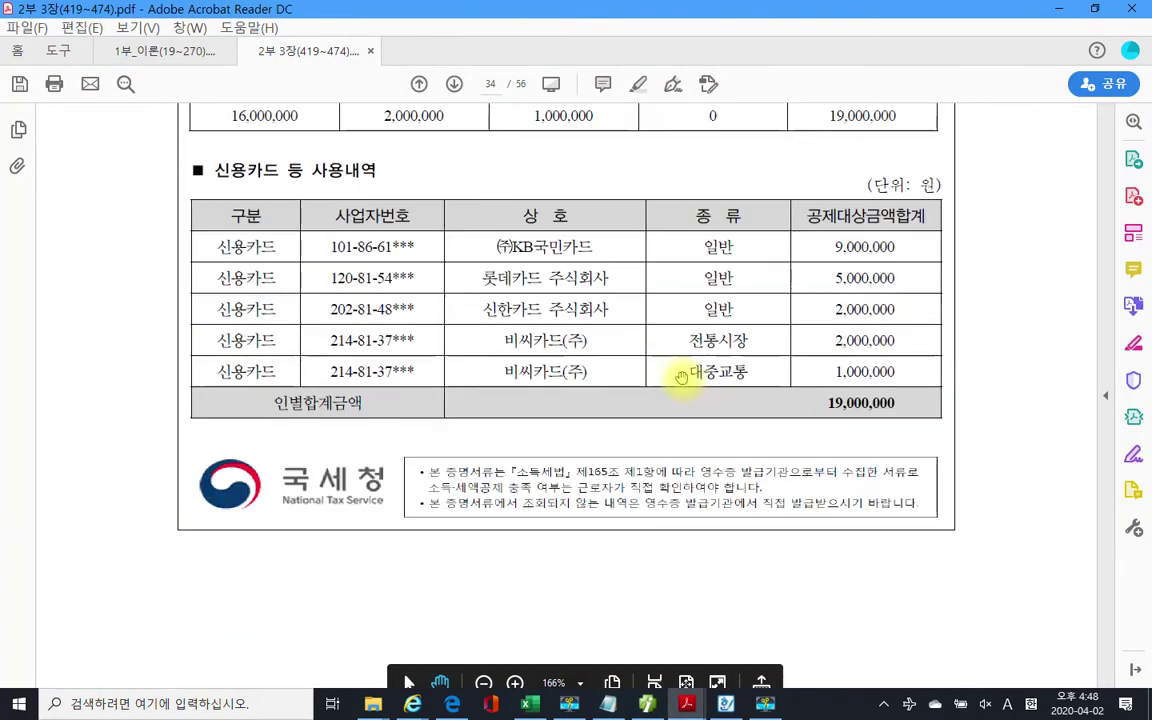
scroll(681, 377, "down", 10)
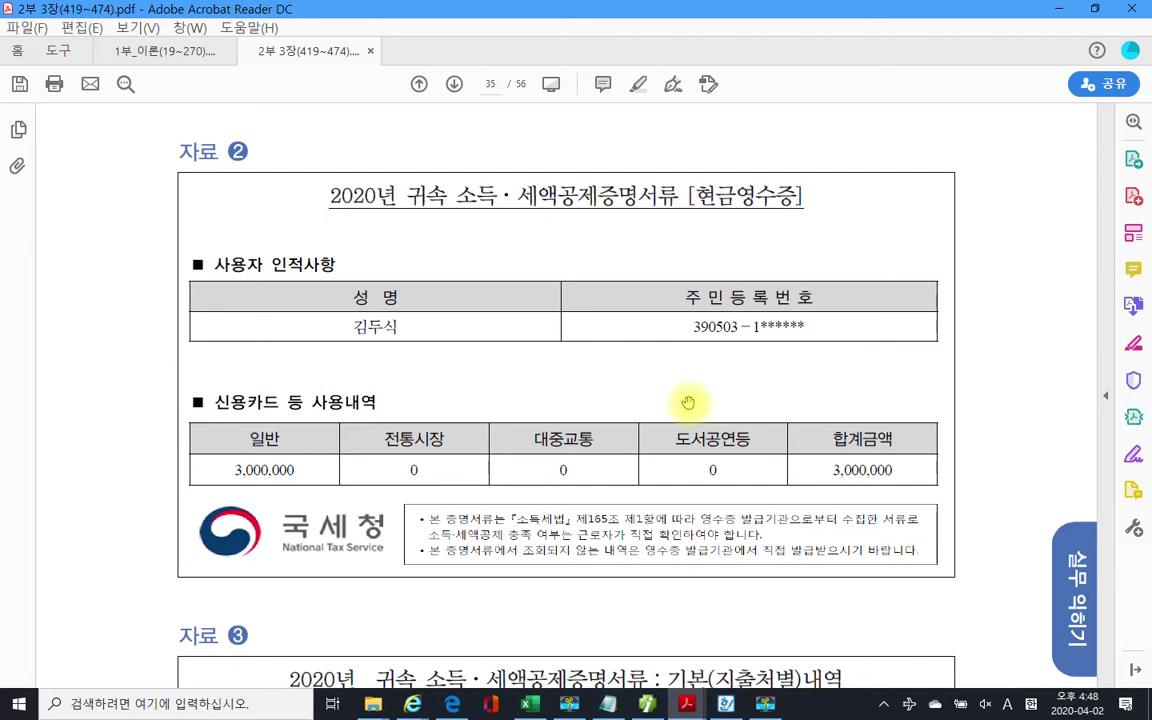
scroll(688, 402, "down", 1)
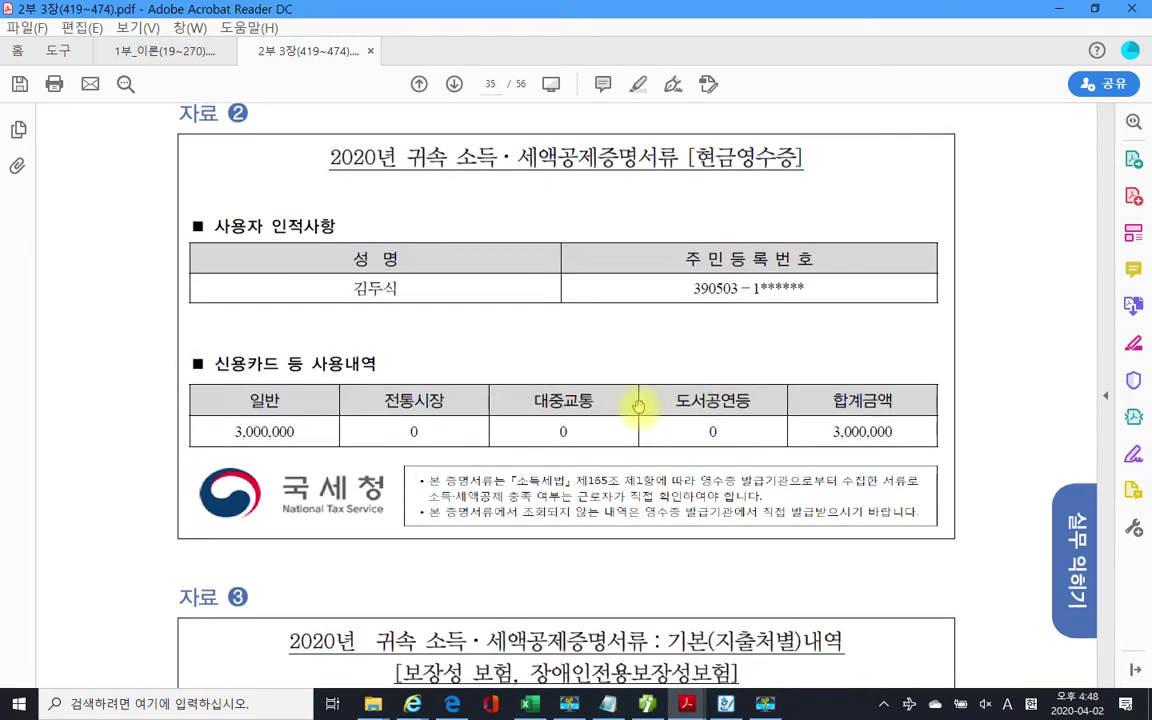
left_click(410, 284)
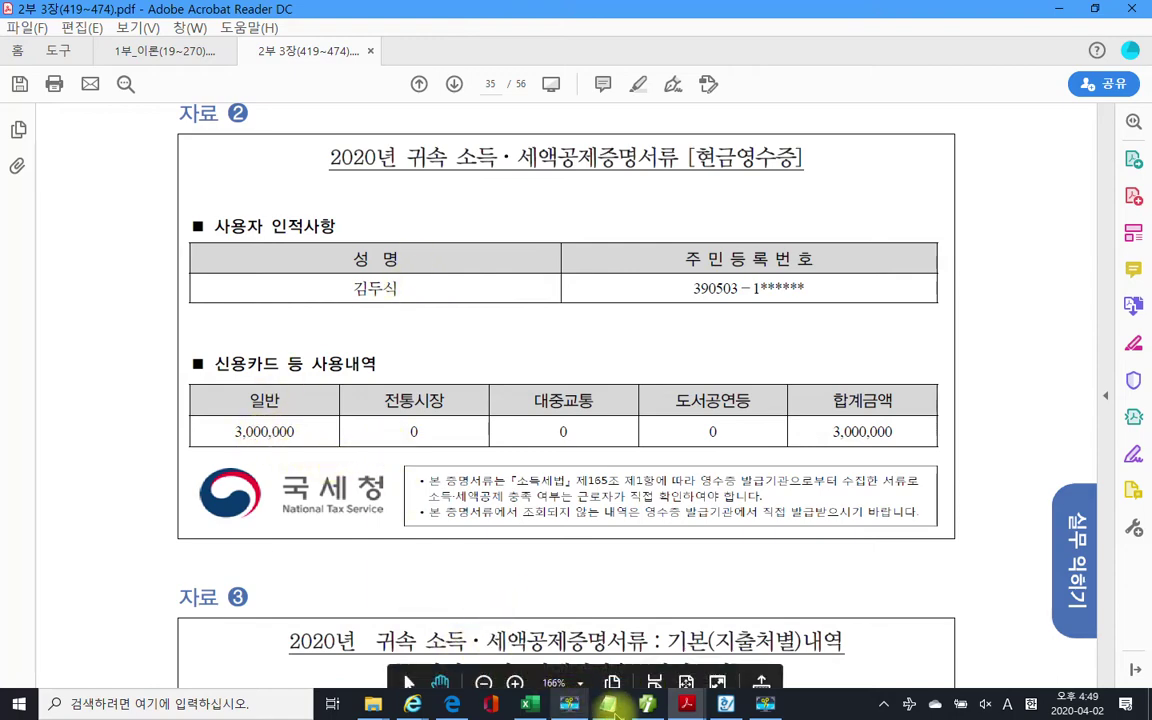
- Switch back to SmartA, open the 소득공제 sheet, and select the parent's name in family row 3
left_click(648, 705)
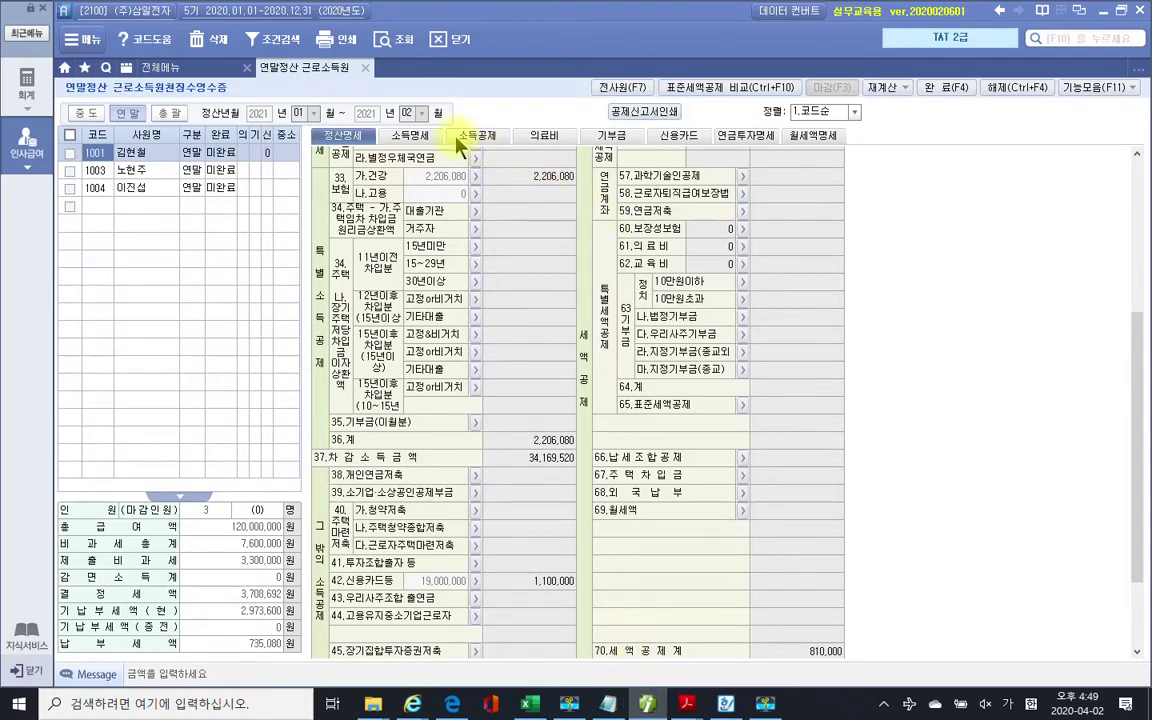
left_click(420, 137)
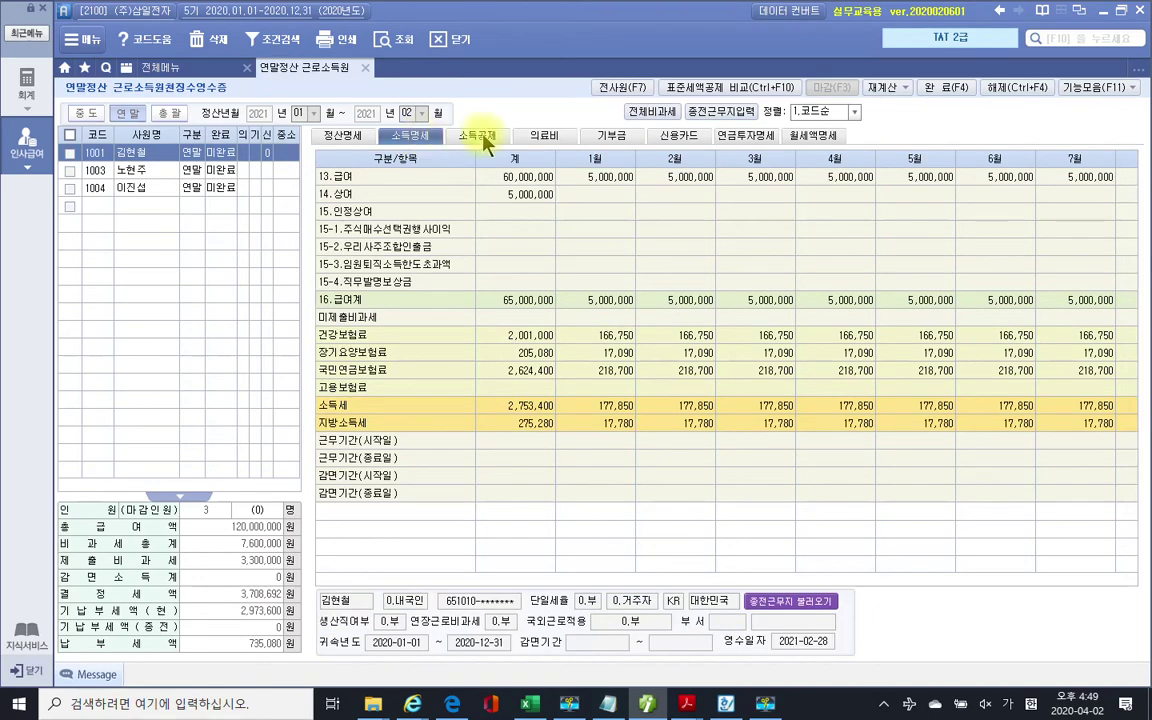
left_click(478, 136)
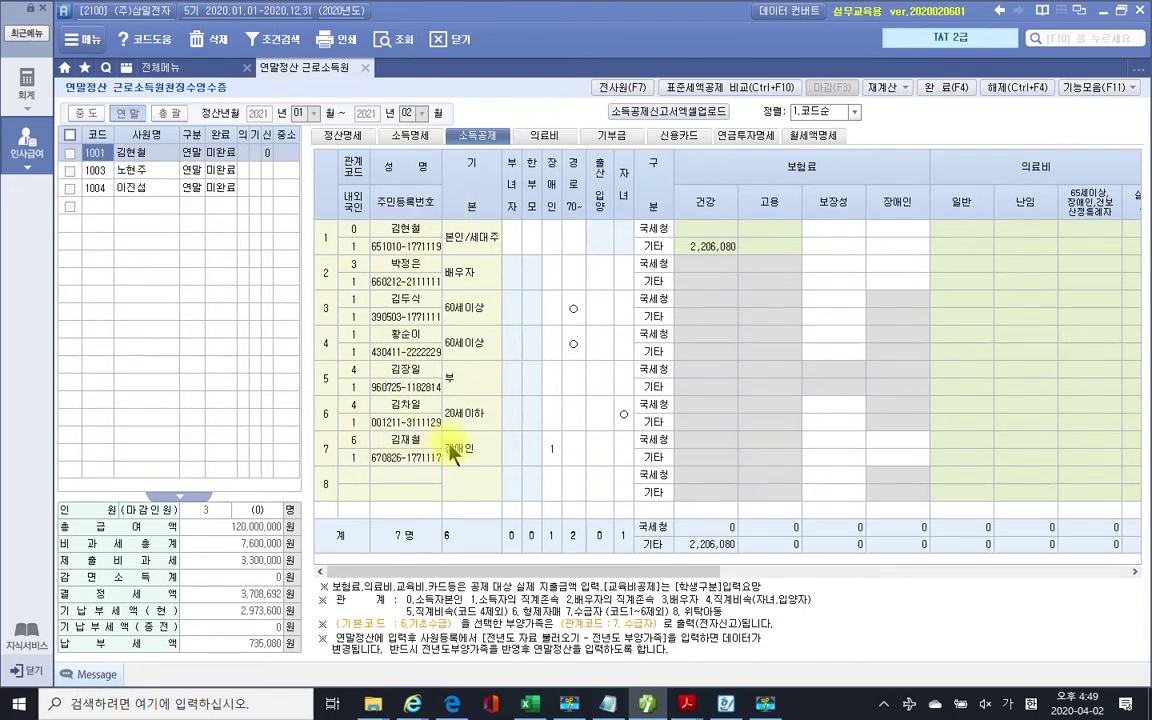
left_click(410, 302)
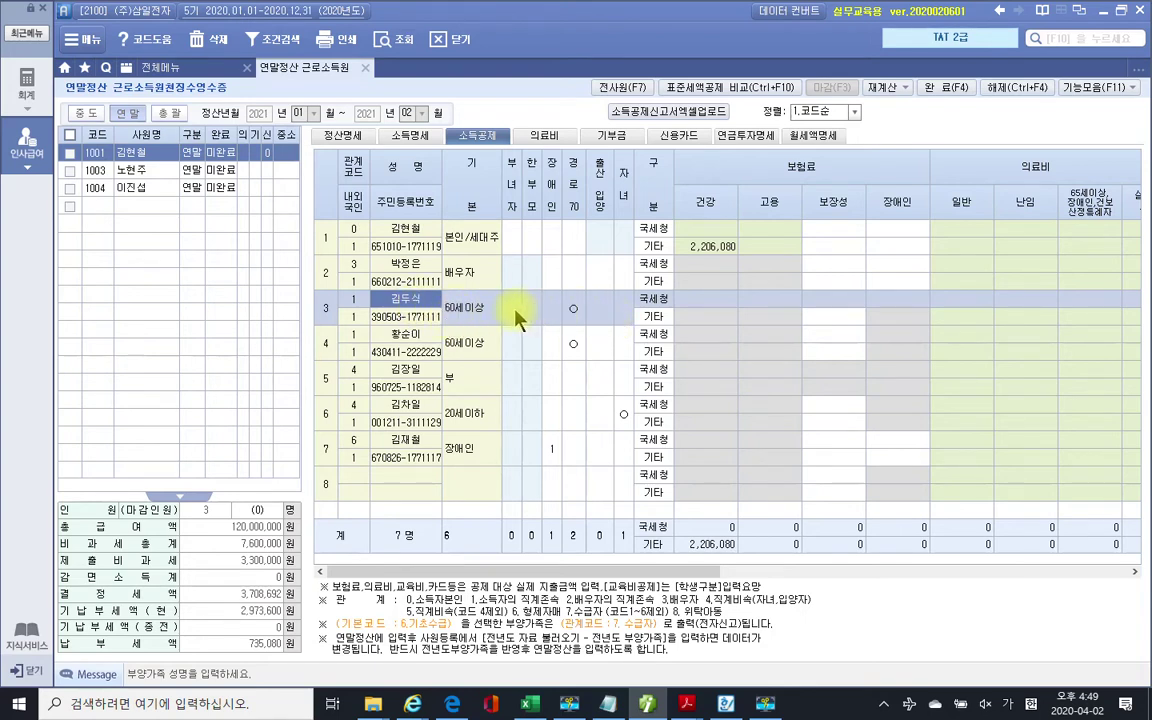
left_click(408, 314)
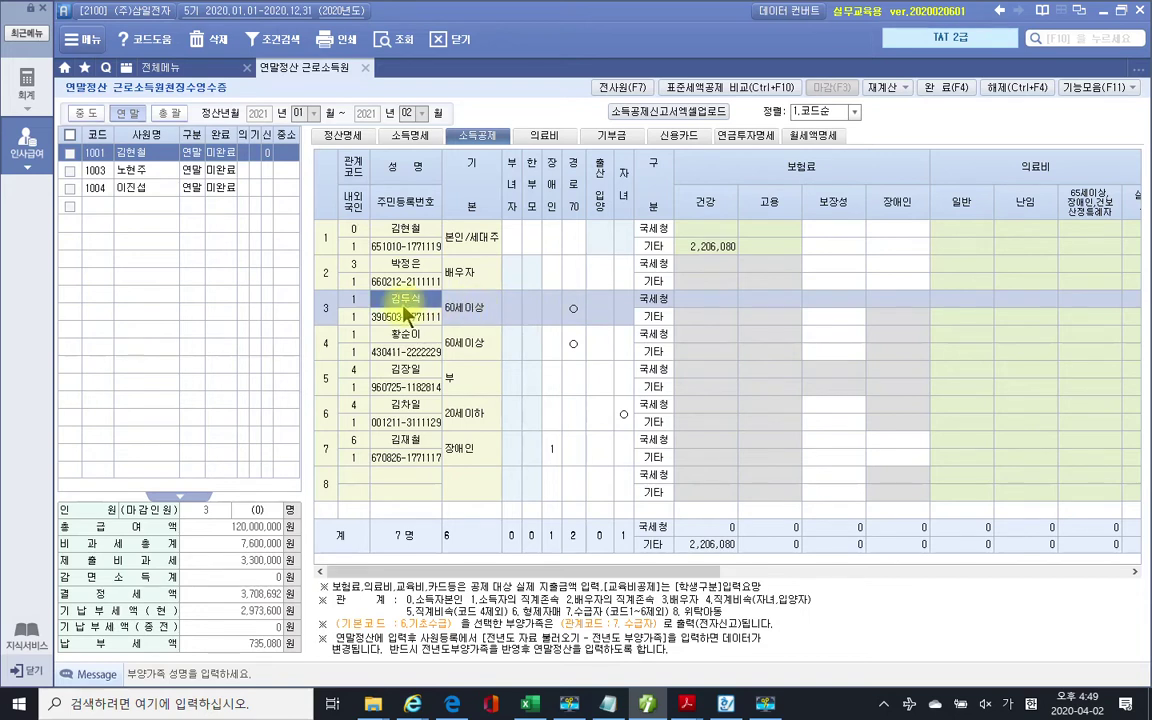
- Mark row 3's 60세이상 and row 5's 부 basic deduction codes in red, clear the markings, and view row 3's 기본 options
left_click(470, 306)
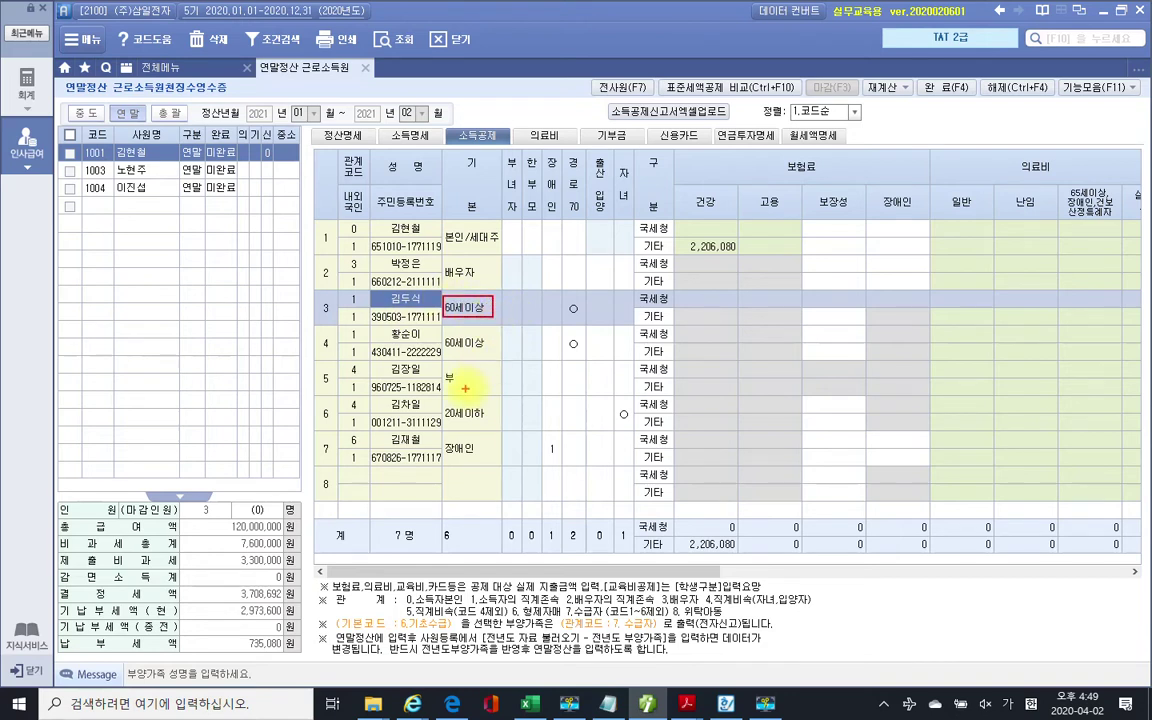
mouse_move(466, 372)
left_mouse_down()
mouse_move(448, 374)
mouse_move(470, 380)
left_mouse_up()
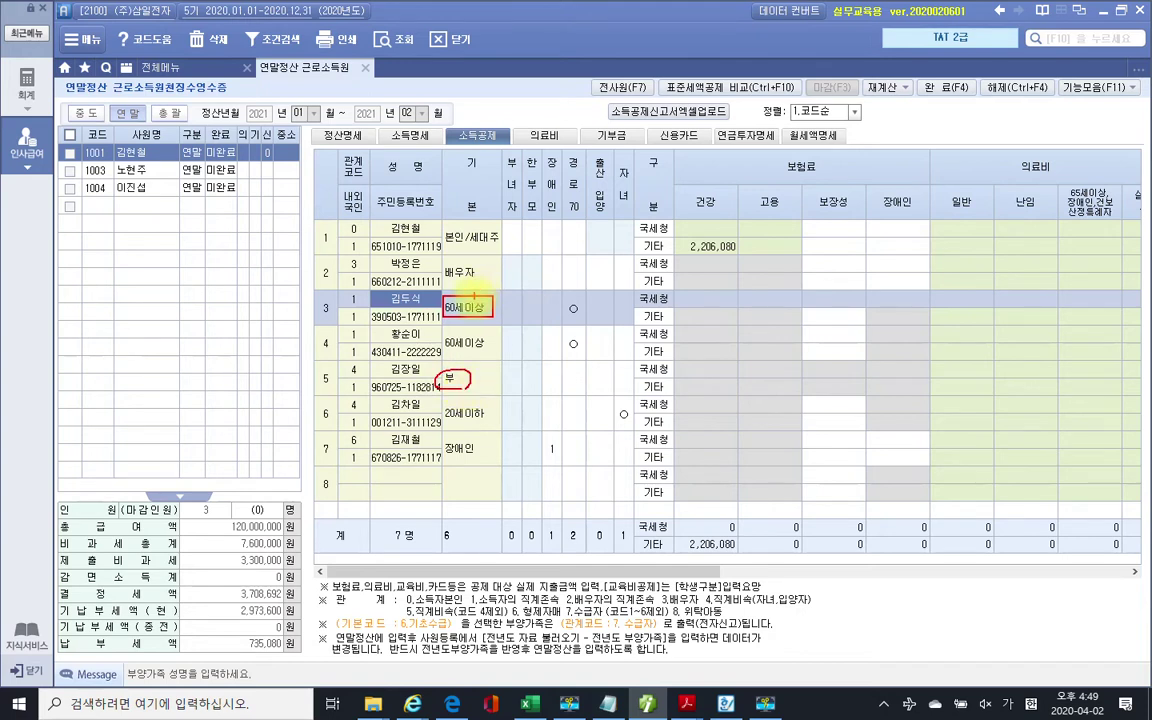
left_click_drag(486, 293, 496, 293)
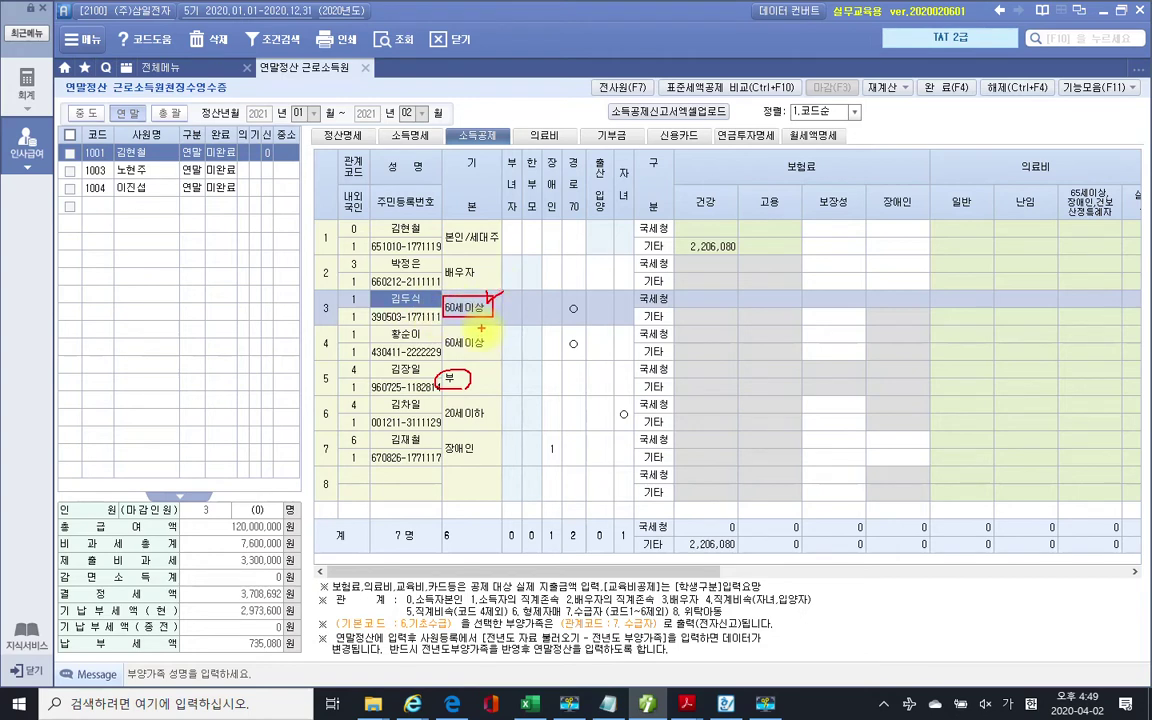
key("Escape")
left_click(487, 309)
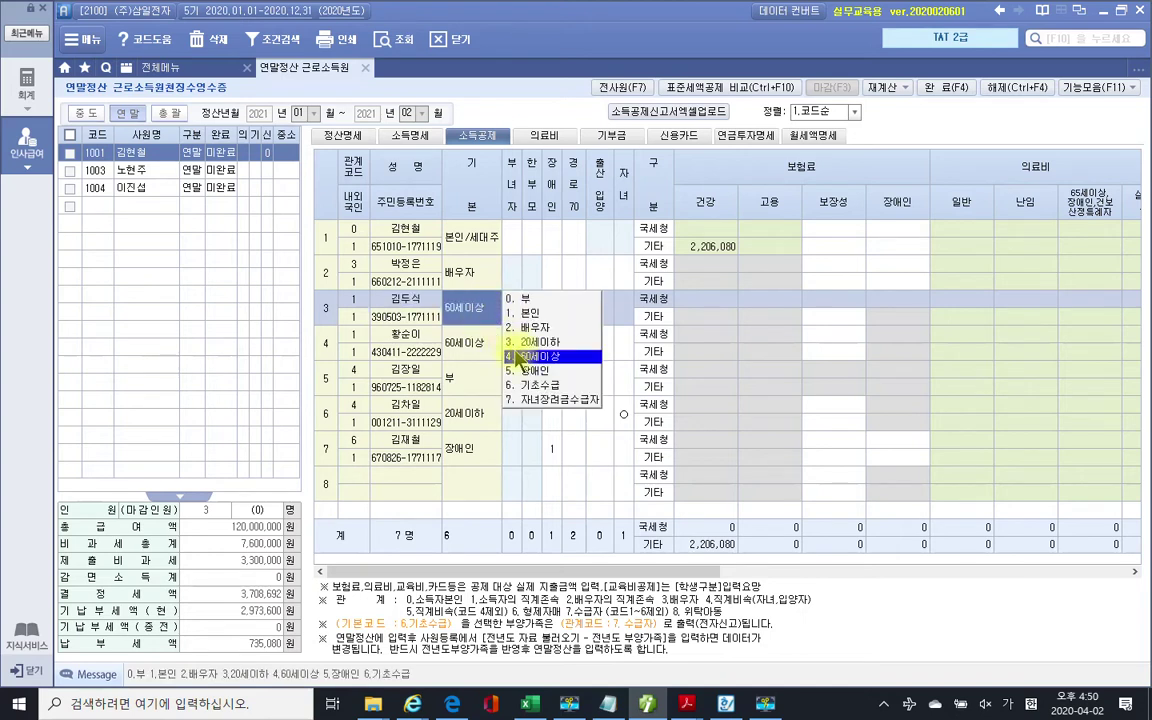
left_click(405, 298)
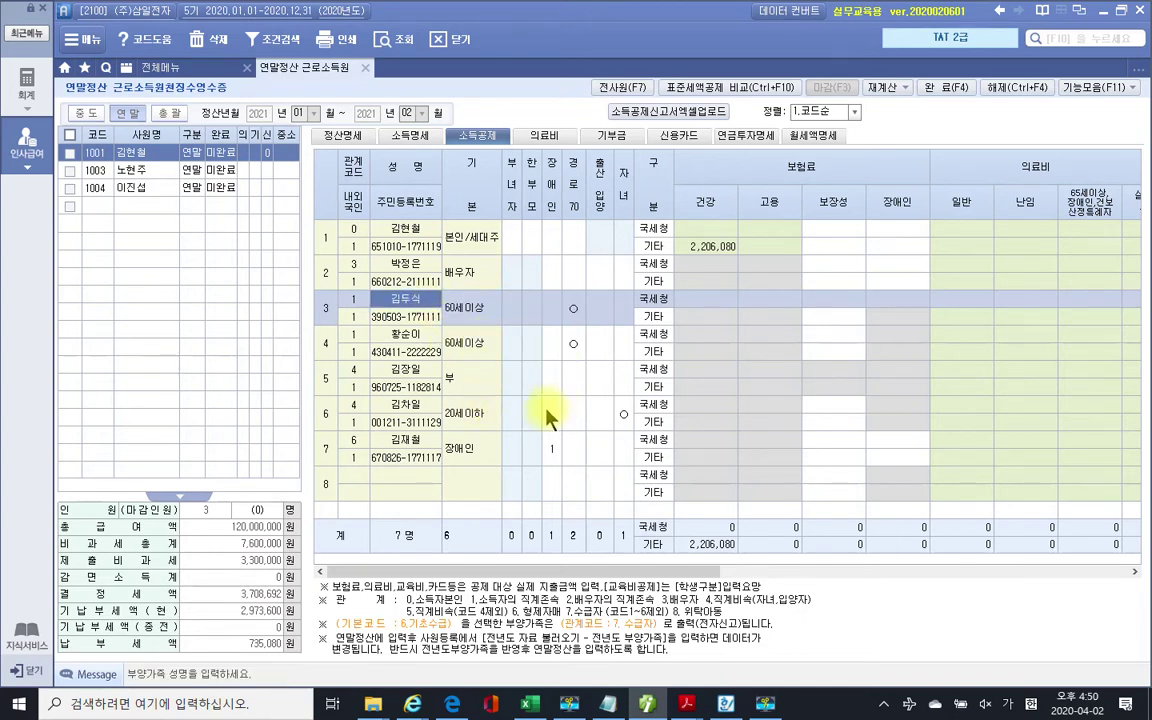
- Box the resident registration number in family row 3 in red, scribble a note beside it, and clear the markings
left_click(415, 316)
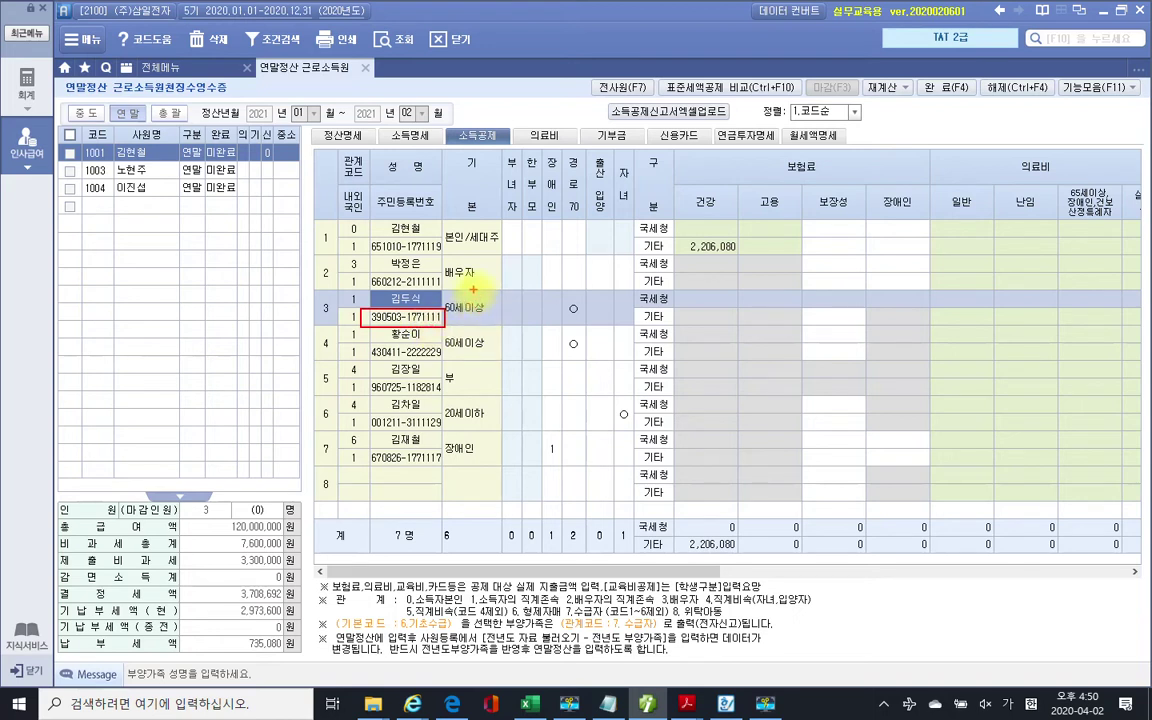
mouse_move(476, 292)
left_mouse_down()
mouse_move(472, 304)
mouse_move(501, 312)
left_mouse_up()
left_click_drag(483, 313, 484, 324)
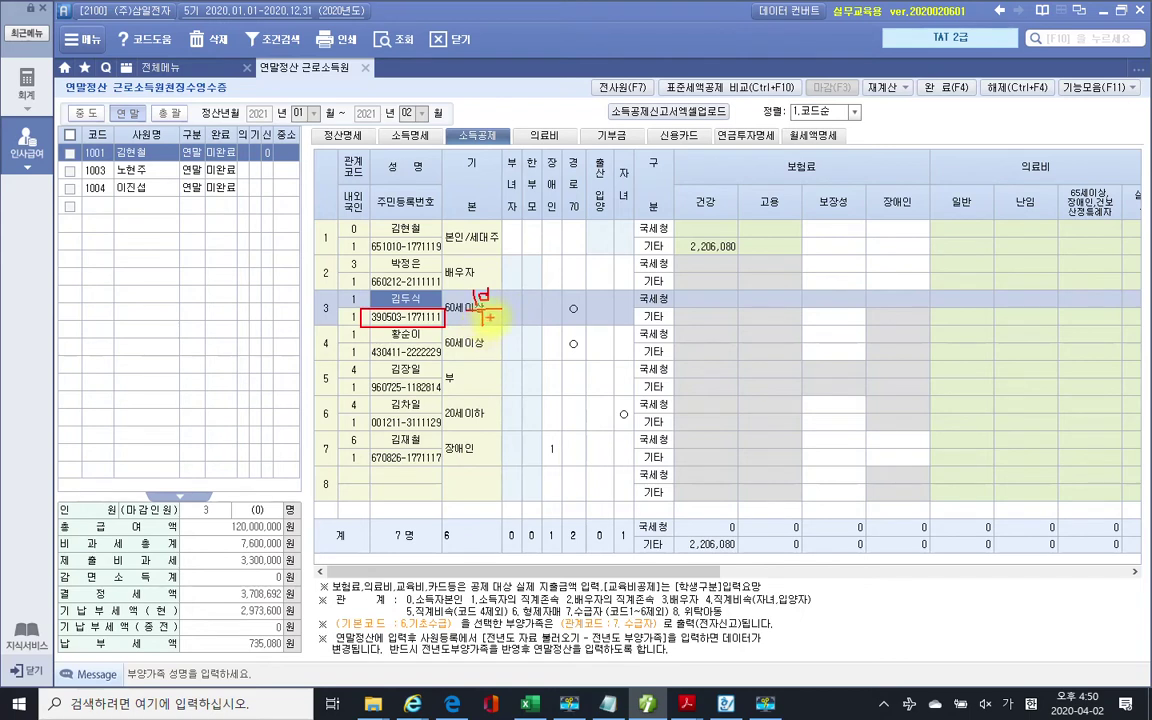
key("Escape")
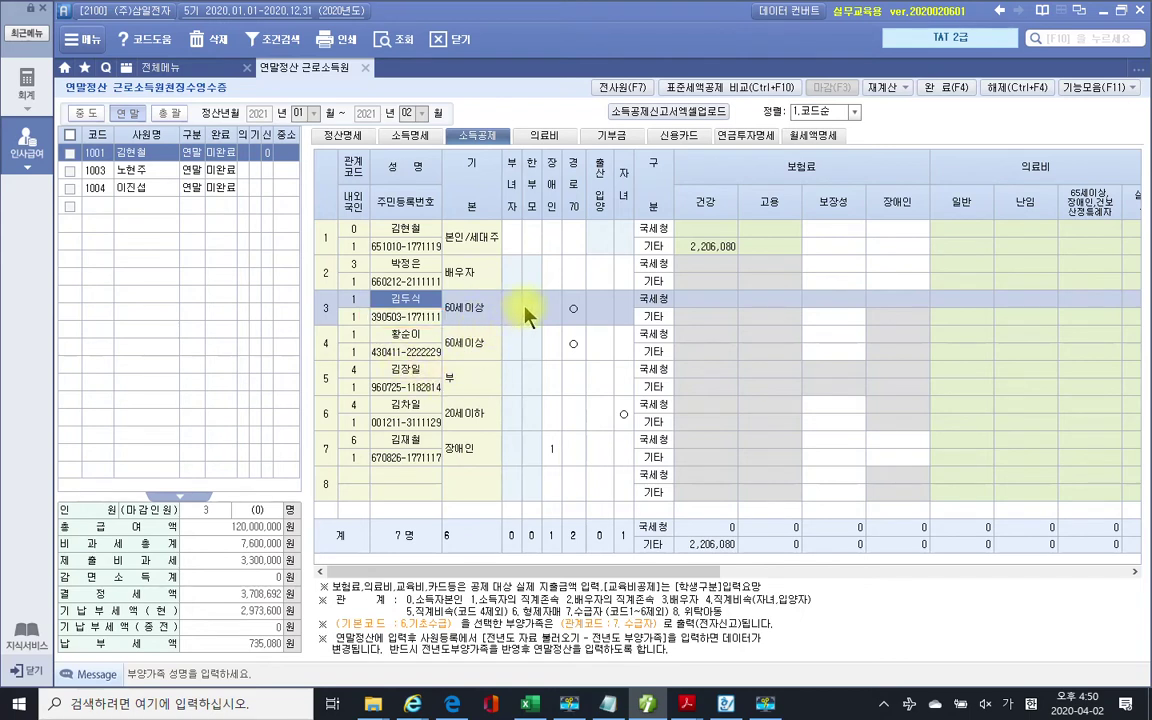
- On the 신용카드 sheet, add the first 소득자의 직계존속 from the 부양가족코드도움 list below the employee's own entry
left_click(686, 141)
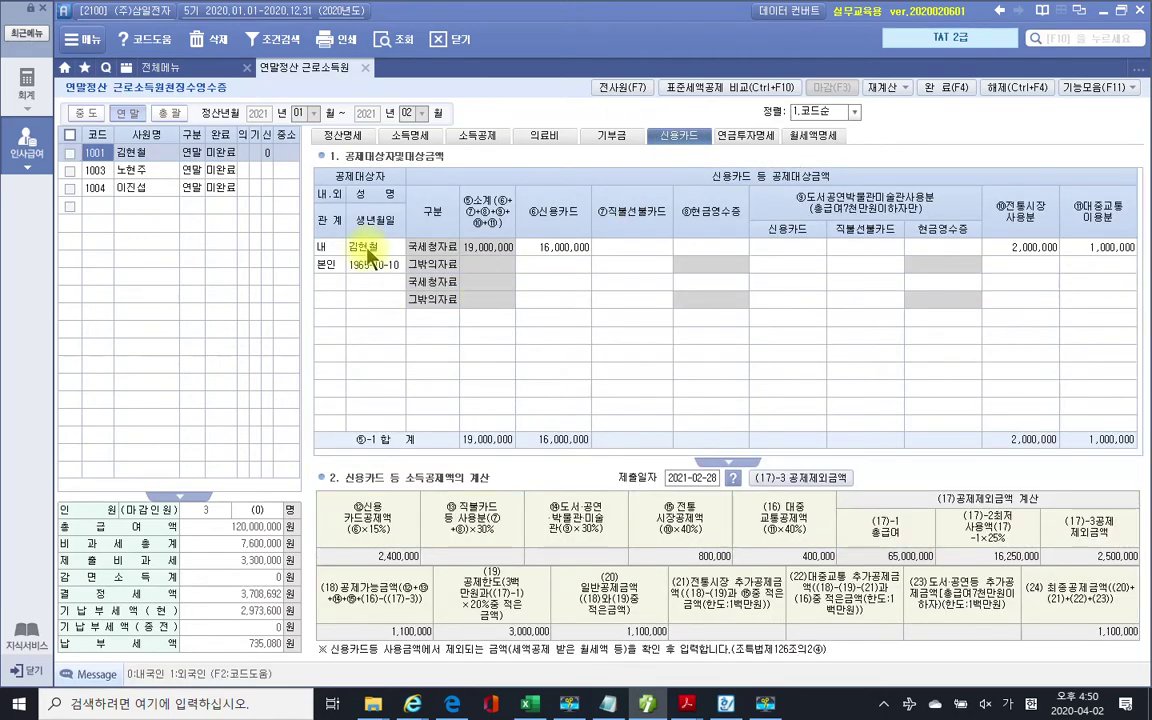
left_click(363, 303)
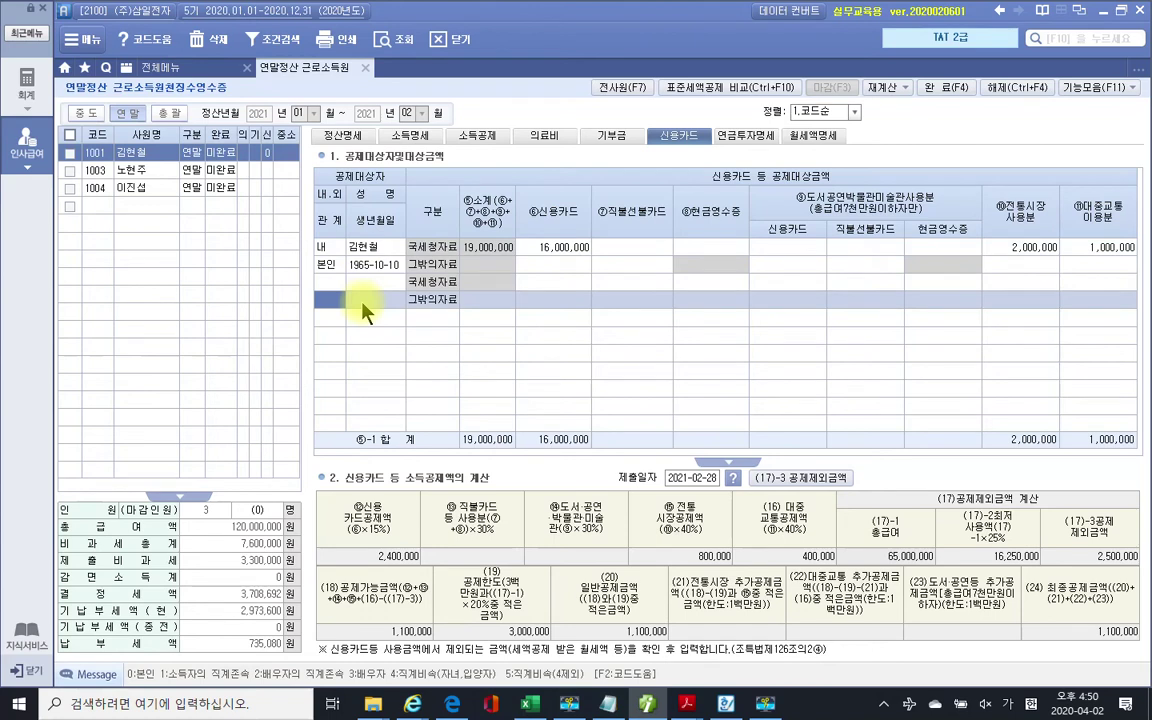
key("Up")
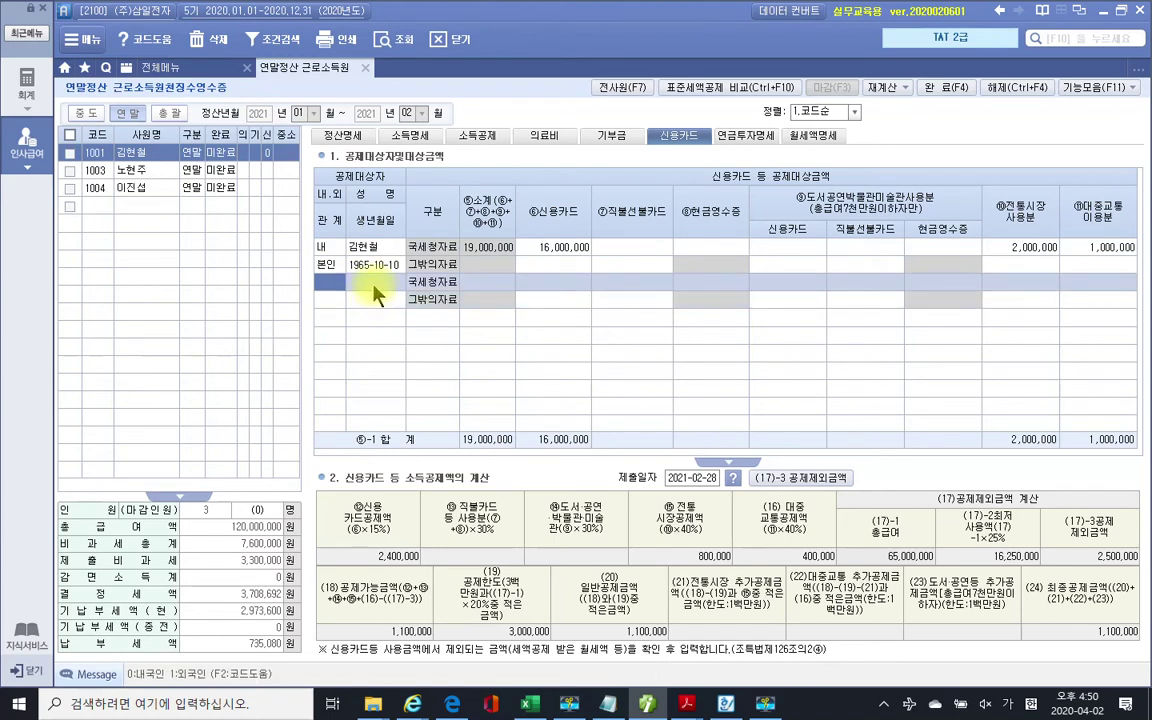
double_click(332, 283)
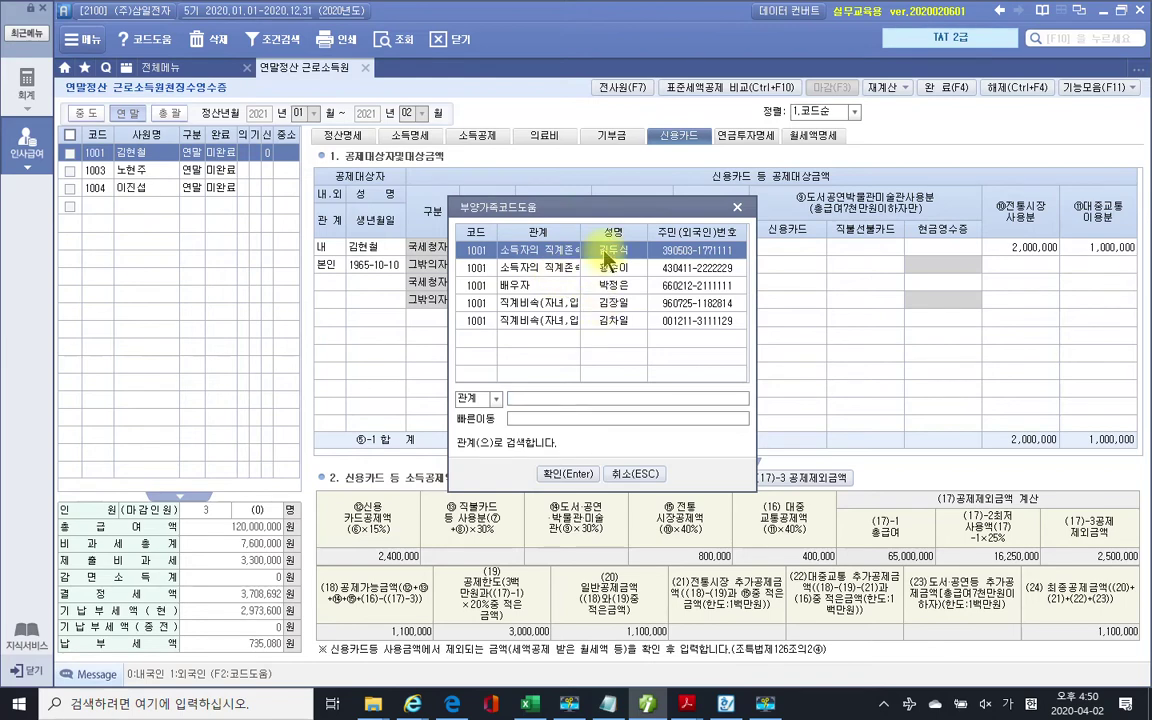
left_click(567, 473)
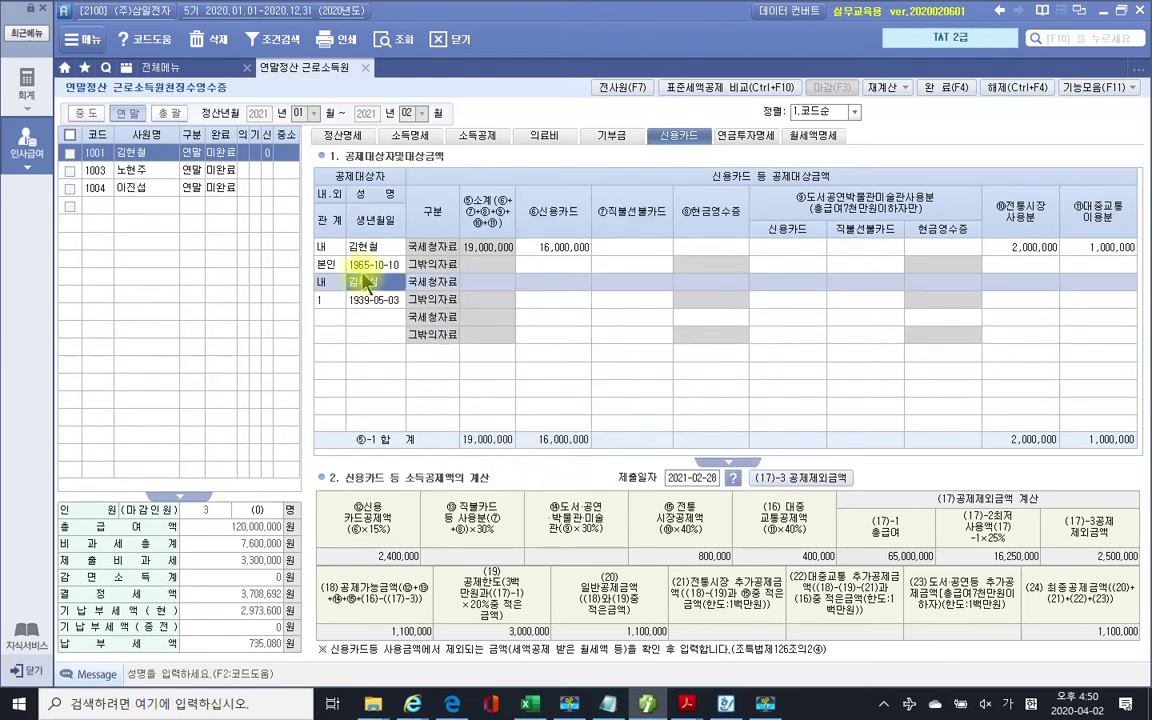
left_click(367, 285)
left_click(421, 289)
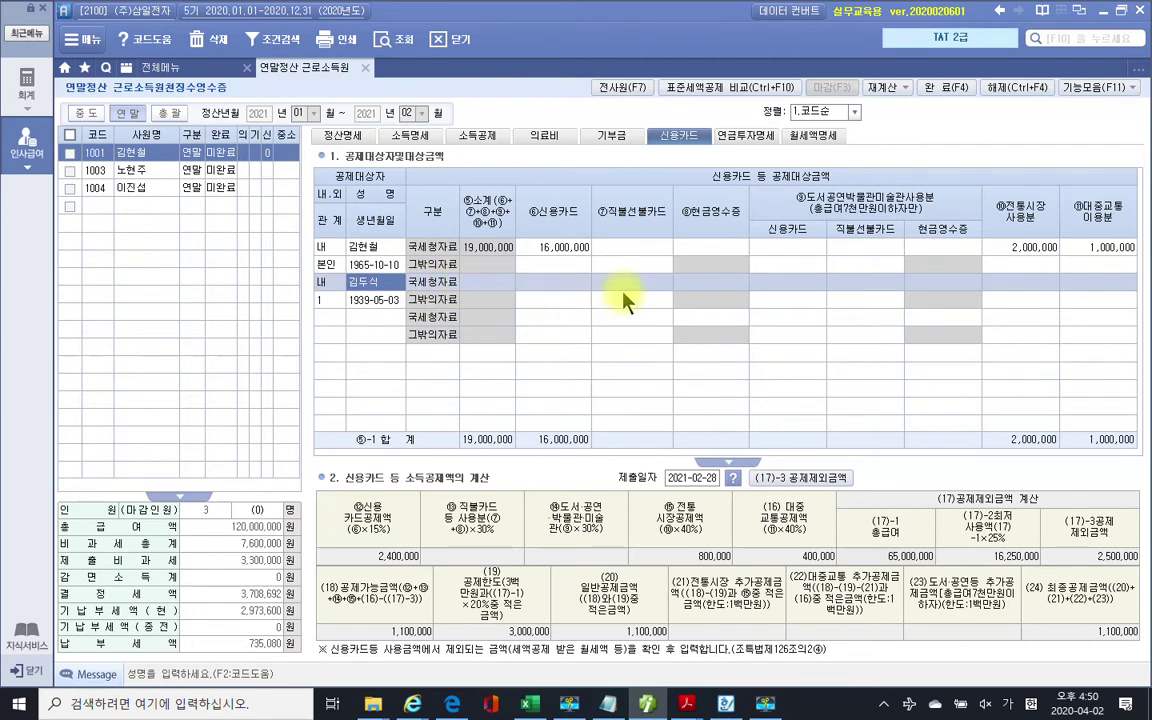
- Enter 3,000,000 as the parent's 현금영수증 amount in the 국세청자료 row and check 42.신용카드등 on the 정산명세 sheet
left_click(698, 285)
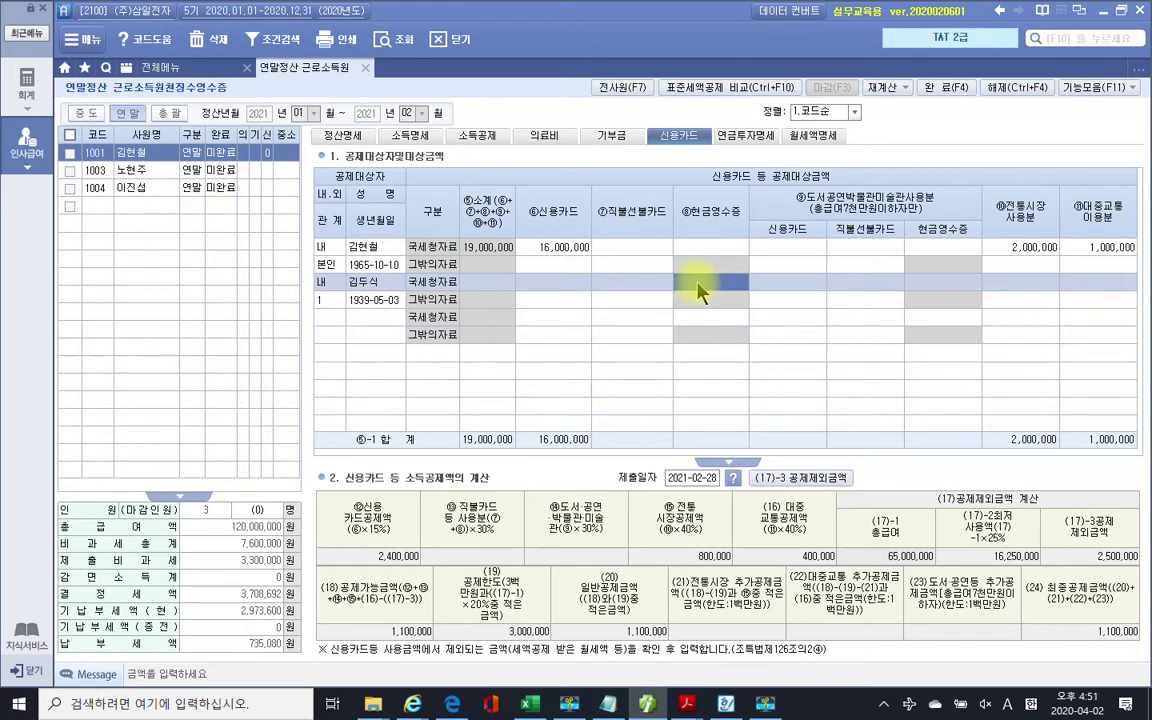
type("3000000")
key("Return")
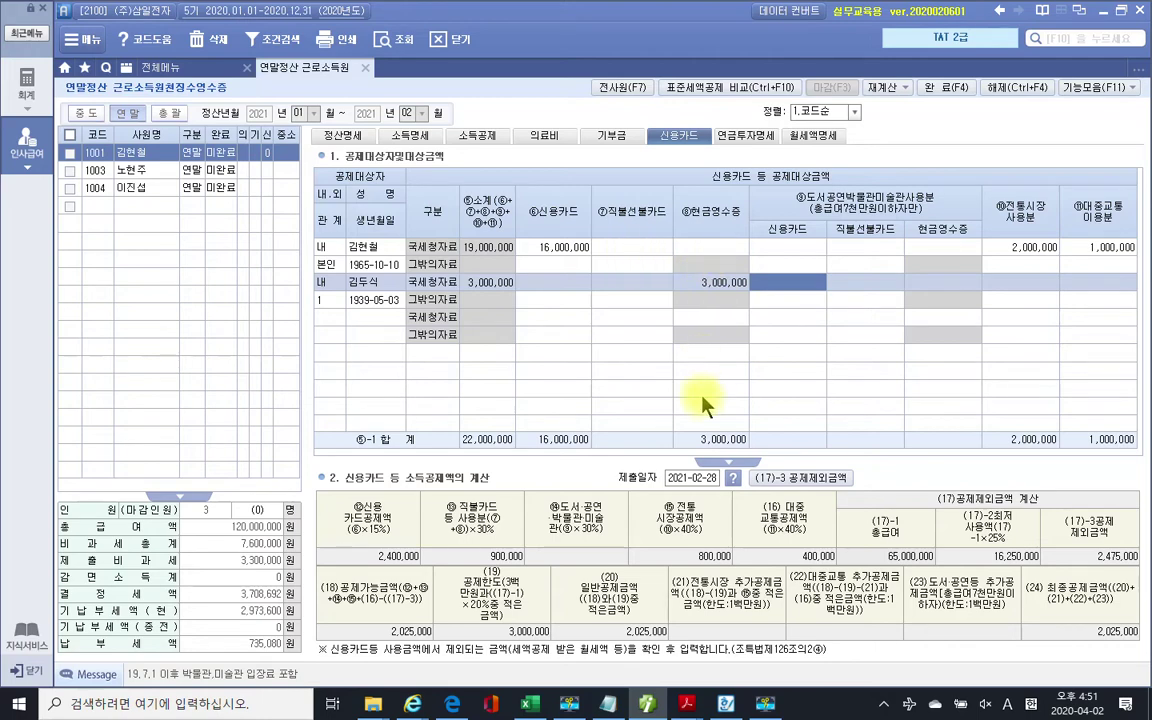
left_click(337, 137)
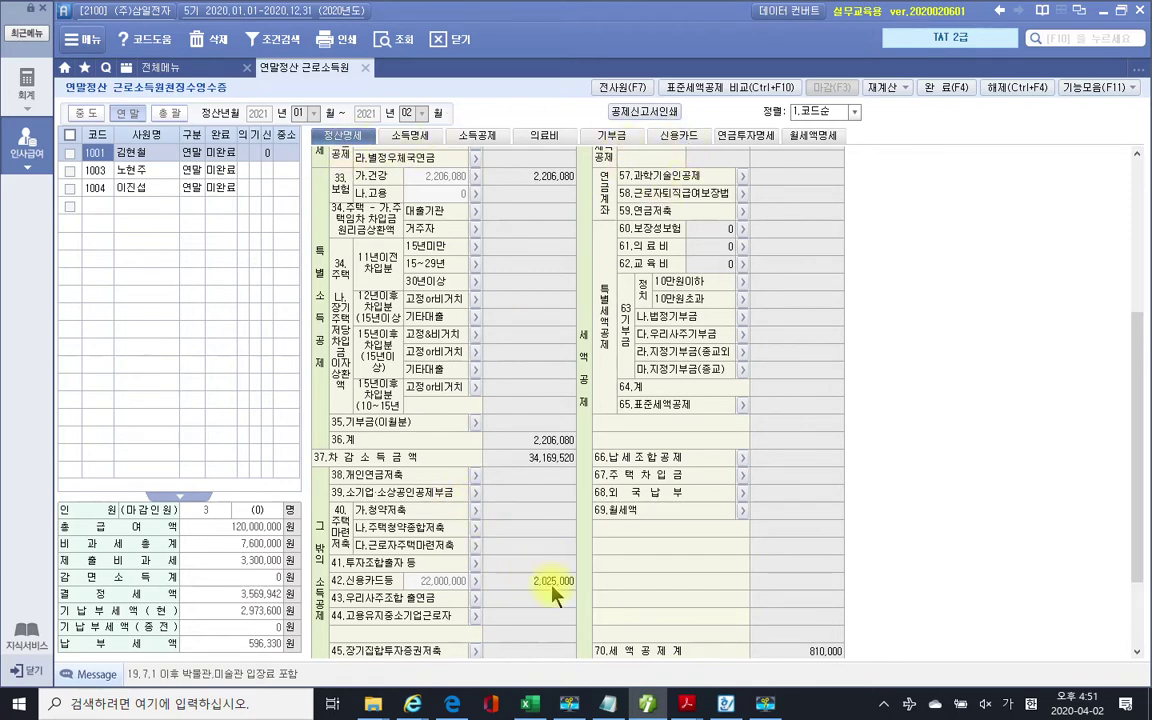
left_click(679, 135)
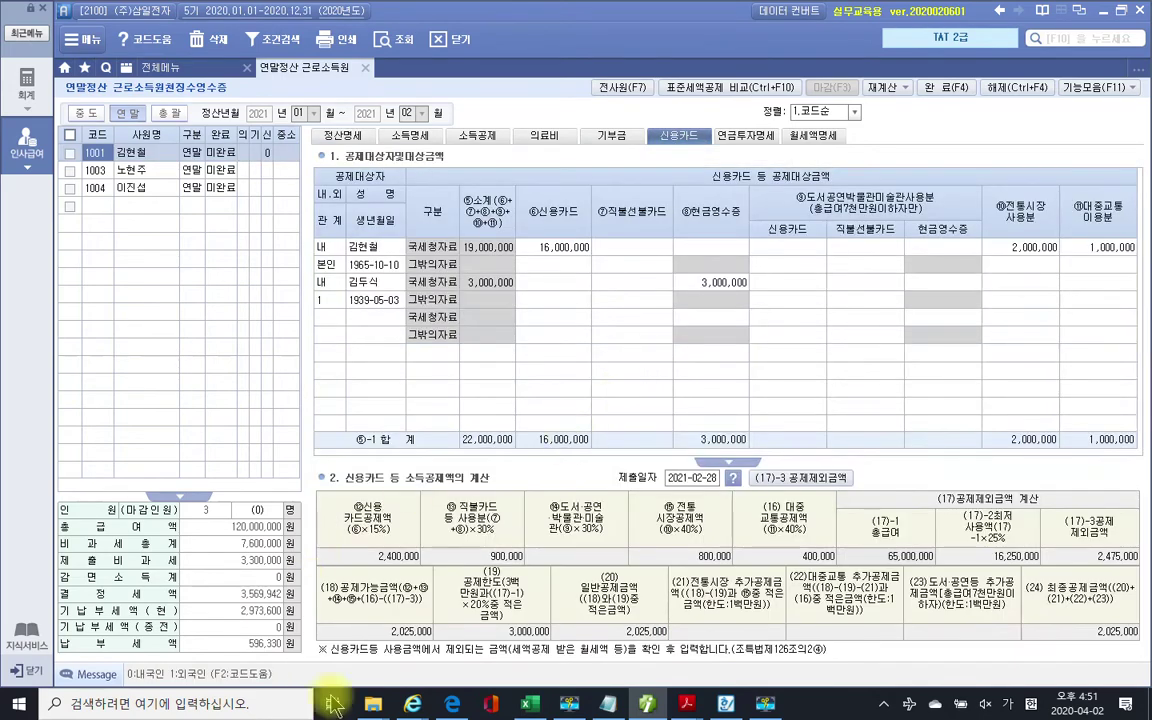
- Switch to 2부 3장(419~474).pdf in Adobe Acrobat Reader and highlight the 자료 3 subtitle [보장성 보험, 장애인전용보장성보험]
mouse_move(686, 703)
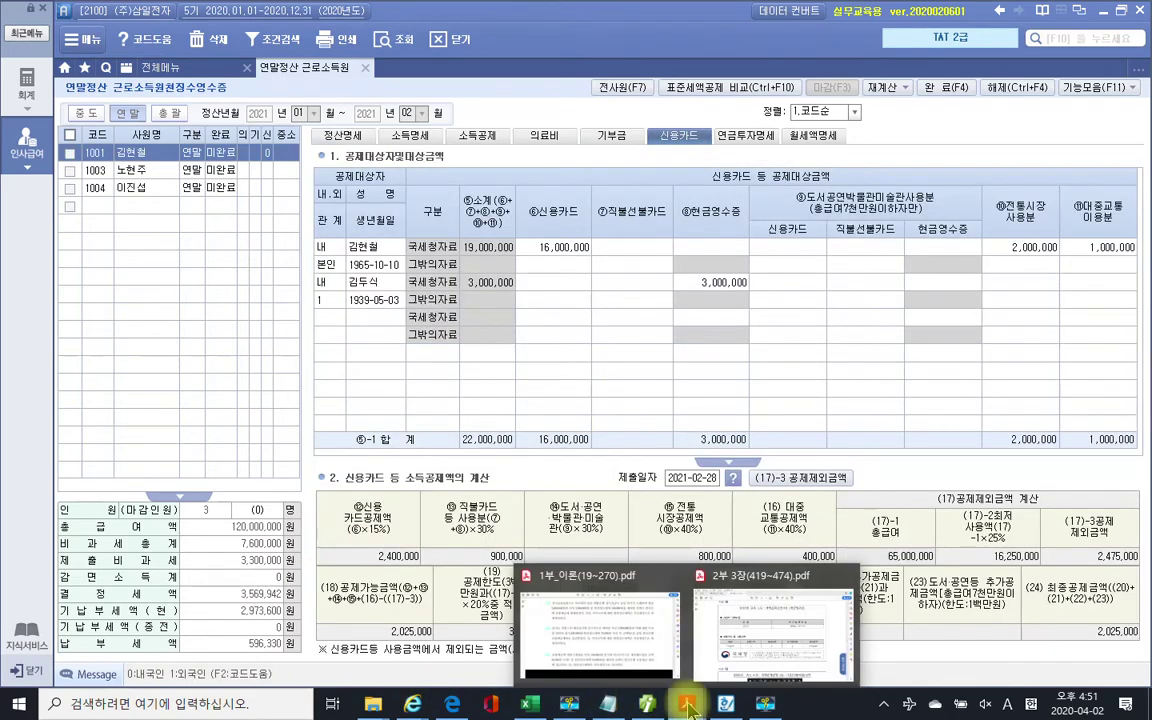
left_click(792, 664)
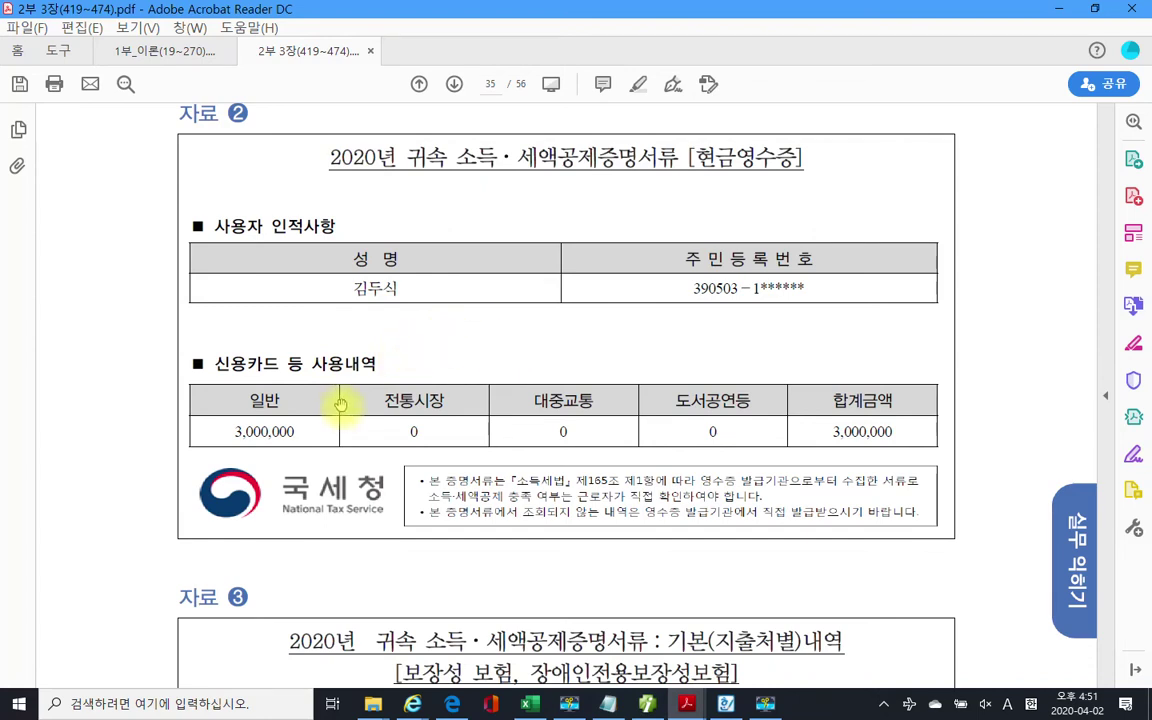
scroll(348, 402, "down", 4)
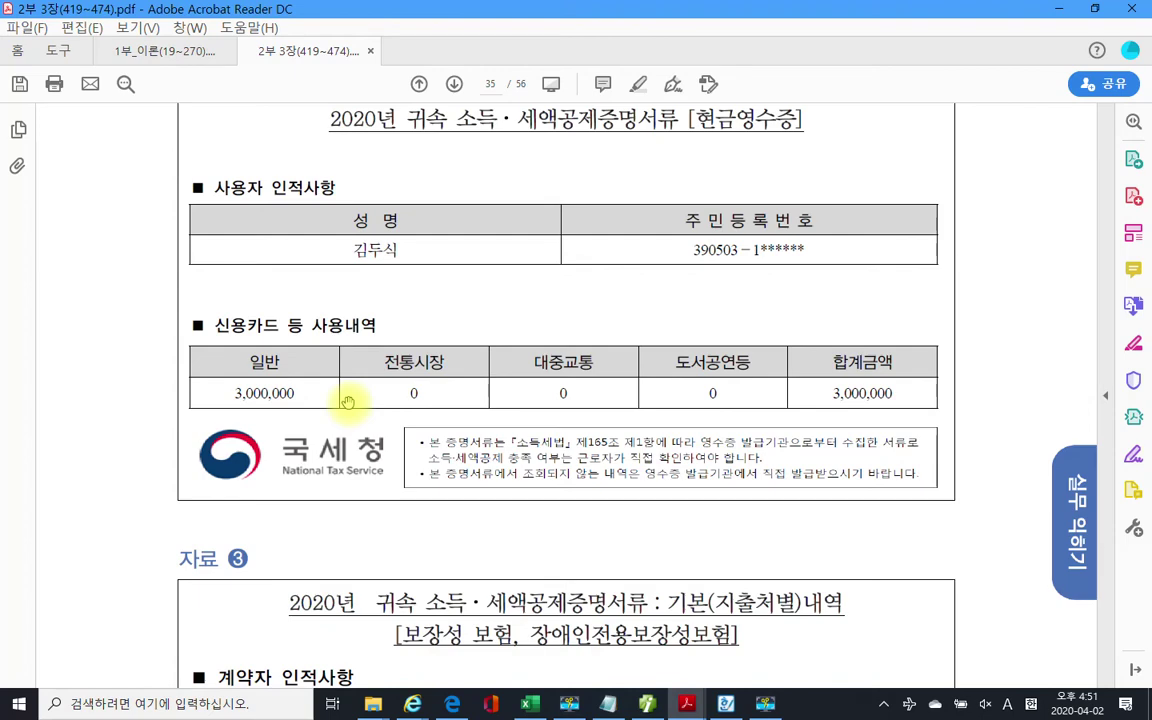
scroll(348, 402, "down", 2)
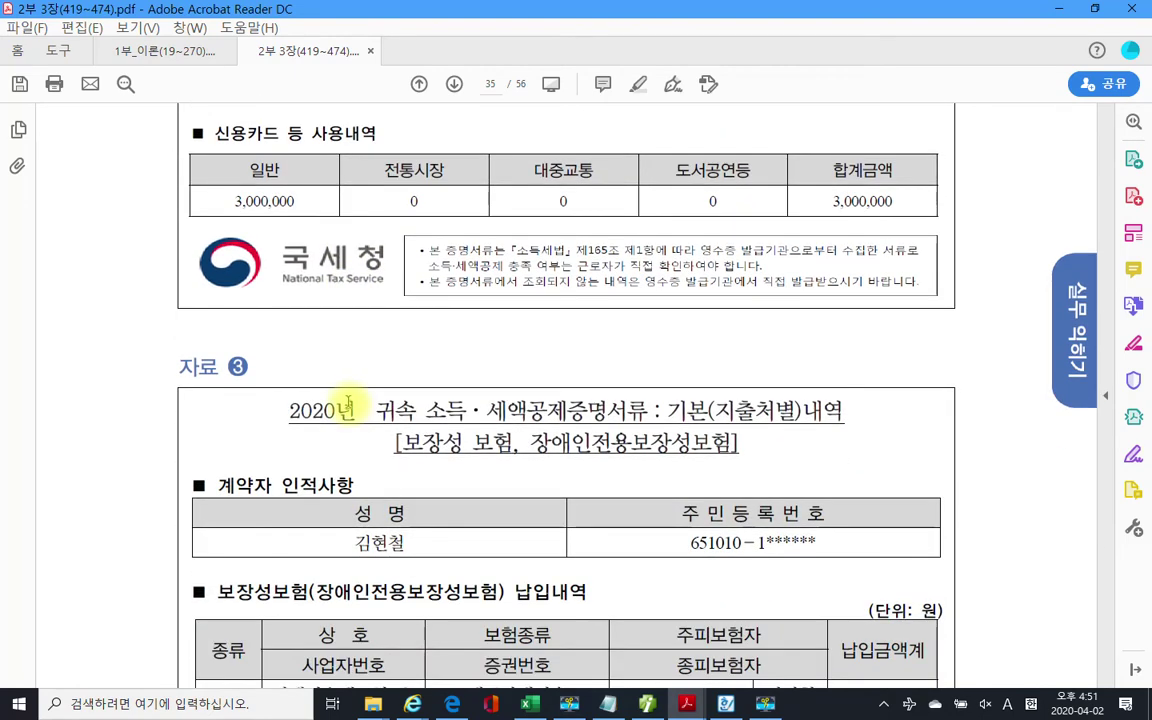
scroll(348, 402, "down", 2)
scroll(348, 402, "down", 2)
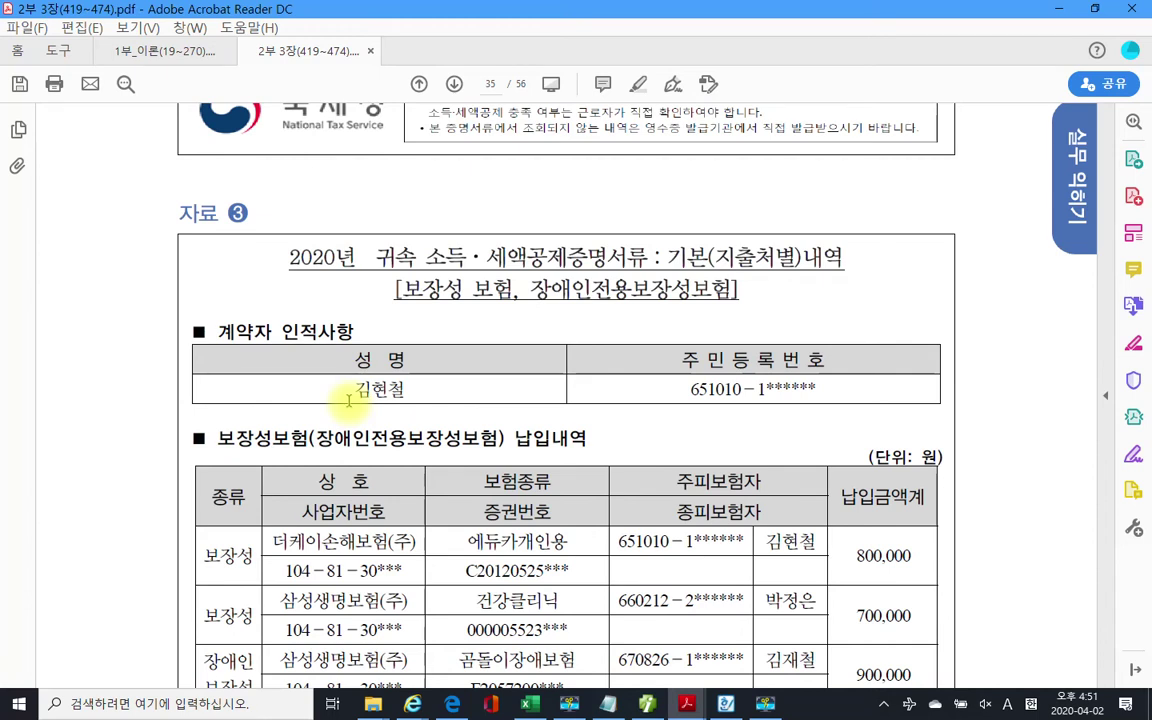
left_click_drag(398, 290, 668, 300)
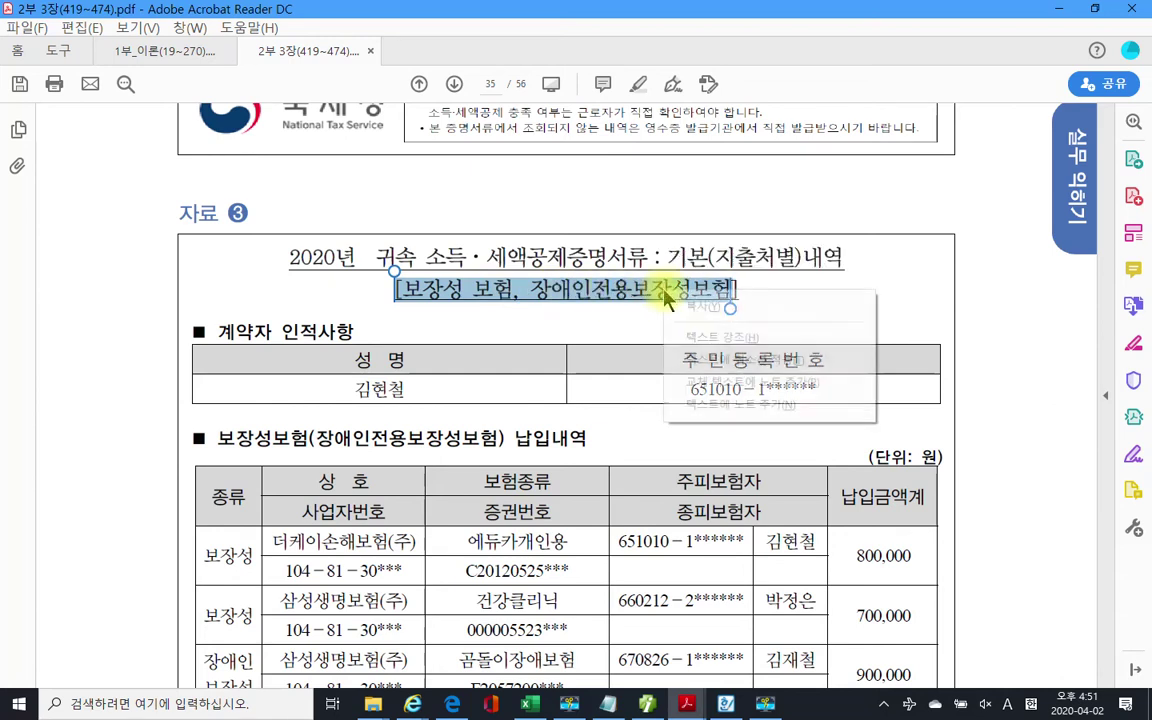
left_click(722, 337)
- Highlight the policyholder's name under 계약자 인적사항 in the 자료 3 certificate
scroll(510, 452, "down", 2)
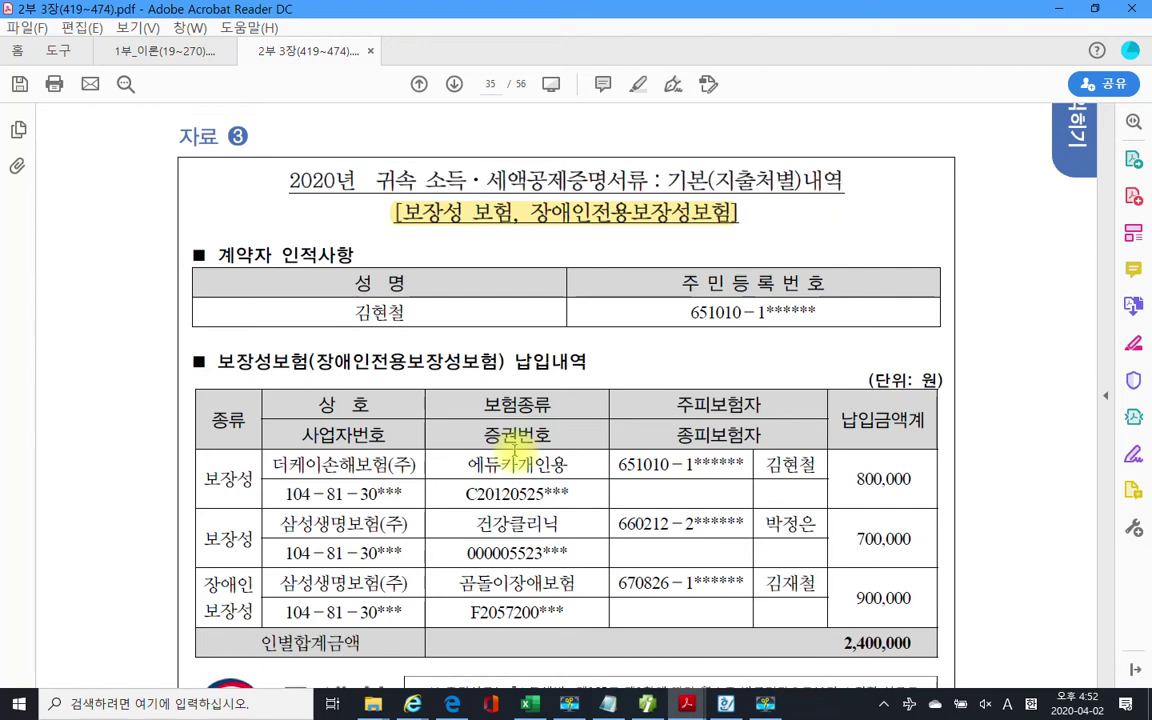
scroll(375, 425, "down", 2)
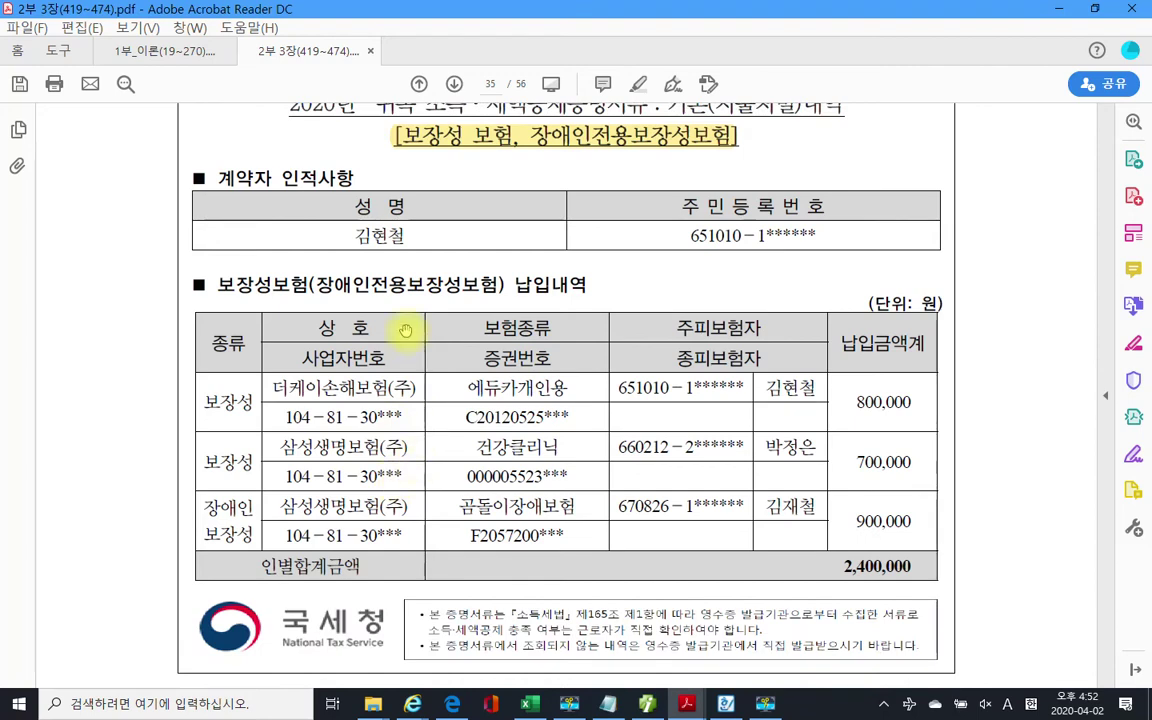
left_click_drag(316, 215, 410, 236)
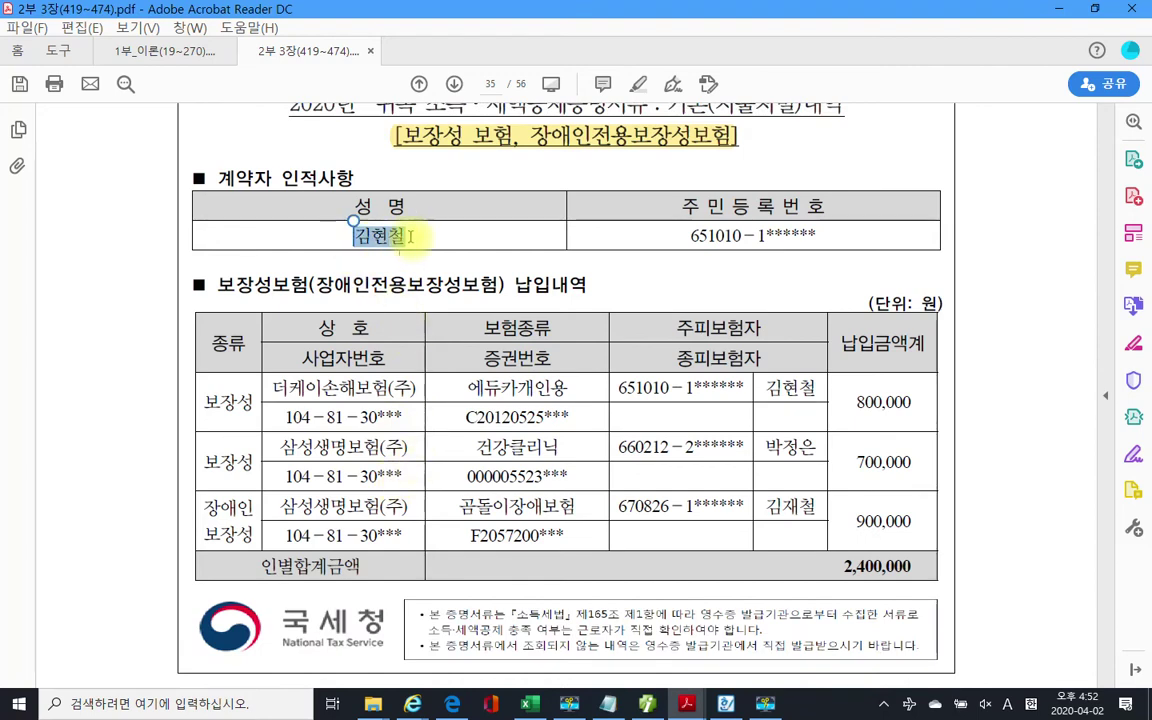
right_click(381, 238)
left_click(440, 282)
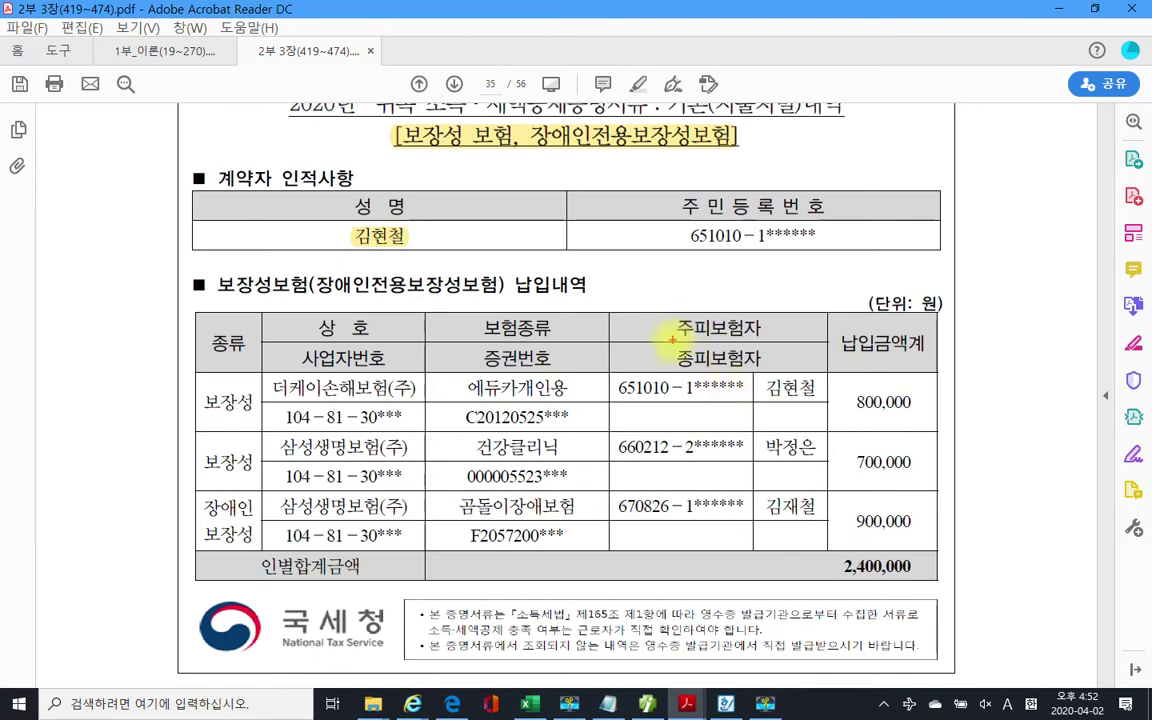
- Box the 주피보험자 heading and the column of insured names in red, and circle each of the three names
mouse_move(667, 316)
left_mouse_down()
mouse_move(766, 340)
mouse_move(770, 522)
mouse_move(848, 566)
mouse_move(826, 558)
left_mouse_up()
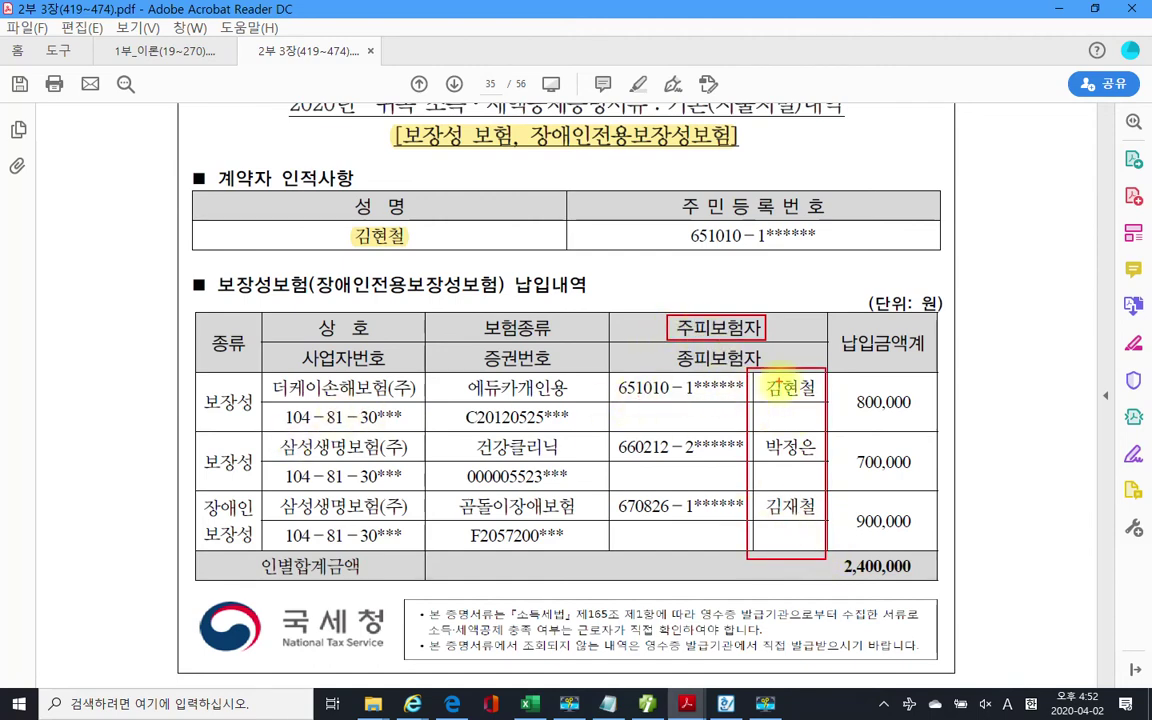
mouse_move(815, 405)
left_mouse_down()
mouse_move(774, 390)
mouse_move(814, 406)
mouse_move(800, 460)
mouse_move(815, 466)
left_mouse_up()
mouse_move(802, 534)
left_mouse_down()
mouse_move(784, 527)
mouse_move(814, 530)
left_mouse_up()
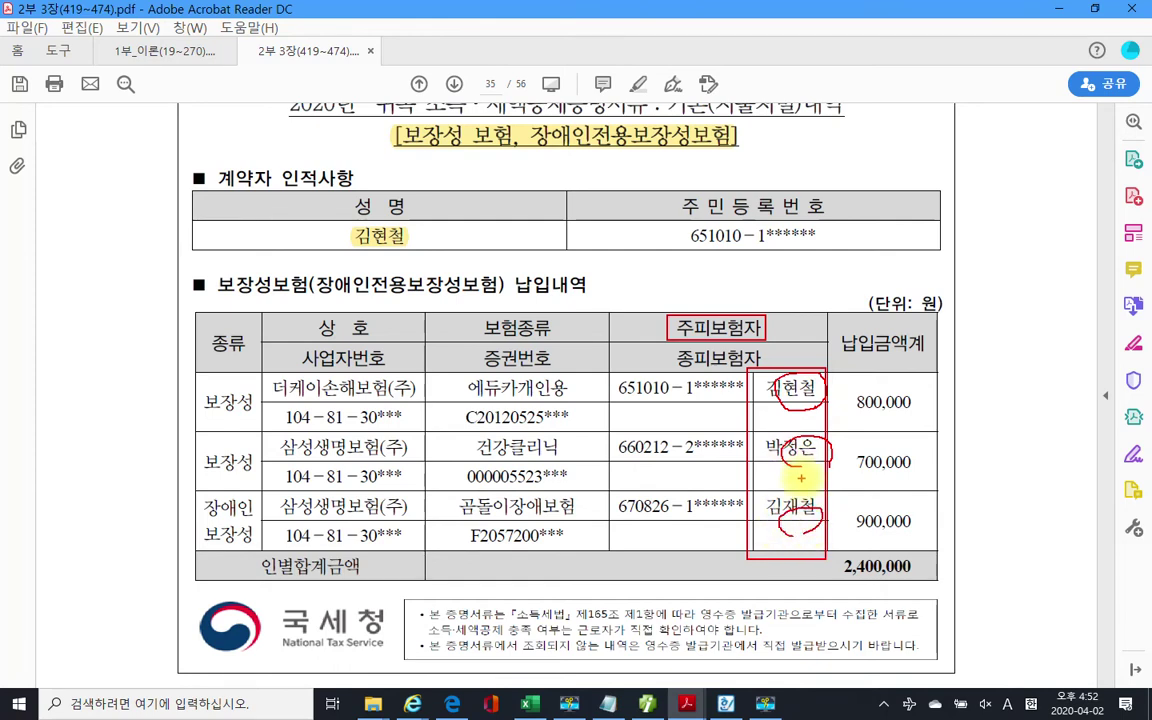
- Clear the red marks, switch to SmartA (더존 iPlus 교육용) and locate the spouse's and disabled sibling's rows on employee 1001's 소득공제 sheet
key("Escape")
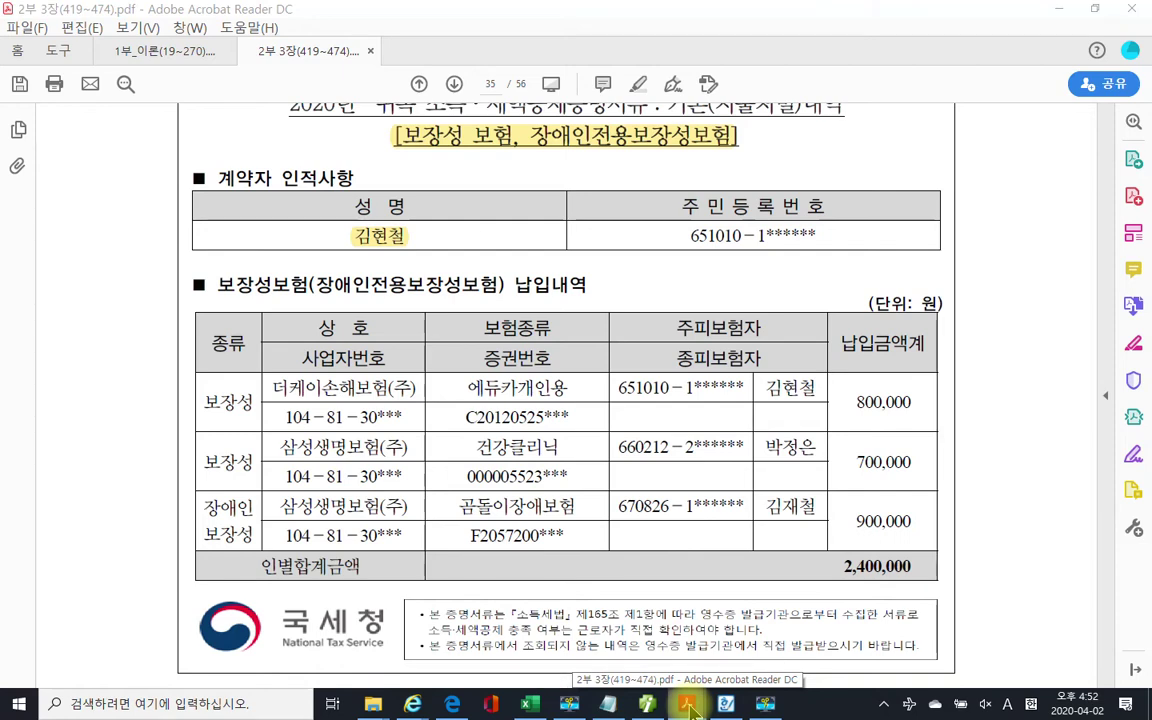
mouse_move(690, 707)
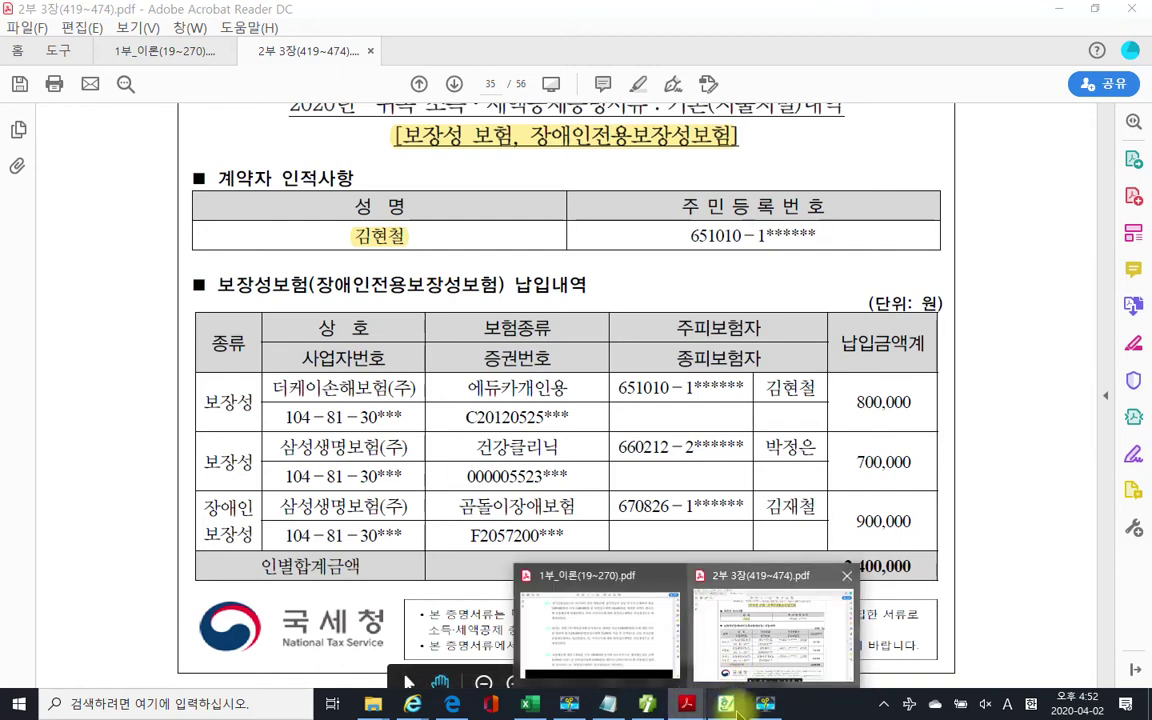
left_click(647, 704)
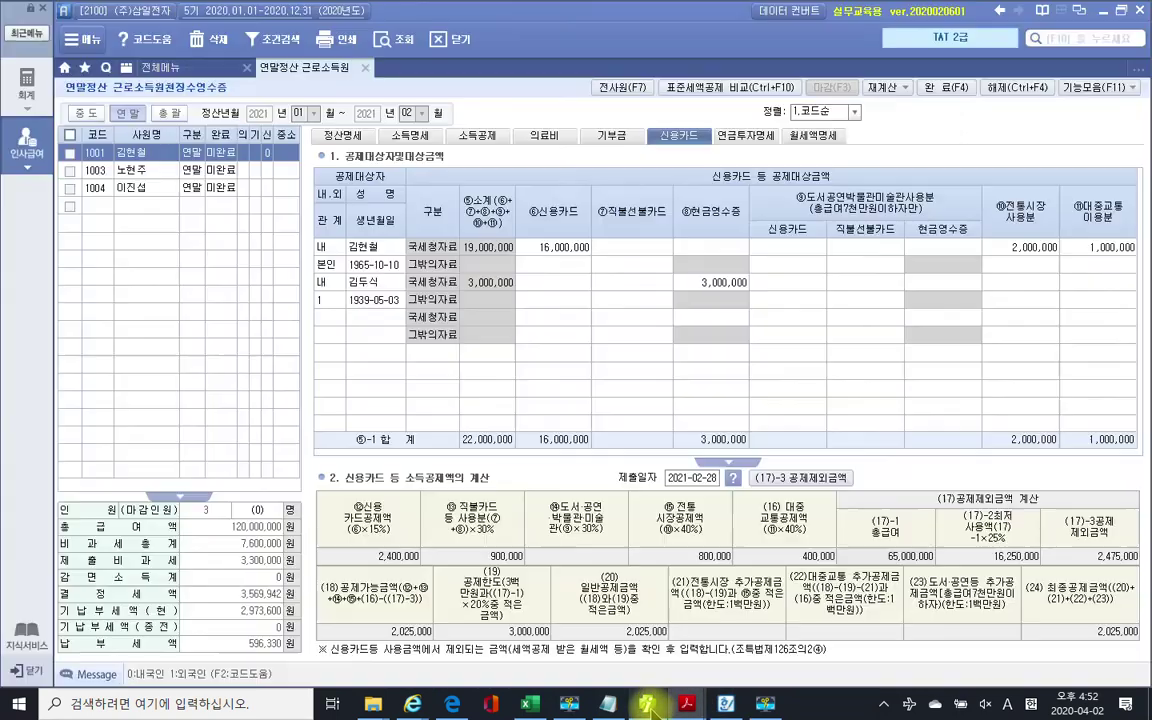
left_click(484, 146)
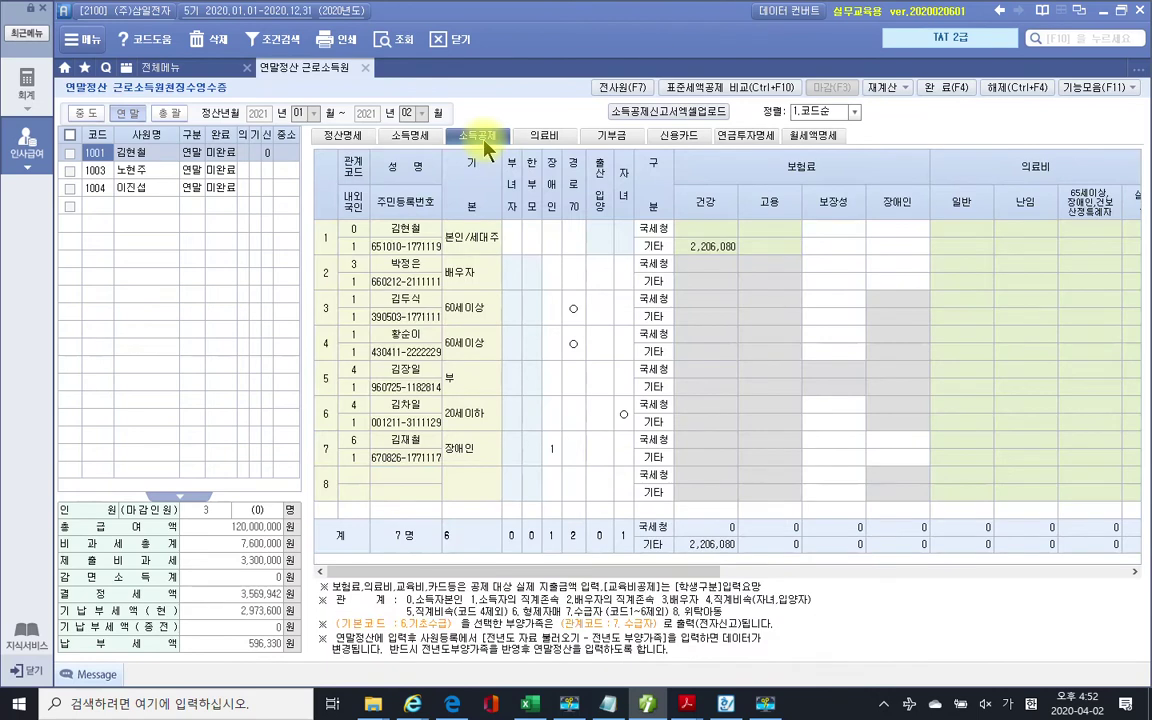
left_click(411, 283)
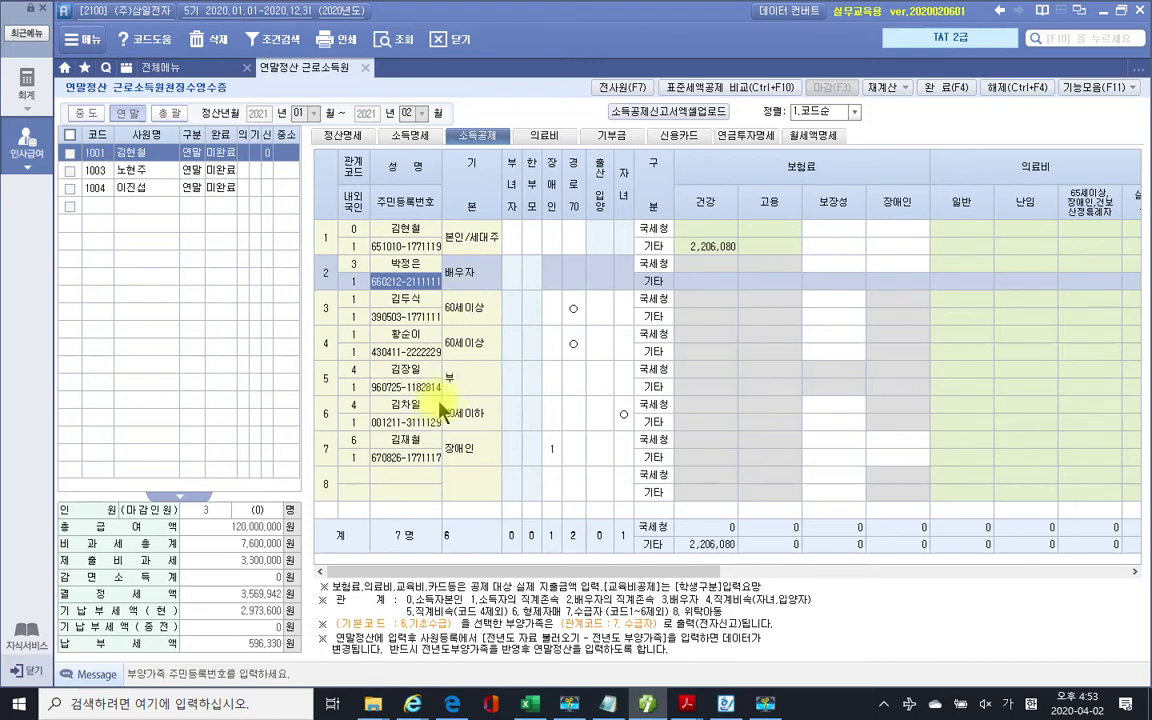
left_click(410, 462)
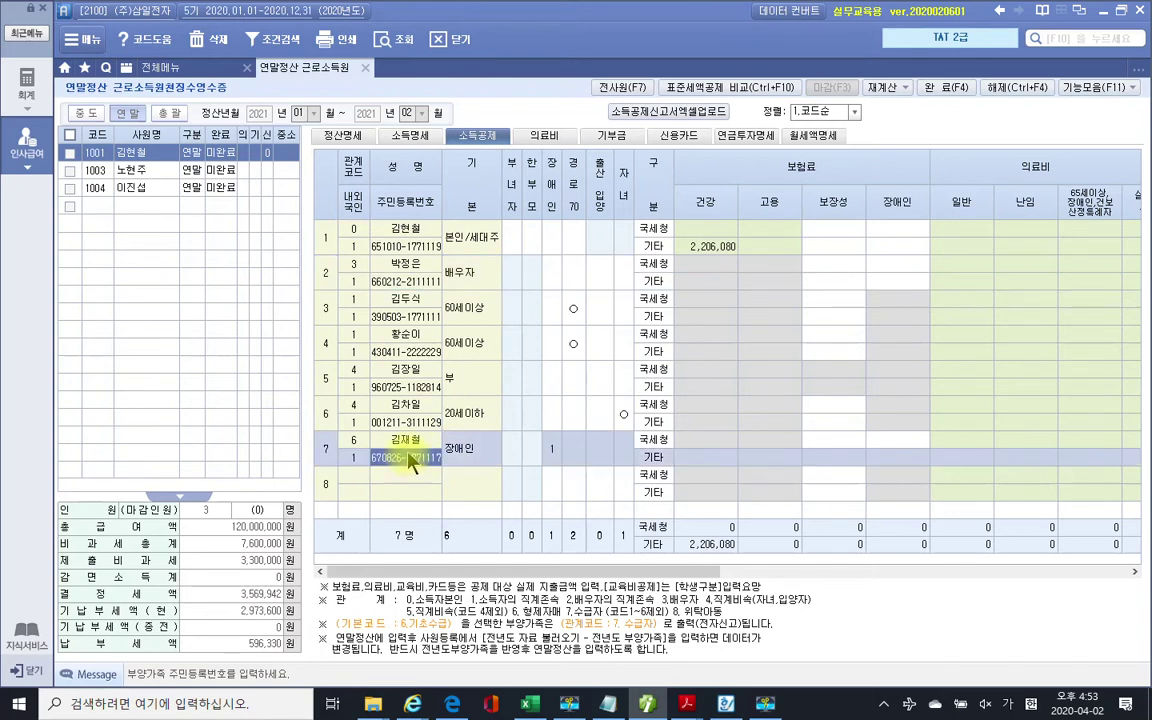
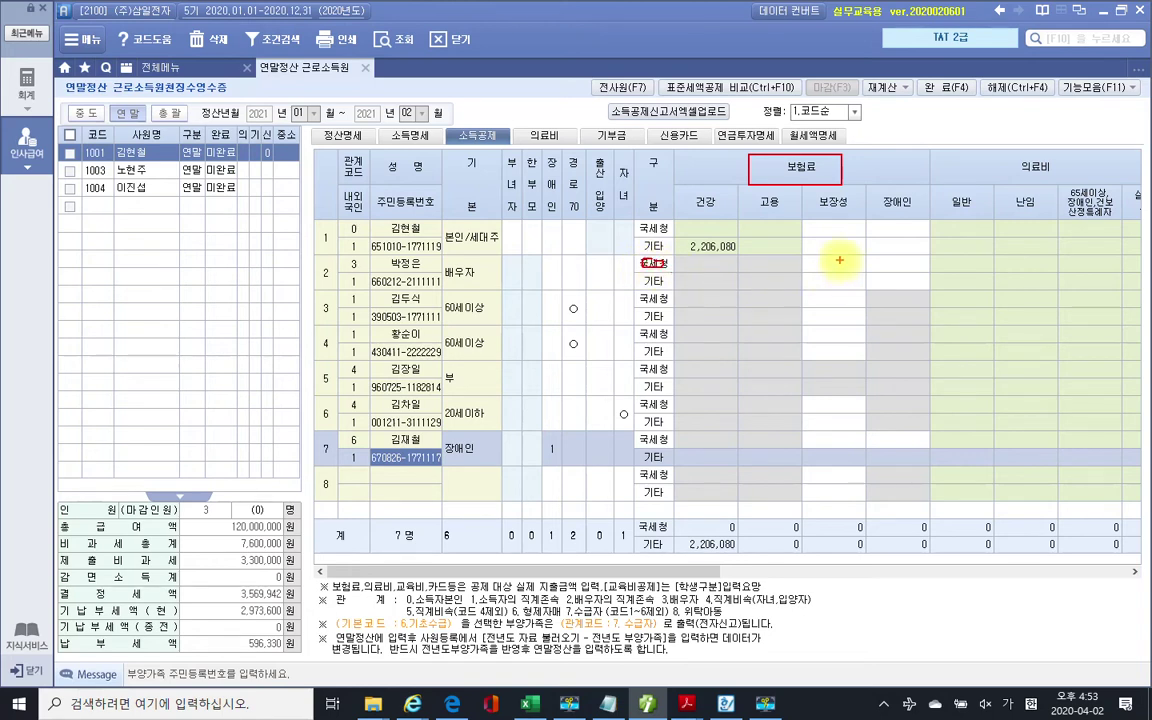
- Enter 700,000 as the spouse's 보장성 보험료 in the 국세청 row
left_click_drag(829, 267, 832, 263)
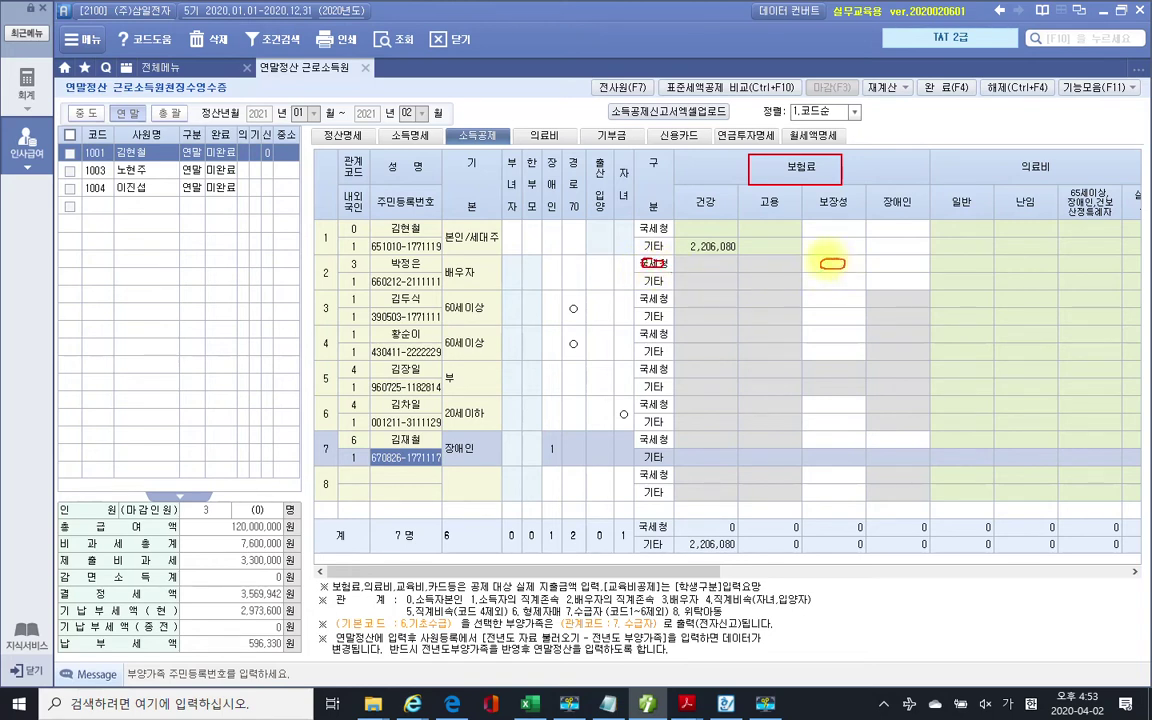
key("Escape")
left_click(828, 270)
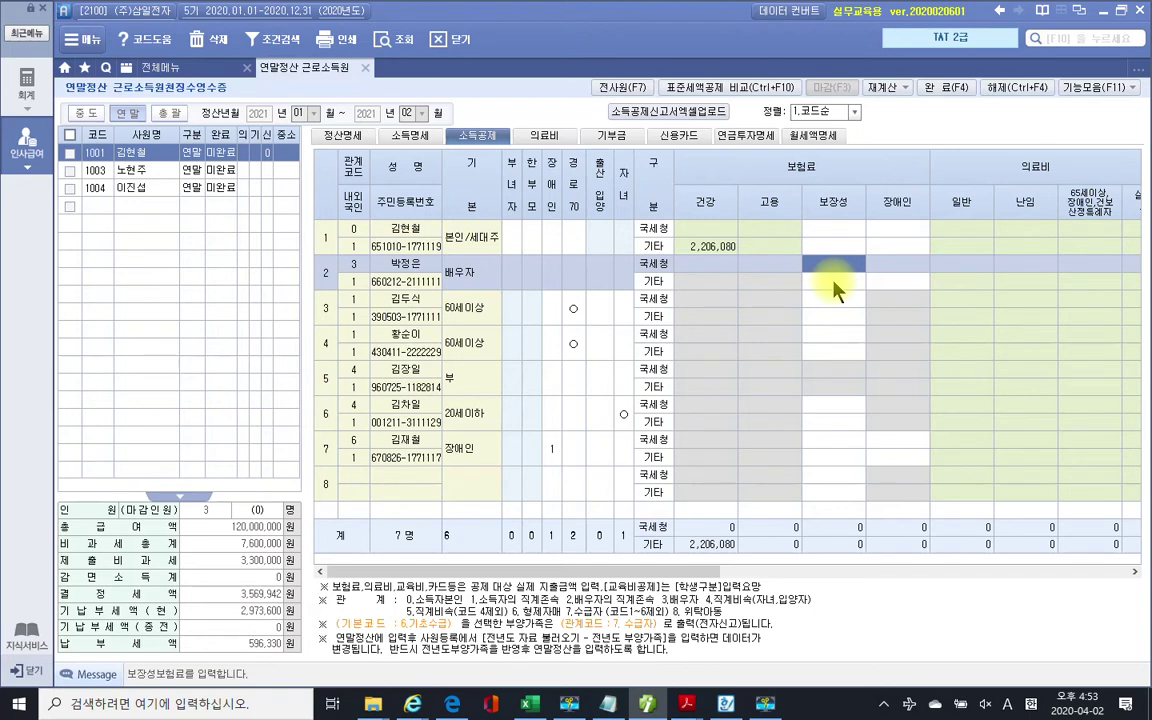
type("4")
key("Return")
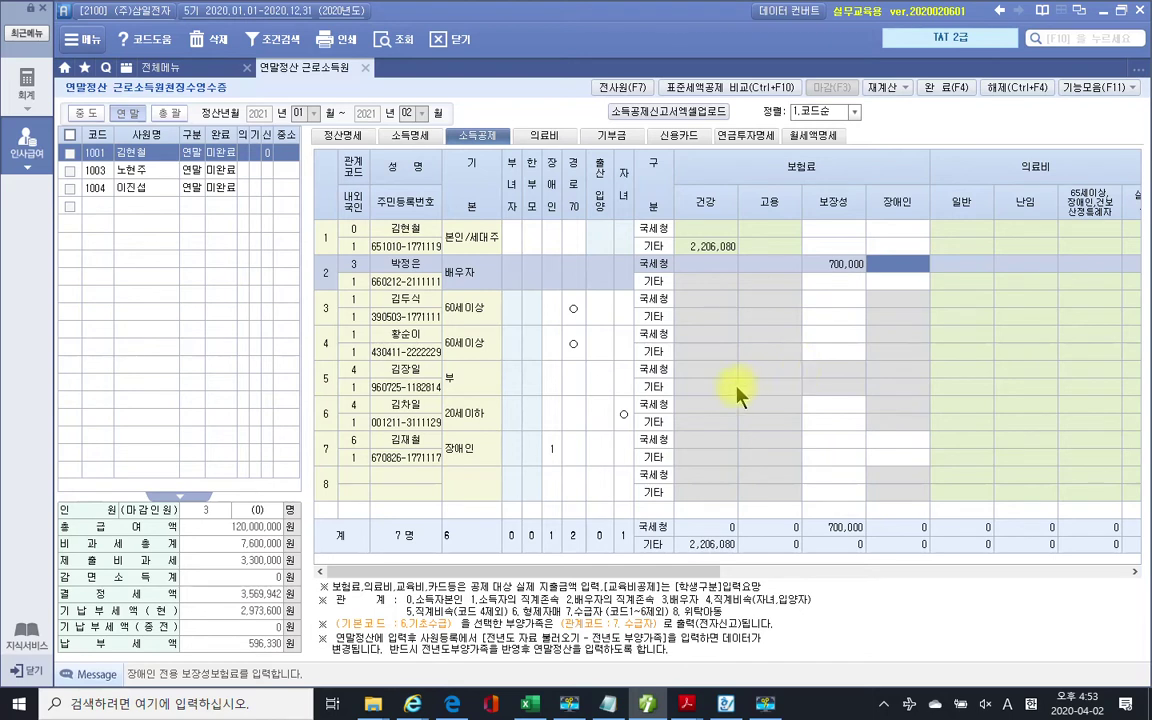
- Enter 900,000 as the disabled sibling's 장애인 보험료 and 800,000 as the employee's own 보장성 보험료, both in the 국세청 rows
left_click(884, 442)
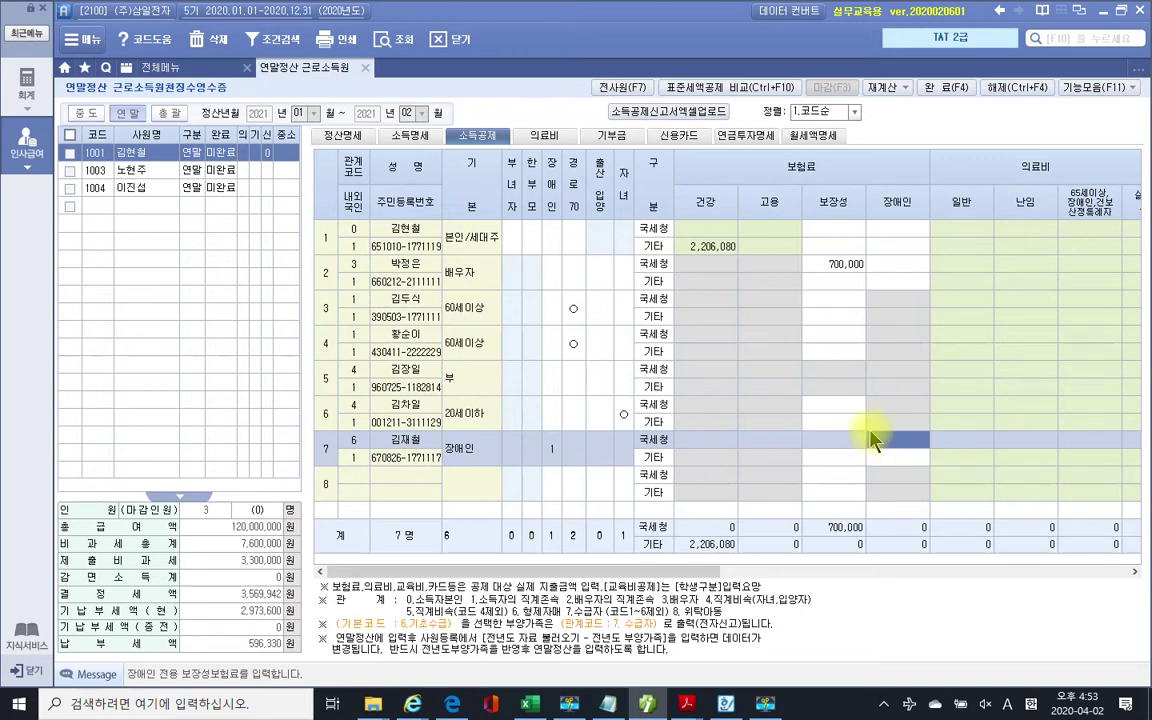
type("9000000")
key("Return")
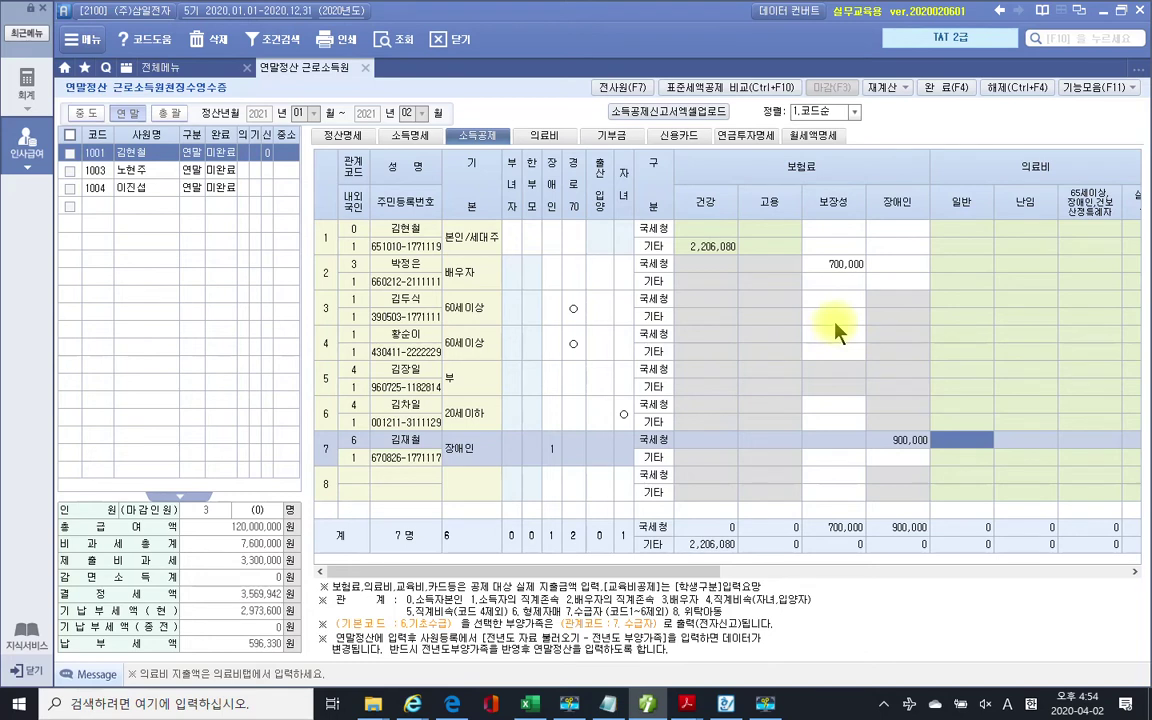
left_click(833, 229)
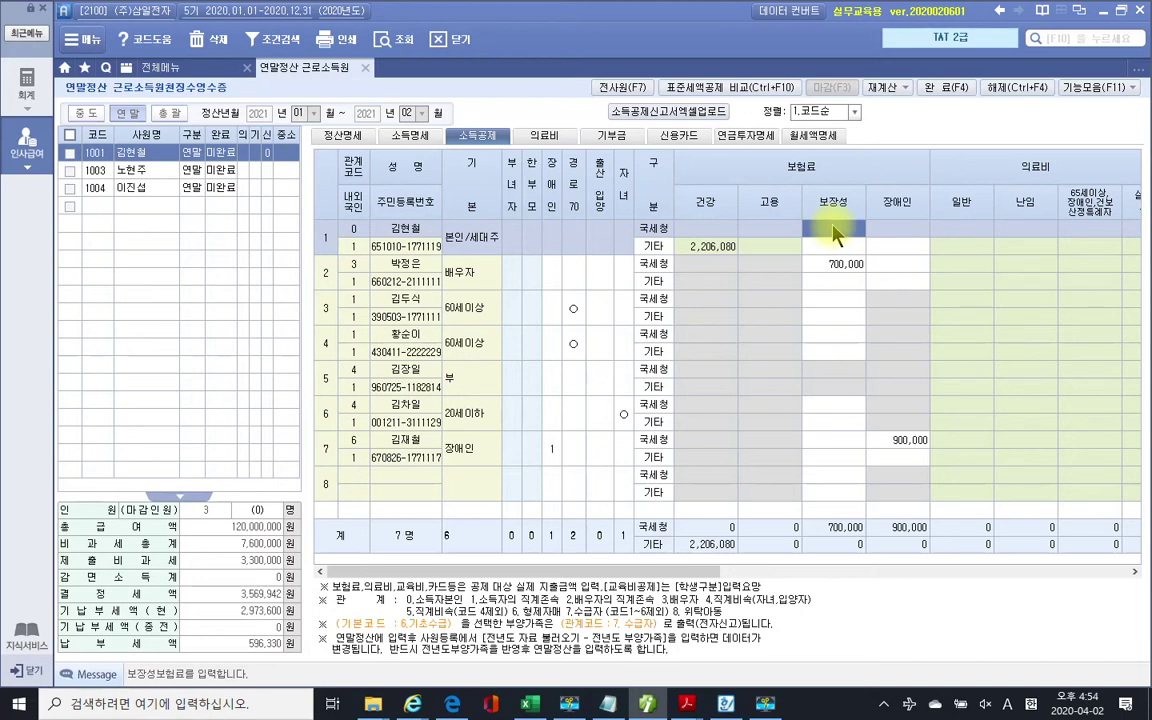
type("8000000")
key("Return")
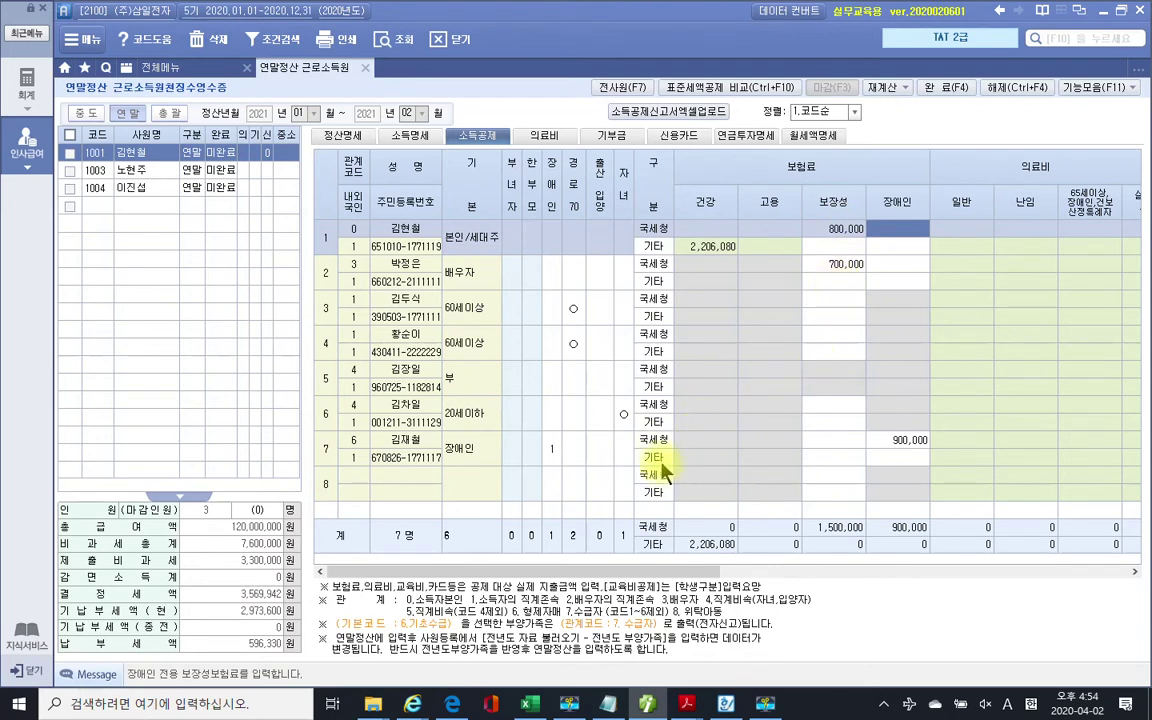
left_click(848, 230)
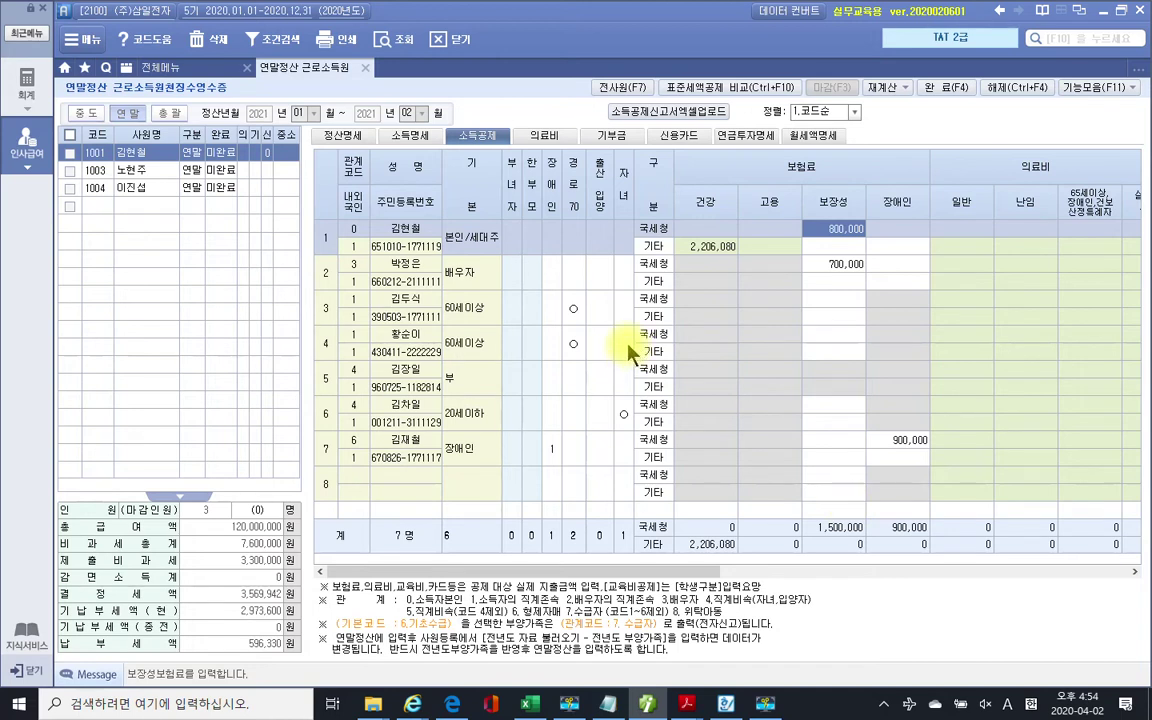
- Check the 60.보장성보험 deduction on the 정산명세 sheet and review its 보장성보험료 breakdown
left_click(346, 140)
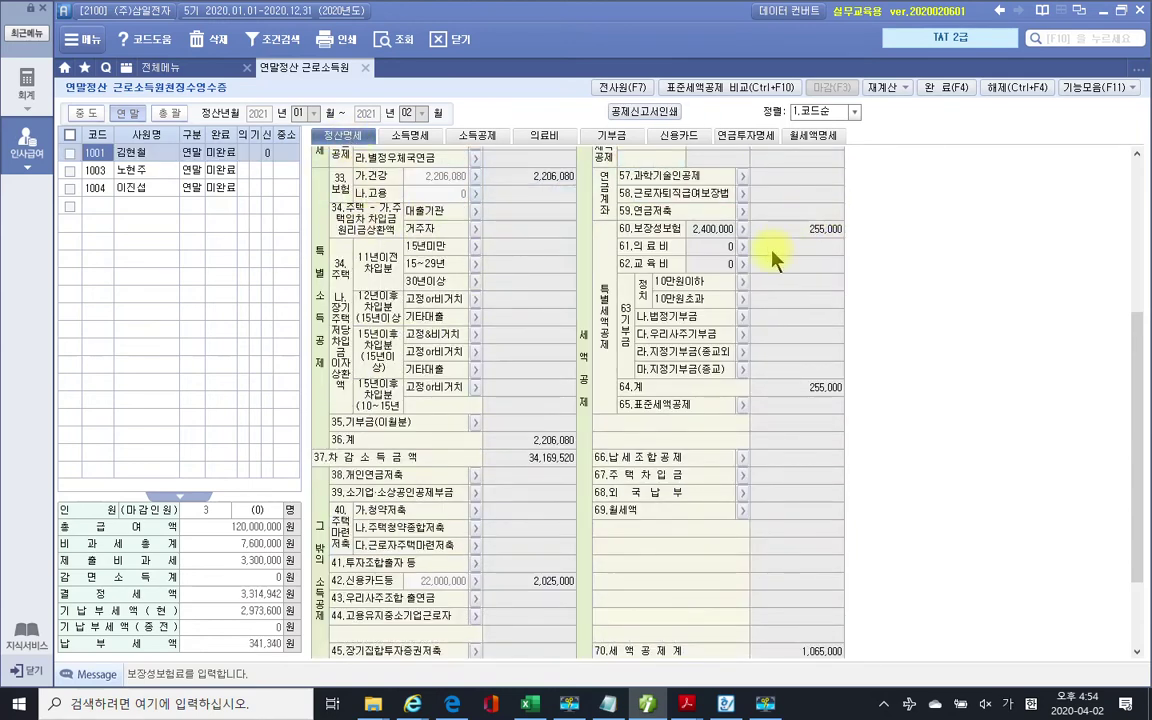
left_click(685, 223)
left_click_drag(752, 240, 867, 244)
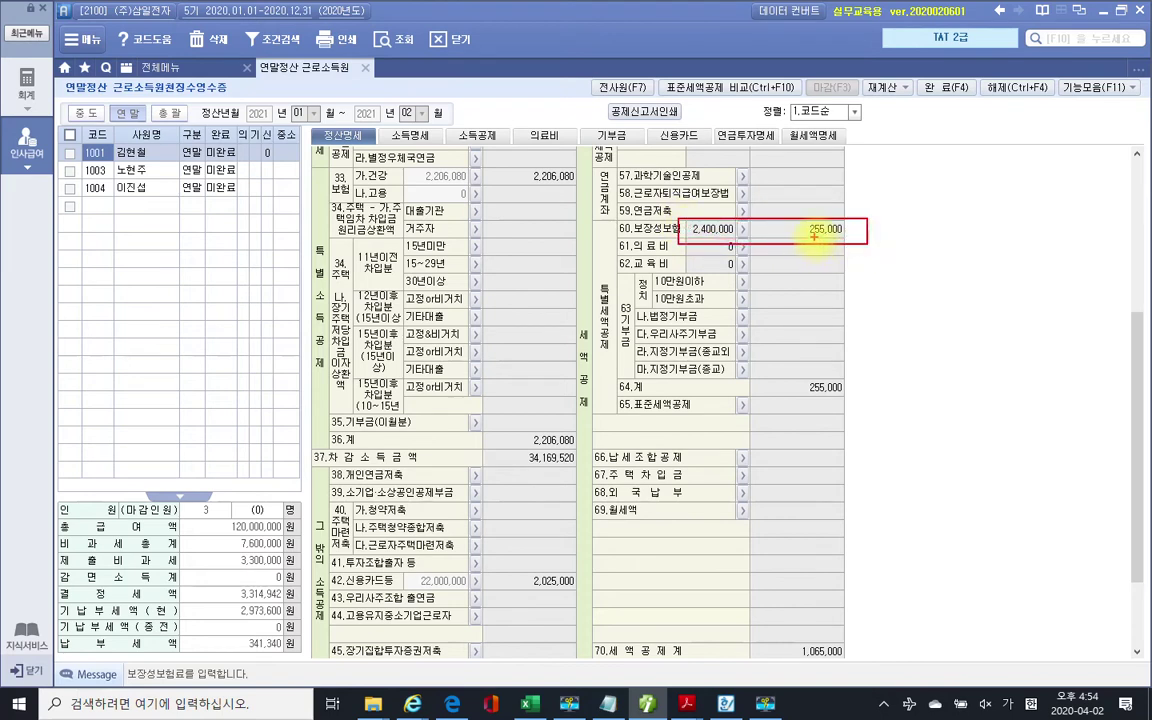
left_click_drag(800, 238, 838, 234)
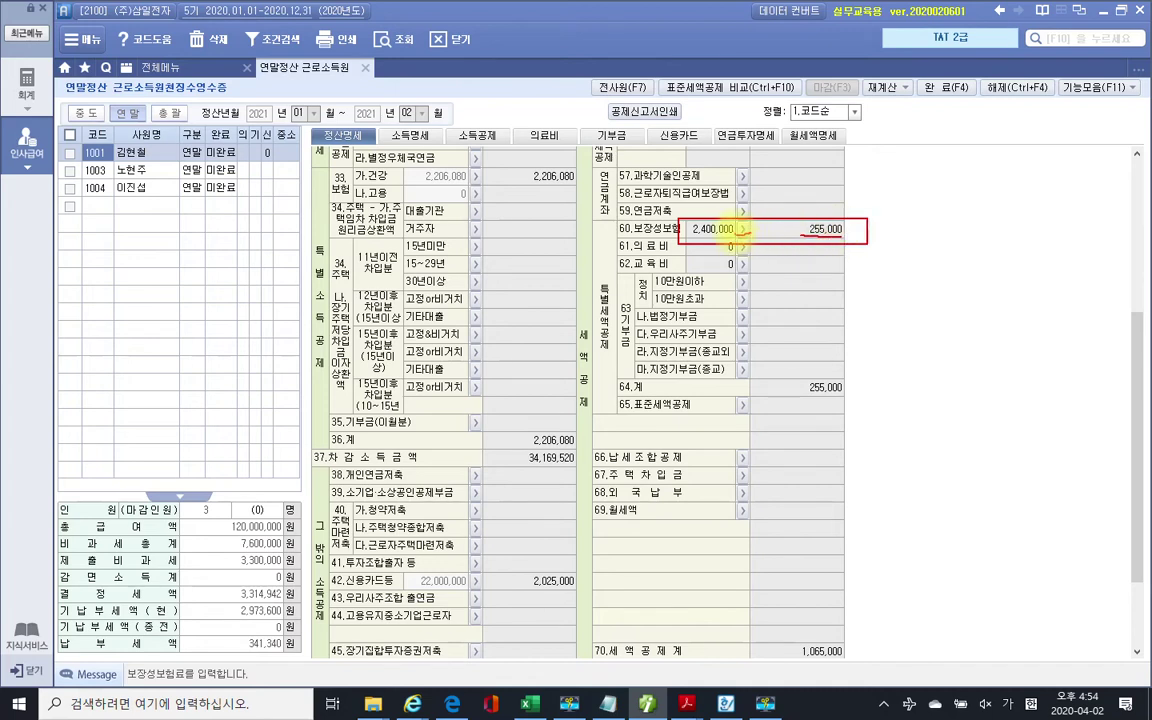
key("Escape")
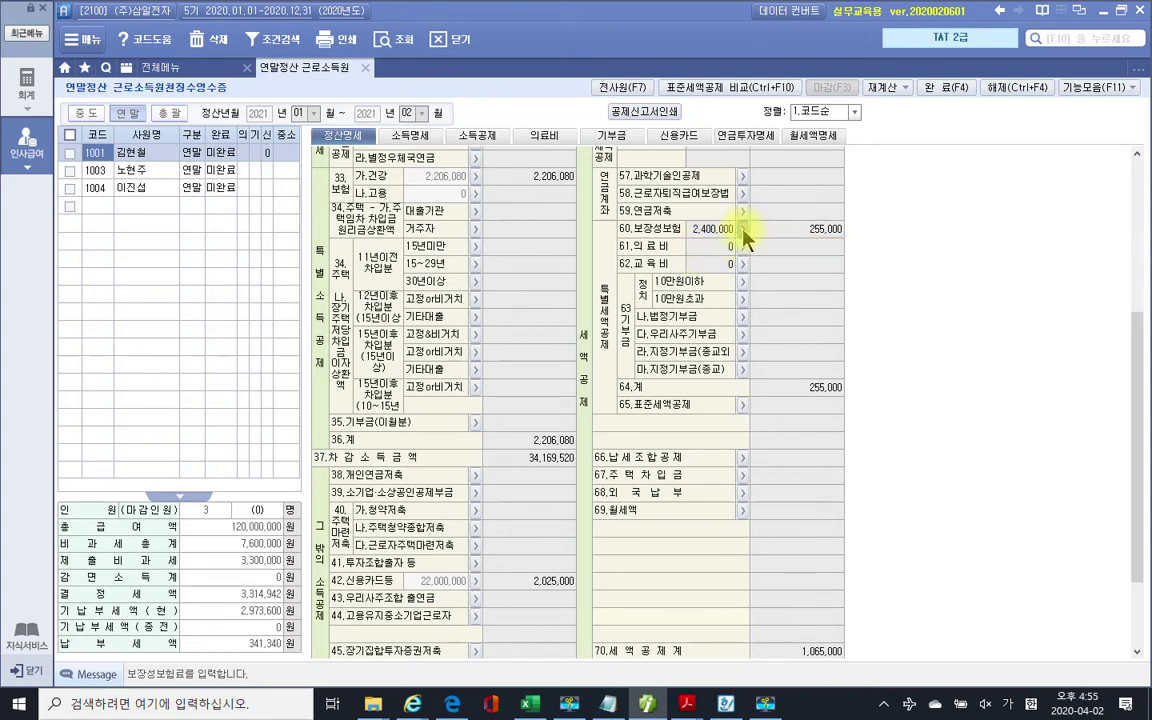
left_click(743, 230)
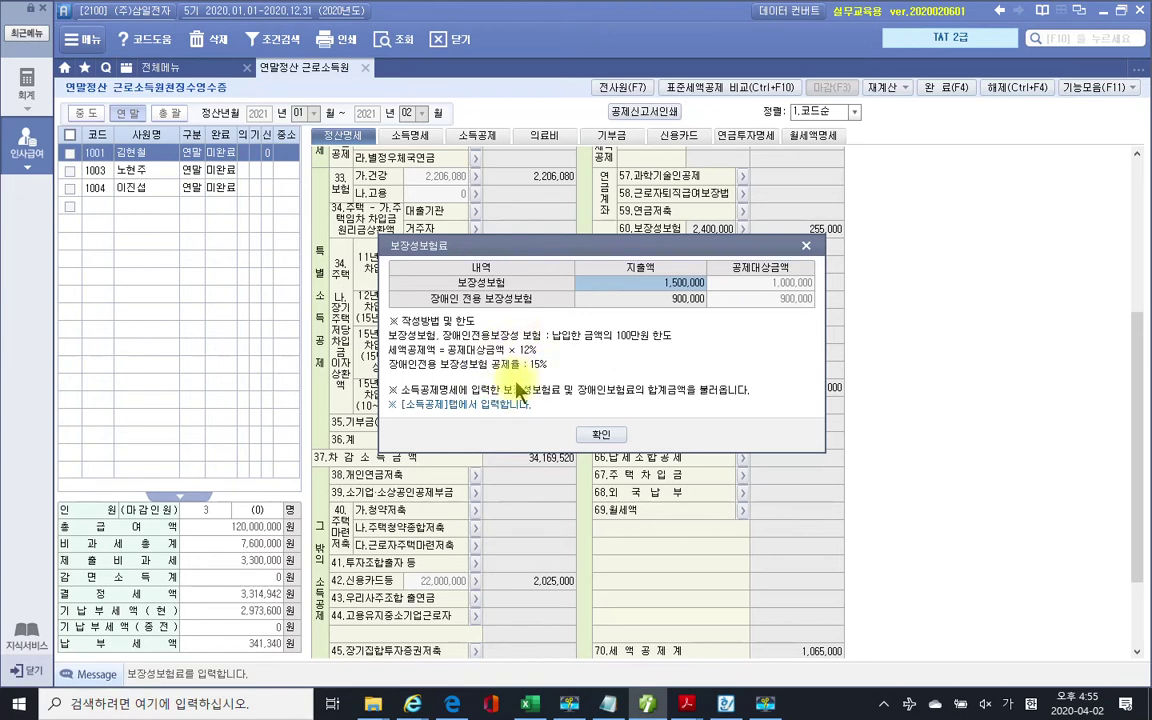
left_click_drag(716, 245, 734, 284)
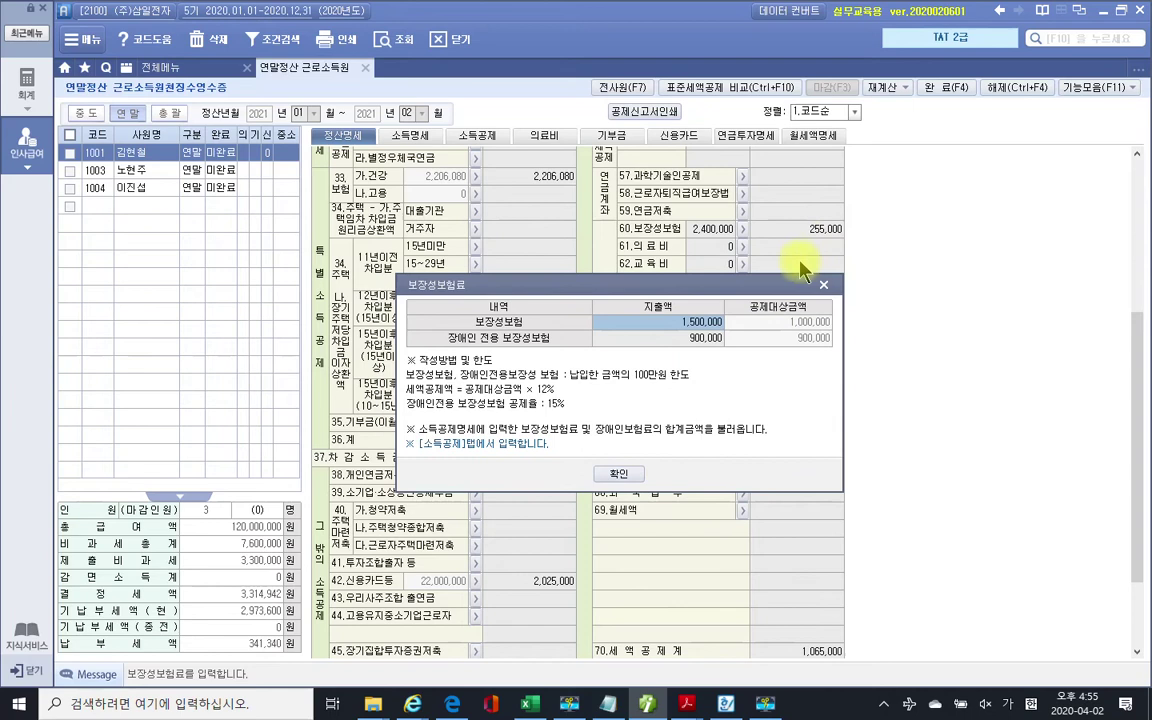
left_click(619, 474)
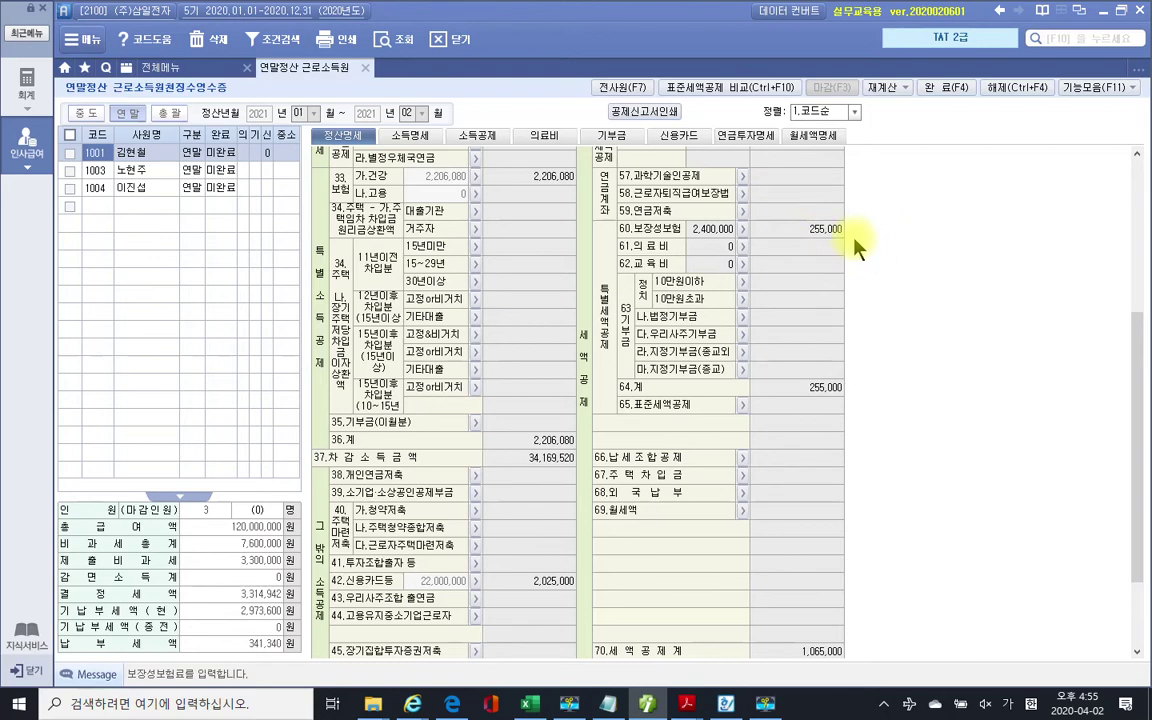
- Switch to 2부 3장(419~474).pdf in Adobe Acrobat Reader and highlight [의료비] in the 자료 4 title
left_click(726, 704)
left_click(726, 704)
mouse_move(690, 707)
left_click(770, 620)
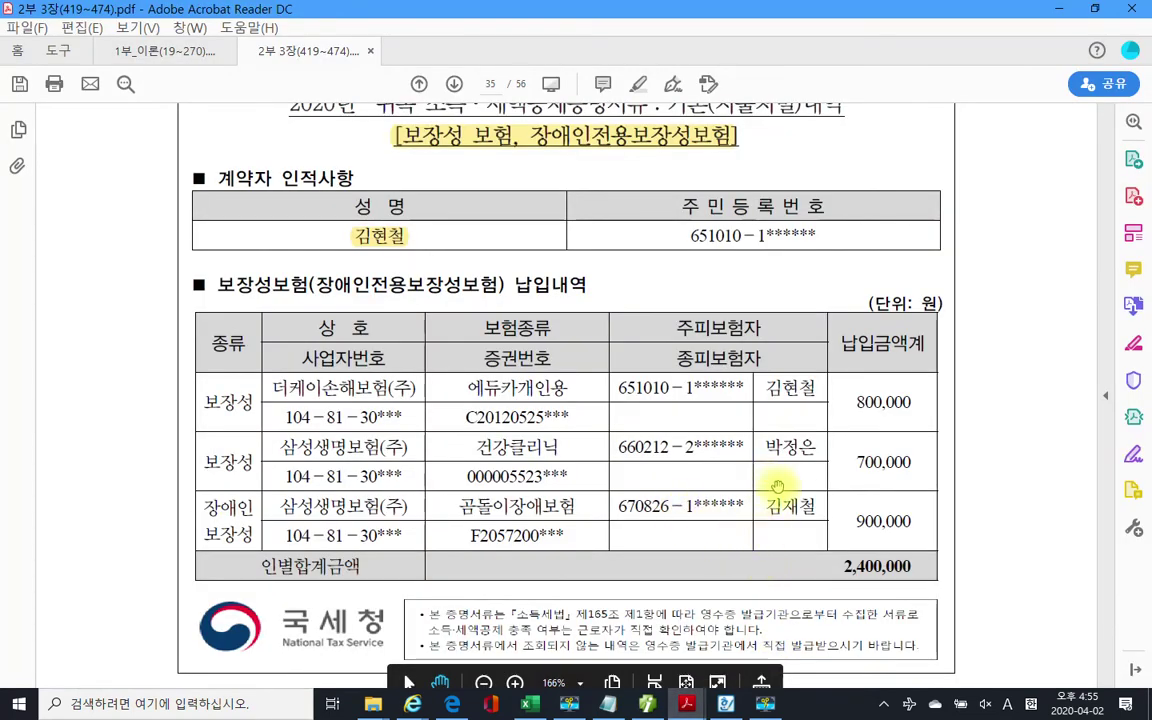
scroll(686, 466, "down", 5)
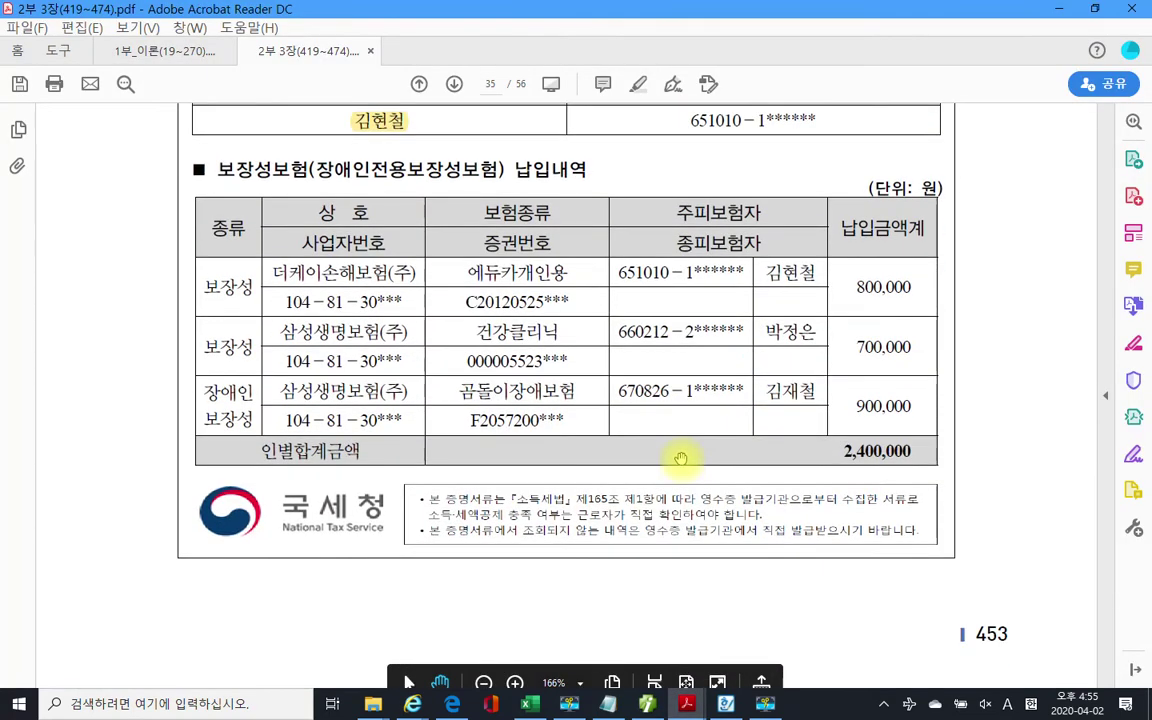
scroll(680, 458, "down", 12)
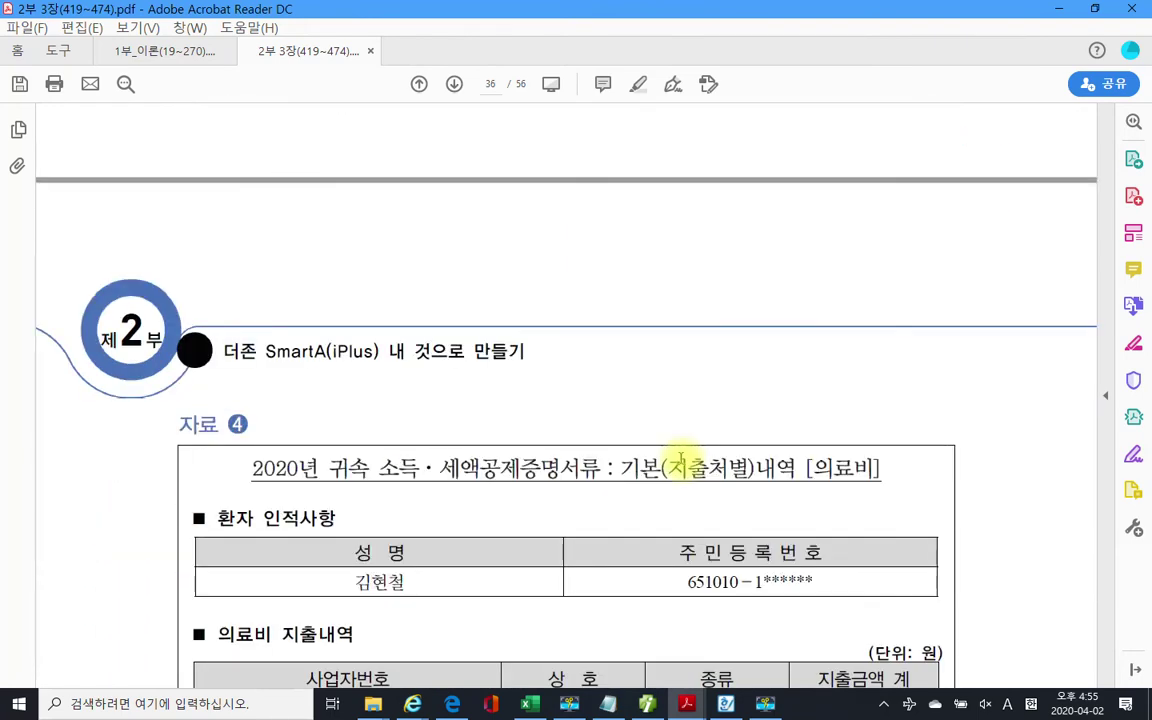
scroll(680, 458, "down", 1)
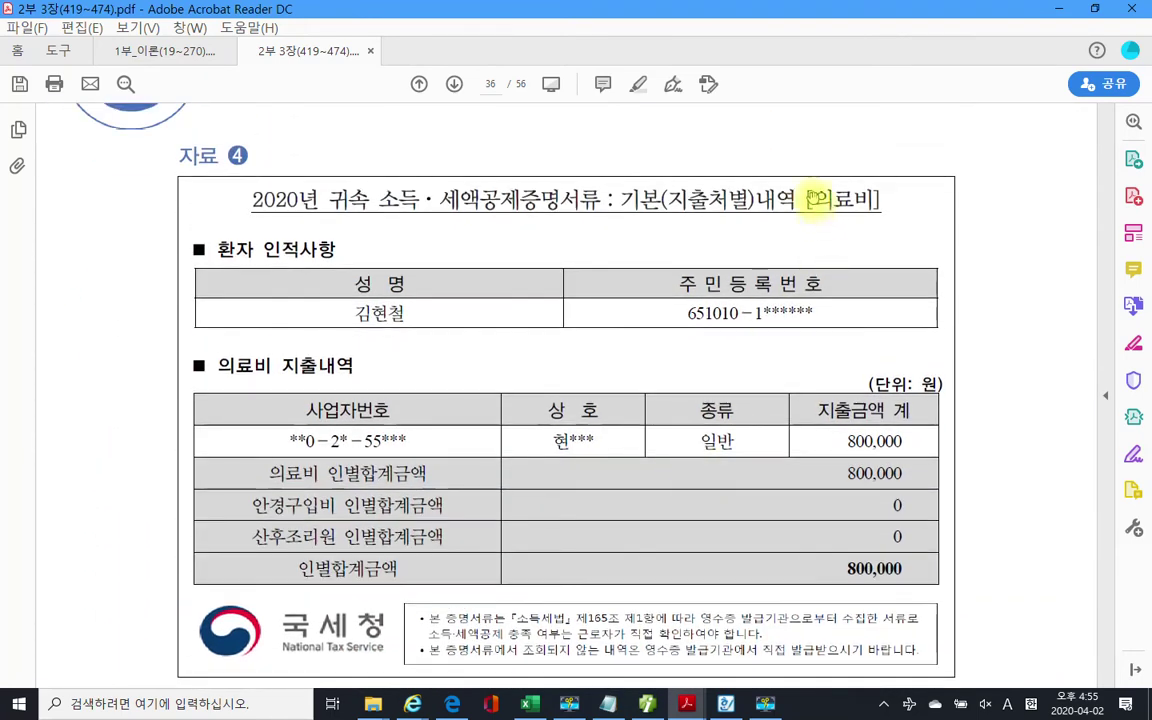
left_click_drag(812, 199, 880, 200)
right_click(866, 210)
left_click(920, 247)
- Highlight the patient's name under 환자 인적사항 in the 자료 4 certificate
scroll(566, 478, "down", 1)
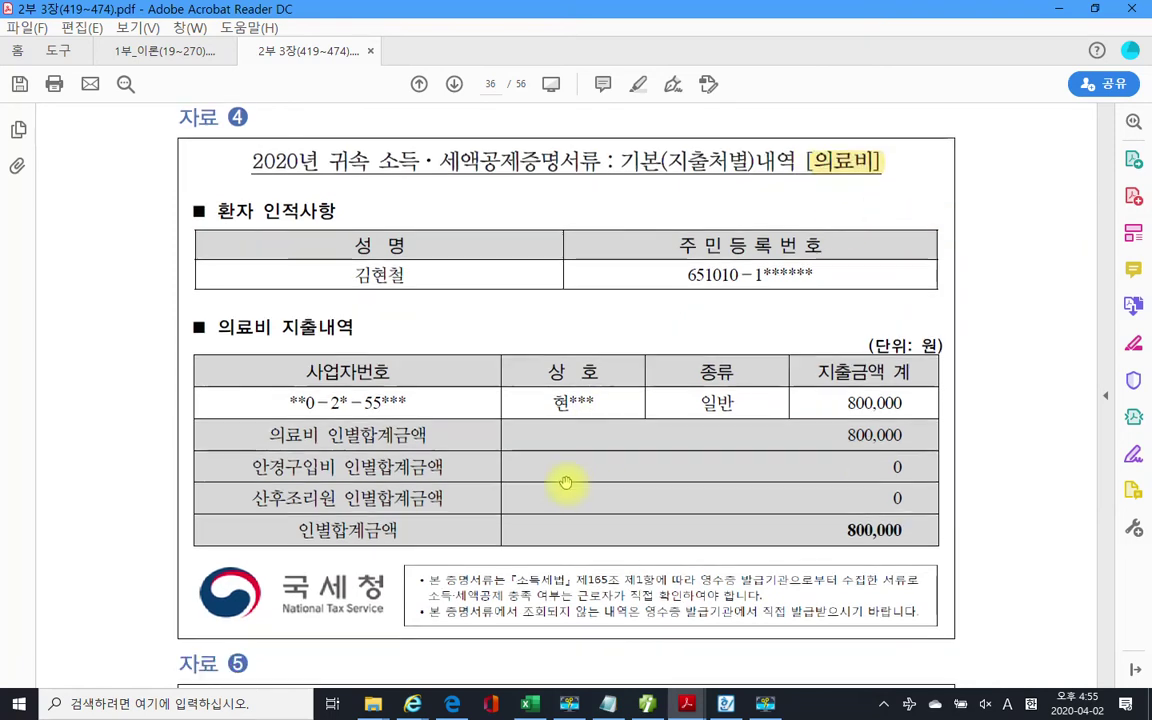
left_click_drag(354, 275, 416, 273)
right_click(395, 281)
left_click(425, 321)
scroll(541, 533, "down", 1)
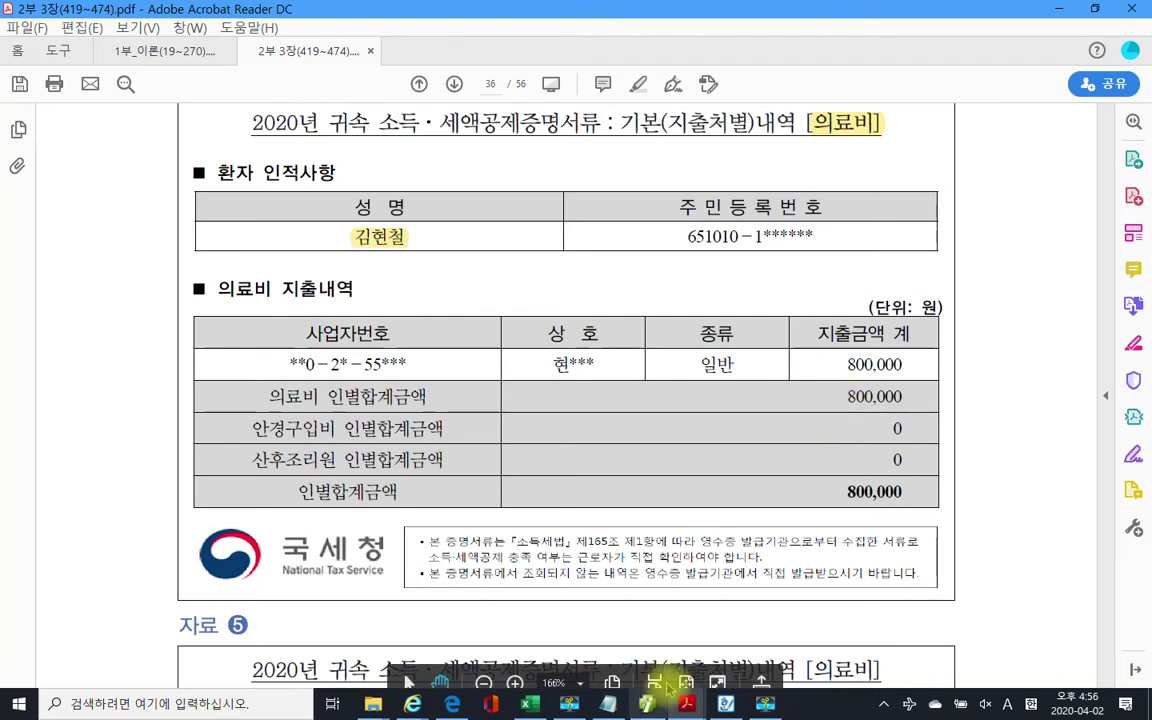
- Switch back to SmartA and add the employee (본인) as the 공제대상자 in row 1 of the 의료비 sheet
mouse_move(649, 707)
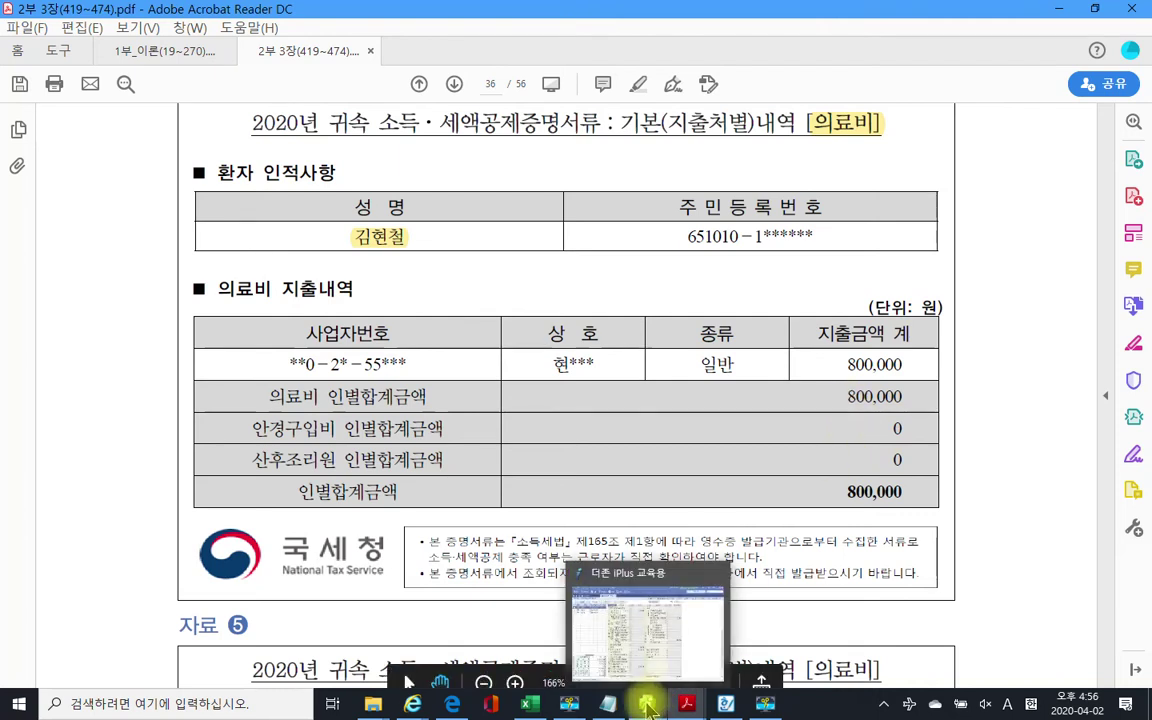
left_click(649, 707)
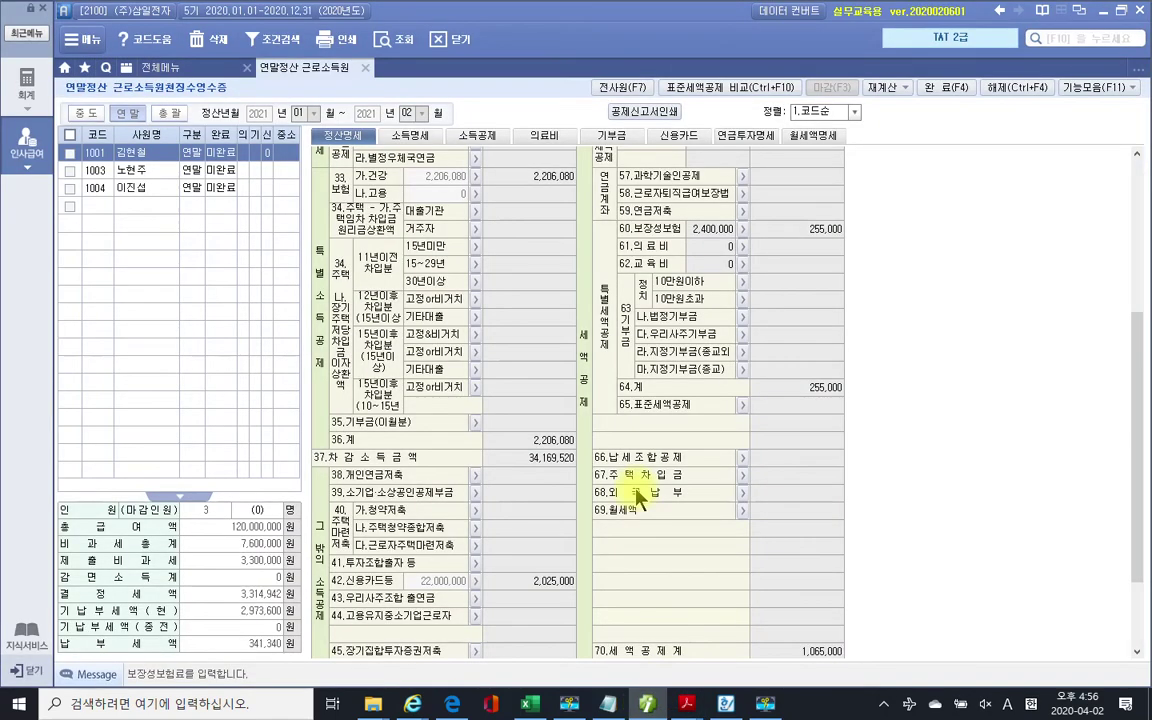
left_click(547, 139)
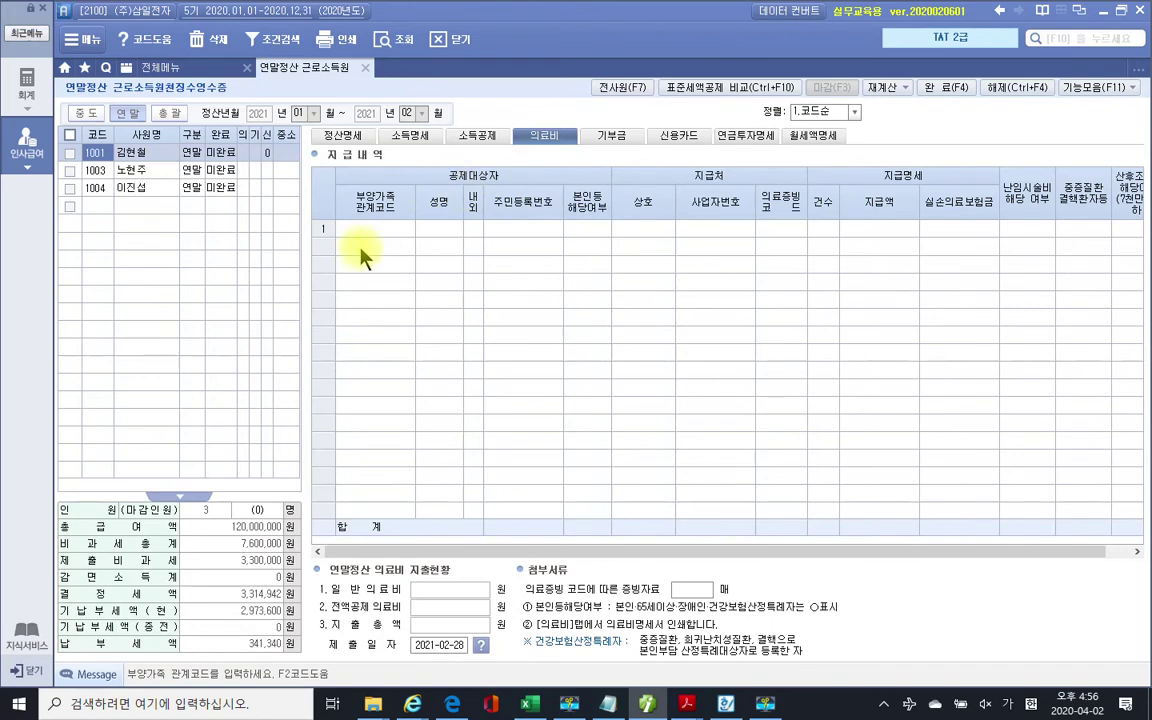
left_click(376, 229)
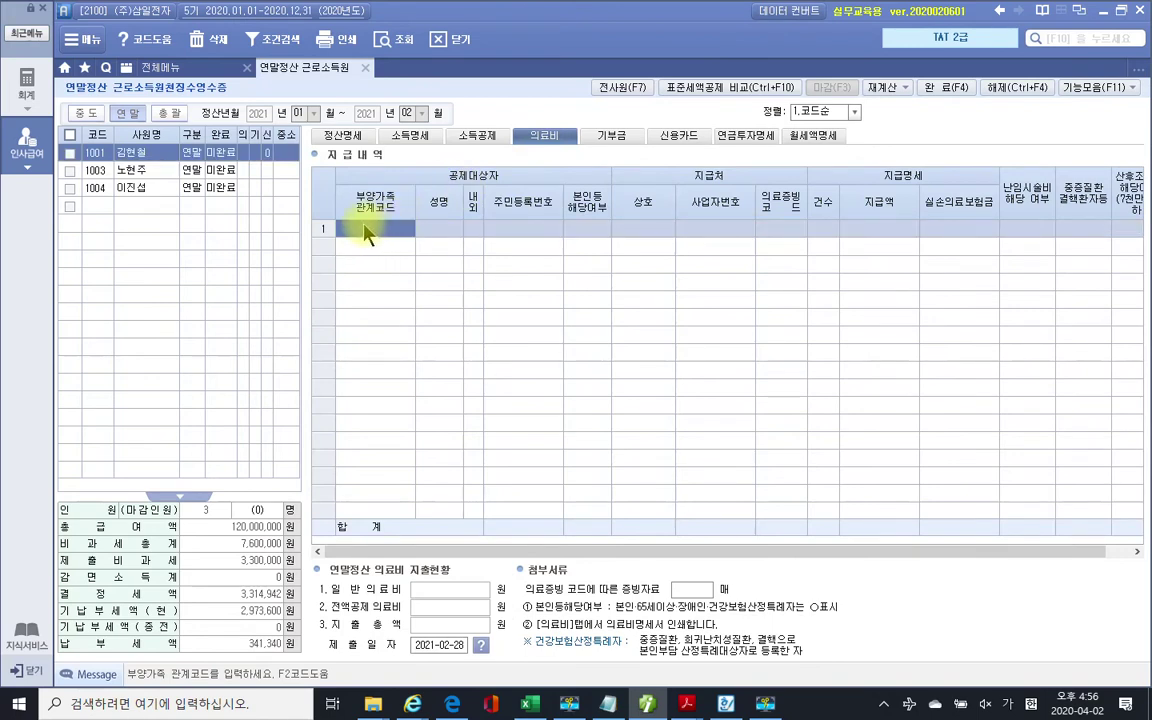
key("F2")
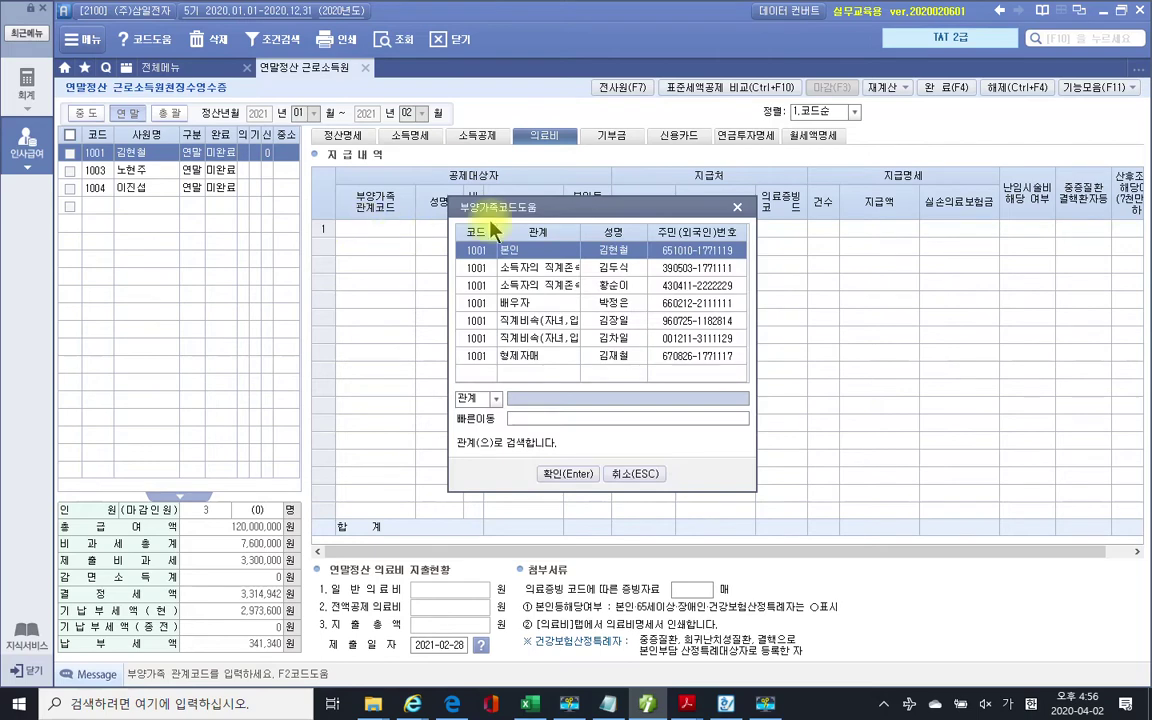
left_click(567, 473)
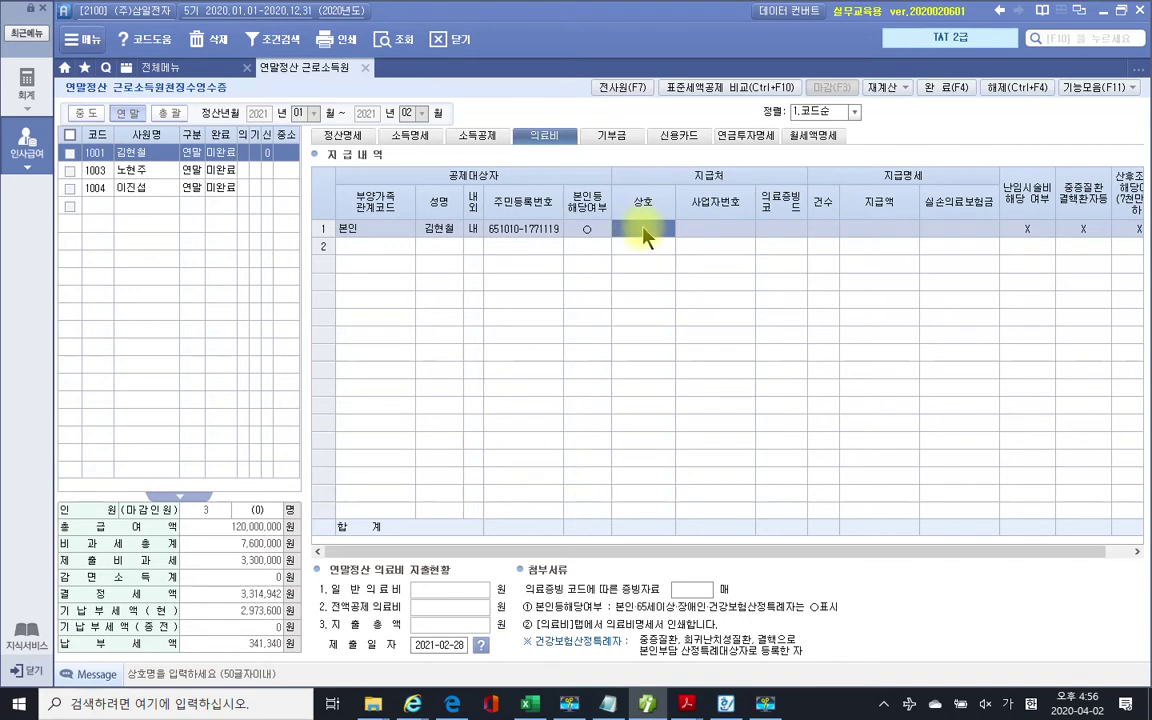
- Complete row 1 of the 의료비 sheet with 의료증빙코드 국세청, 건수 1 and 지급액 800,000
left_click(705, 231)
left_click(767, 232)
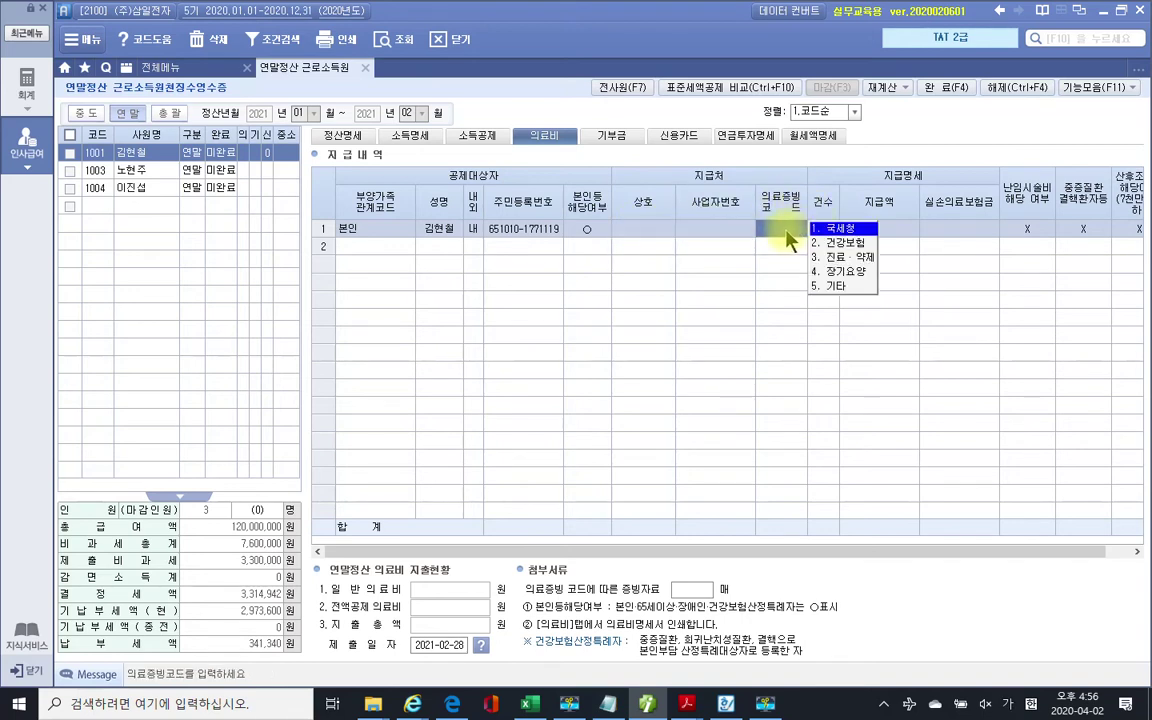
left_click(830, 229)
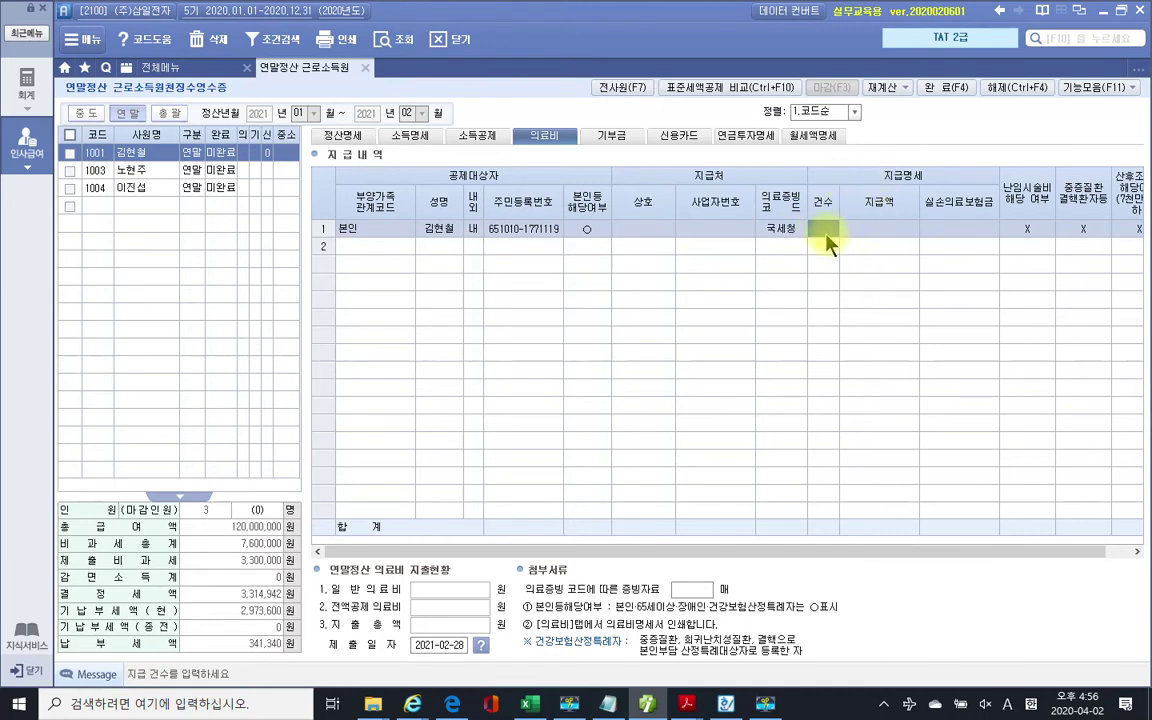
type("1")
key("Return")
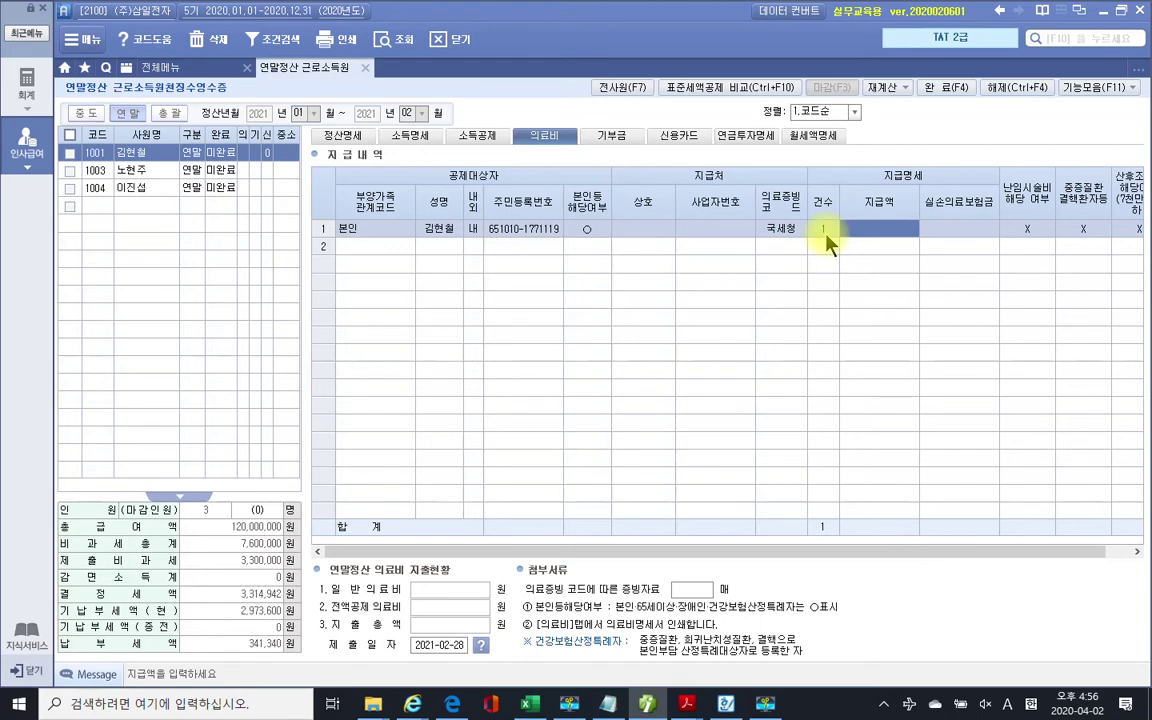
type("8000000")
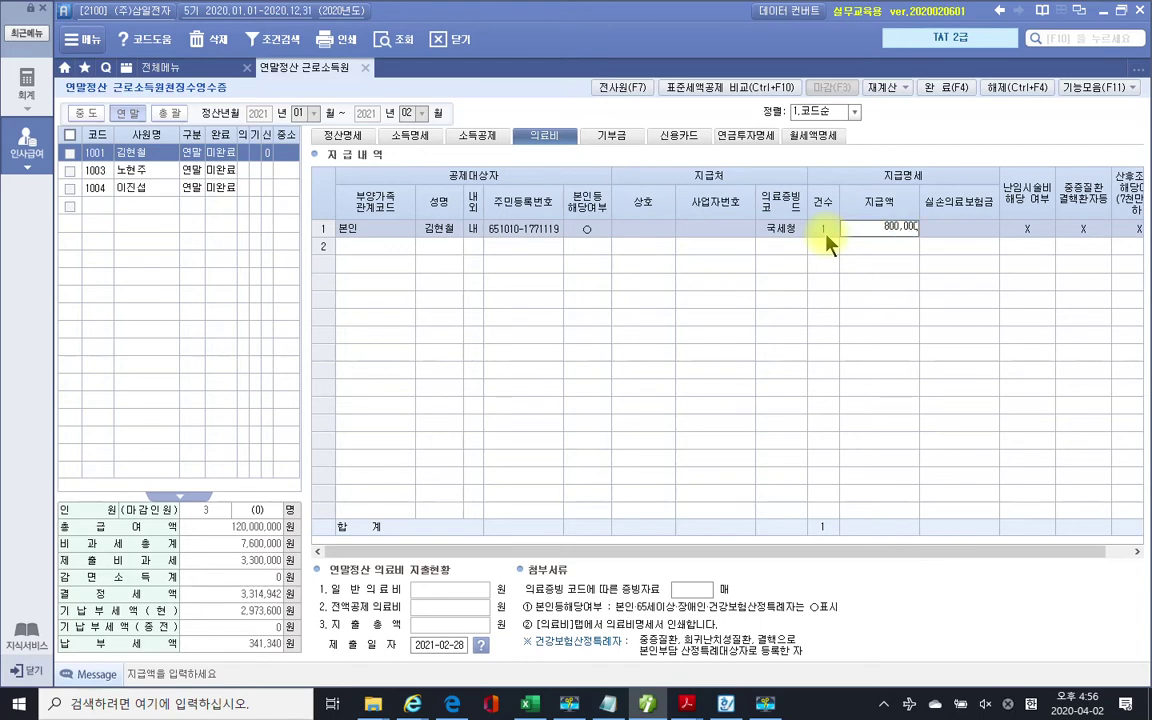
key("Return")
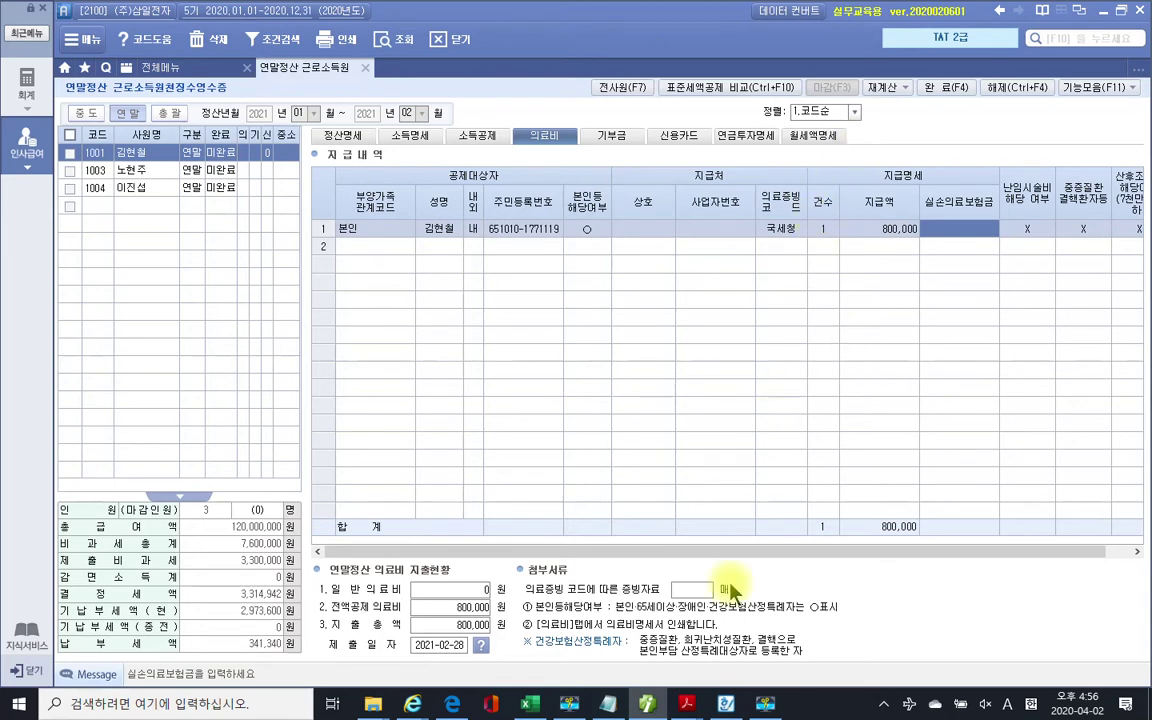
- Switch to 2부 3장(419~474).pdf in Adobe Acrobat Reader and review the patient and expense details in the 자료 5 의료비 certificate
left_click(686, 703)
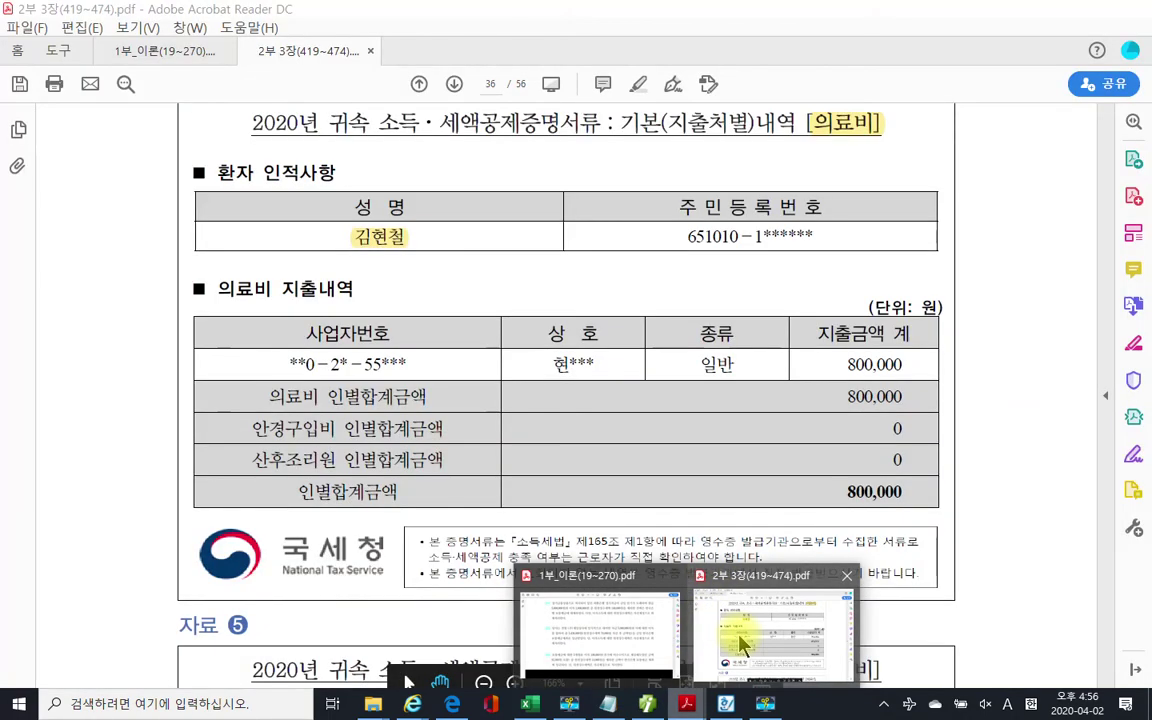
left_click(740, 645)
scroll(726, 496, "down", 5)
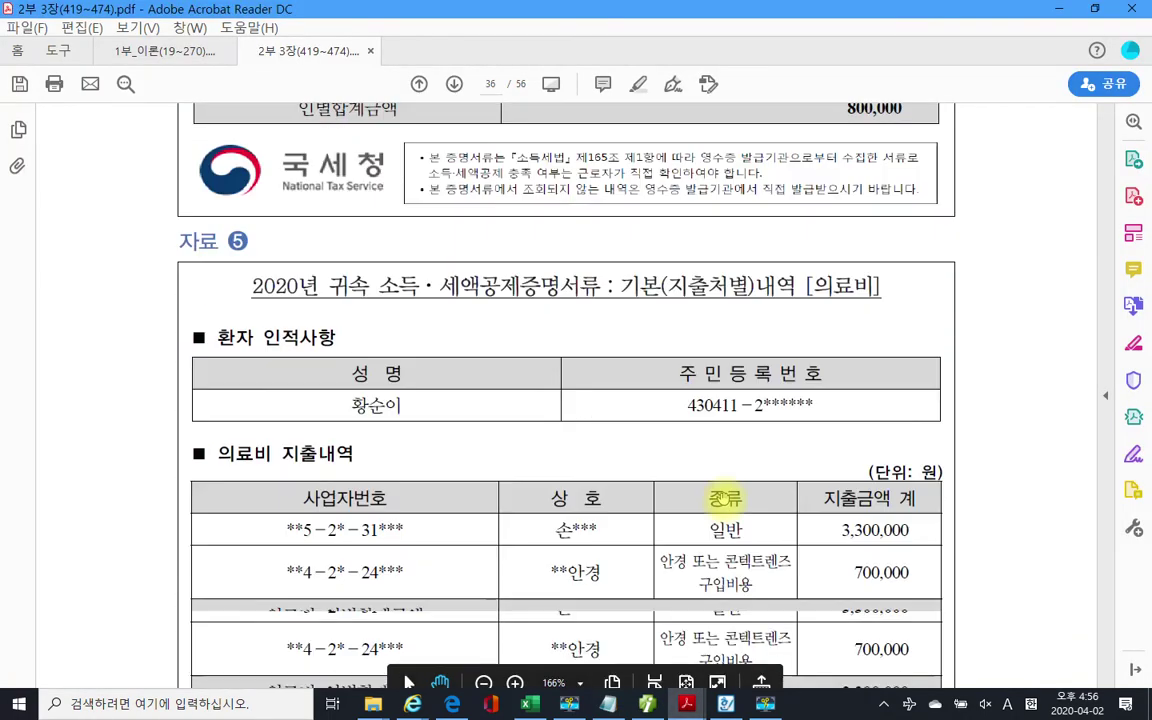
scroll(726, 496, "down", 3)
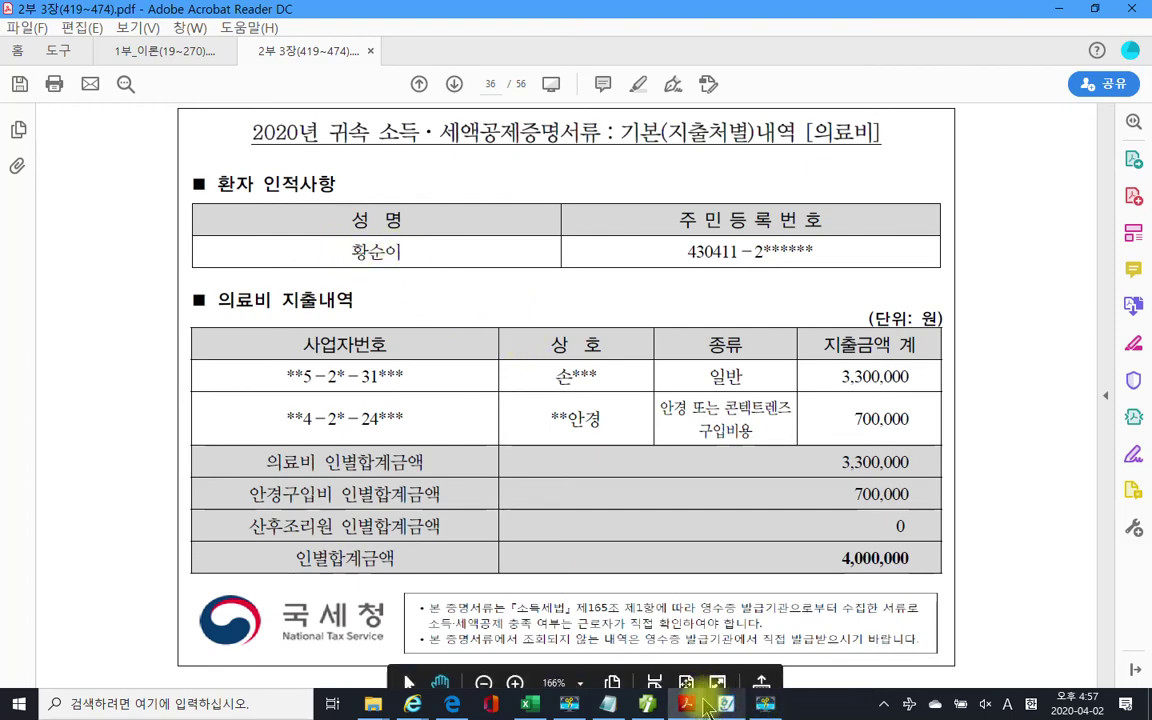
- Switch back to SmartA, check the dependents on the 소득공제 sheet, and return to the 의료비 sheet
left_click(647, 704)
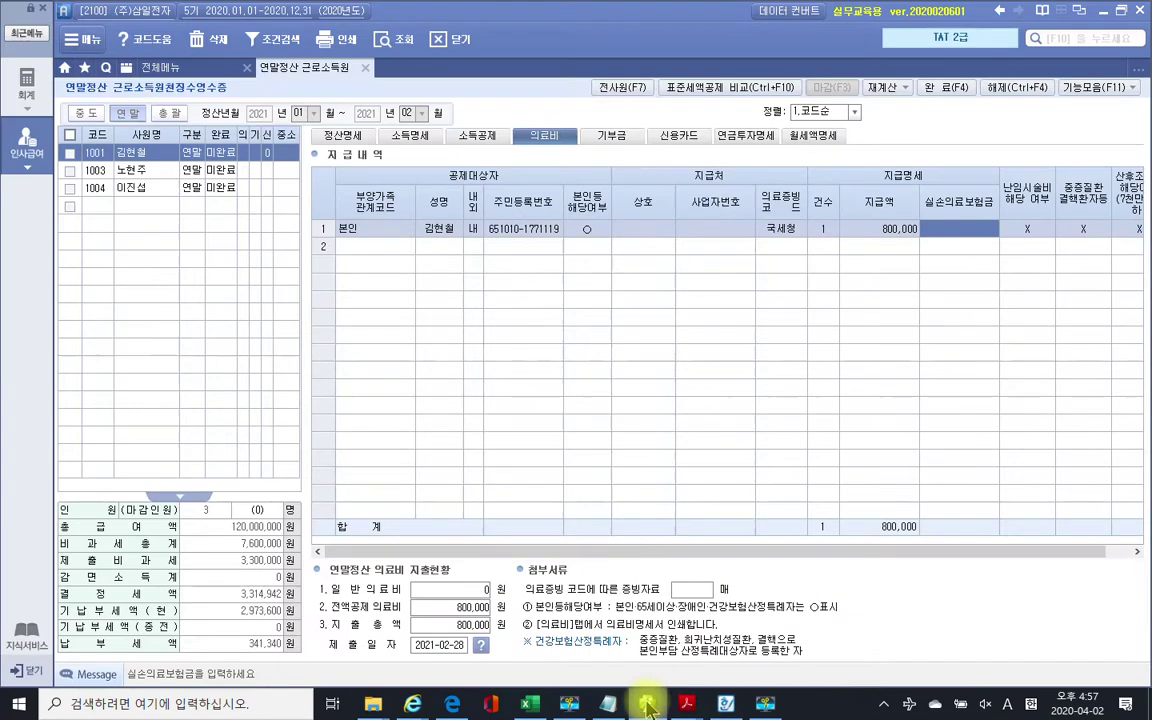
left_click(477, 135)
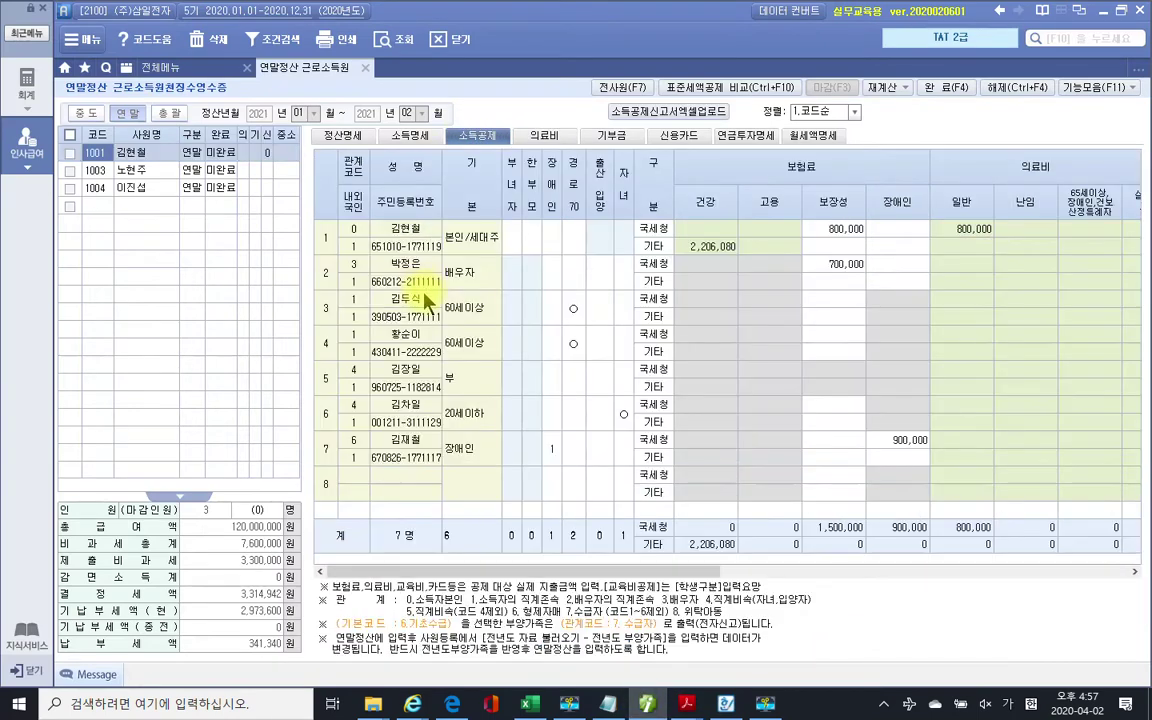
left_click(545, 137)
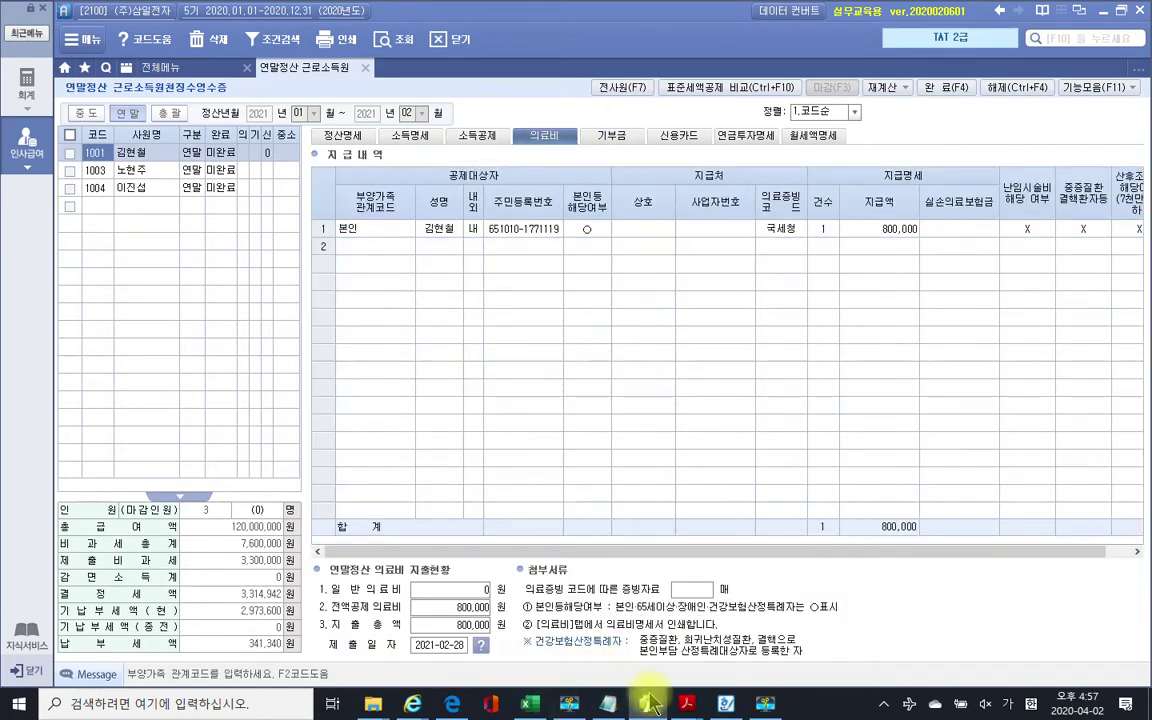
- Switch to the PDF, circle 일반 and 안경구입비 in the 자료 5 certificate, and write 500,000 in the 안경구입비 row
key("alt+Tab")
scroll(549, 531, "down", 1)
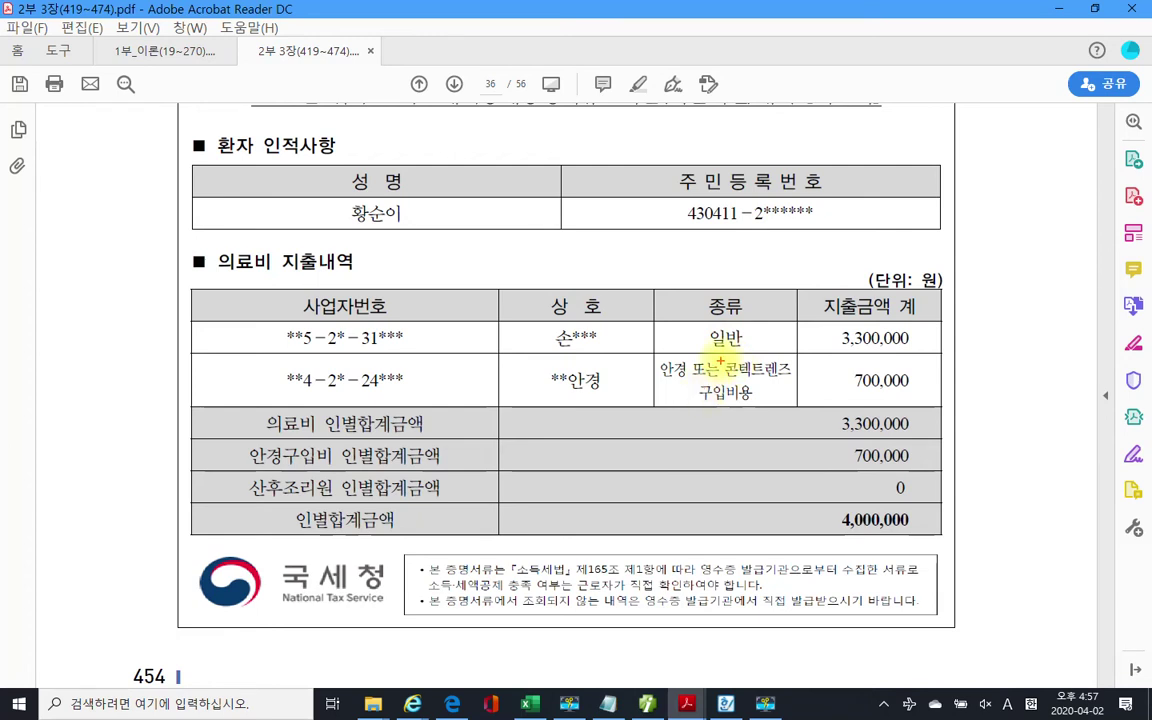
left_click_drag(722, 337, 743, 337)
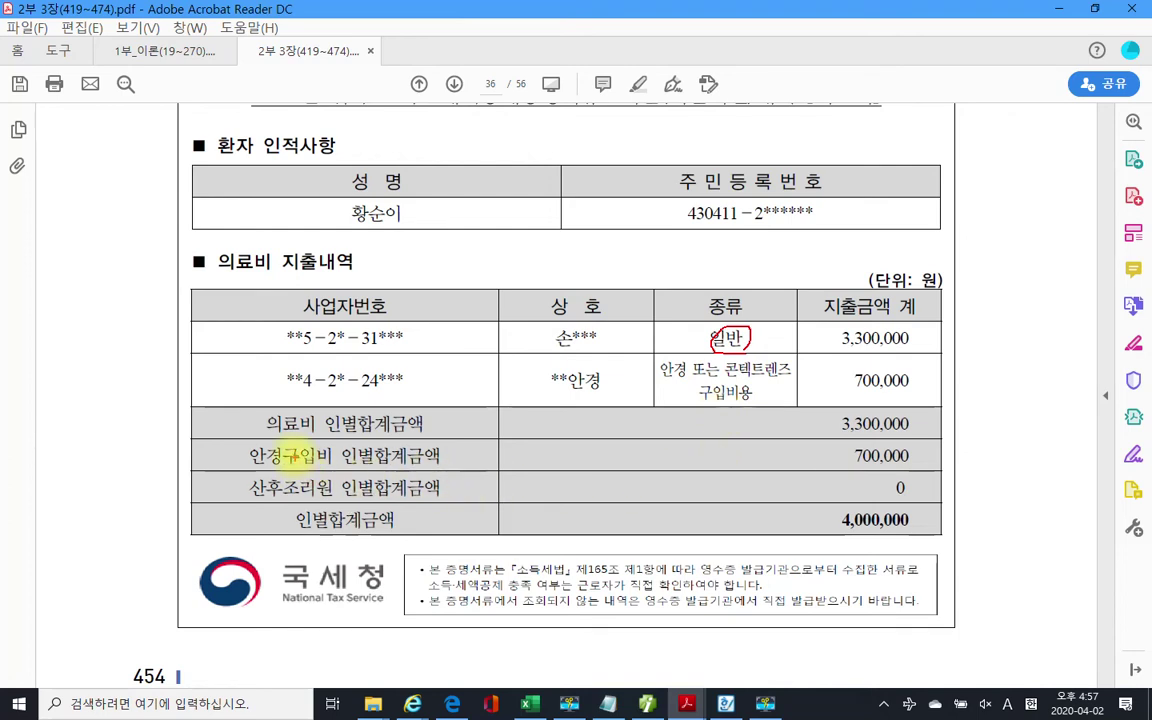
mouse_move(282, 445)
left_mouse_down()
mouse_move(243, 460)
mouse_move(304, 475)
mouse_move(316, 444)
mouse_move(284, 441)
left_mouse_up()
mouse_move(490, 467)
left_mouse_down()
mouse_move(517, 443)
mouse_move(555, 455)
mouse_move(542, 462)
mouse_move(592, 455)
mouse_move(586, 465)
mouse_move(610, 440)
mouse_move(630, 445)
mouse_move(632, 464)
mouse_move(685, 449)
left_mouse_up()
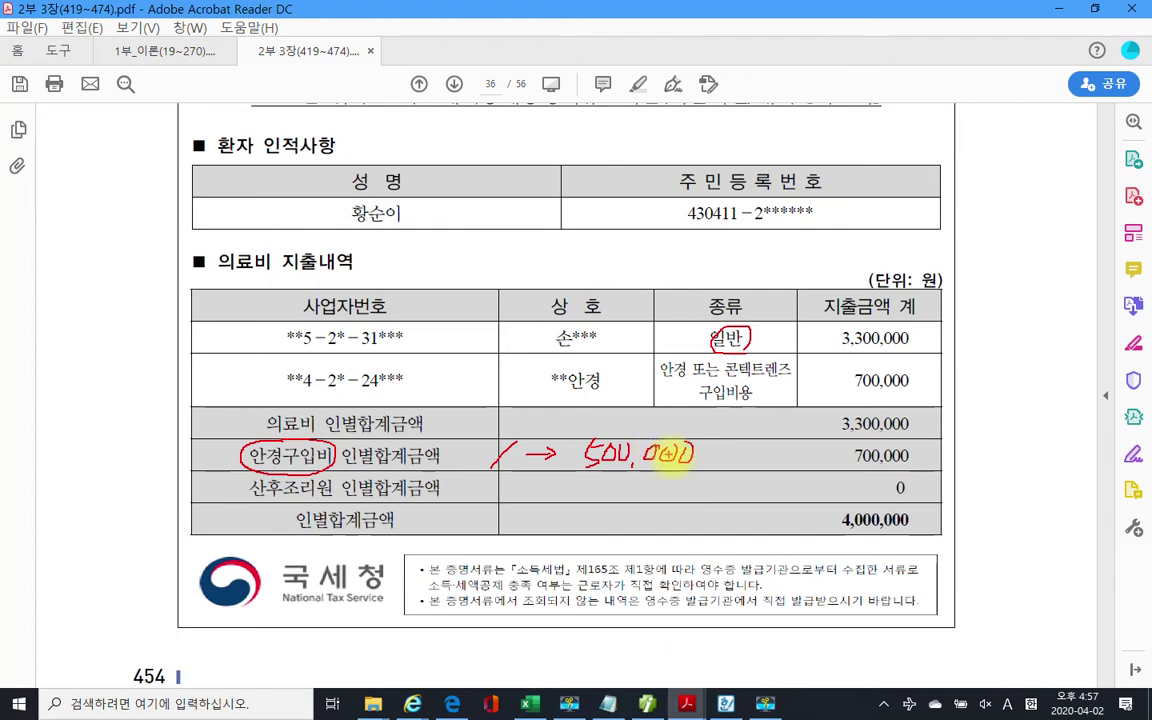
- Strike out the 700,000 안경구입비 total and mark the 인별합계금액 in 자료 5, and clear all pen marks
left_click_drag(845, 455, 854, 455)
left_click_drag(849, 450, 910, 459)
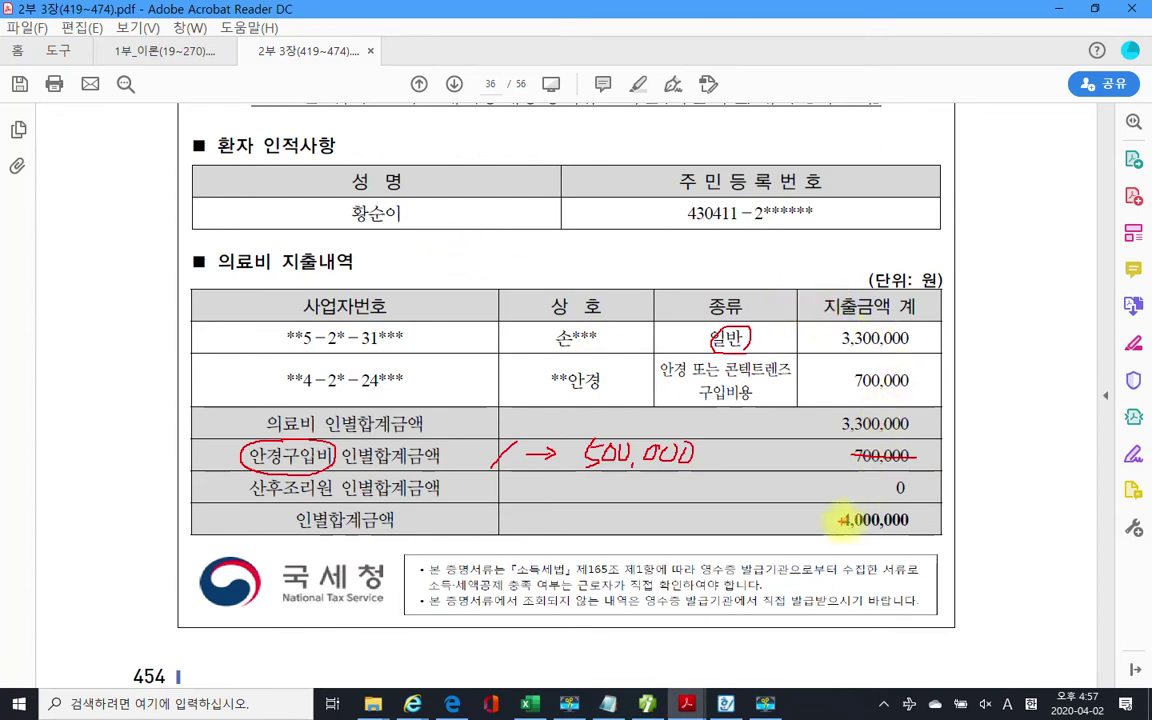
mouse_move(831, 521)
left_mouse_down()
mouse_move(926, 521)
mouse_move(985, 543)
mouse_move(1010, 501)
mouse_move(1065, 522)
mouse_move(1062, 535)
mouse_move(1099, 502)
mouse_move(1107, 512)
left_mouse_up()
mouse_move(245, 558)
left_mouse_down()
mouse_move(350, 552)
mouse_move(236, 590)
left_mouse_up()
key("Escape")
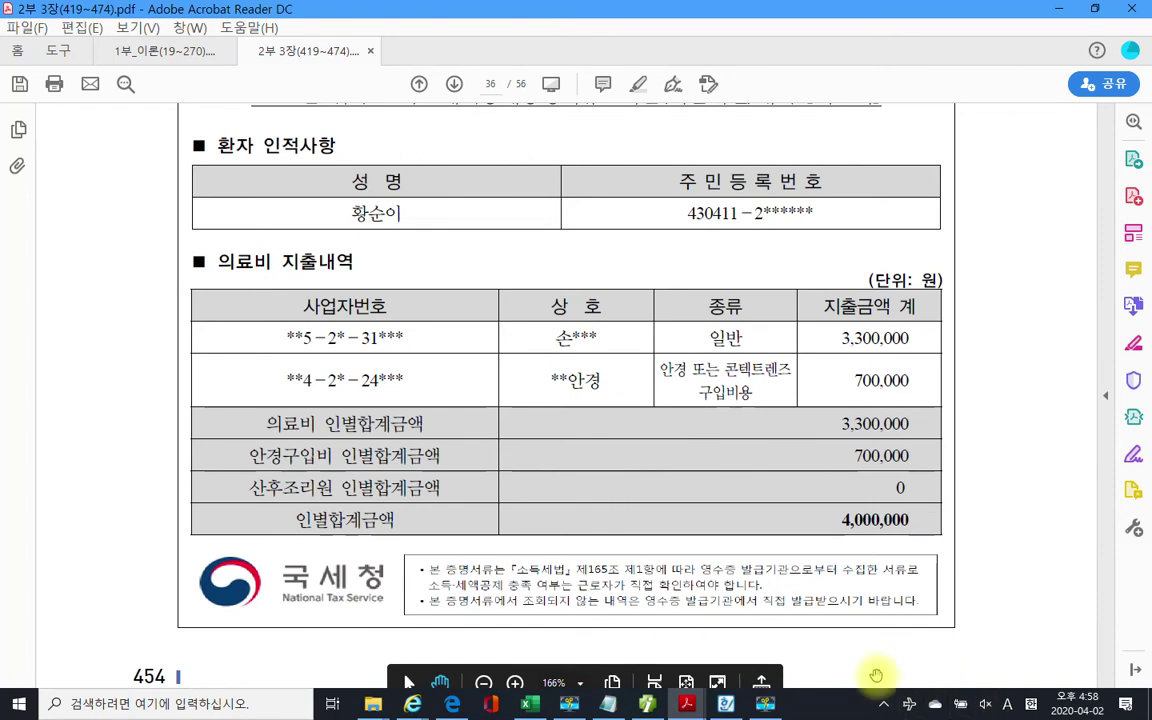
- Switch back to SmartA and add the 자료 5 patient (소득자의 직계존속) as the 공제대상자 in row 2 of the 의료비 sheet
left_click(647, 703)
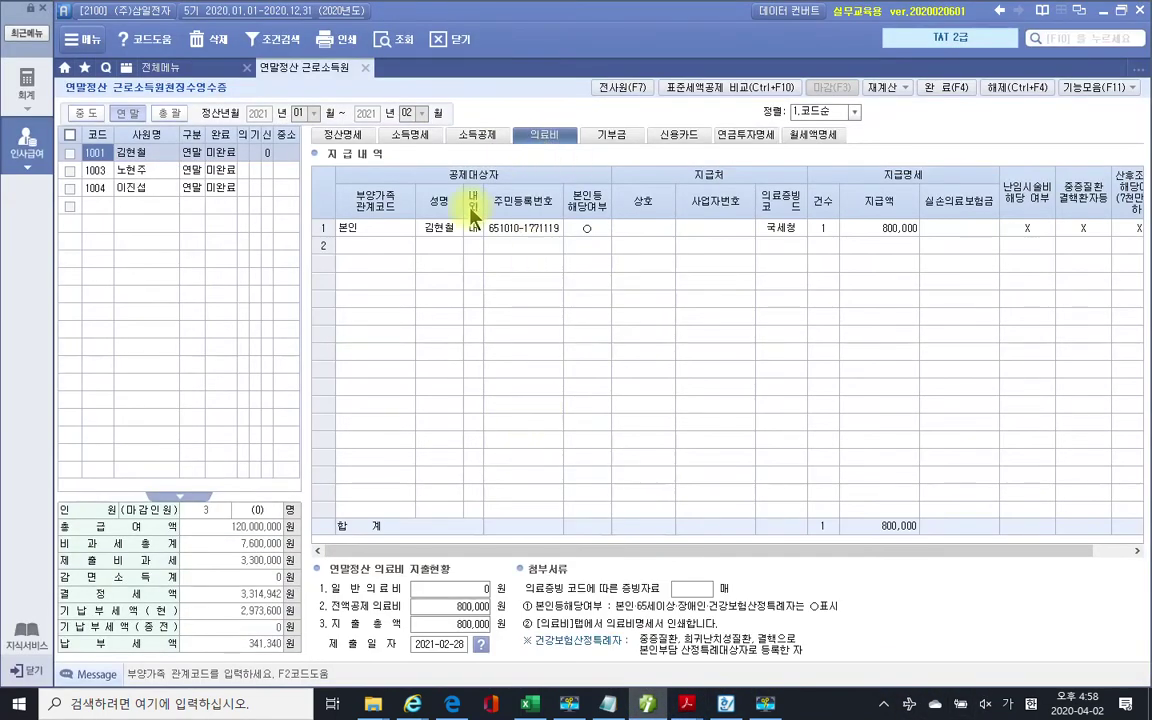
left_click(353, 245)
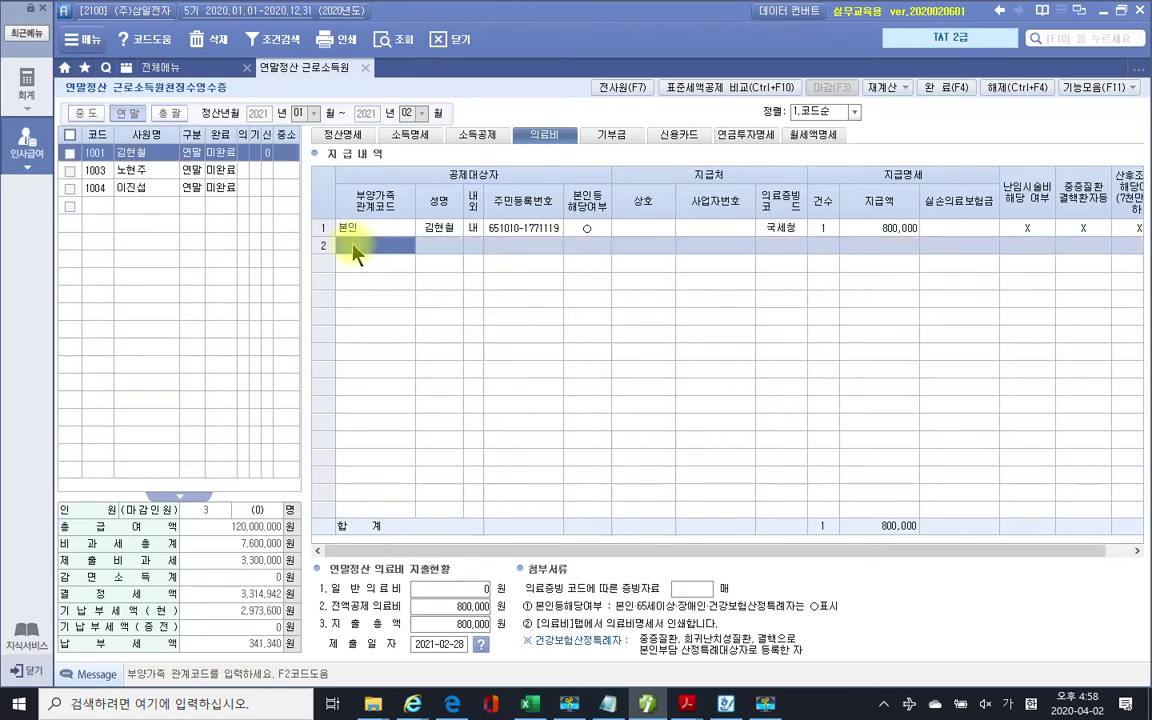
key("F2")
left_click(625, 286)
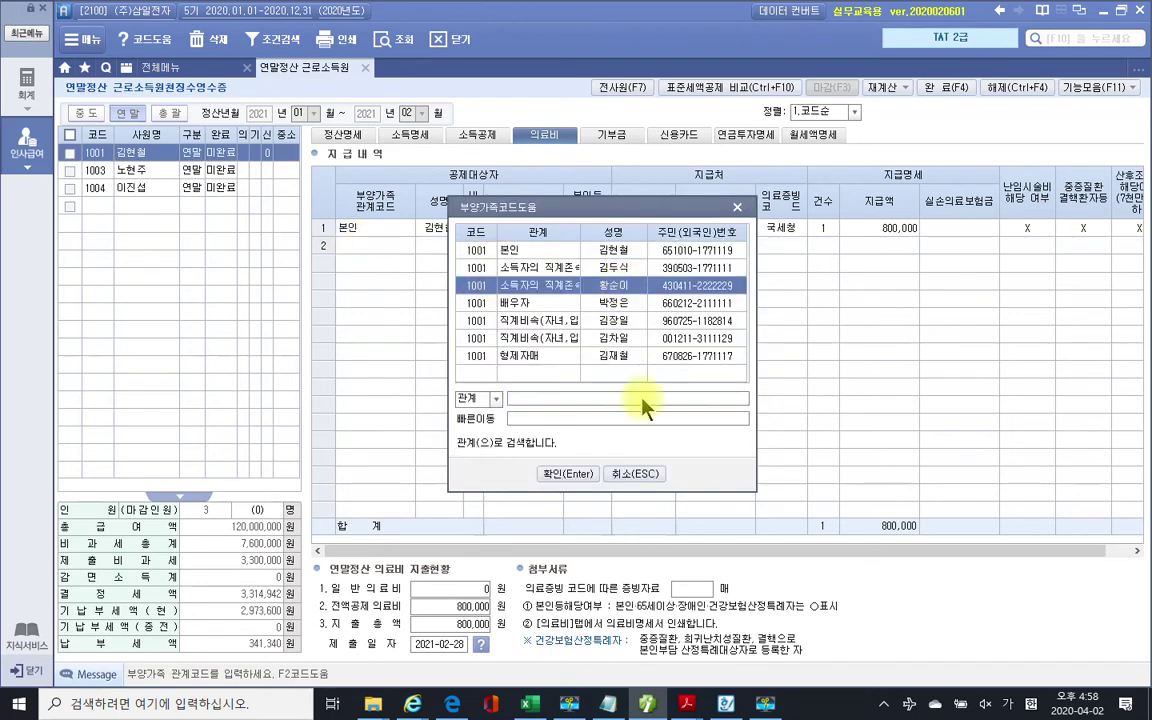
left_click(555, 475)
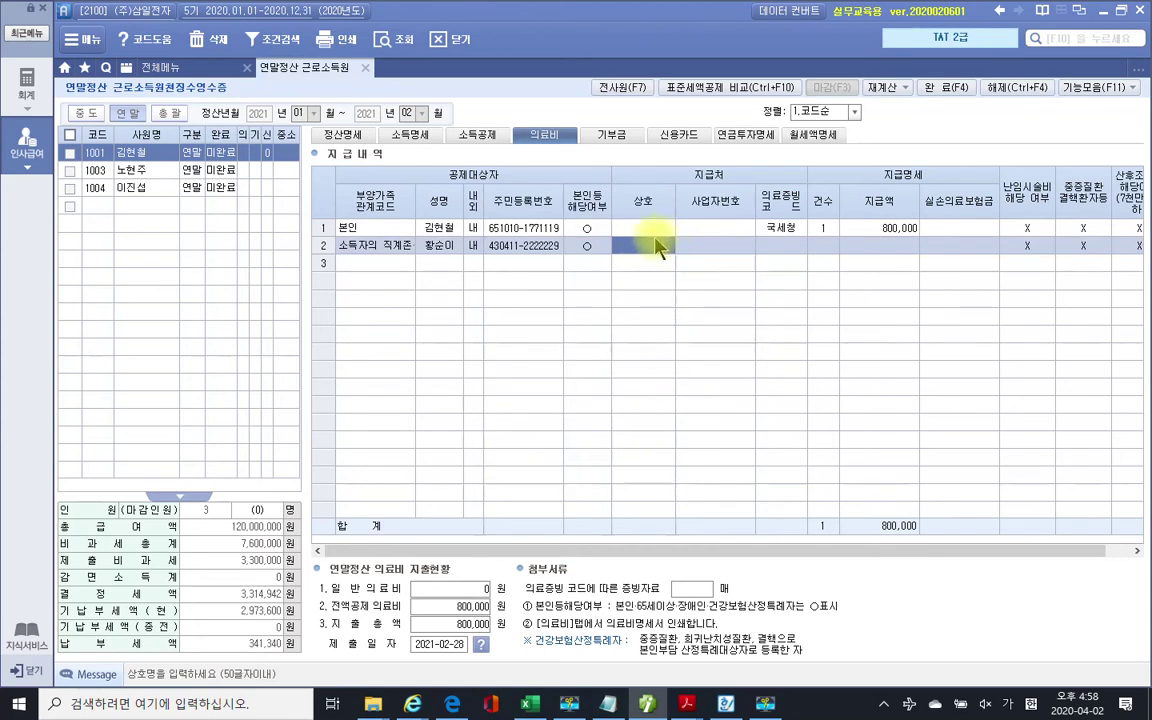
- Complete row 2 of the 의료비 sheet with 의료증빙코드 국세청, 건수 1 and 지급액 3,800,000
left_click(703, 249)
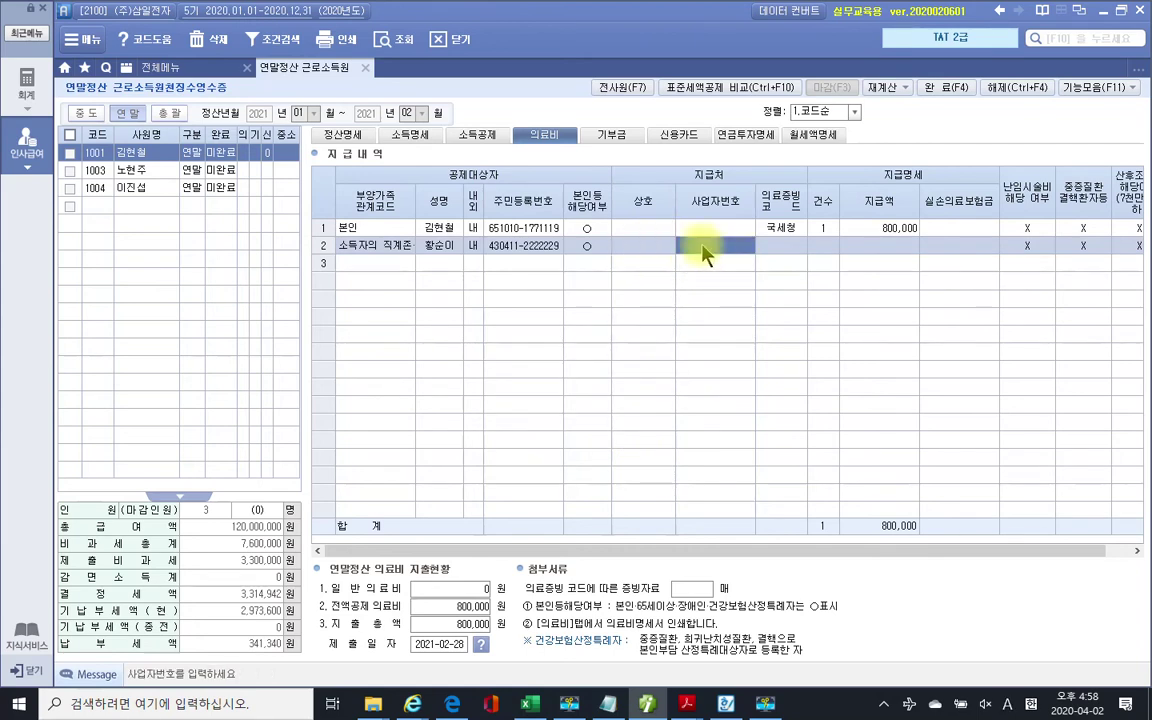
left_click(766, 248)
left_click(838, 246)
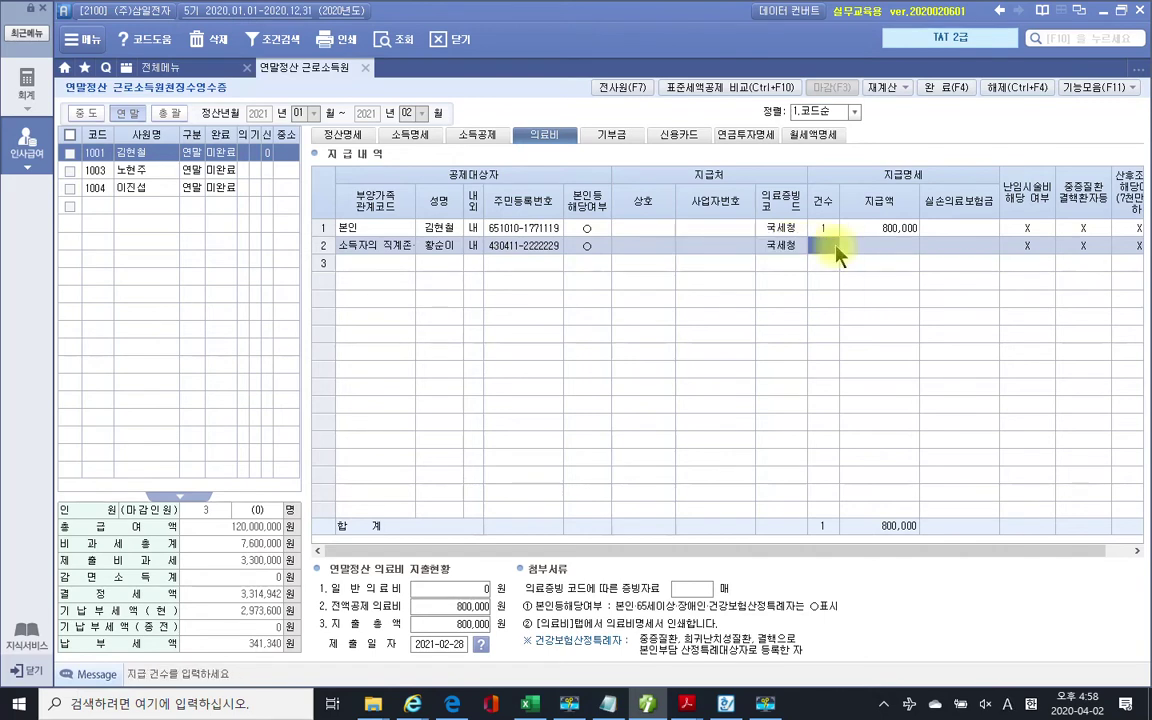
type("1")
key("Return")
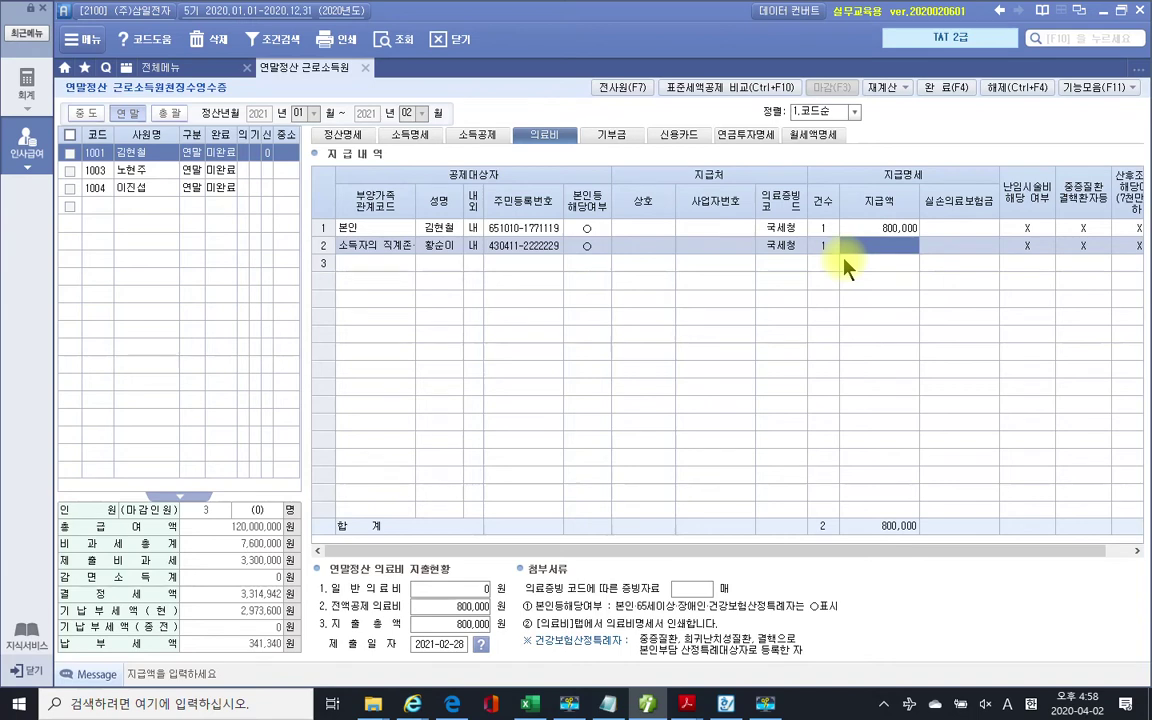
type("3,800,000")
key("Return")
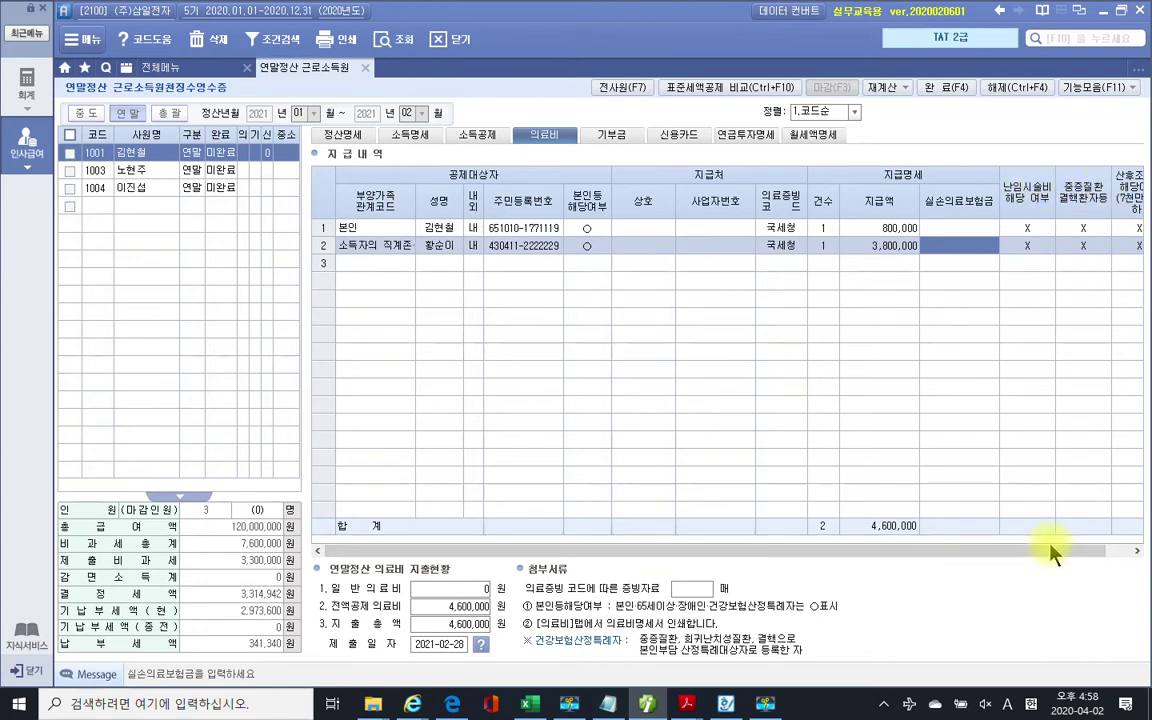
- Review row 2's 난임시술비 해당여부, 실손의료보험금, 건수, 상호 and 사업자번호 fields on the 의료비 sheet
left_click(1113, 550)
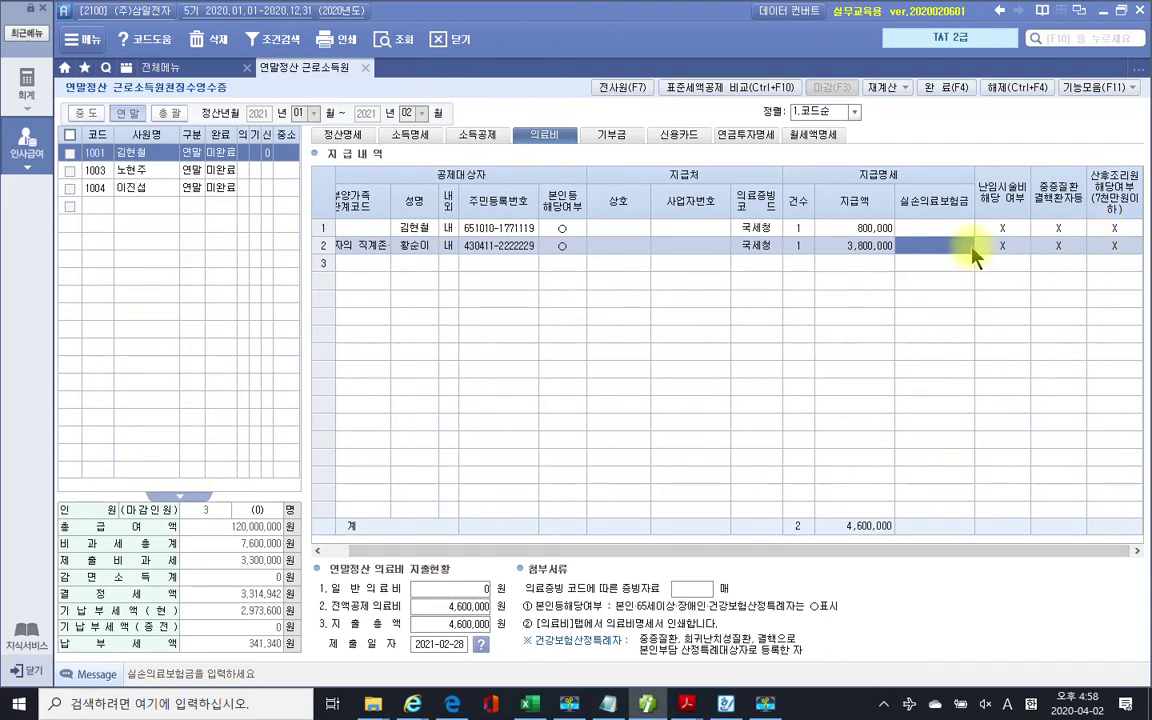
left_click(998, 244)
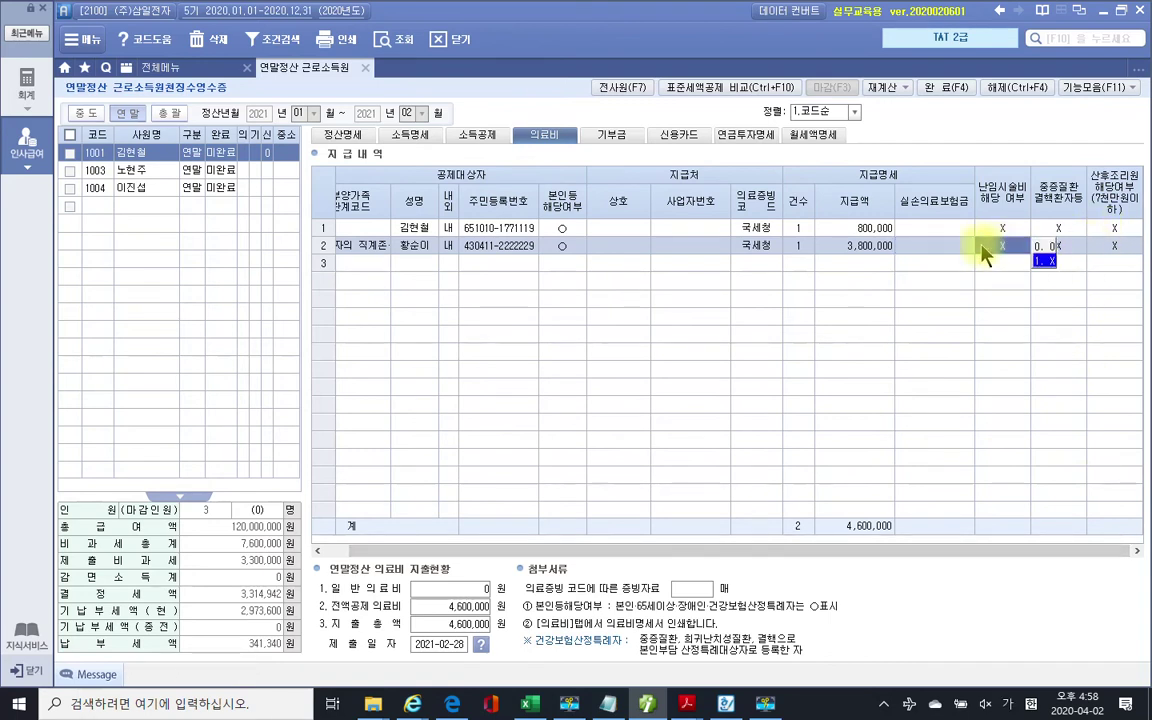
left_click(939, 245)
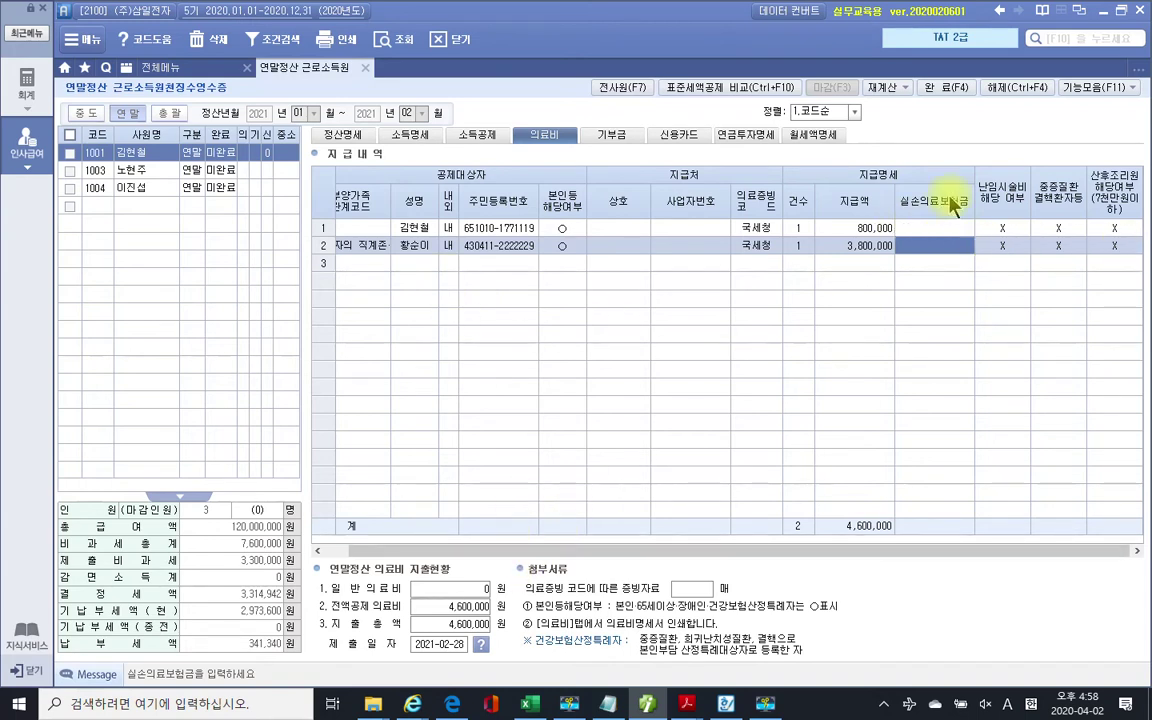
left_click(796, 250)
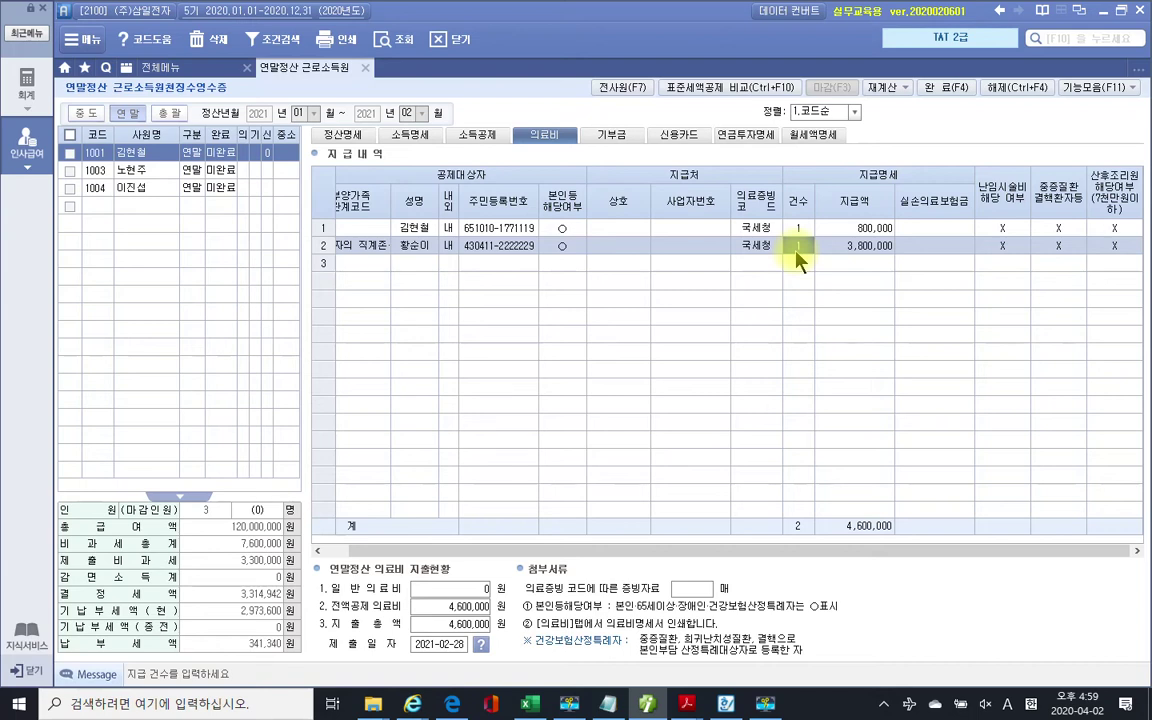
left_click(798, 250)
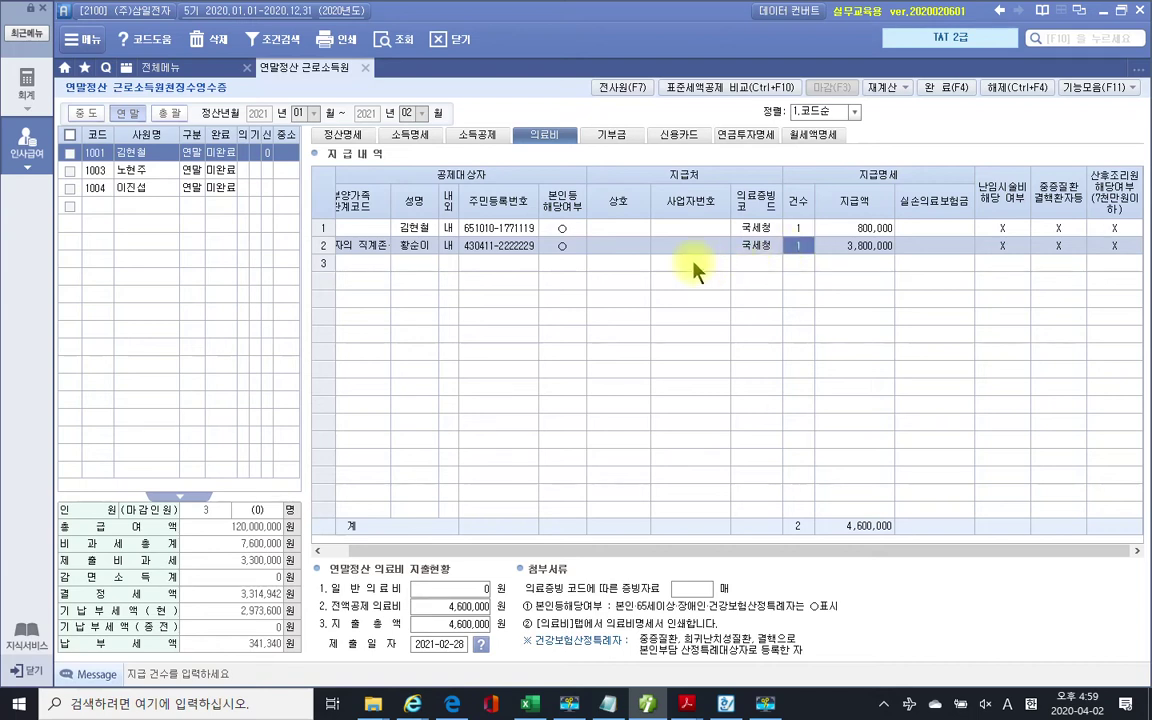
left_click(625, 248)
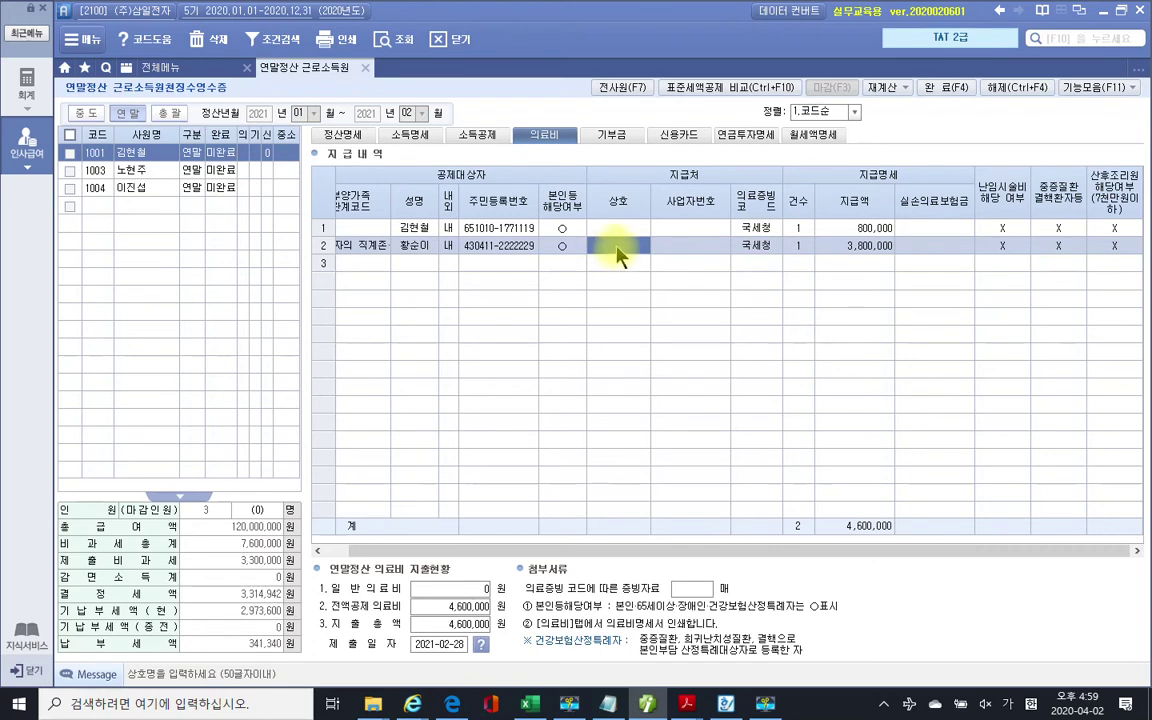
left_click(690, 249)
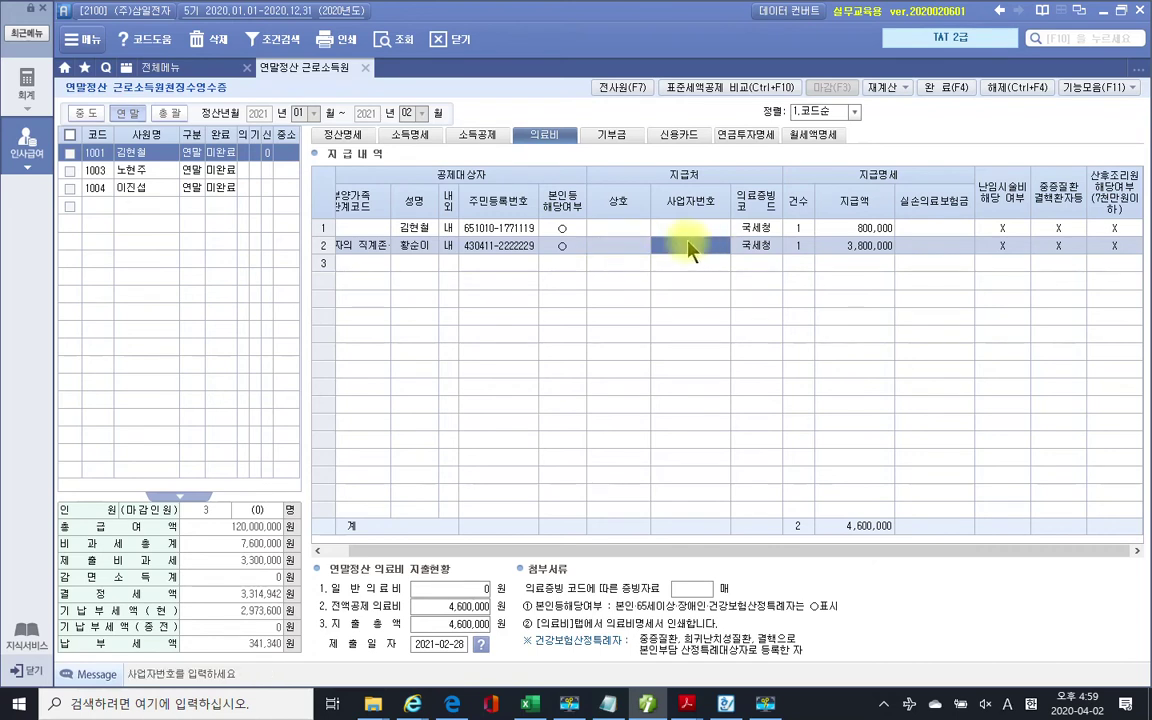
left_click(797, 252)
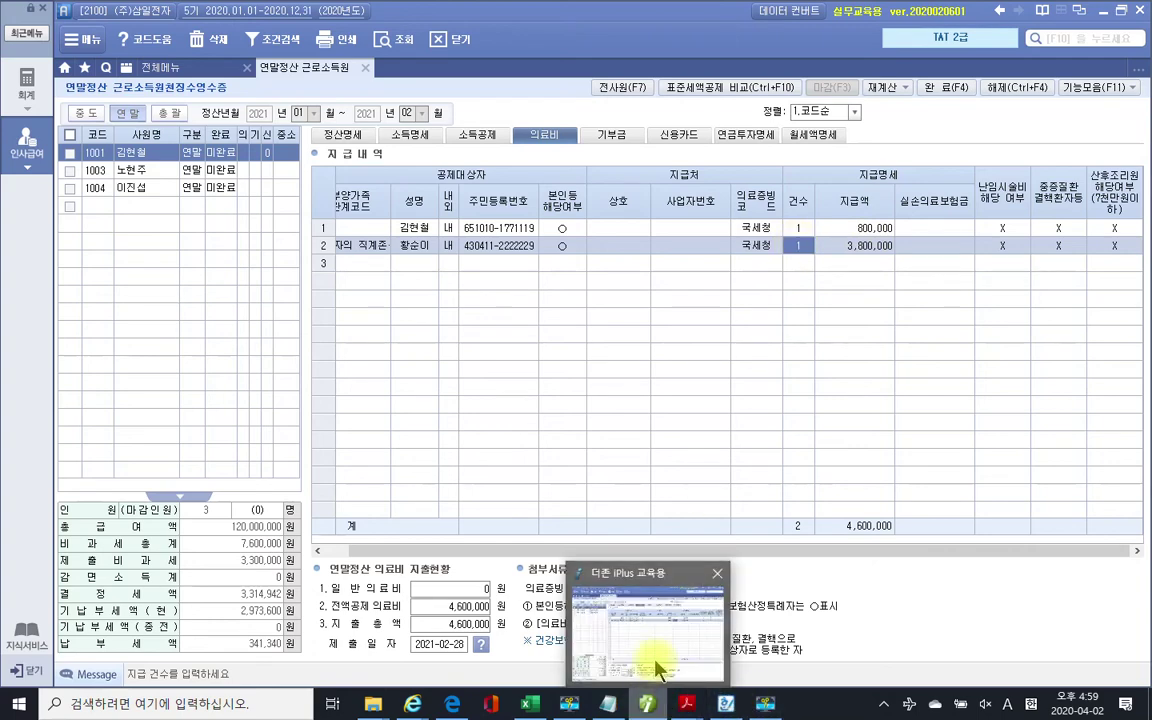
- Switch to the textbook PDF and underline the patient's name and both 상호 entries in 자료 5, numbering them 1 and 2
left_click(648, 680)
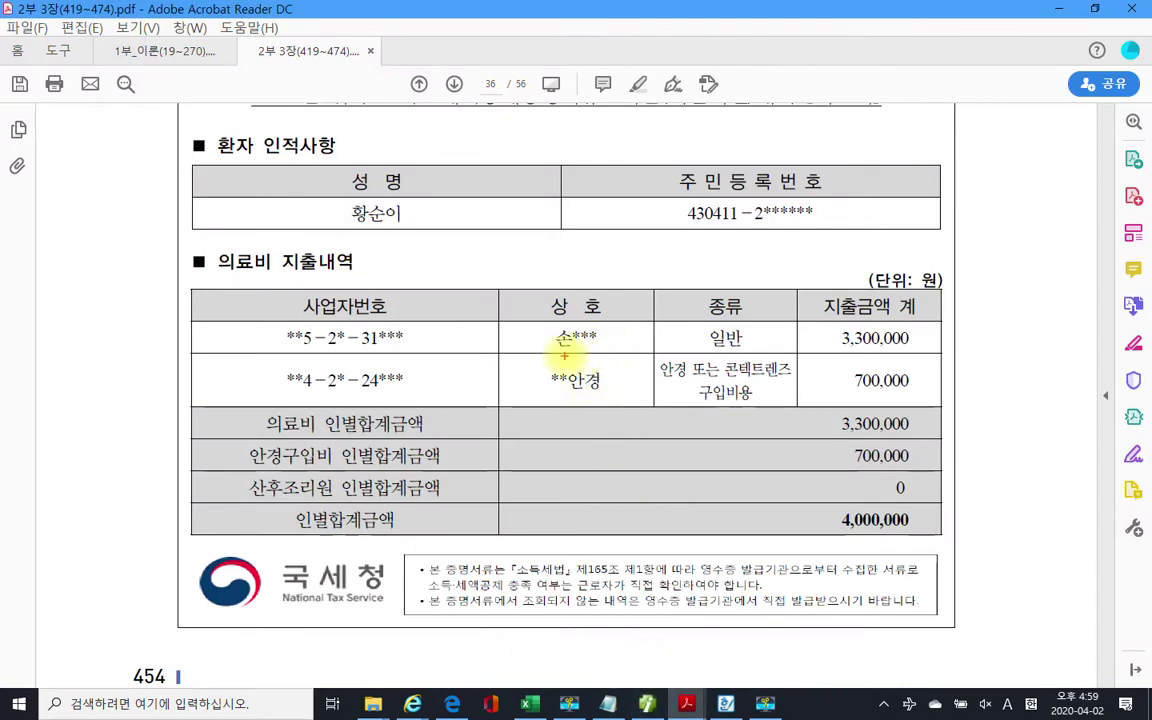
left_click_drag(342, 222, 445, 225)
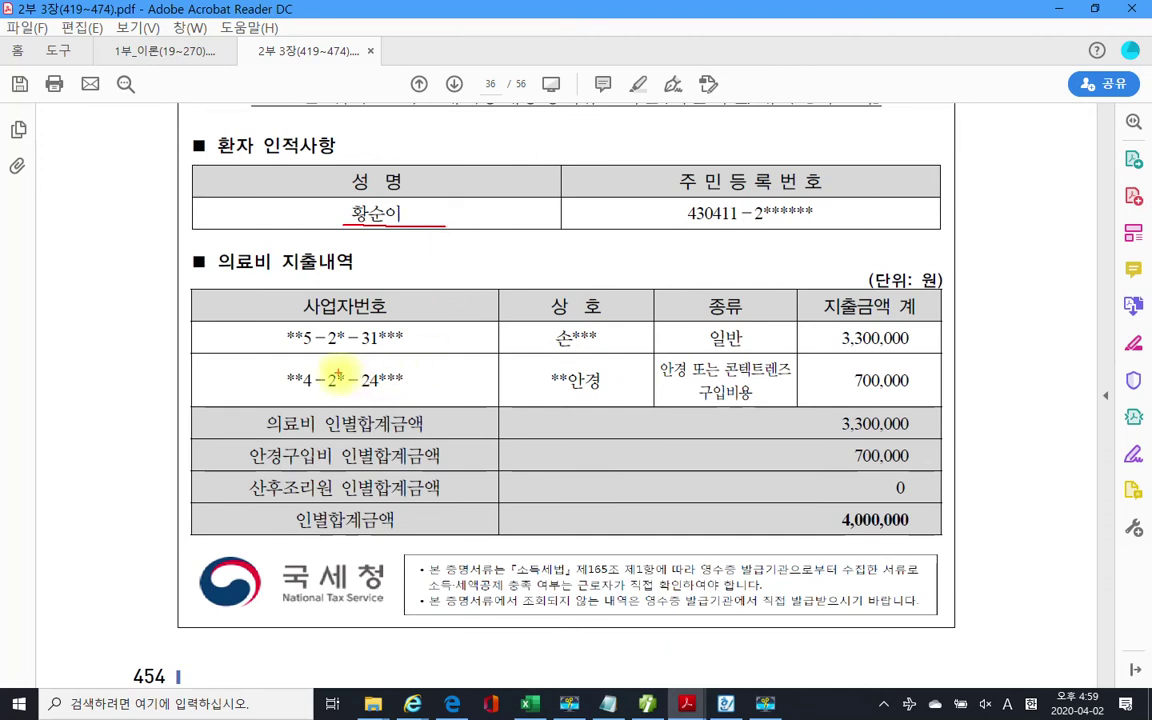
left_click_drag(537, 349, 615, 349)
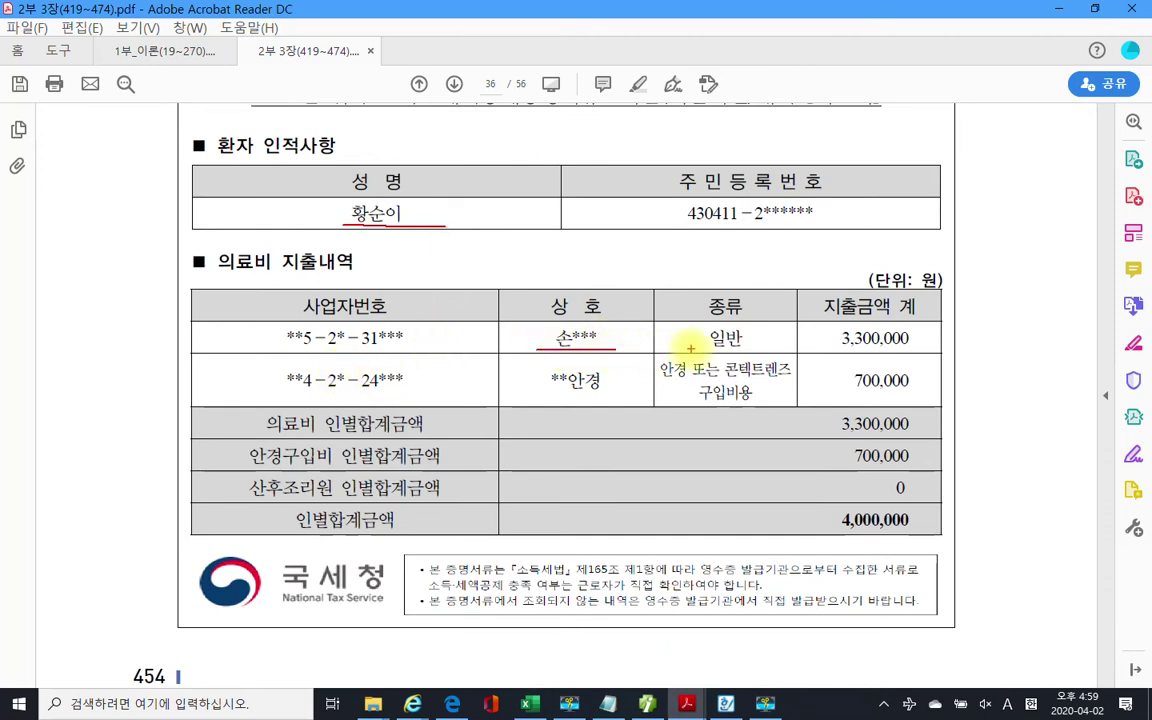
left_click_drag(536, 397, 625, 397)
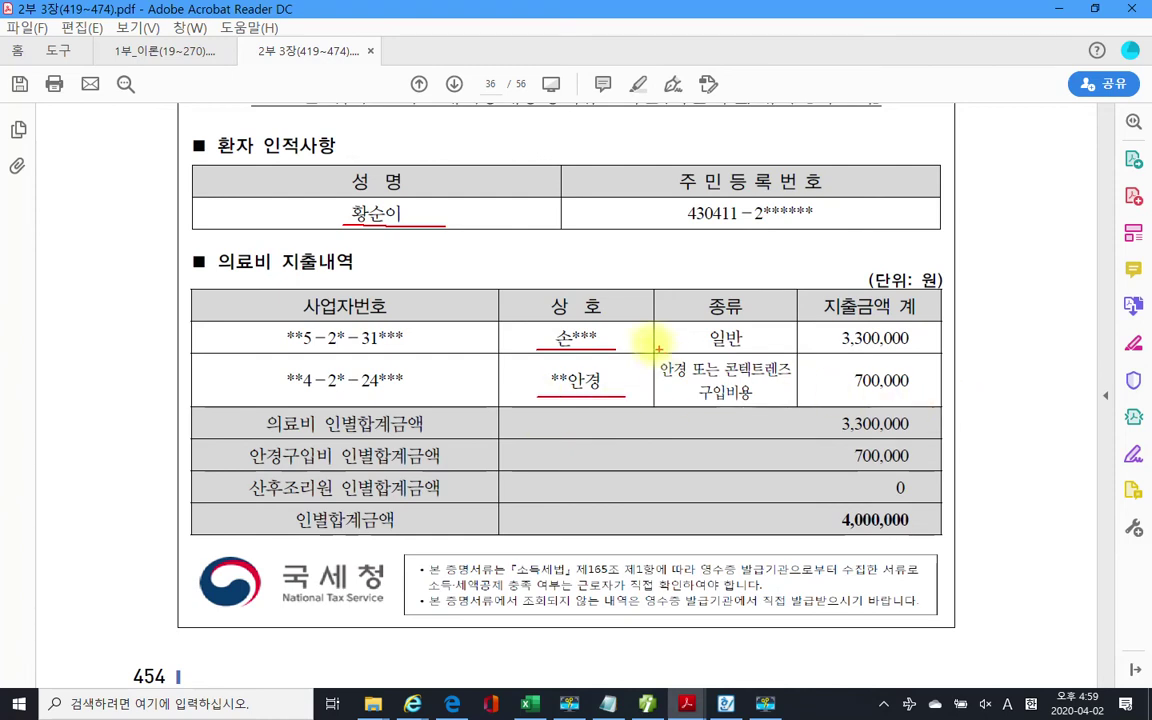
left_click_drag(647, 325, 650, 392)
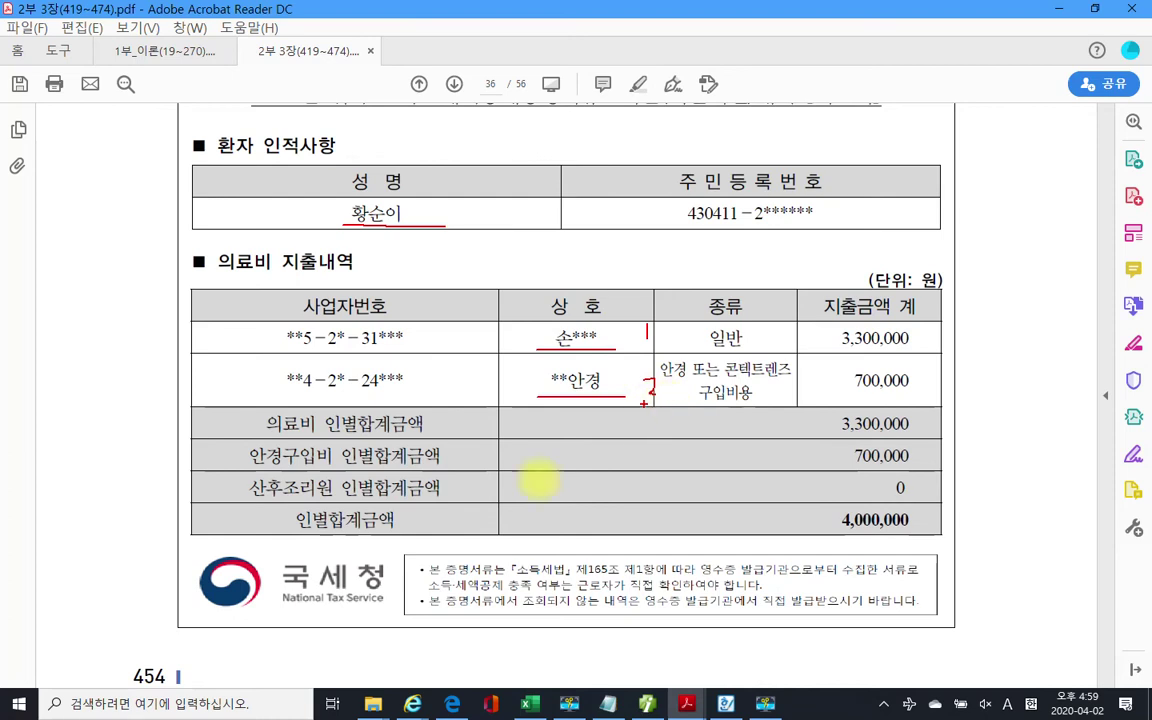
- Circle the 국세청 logo and mark the margin beside the two 의료비 지출내역 rows, and clear all pen marks
mouse_move(349, 605)
left_mouse_down()
mouse_move(203, 595)
mouse_move(358, 628)
mouse_move(345, 635)
left_mouse_up()
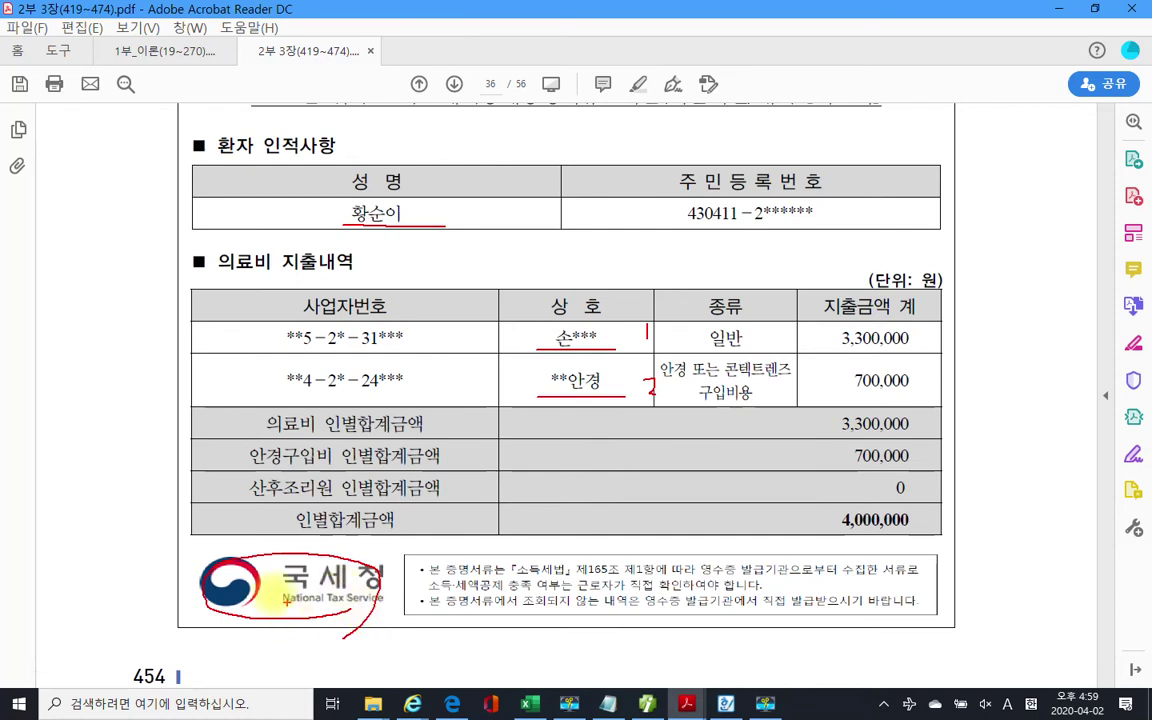
mouse_move(159, 333)
left_mouse_down()
mouse_move(216, 328)
mouse_move(186, 335)
left_mouse_up()
left_click_drag(182, 380, 168, 386)
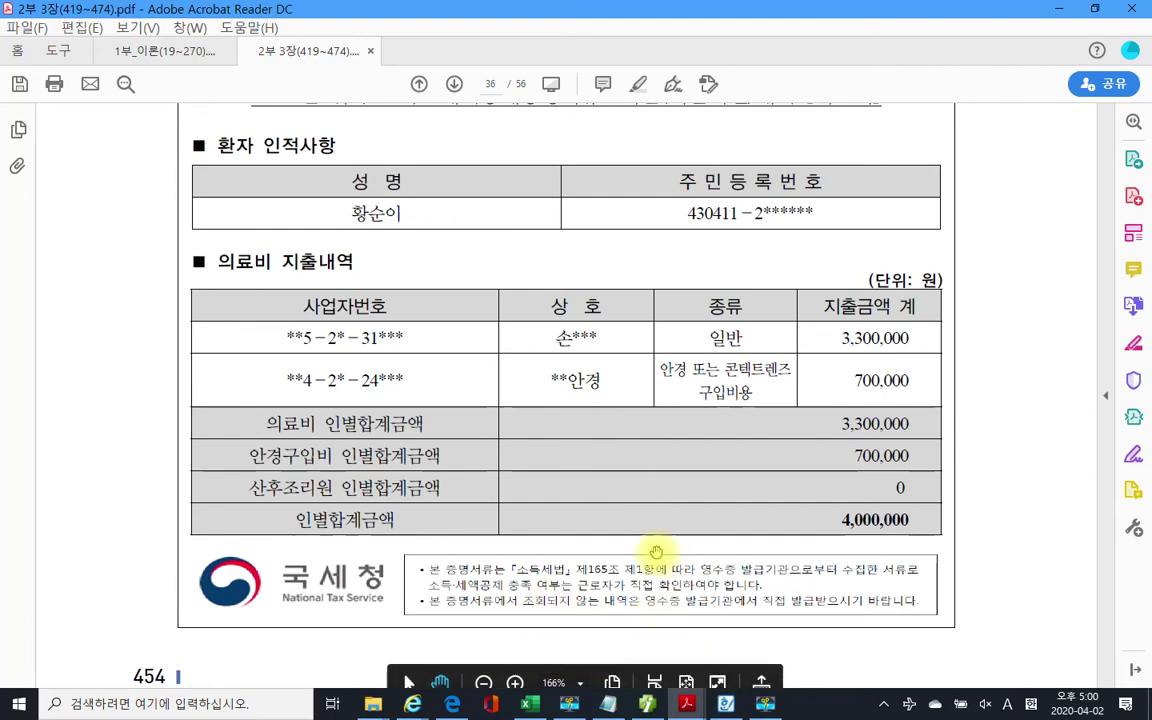
- Go to 자료 6 in the textbook and highlight [교육비] in the certificate title
scroll(655, 549, "down", 2)
scroll(655, 549, "down", 1)
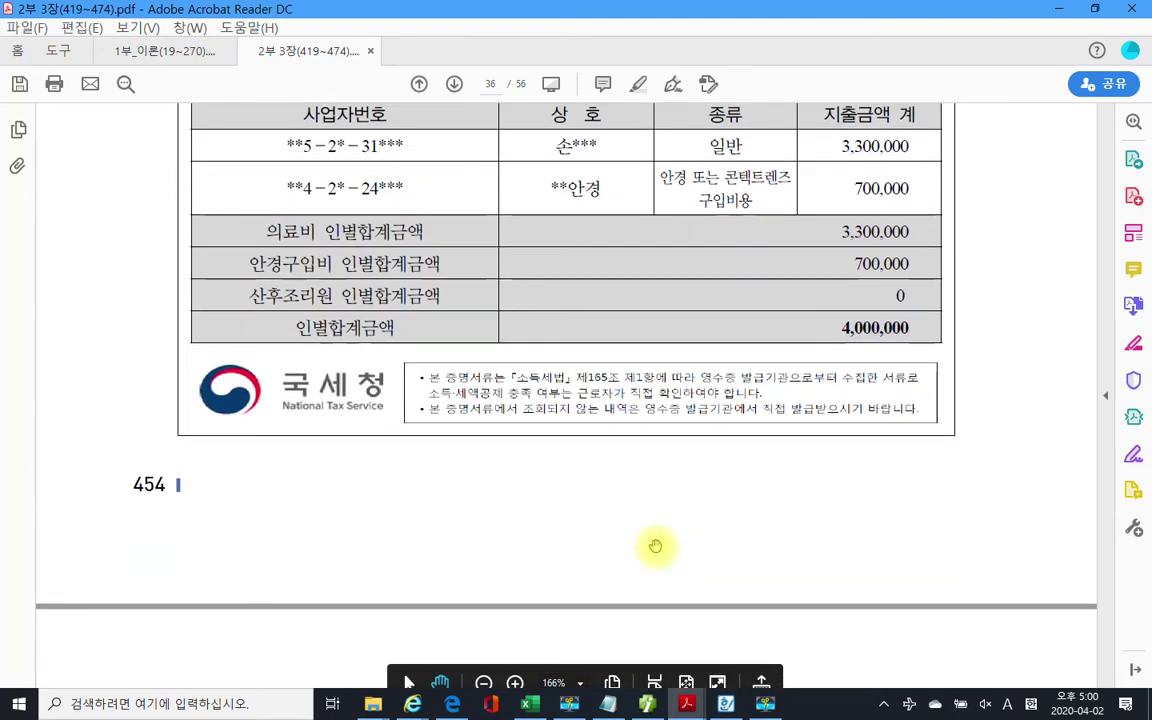
scroll(655, 547, "down", 1)
scroll(655, 546, "down", 6)
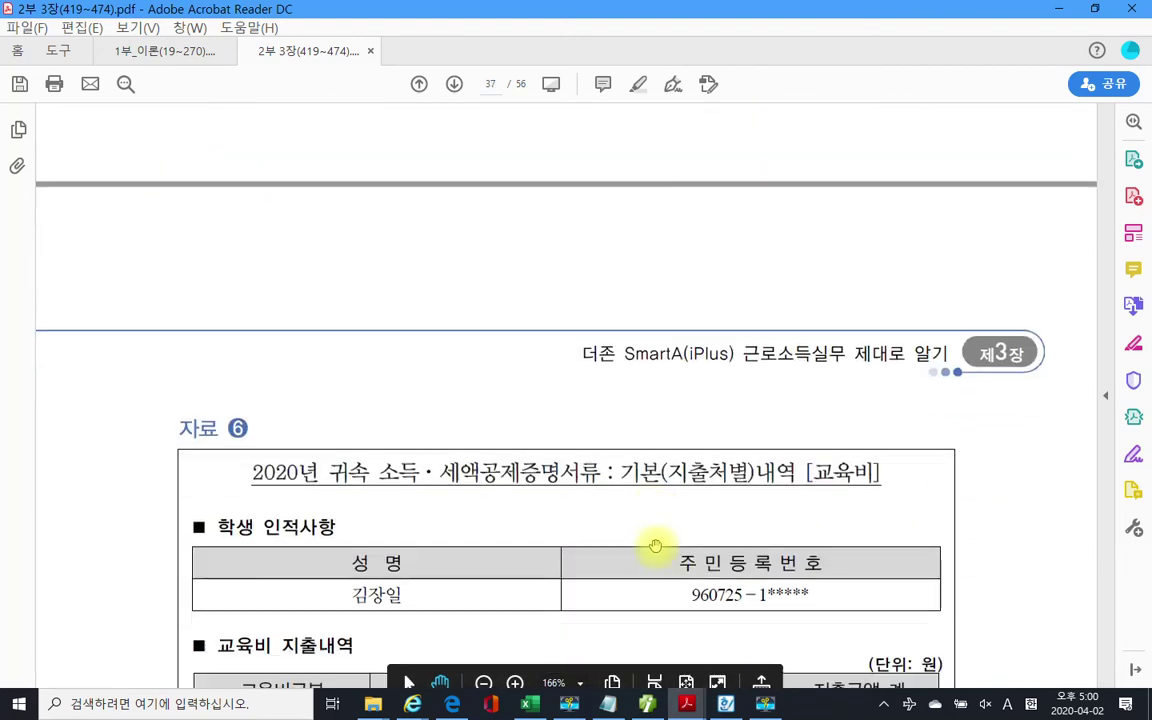
scroll(655, 546, "down", 2)
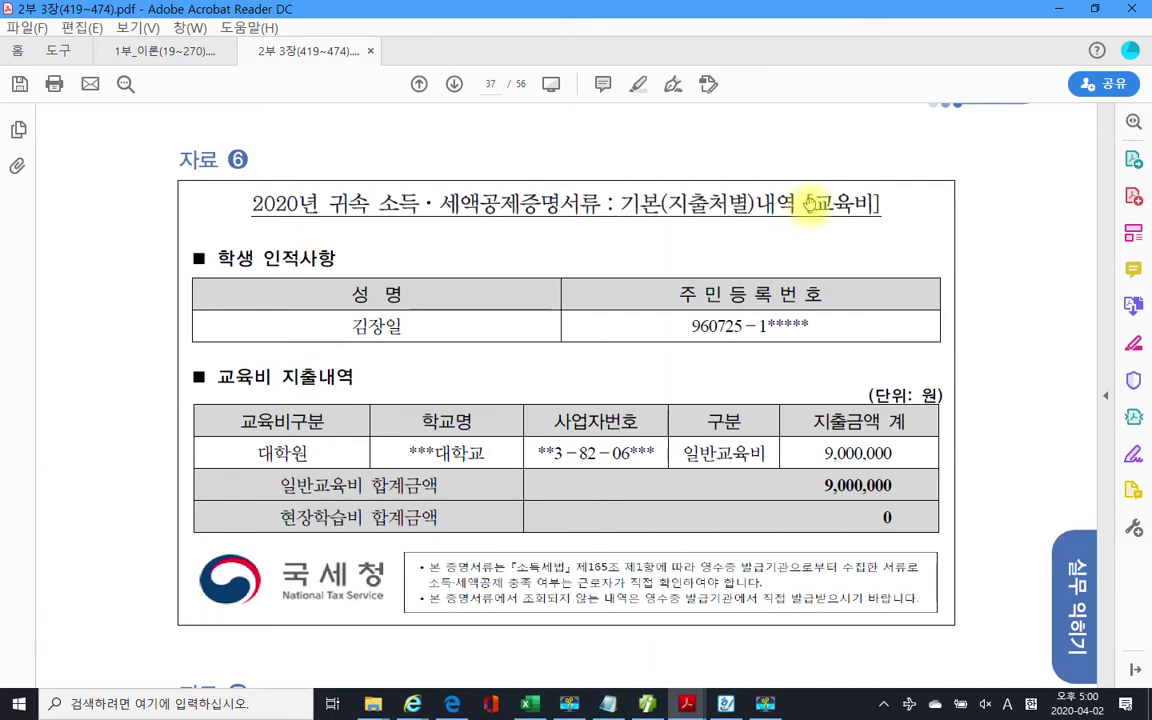
left_click_drag(808, 205, 878, 205)
right_click(852, 209)
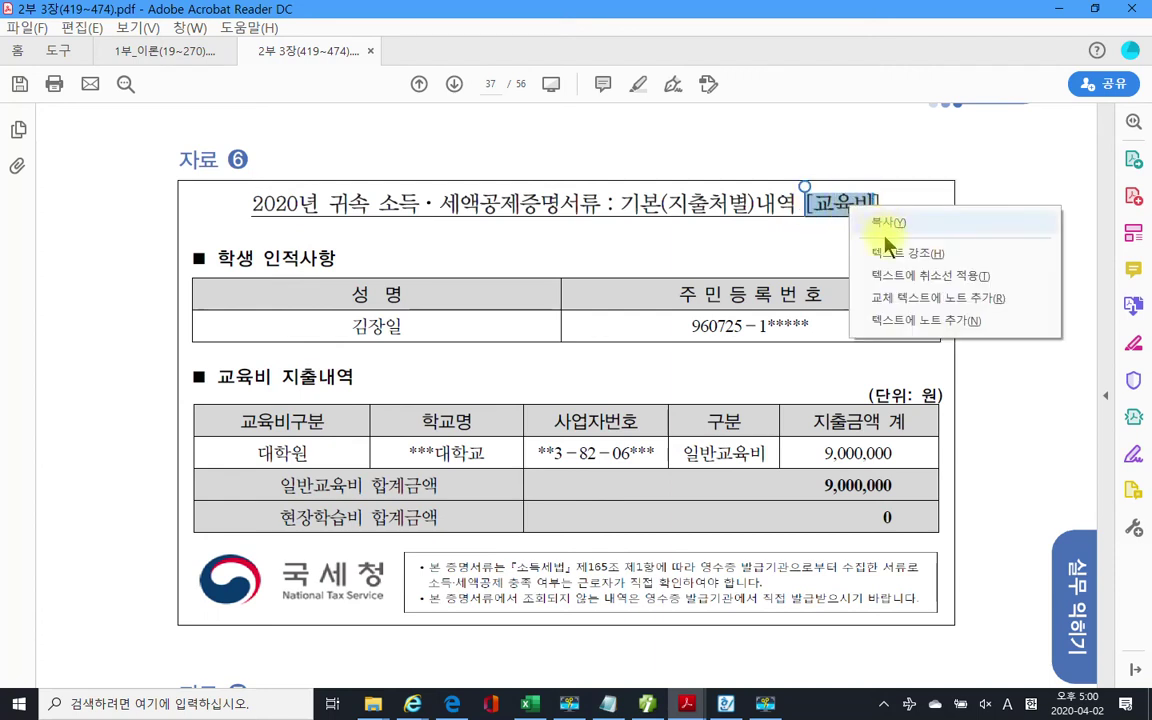
left_click(885, 256)
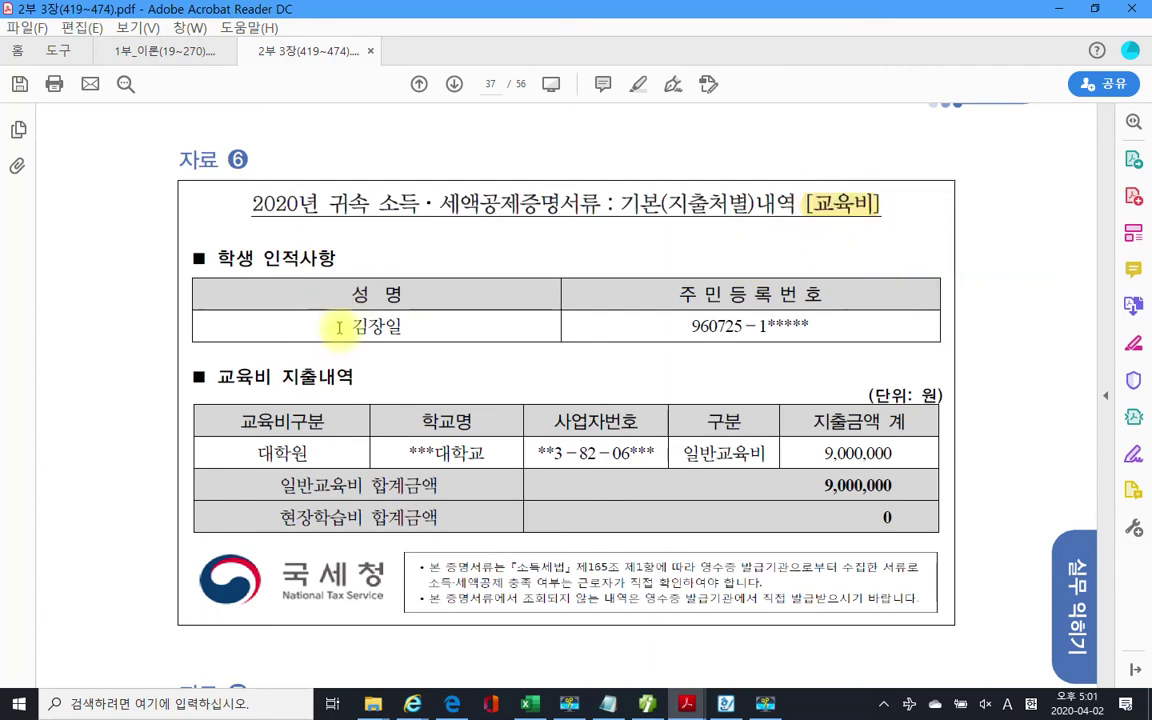
- Highlight the student's name and the 교육비구분 entry 대학원 in 자료 6
left_click_drag(343, 327, 402, 327)
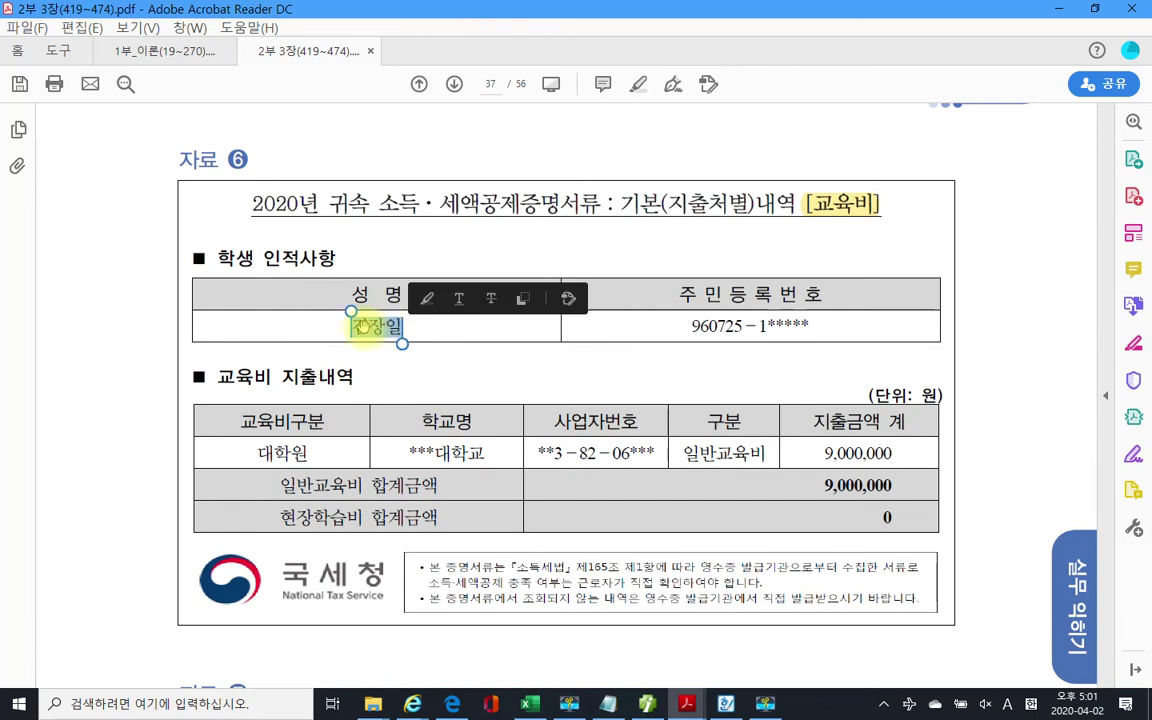
right_click(375, 327)
left_click(412, 373)
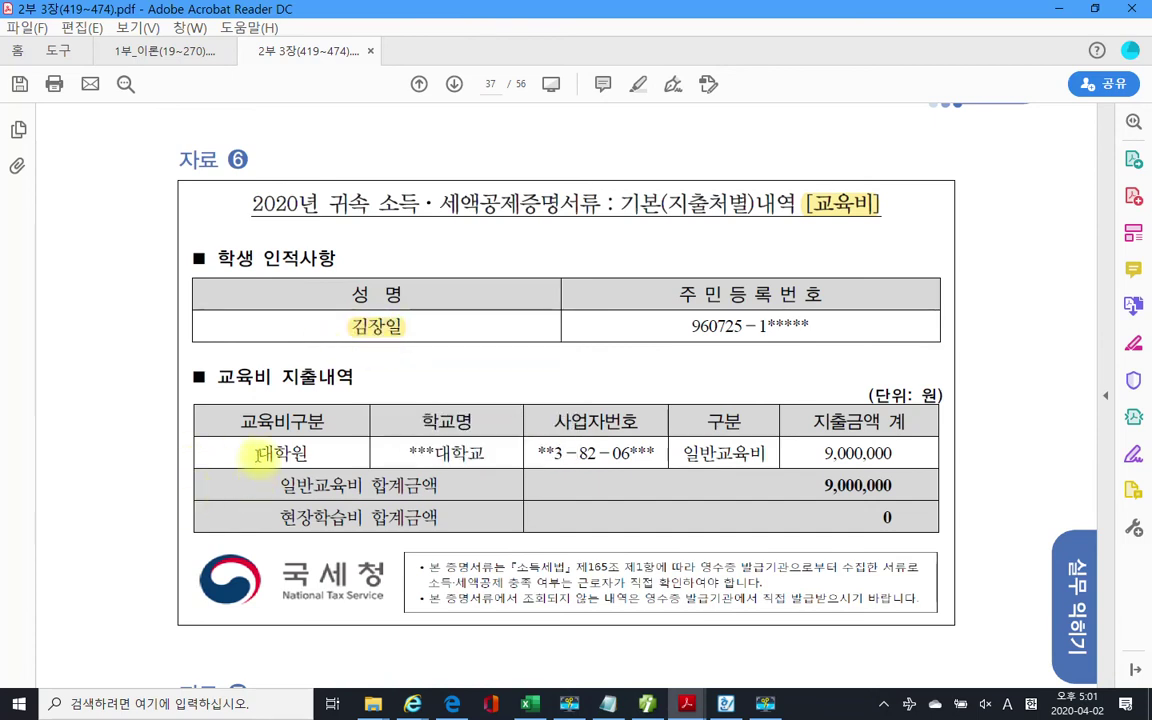
left_click_drag(258, 453, 306, 455)
right_click(304, 462)
left_click(313, 508)
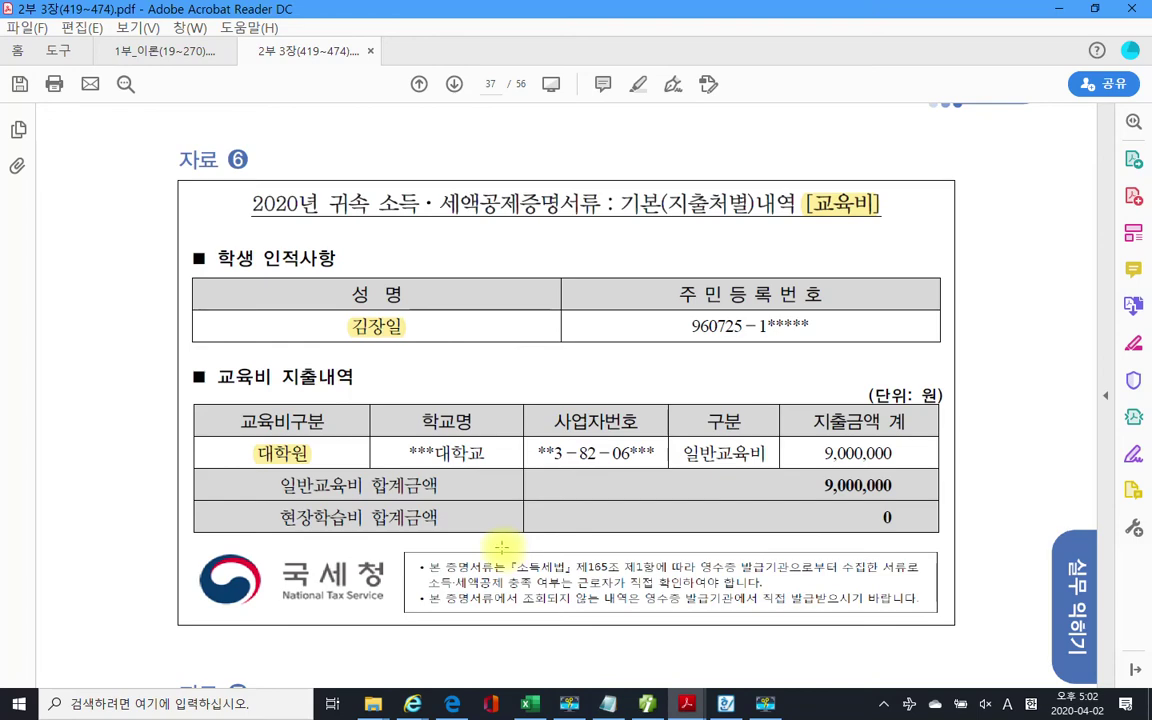
- Look through the 자료 7 교육비 and 자료 8 기부금 certificates, and return to 자료 7 for the student and expense details
scroll(497, 547, "down", 8)
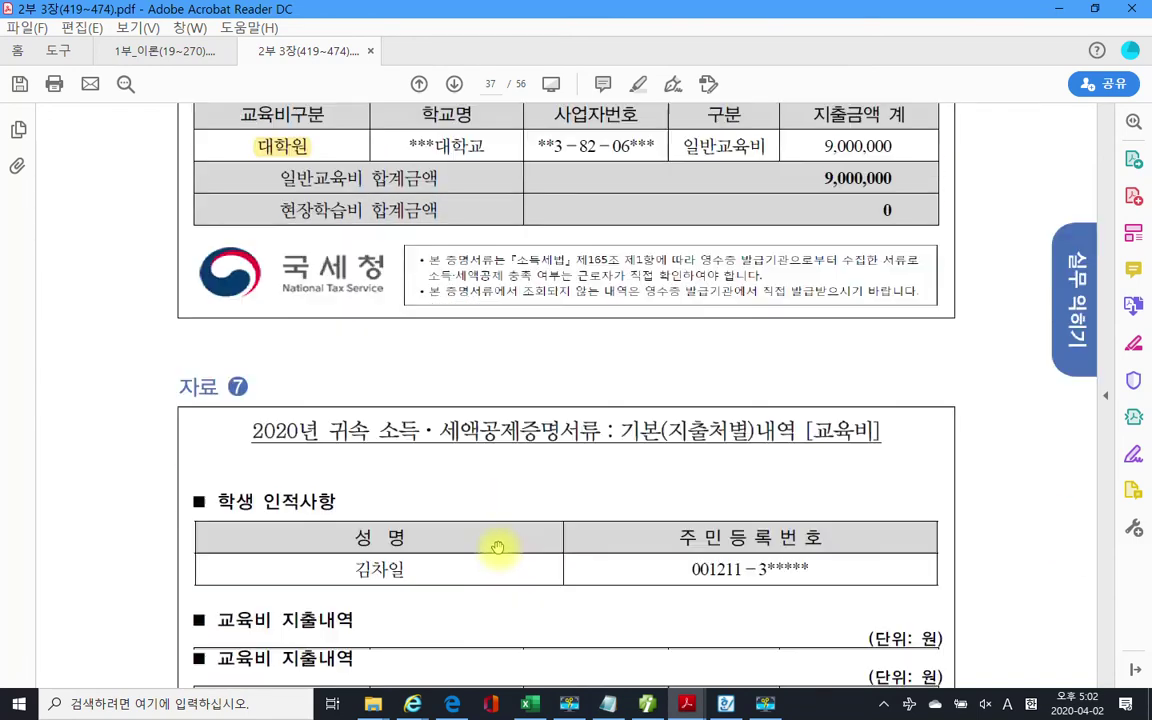
scroll(497, 547, "down", 16)
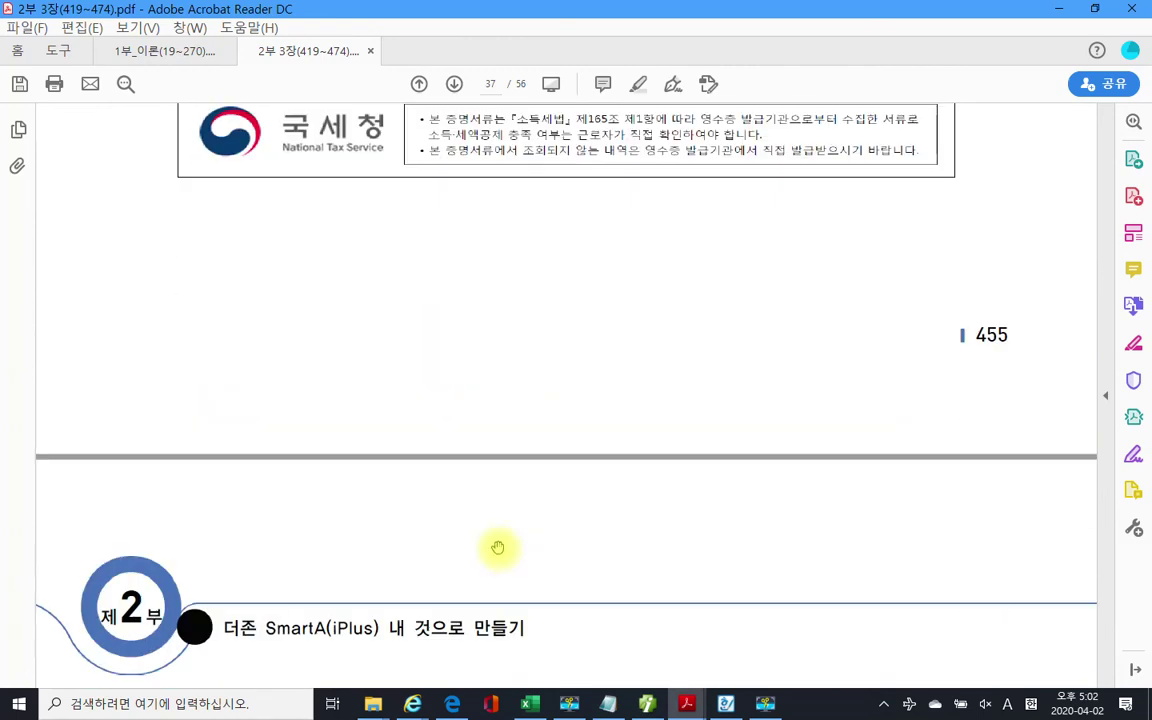
scroll(497, 547, "down", 2)
scroll(497, 547, "down", 12)
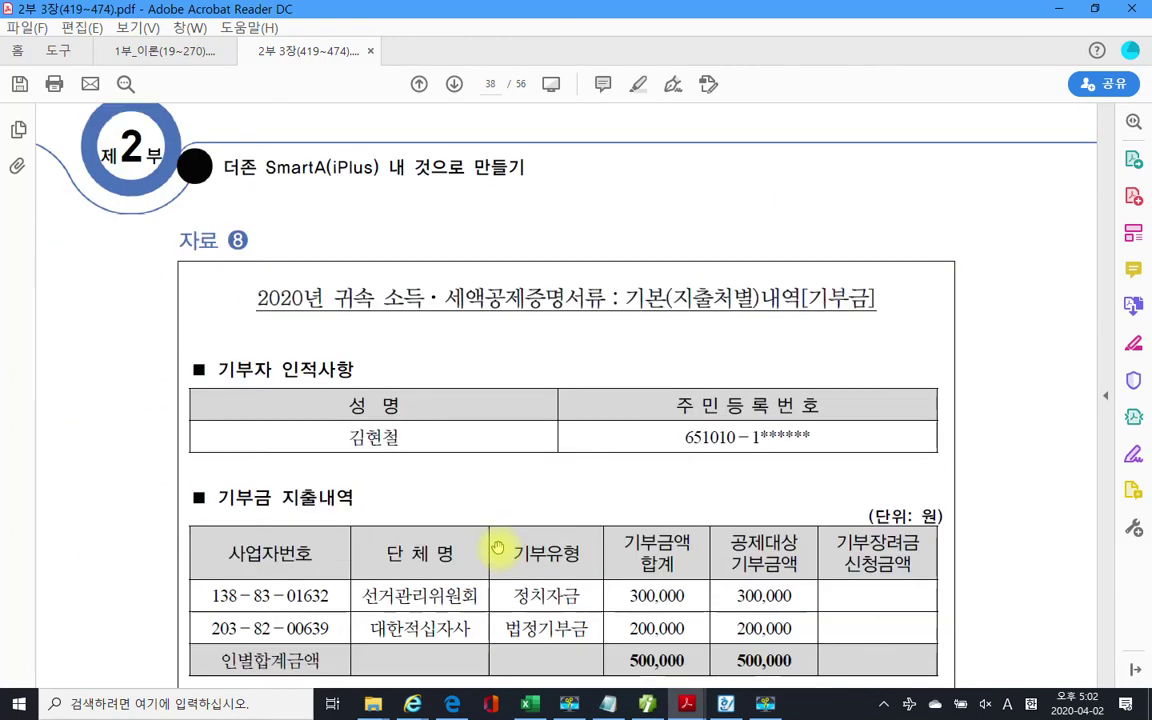
scroll(497, 547, "down", 12)
scroll(497, 547, "up", 3)
scroll(497, 547, "up", 3)
scroll(492, 547, "up", 20)
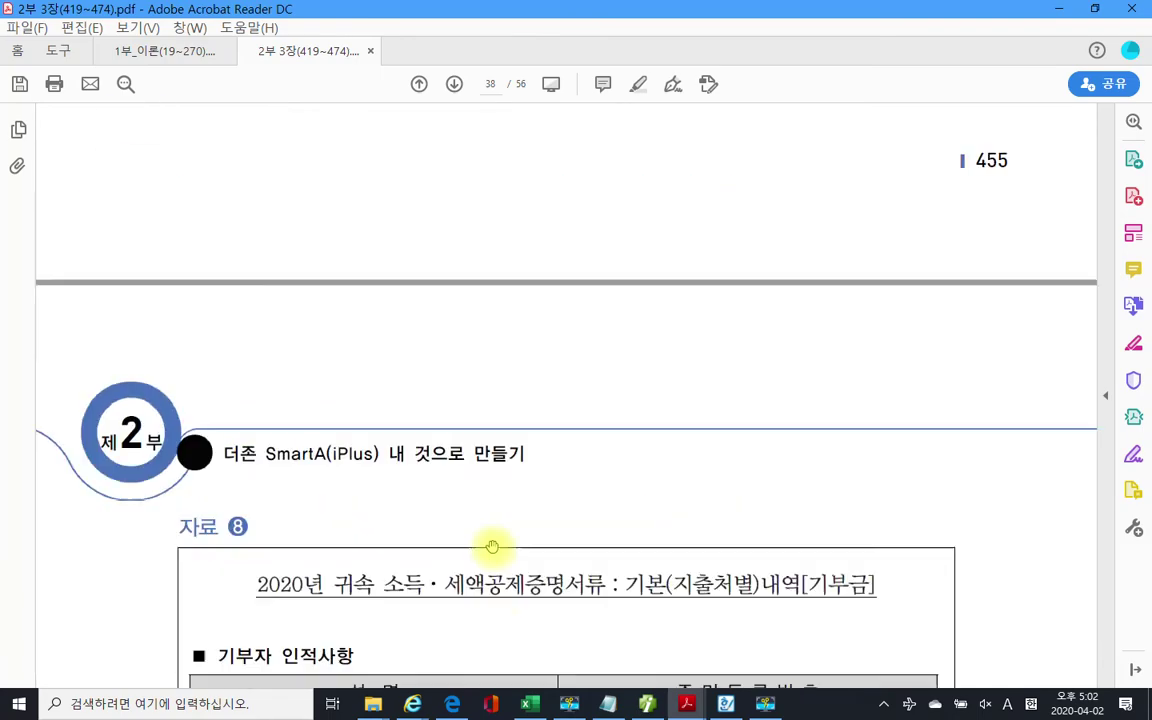
scroll(492, 547, "up", 6)
scroll(492, 547, "down", 14)
scroll(492, 547, "up", 2)
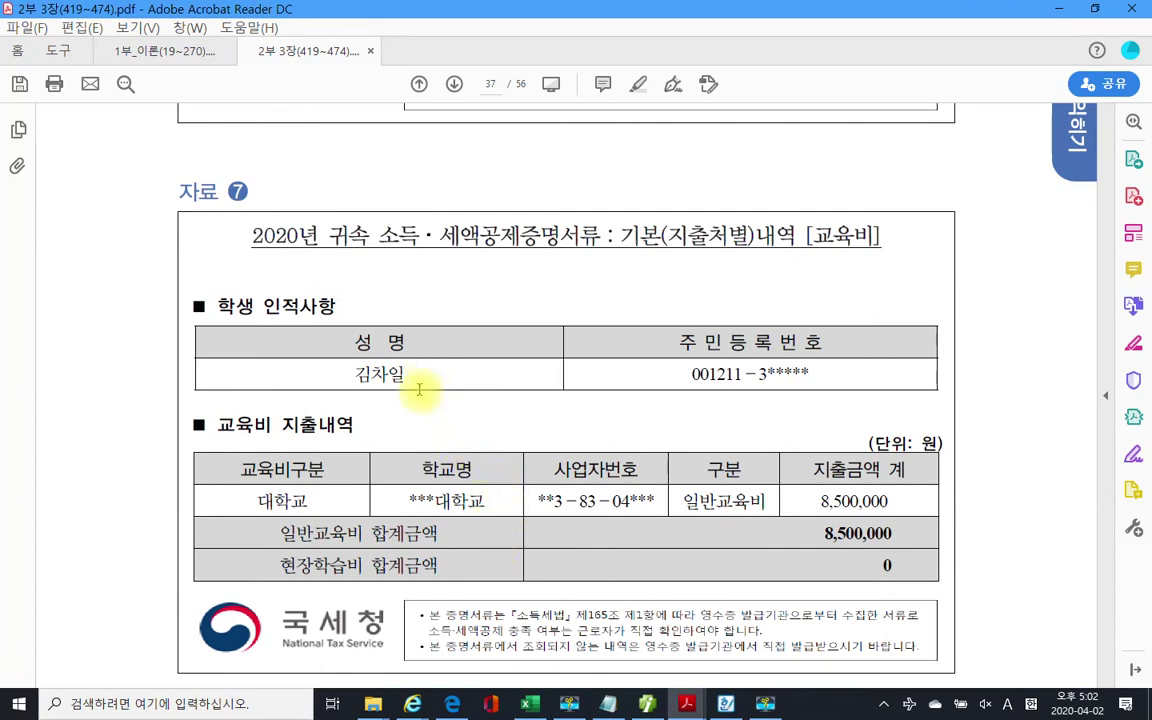
scroll(475, 355, "down", 1)
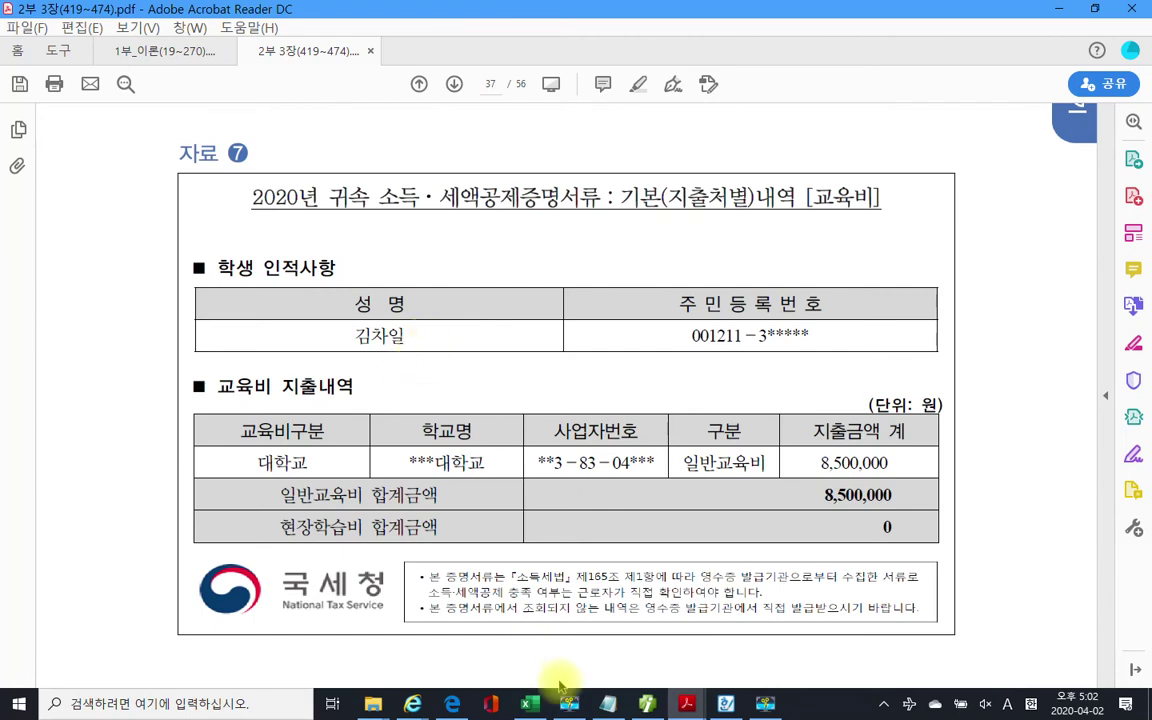
- Switch back to SmartA and open the 소득공제 sheet at its 교육비 columns
mouse_move(688, 708)
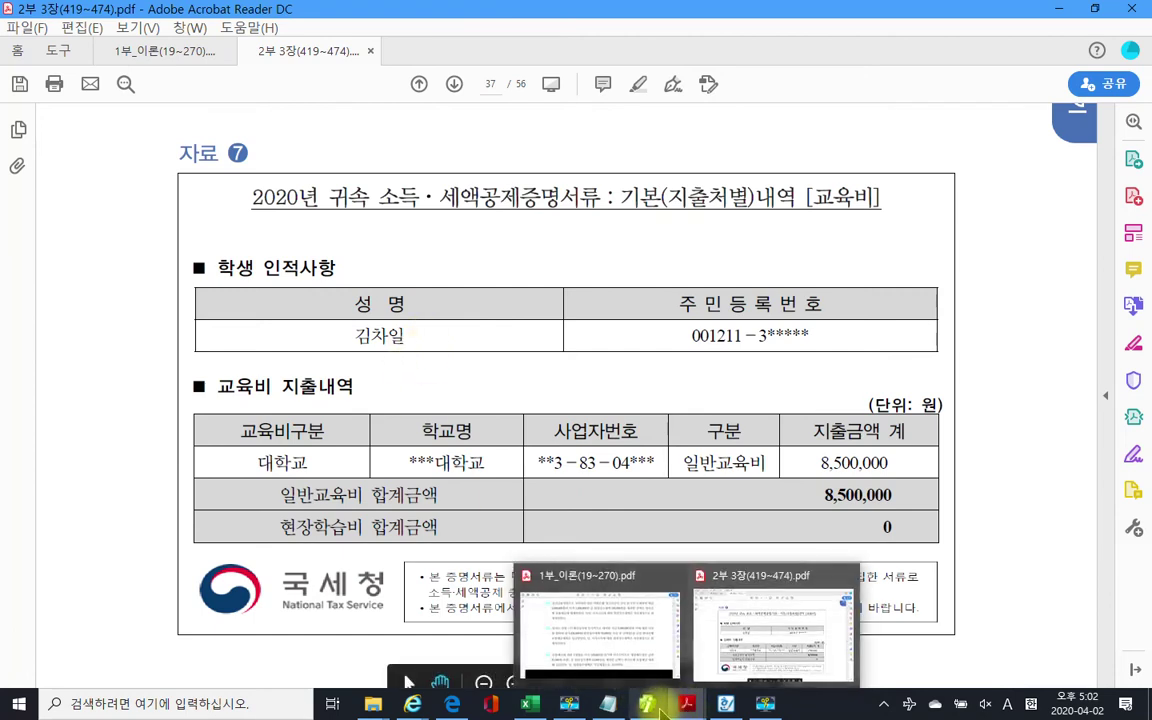
left_click(647, 706)
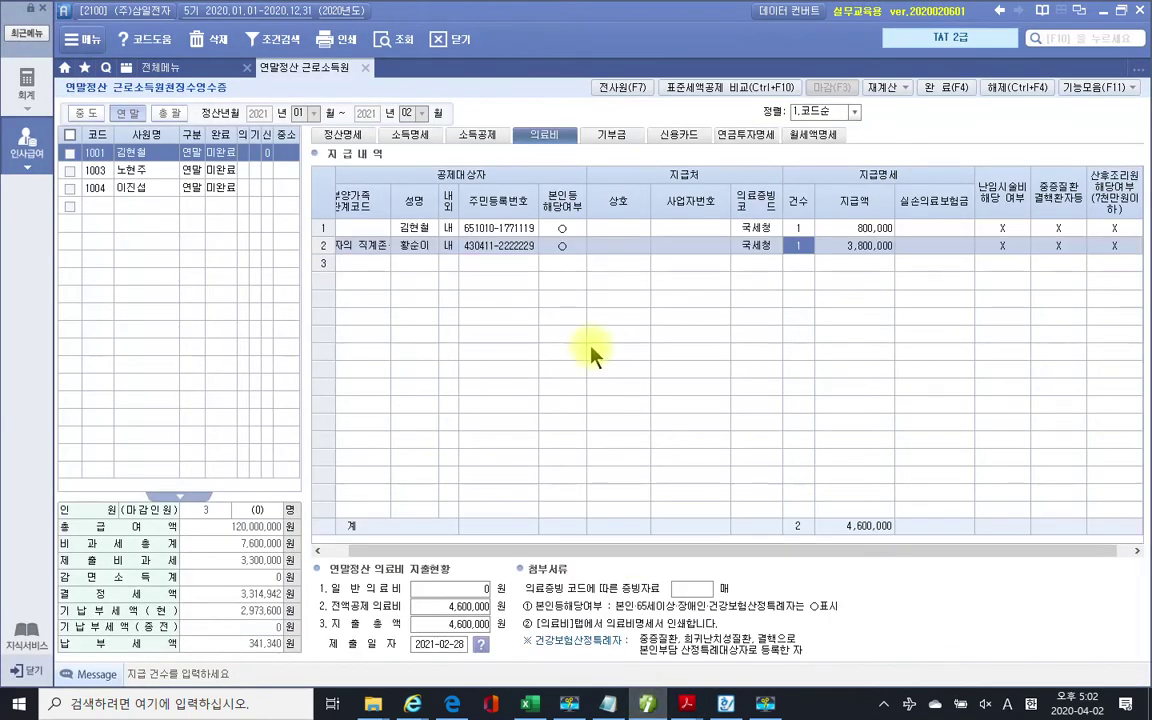
left_click(470, 140)
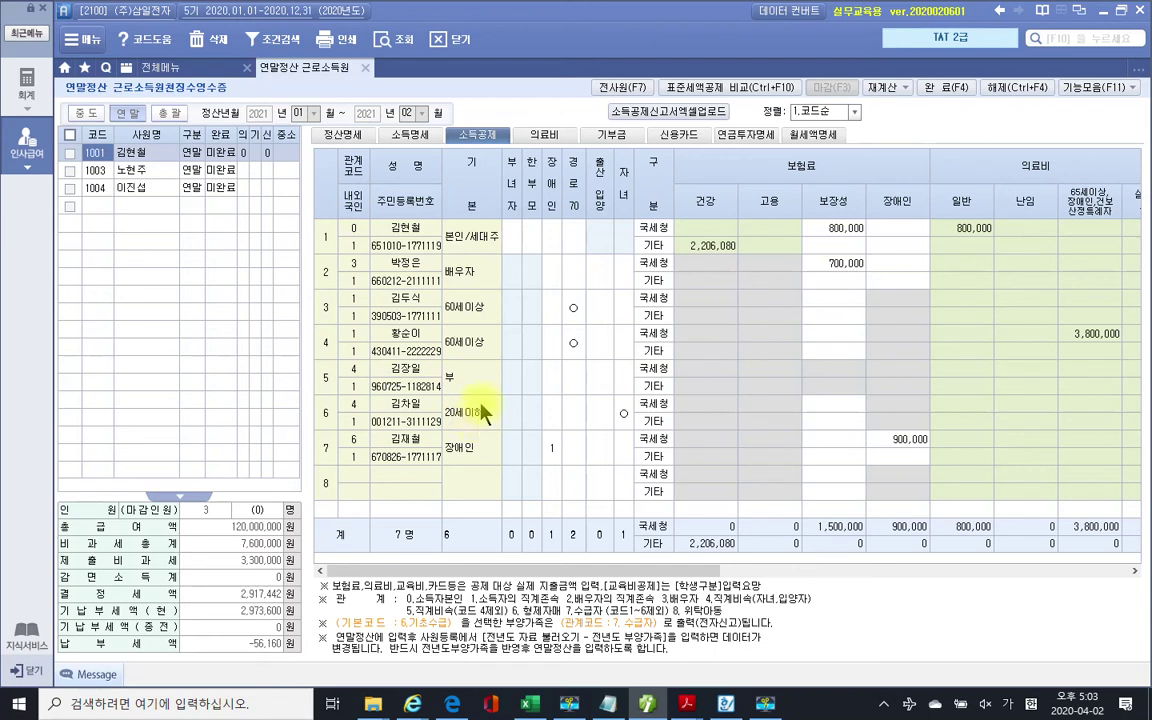
left_click(485, 136)
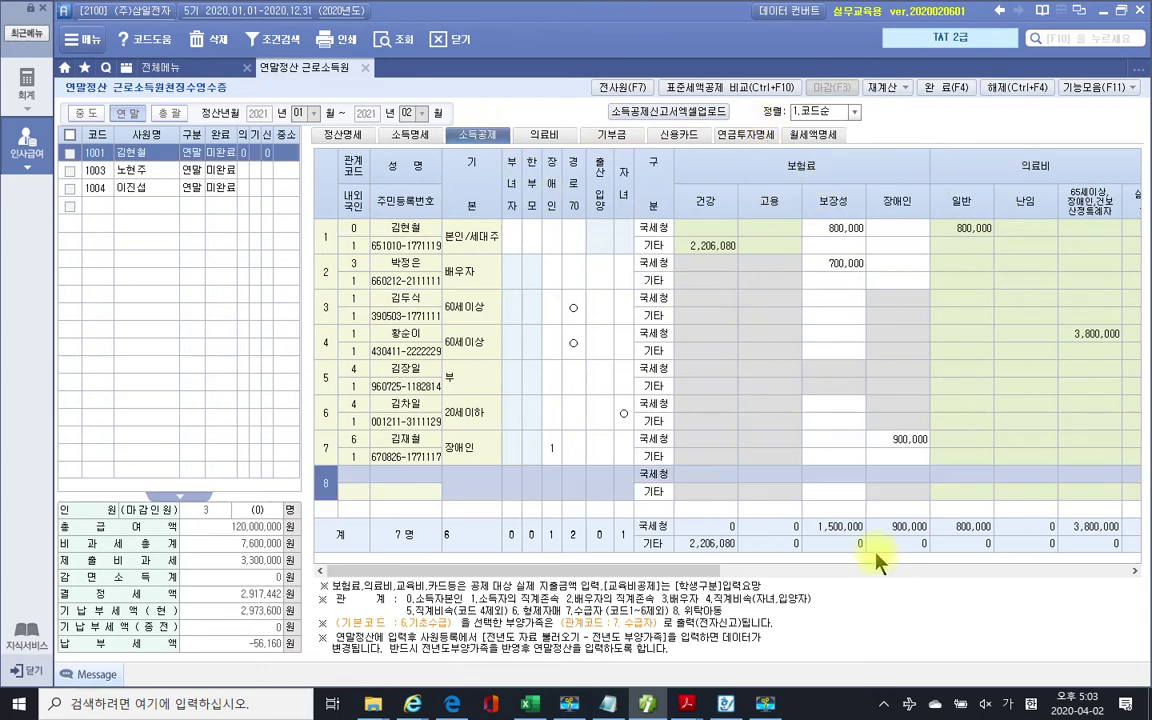
left_click_drag(697, 568, 1088, 581)
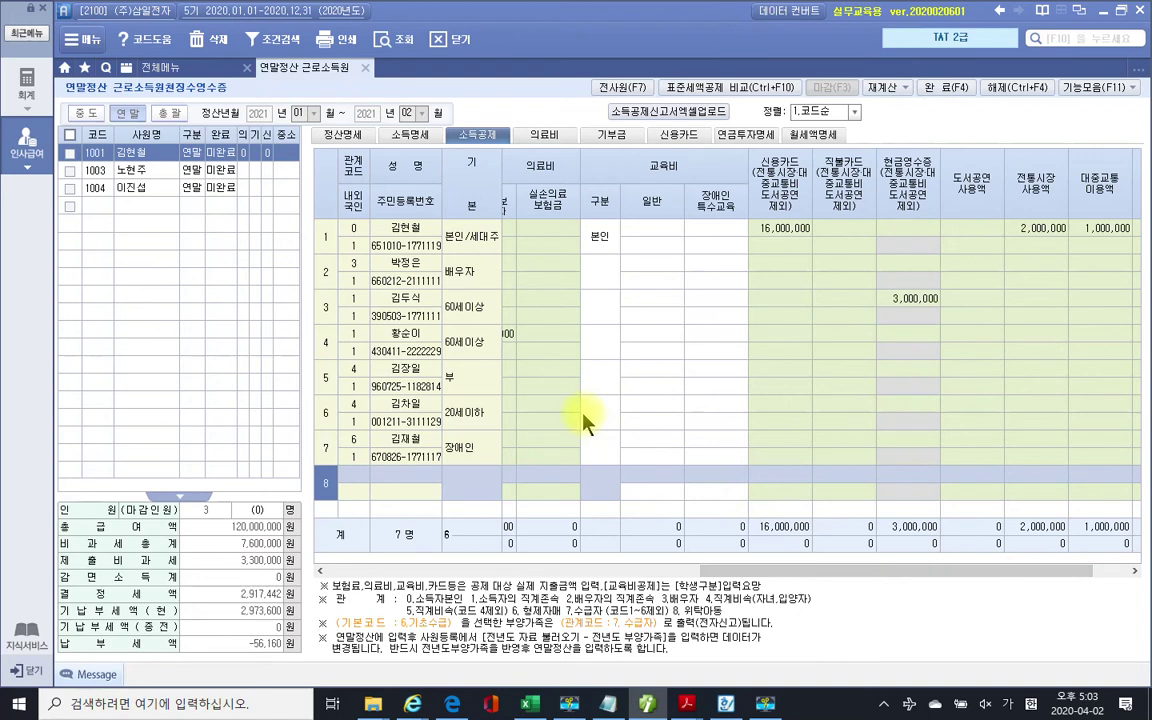
left_click(452, 412)
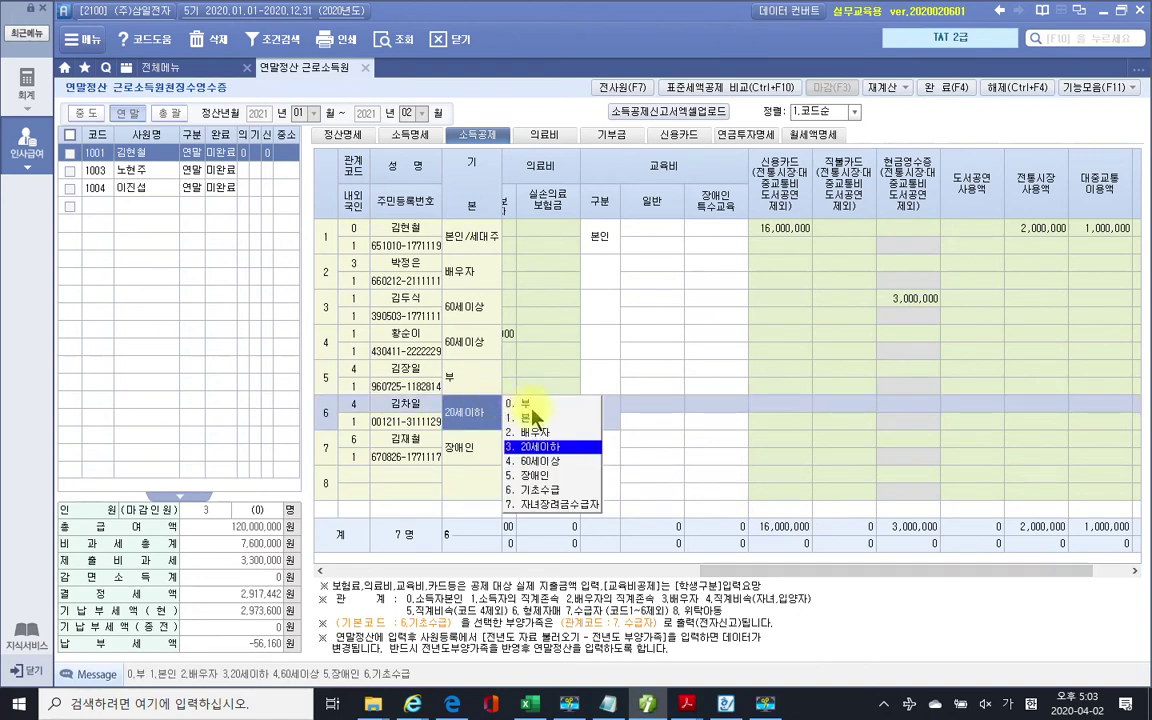
left_click(539, 394)
left_click(543, 408)
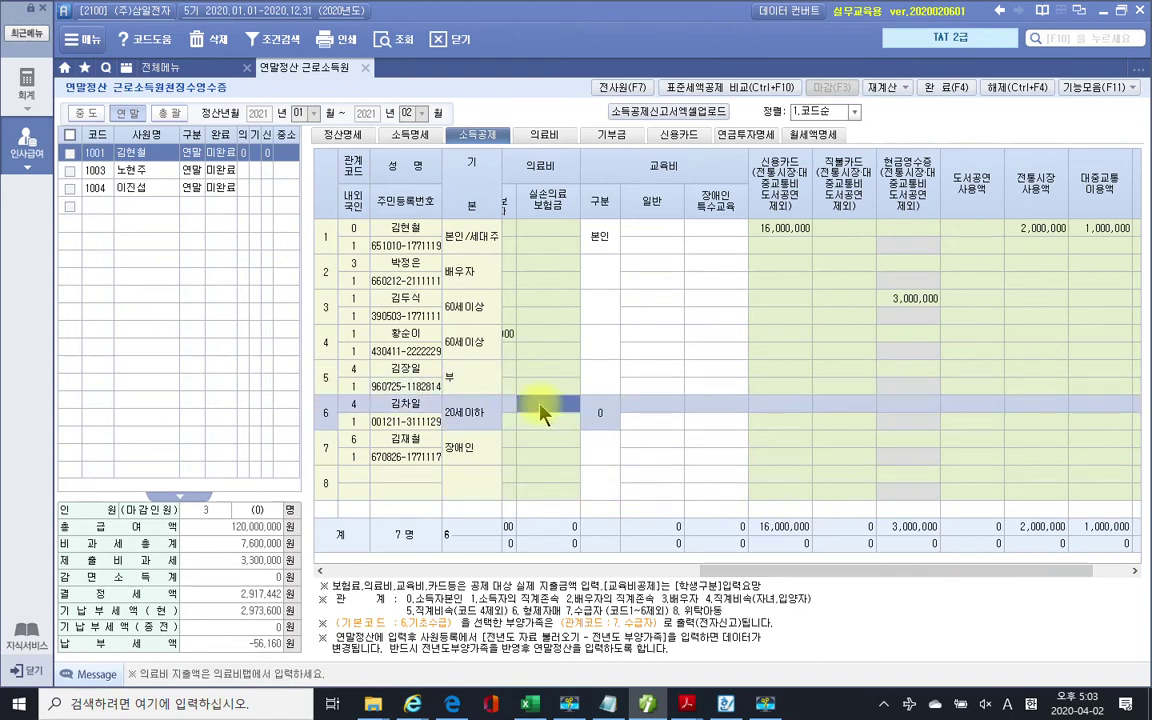
left_click(659, 413)
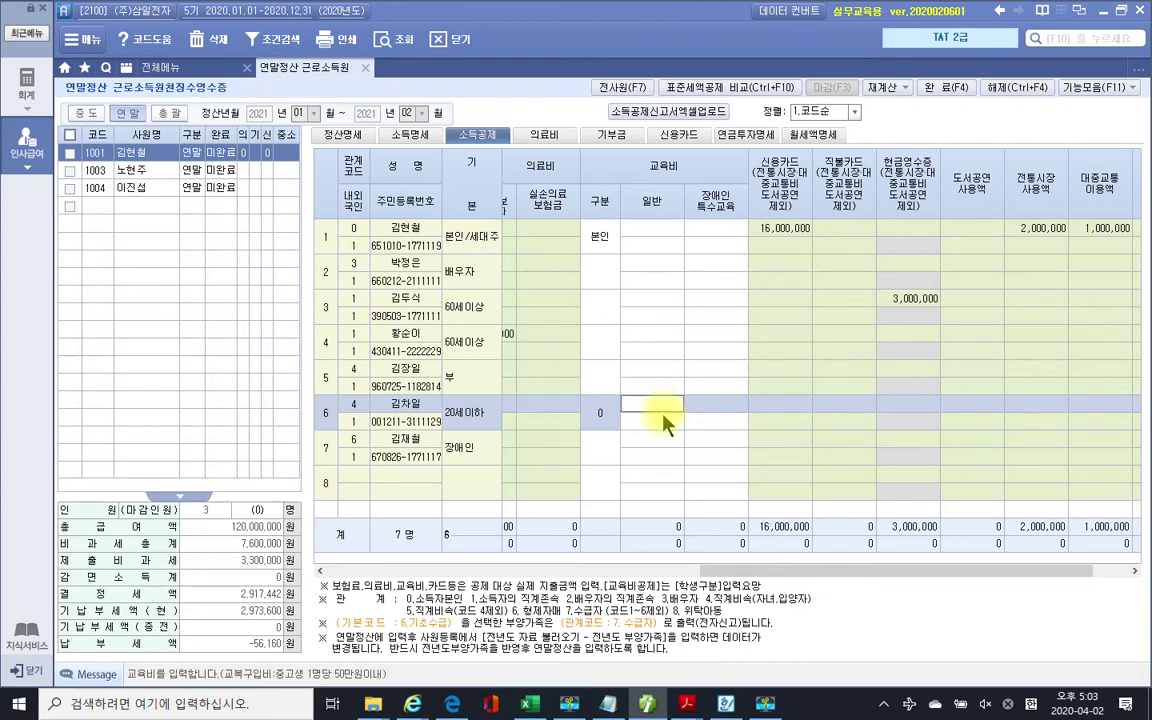
left_click(663, 423)
left_click(663, 406)
left_click(673, 421)
left_click(672, 410)
key("Return")
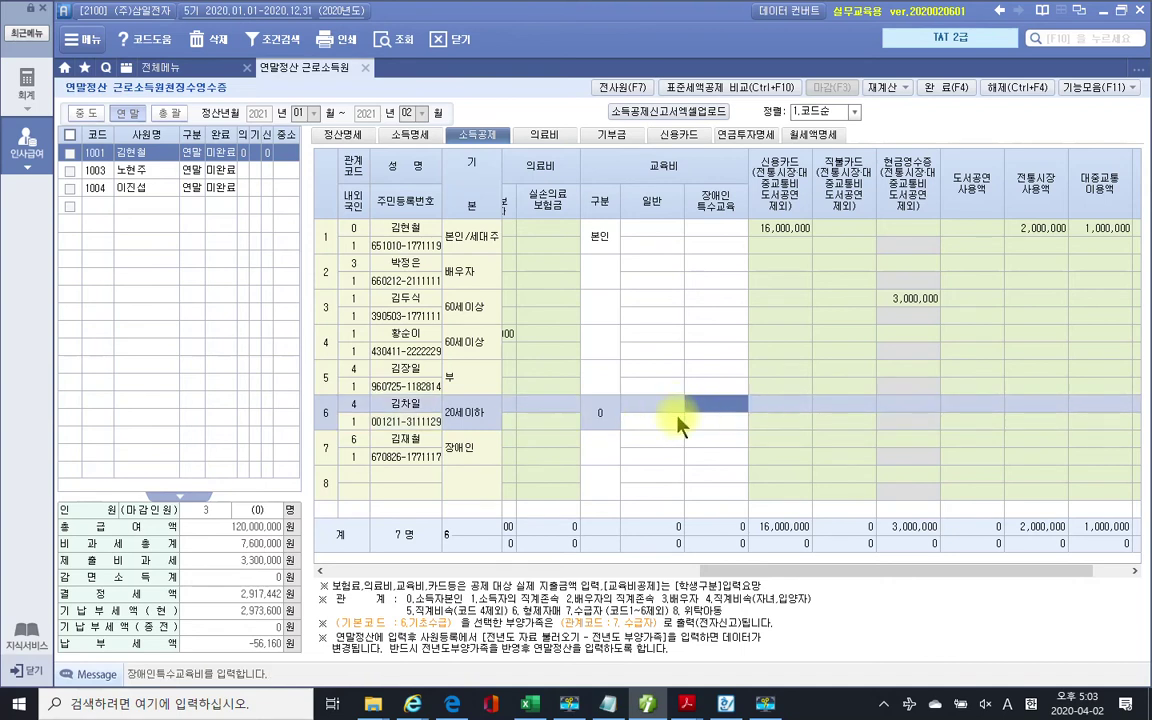
left_click(668, 413)
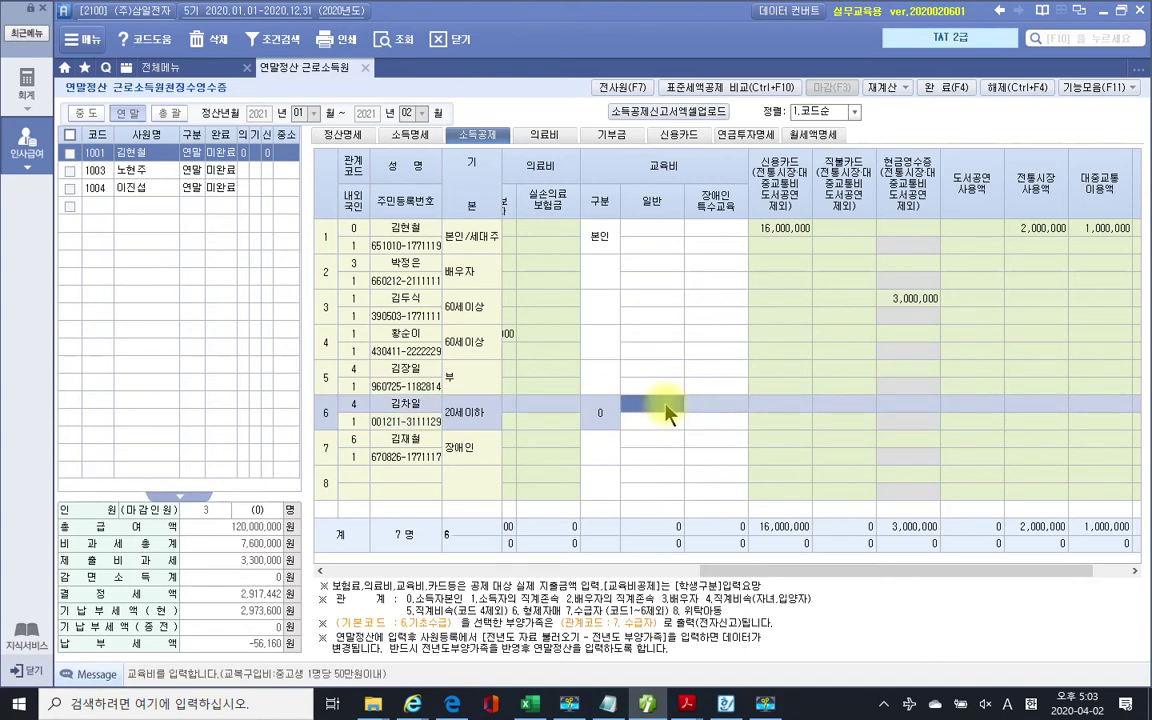
- Set the 교육비 구분 of the 자료 7 student in row 6 to 대학생 and select the 국세청 line of the 일반 교육비 amount
left_click(603, 412)
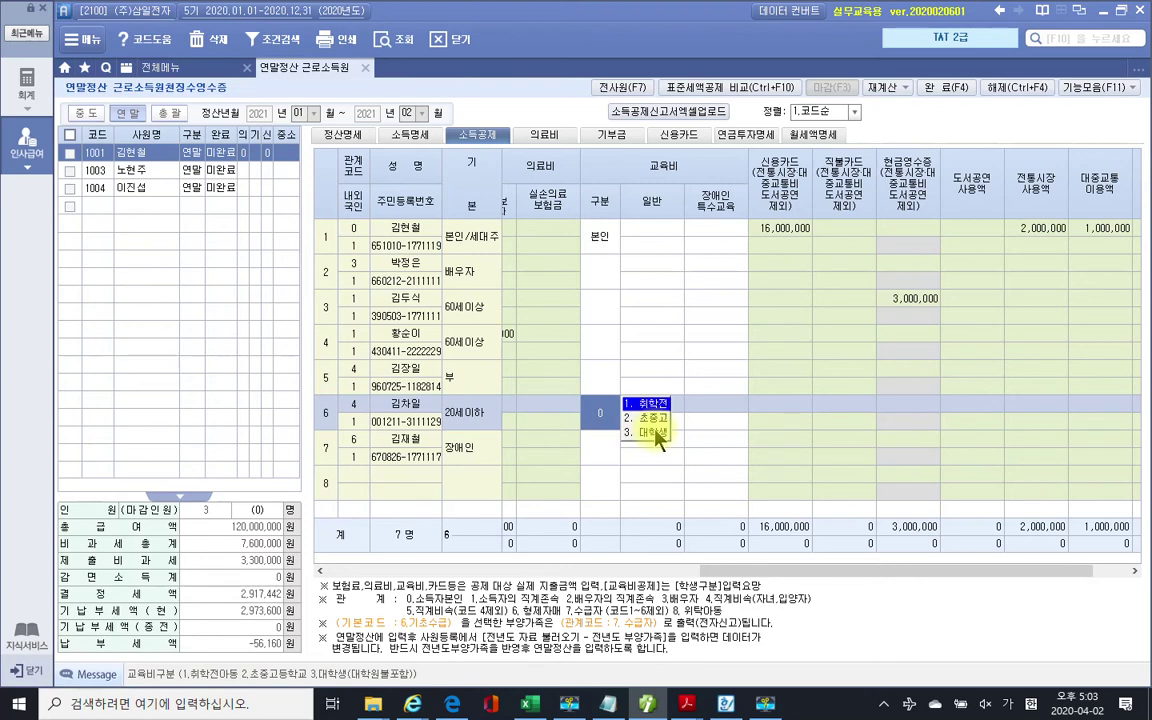
left_click(655, 433)
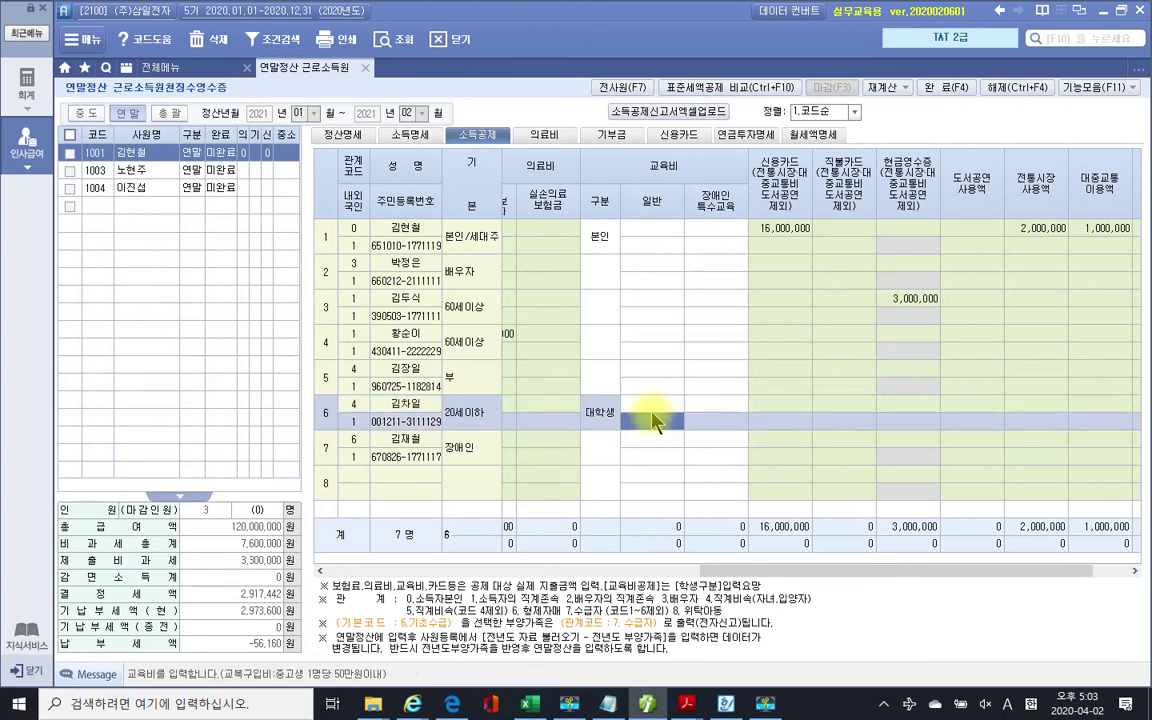
left_click(652, 405)
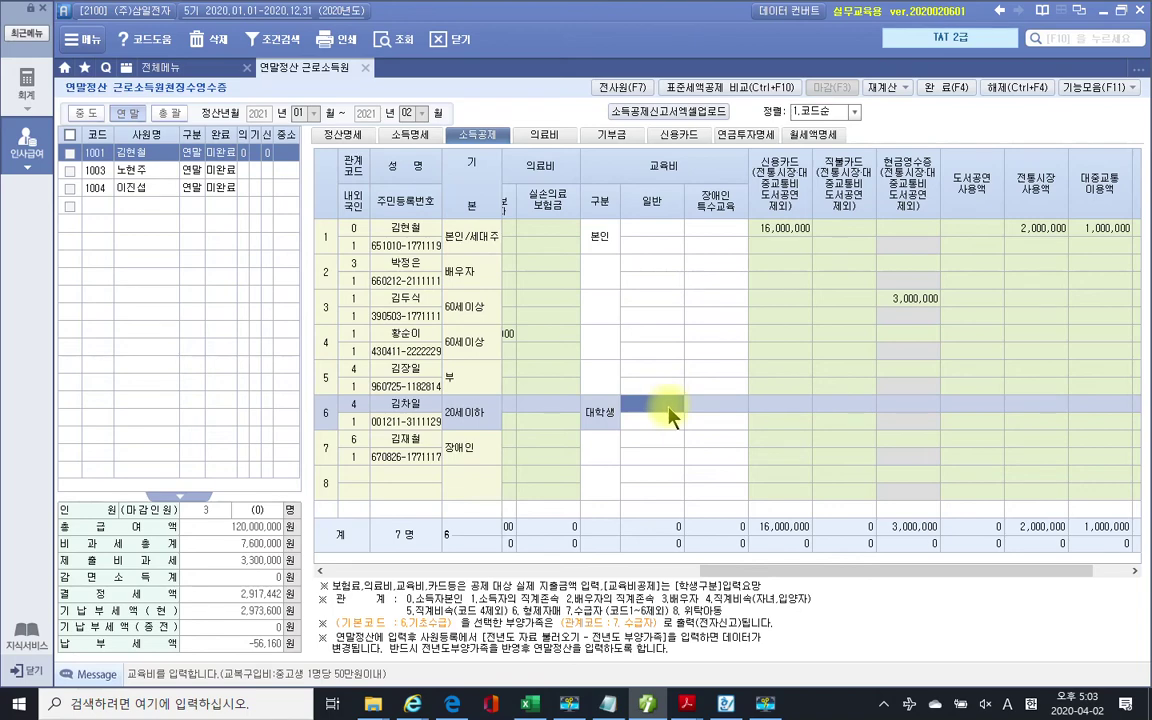
left_click_drag(705, 570, 399, 540)
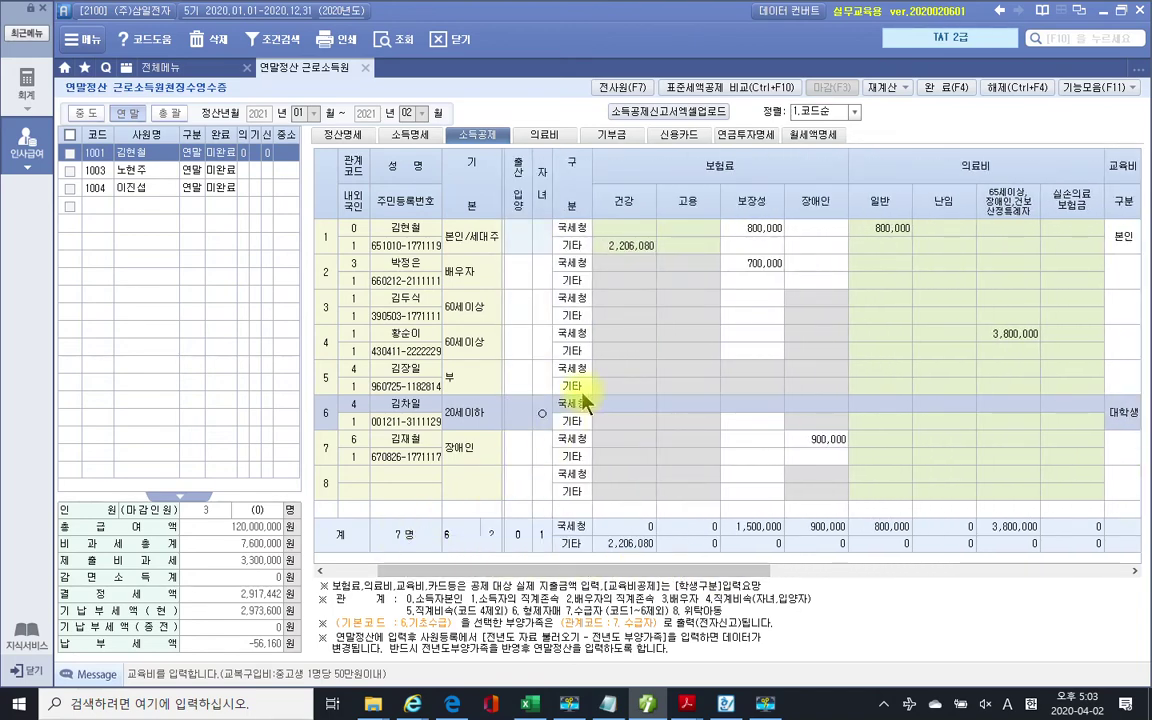
- Enter 8,500,000 as the 국세청 일반 교육비 of the 대학생 in row 6 and open the 정산명세 sheet
left_click_drag(620, 540, 850, 568)
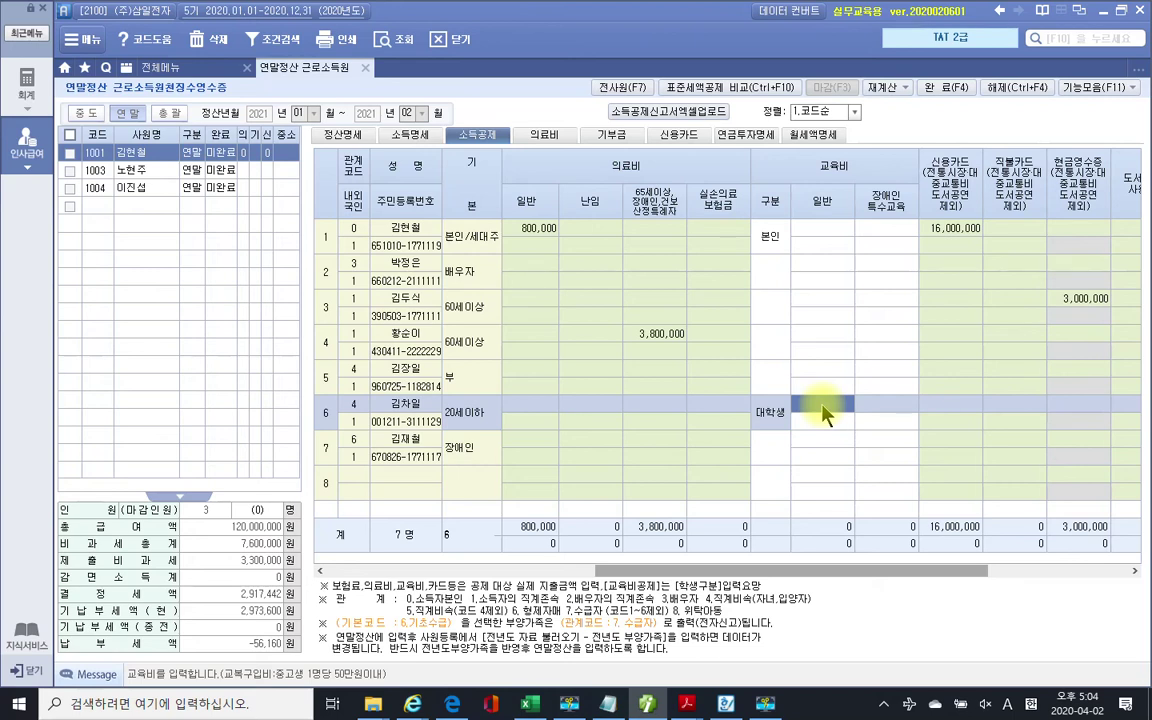
type("8,500,000")
key("Return")
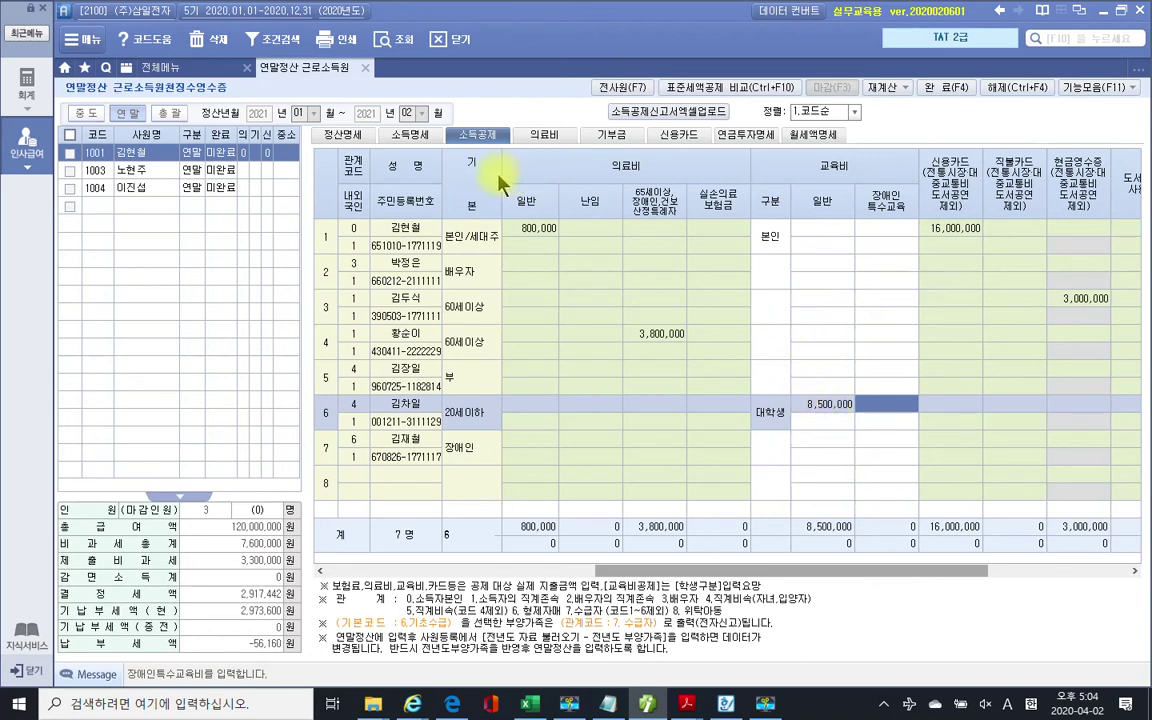
left_click(348, 137)
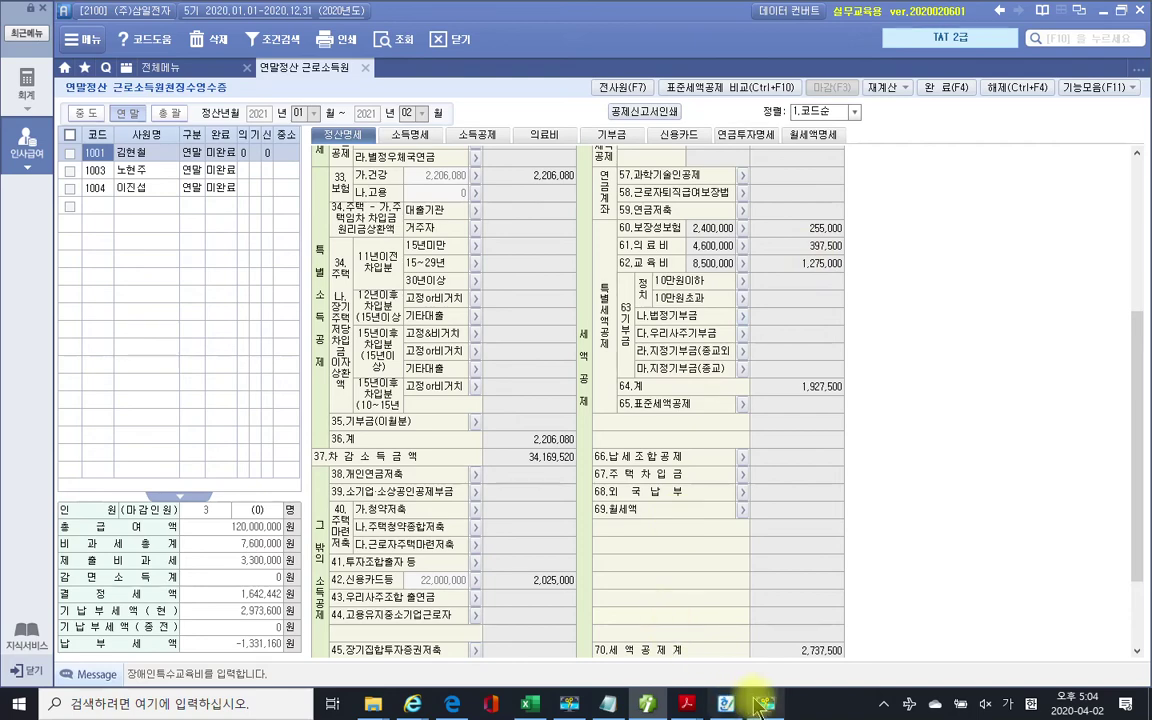
- Switch to the textbook PDF, find the 자료 8 기부금 certificate and highlight the donor's name
left_click(649, 703)
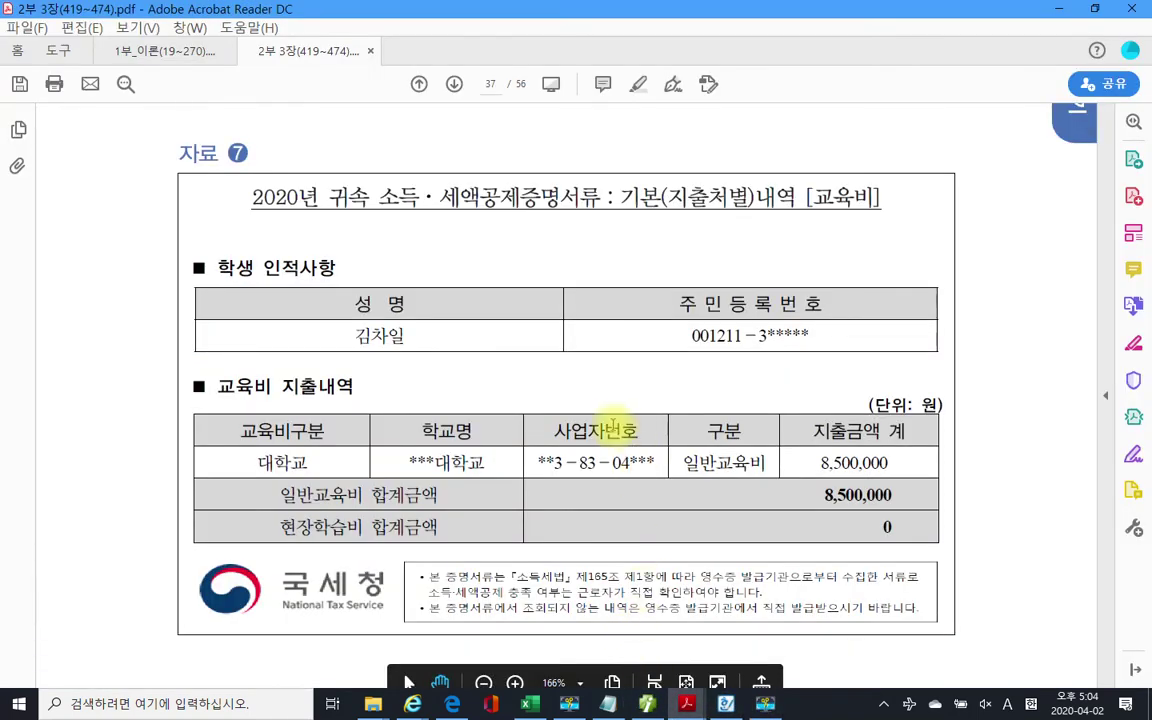
scroll(620, 440, "down", 5)
scroll(613, 425, "down", 8)
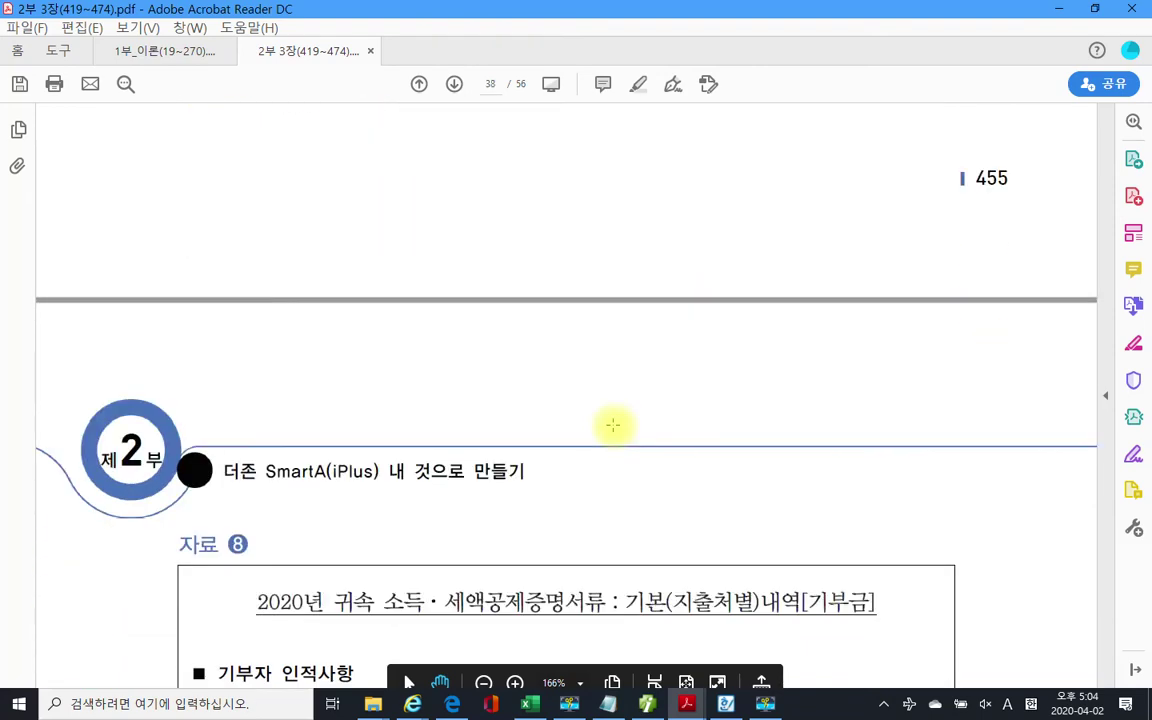
scroll(613, 425, "down", 2)
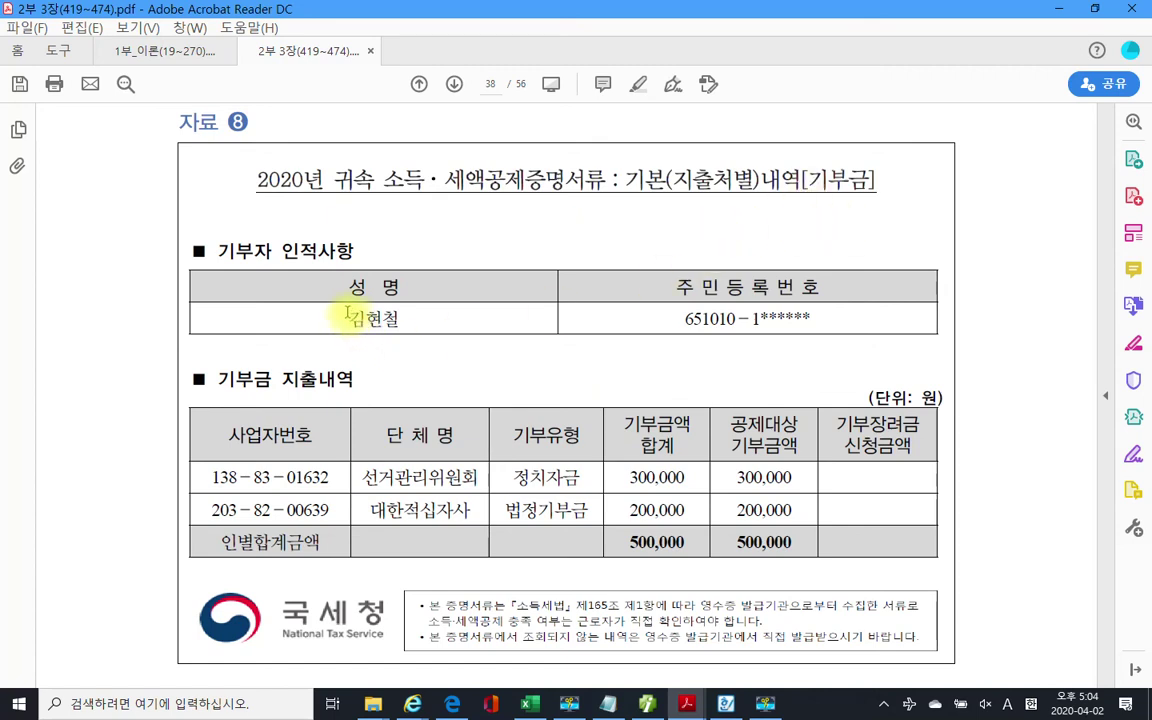
double_click(384, 318)
right_click(376, 322)
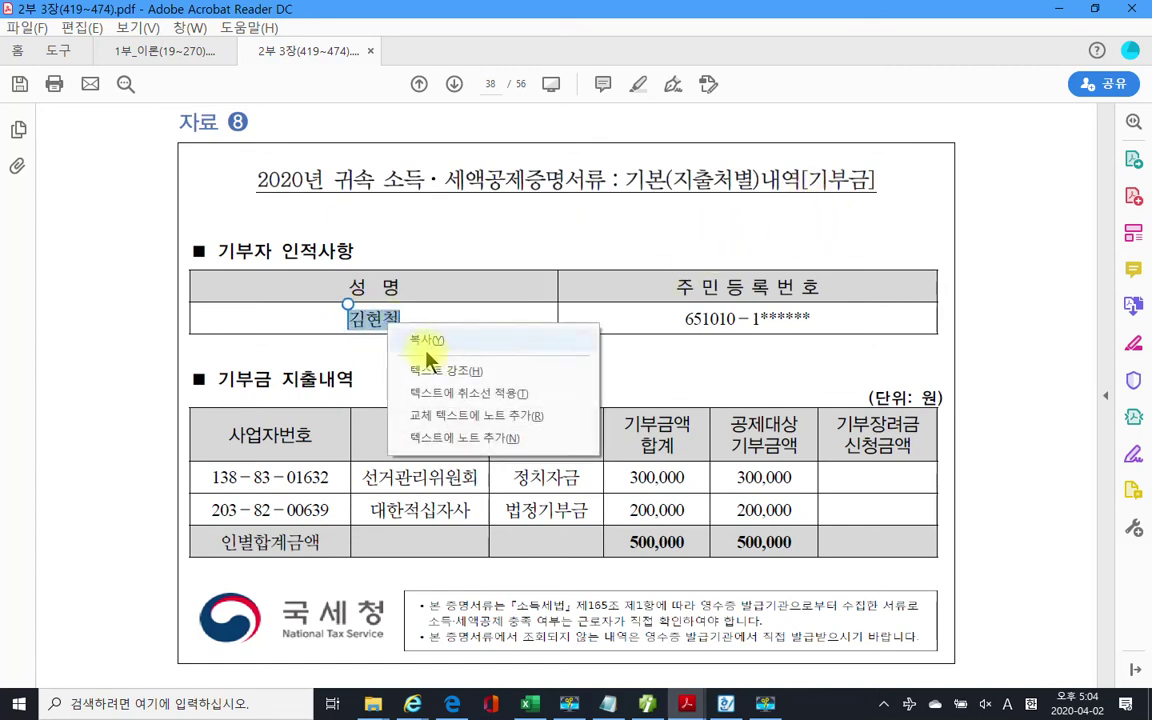
left_click(410, 357)
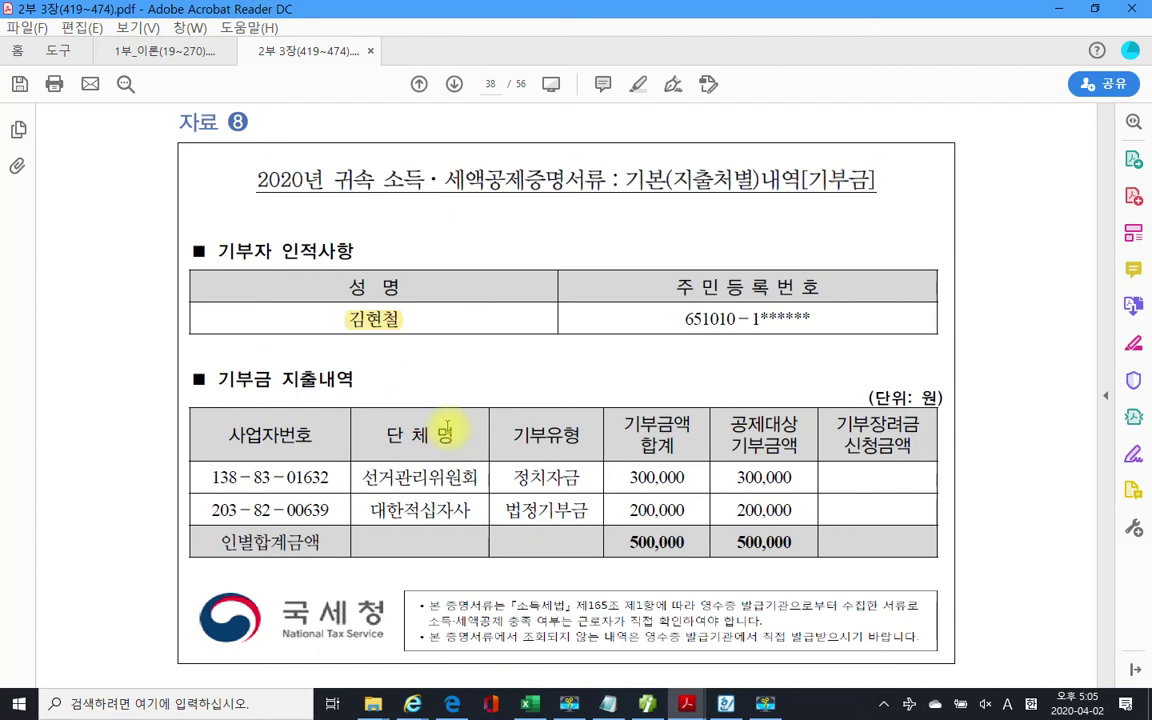
scroll(447, 482, "down", 3)
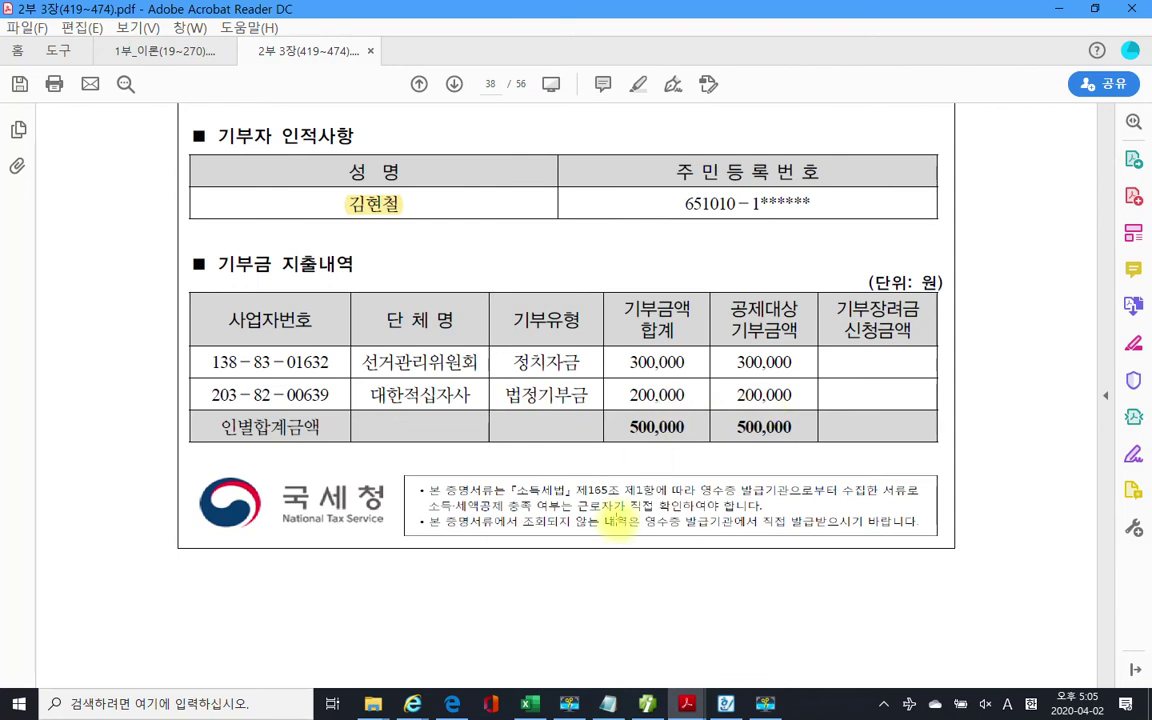
- Switch back to SmartA and register 본인 as the row 1 donor in 해당연도 기부명세, leaving 사업자번호 and 상호 blank
left_click(647, 704)
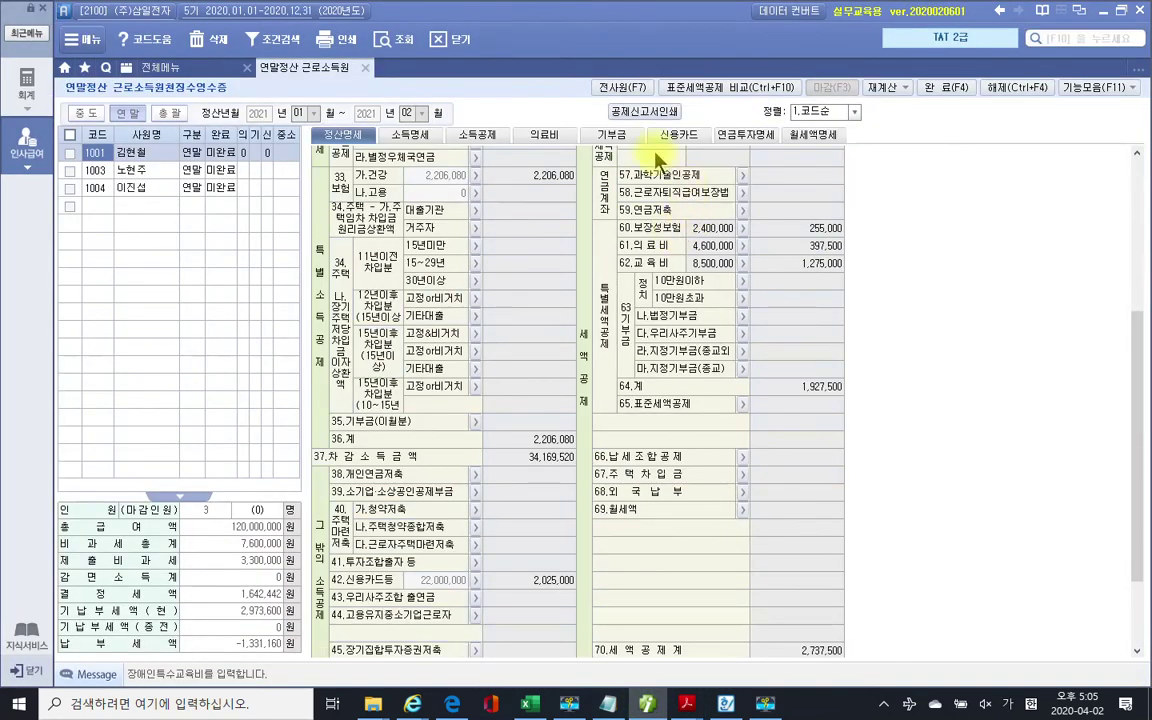
left_click(628, 141)
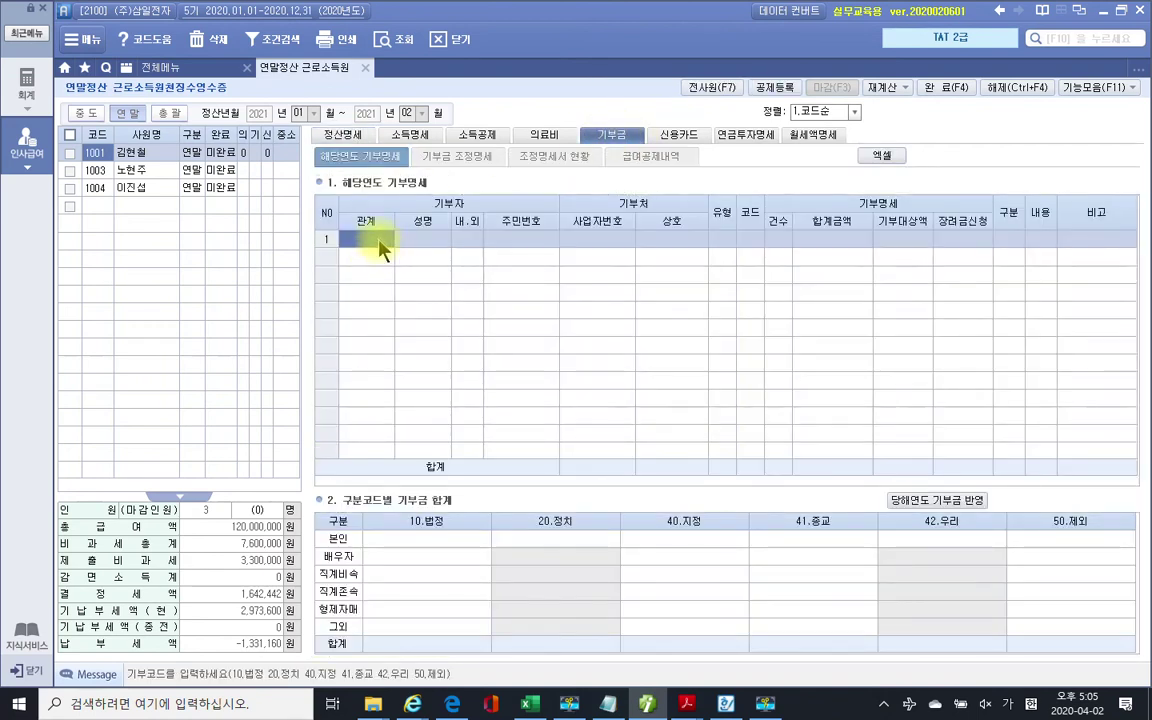
double_click(378, 240)
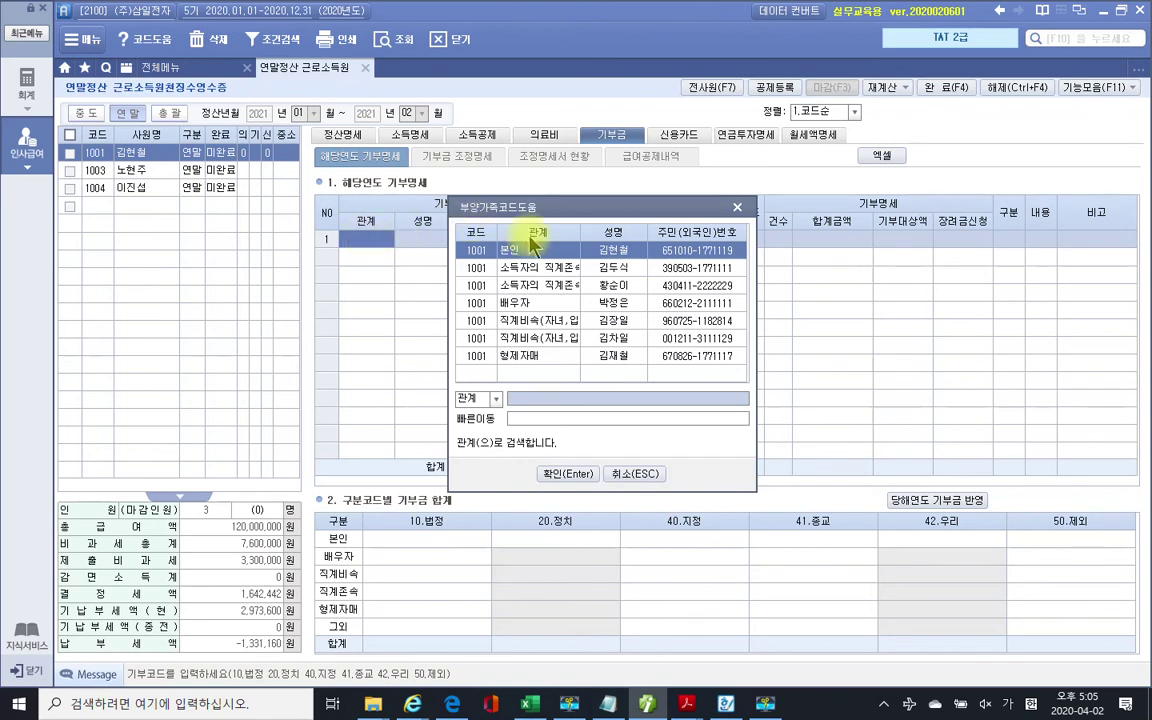
left_click(590, 471)
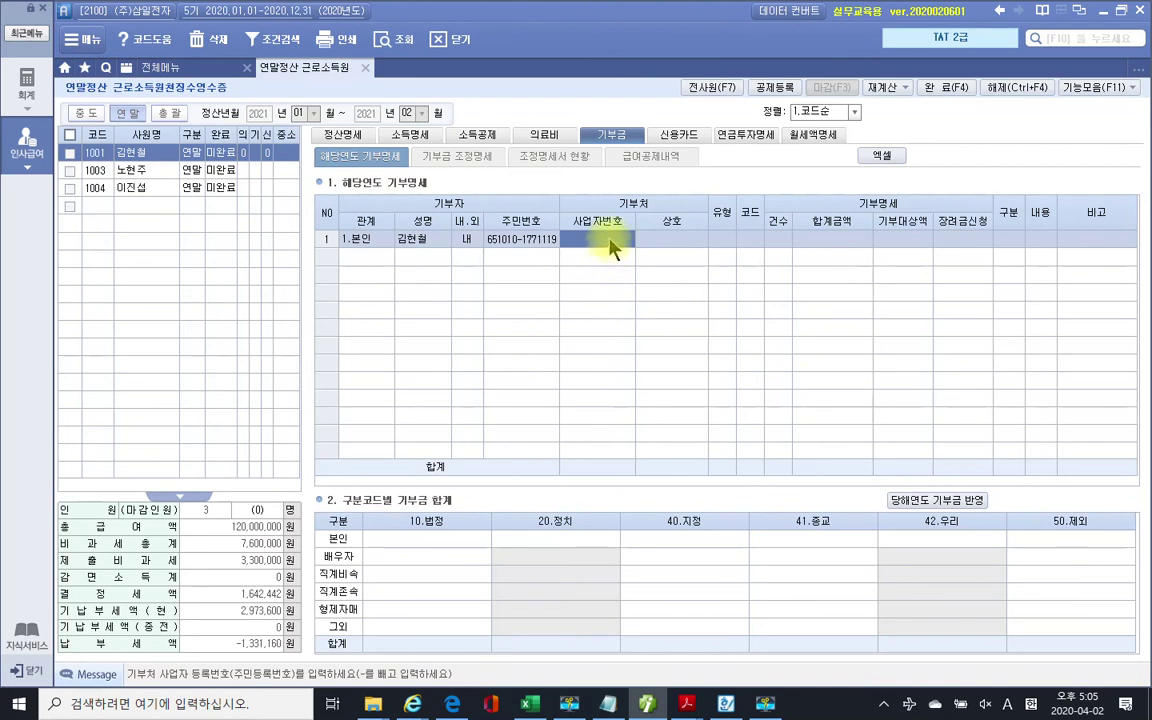
left_click(657, 240)
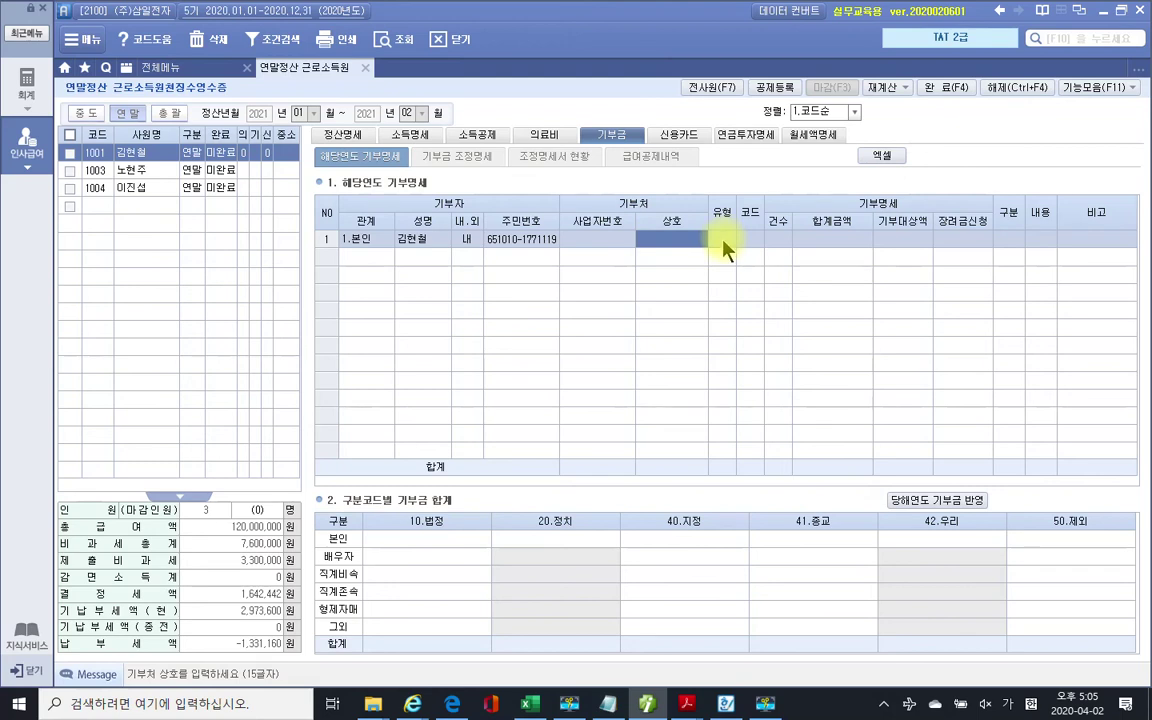
key("Return")
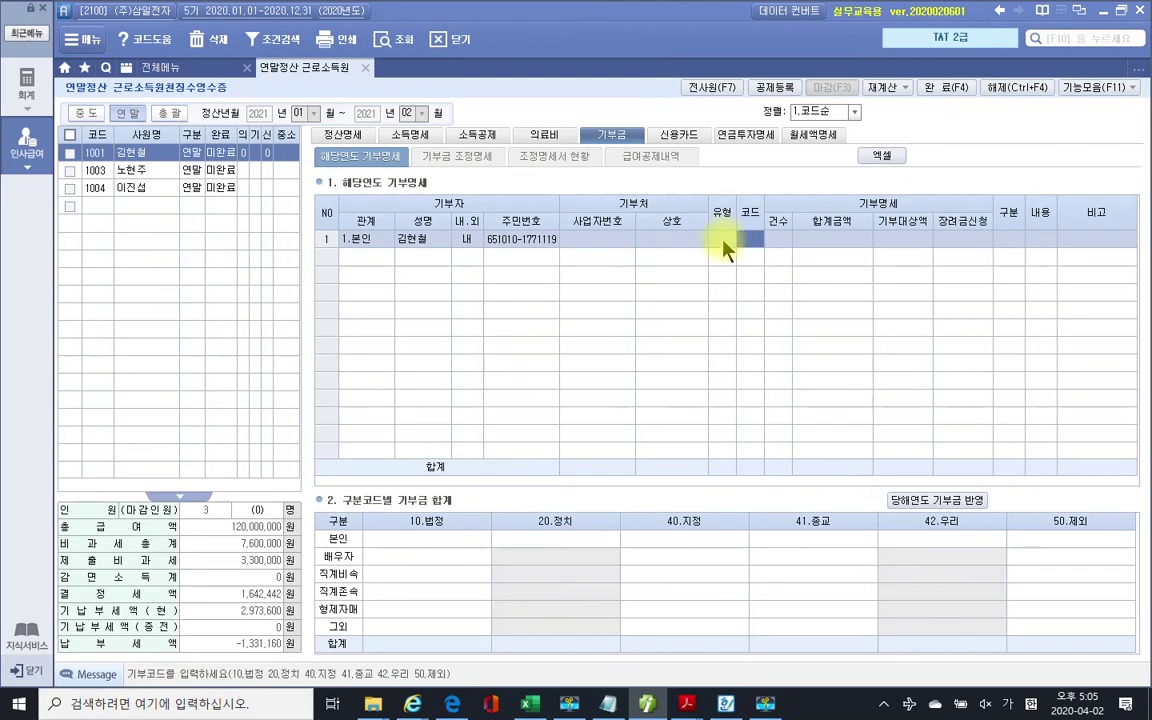
key("Left")
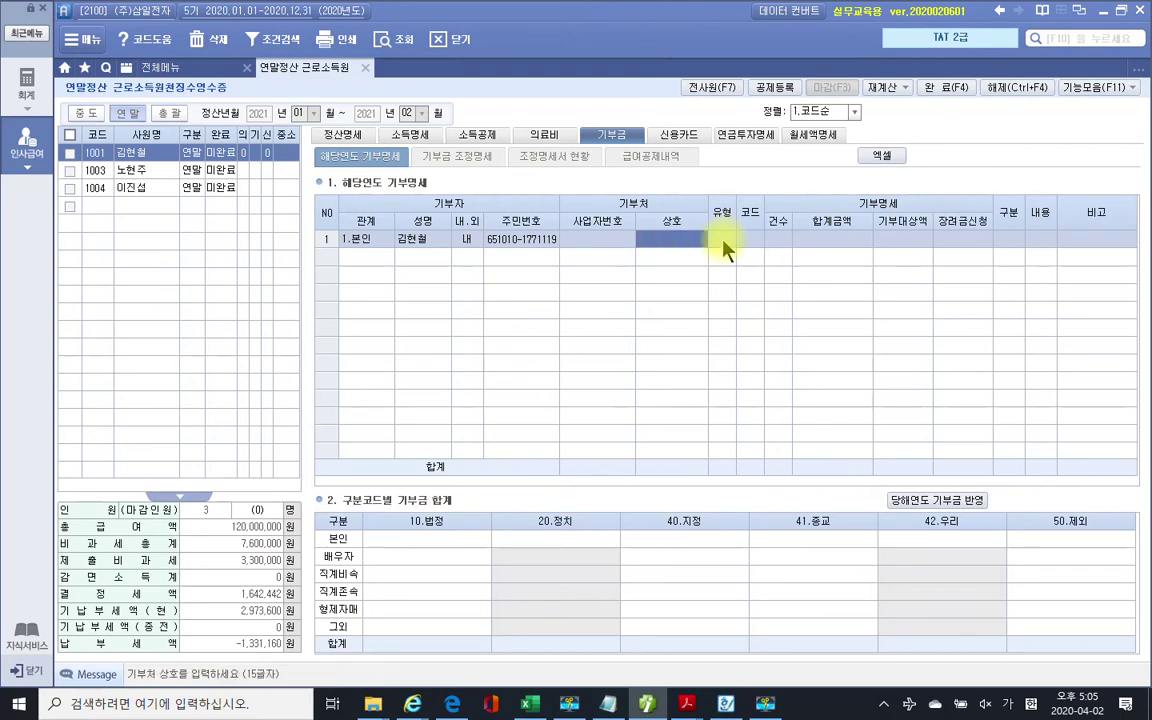
key("Return")
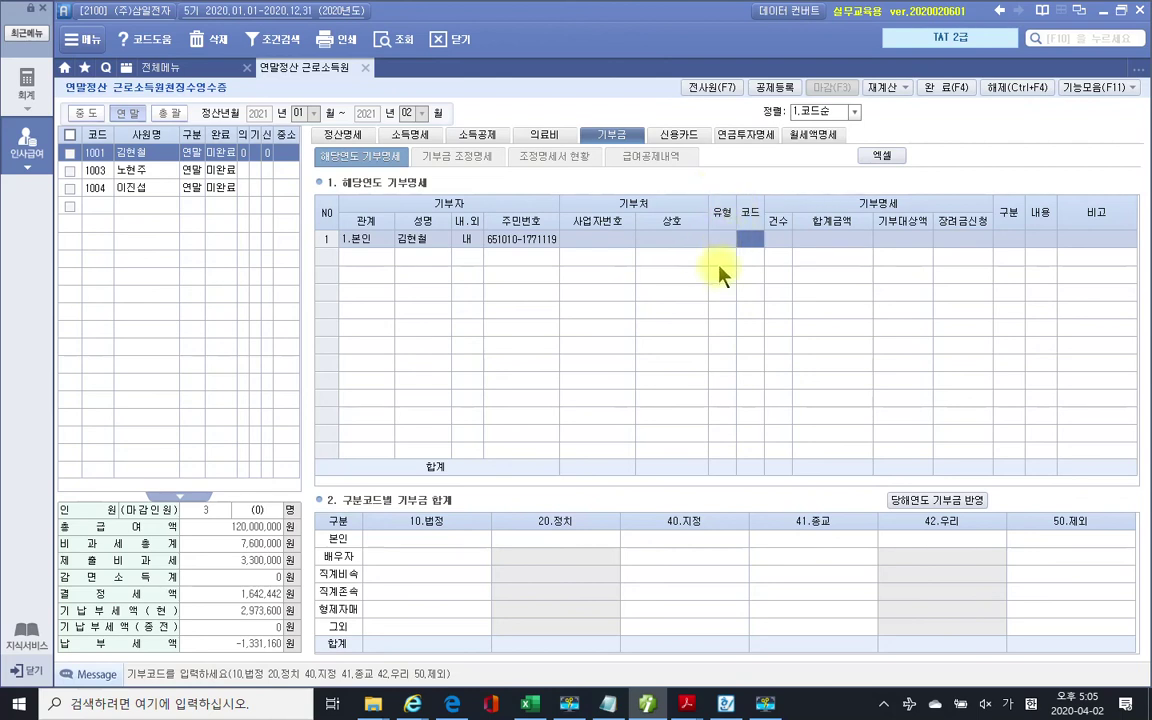
left_click_drag(735, 202, 763, 233)
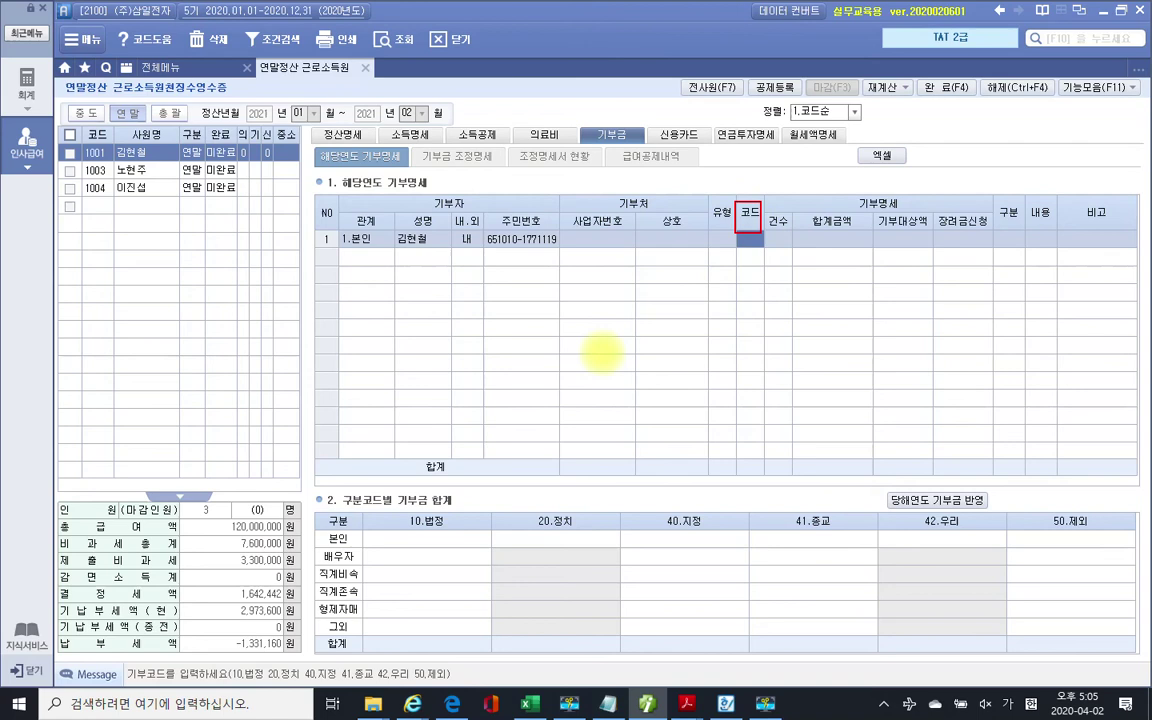
mouse_move(57, 663)
left_mouse_down()
mouse_move(244, 688)
mouse_move(517, 686)
left_mouse_up()
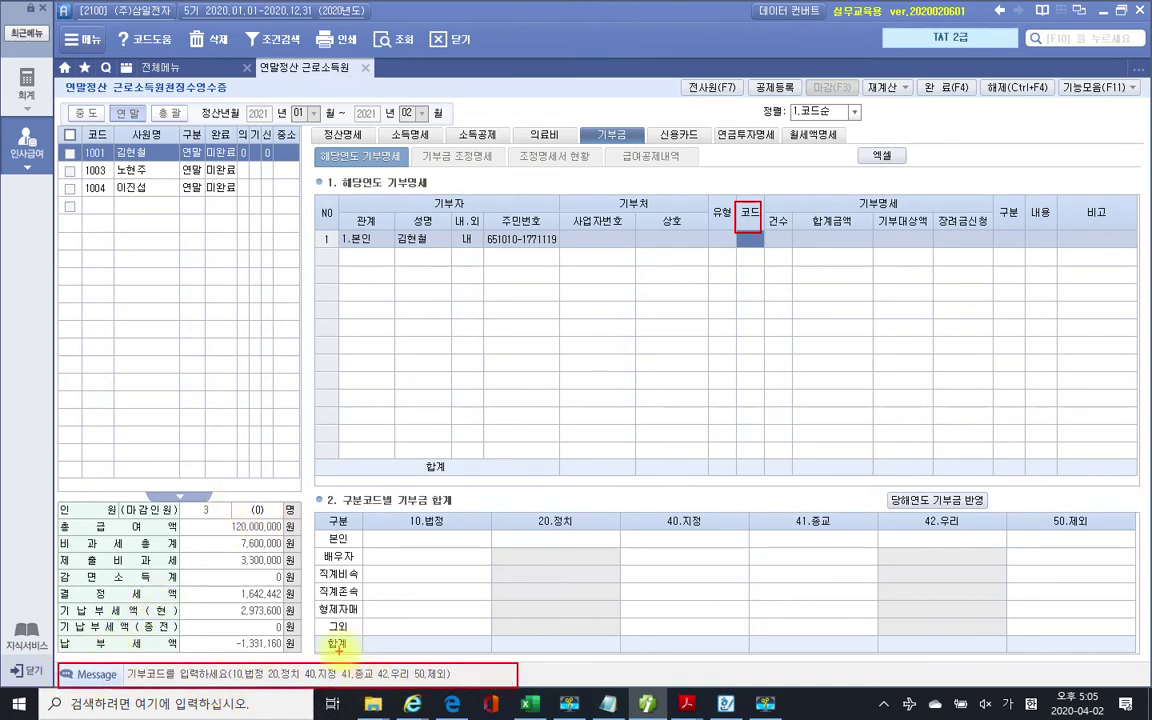
left_click_drag(266, 676, 300, 676)
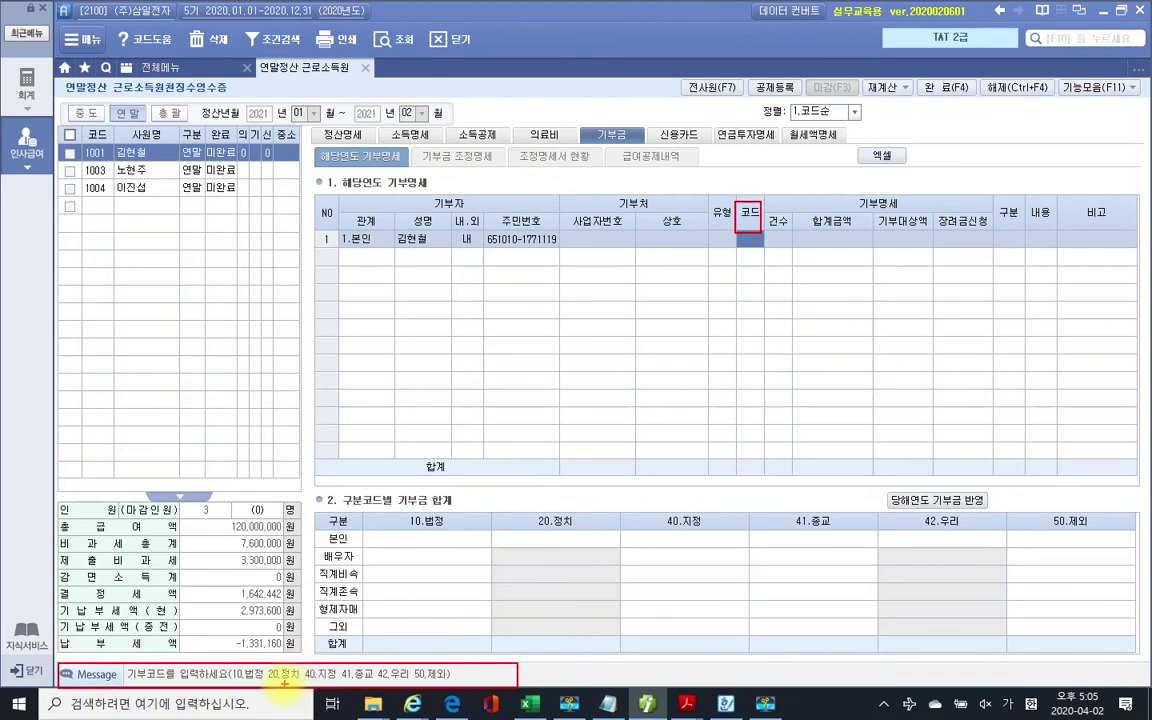
left_click_drag(298, 671, 290, 689)
key("Escape")
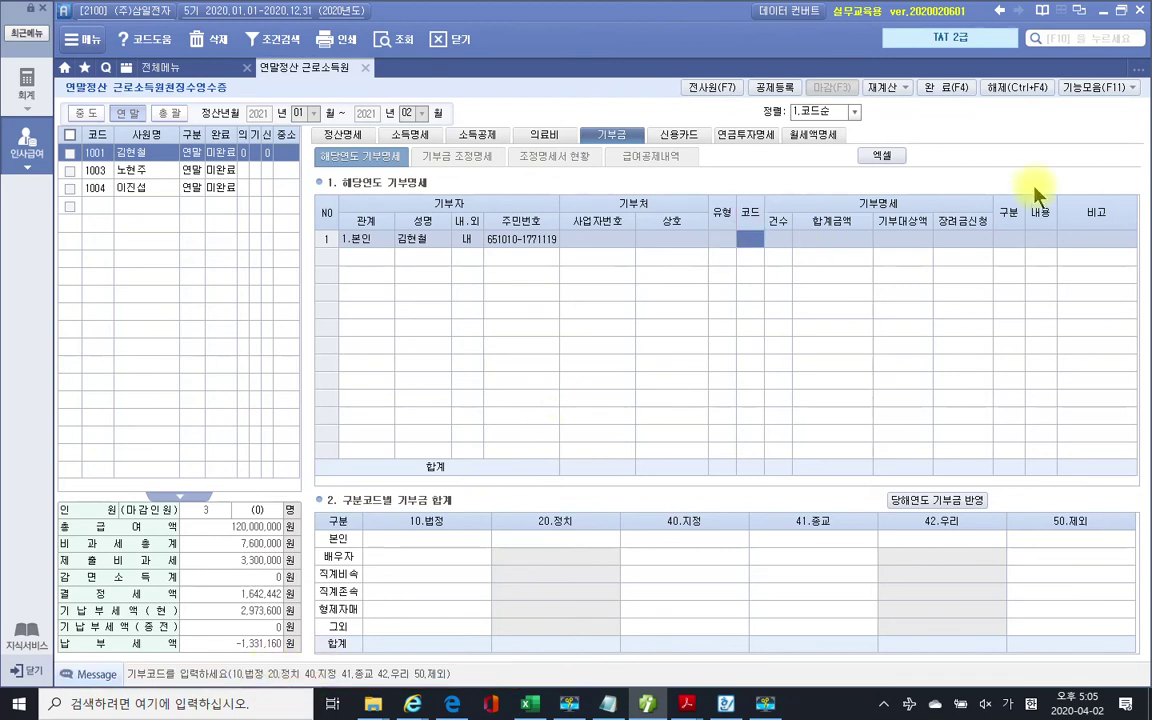
- Complete donation row 1 with 코드 20 (정치), 건수 1, 기부대상액 300,000, 구분 국세청 and 내용 금전
type("20")
key("Return")
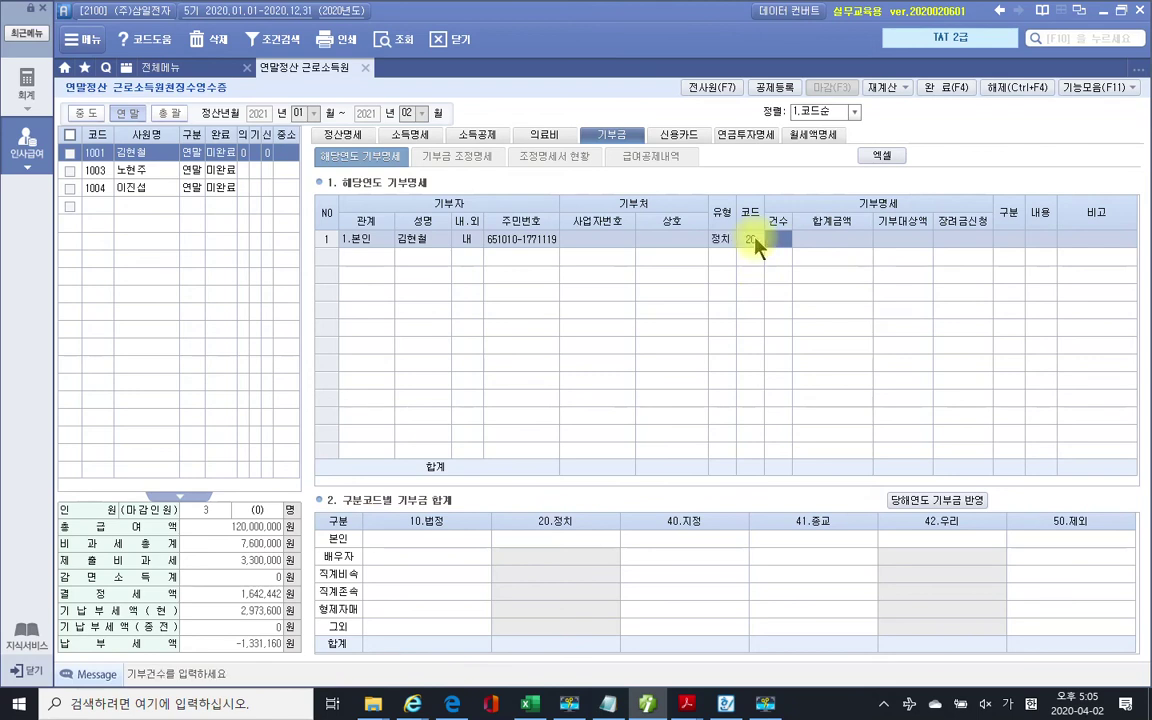
type("1")
key("Return")
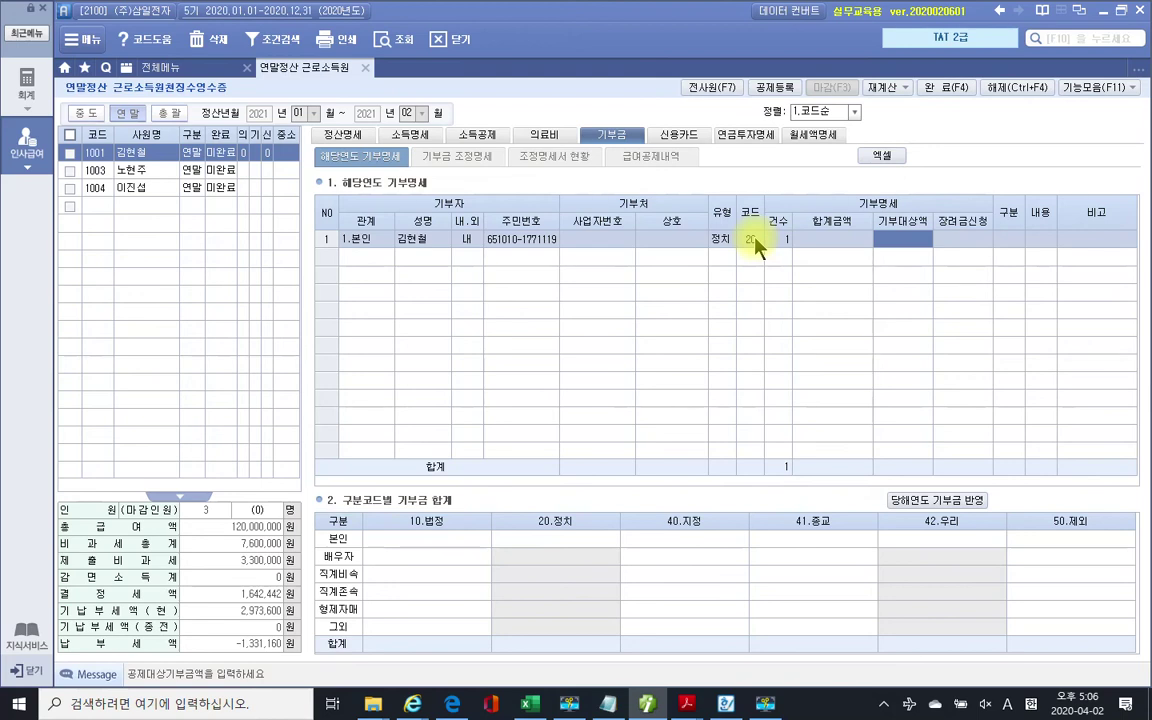
type("30")
type("000")
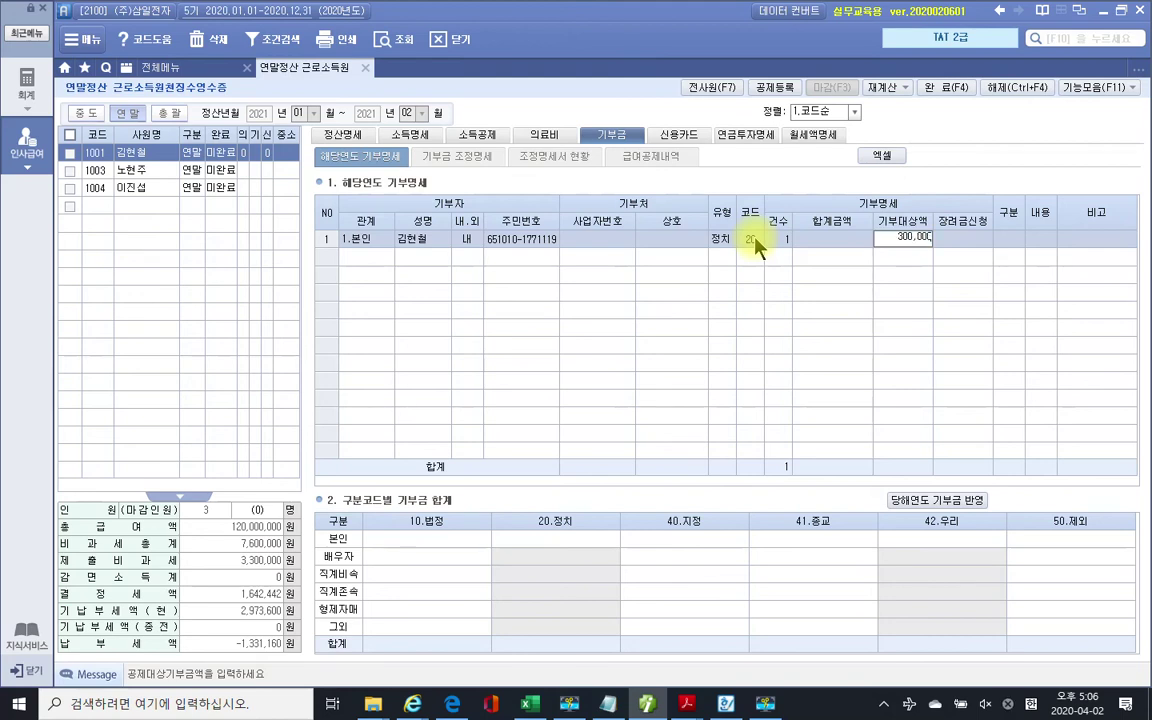
key("Return")
key("Return")
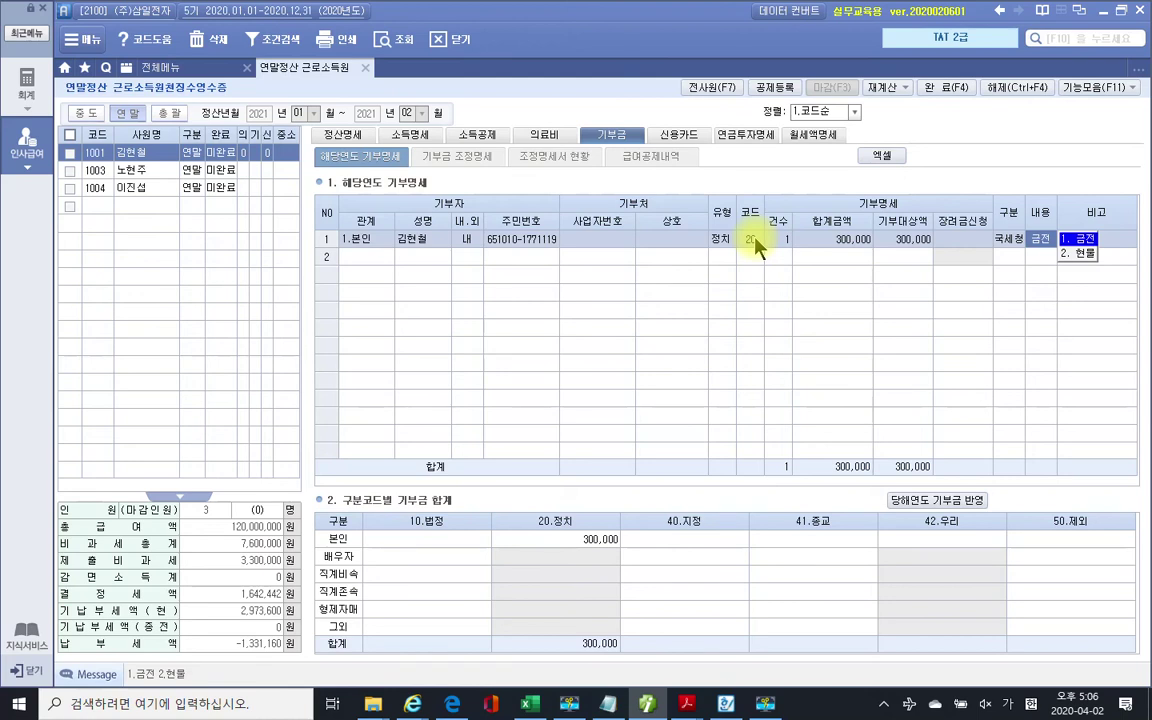
key("Return")
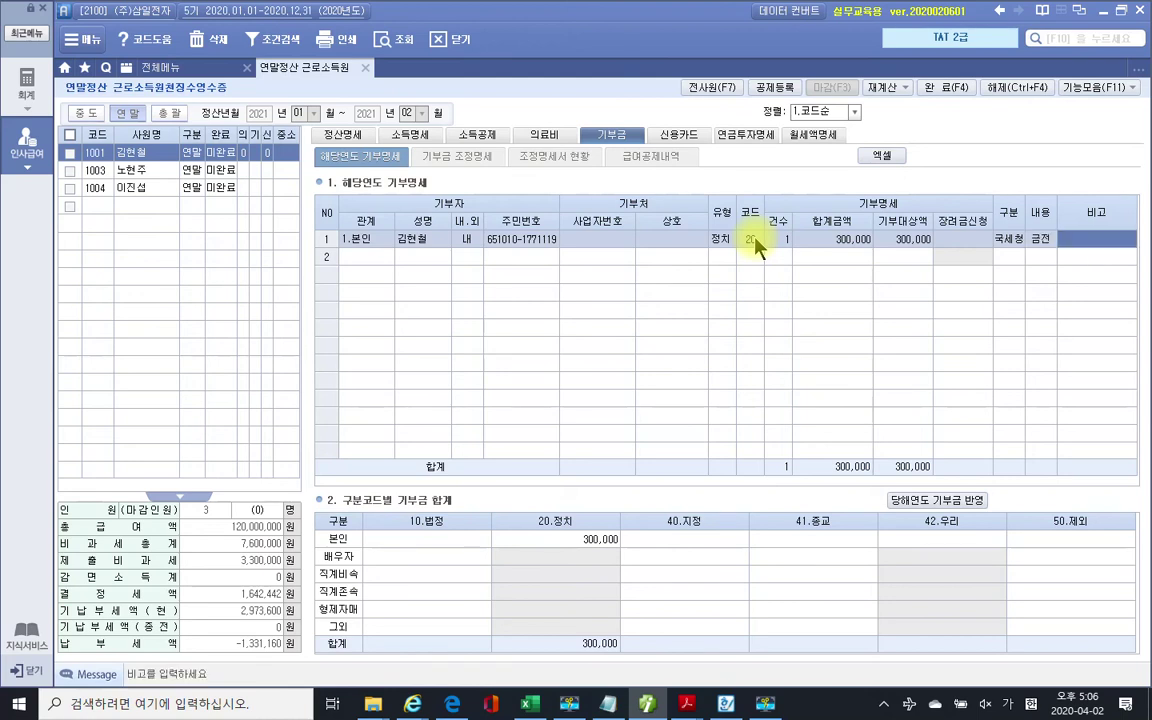
key("Return")
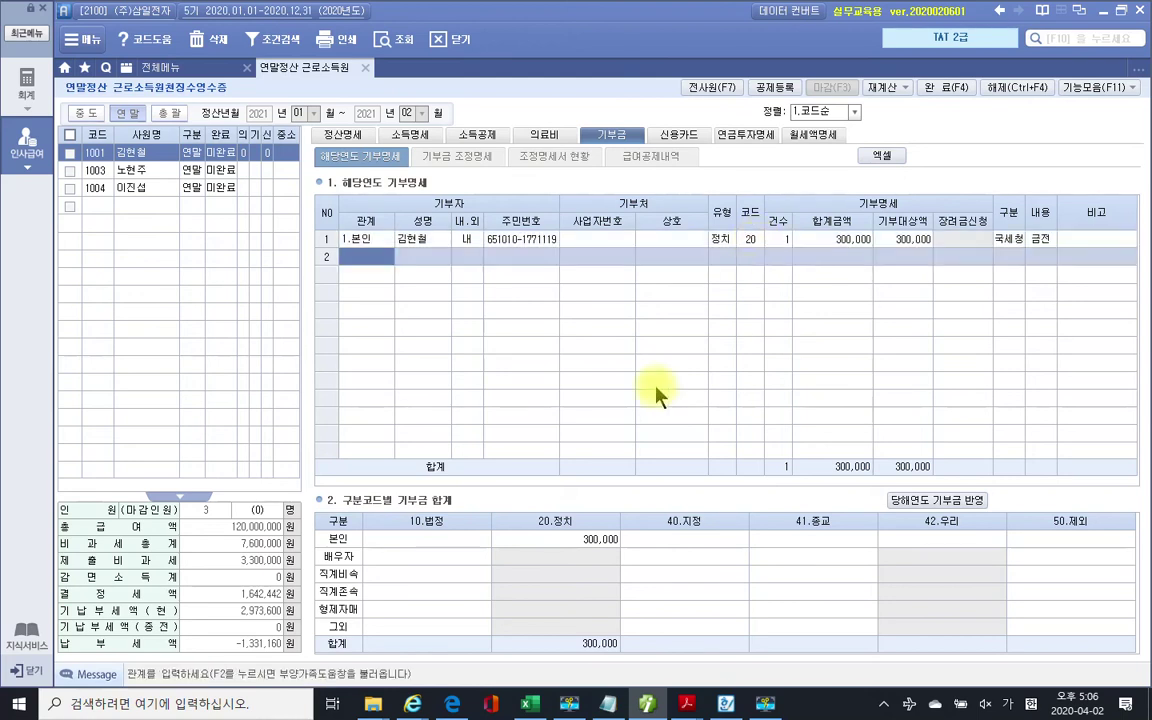
- Add a second donation row for 본인 with 코드 10 (법정), 건수 1 and 기부대상액 200,000, leaving 사업자번호 and 상호 blank
double_click(358, 263)
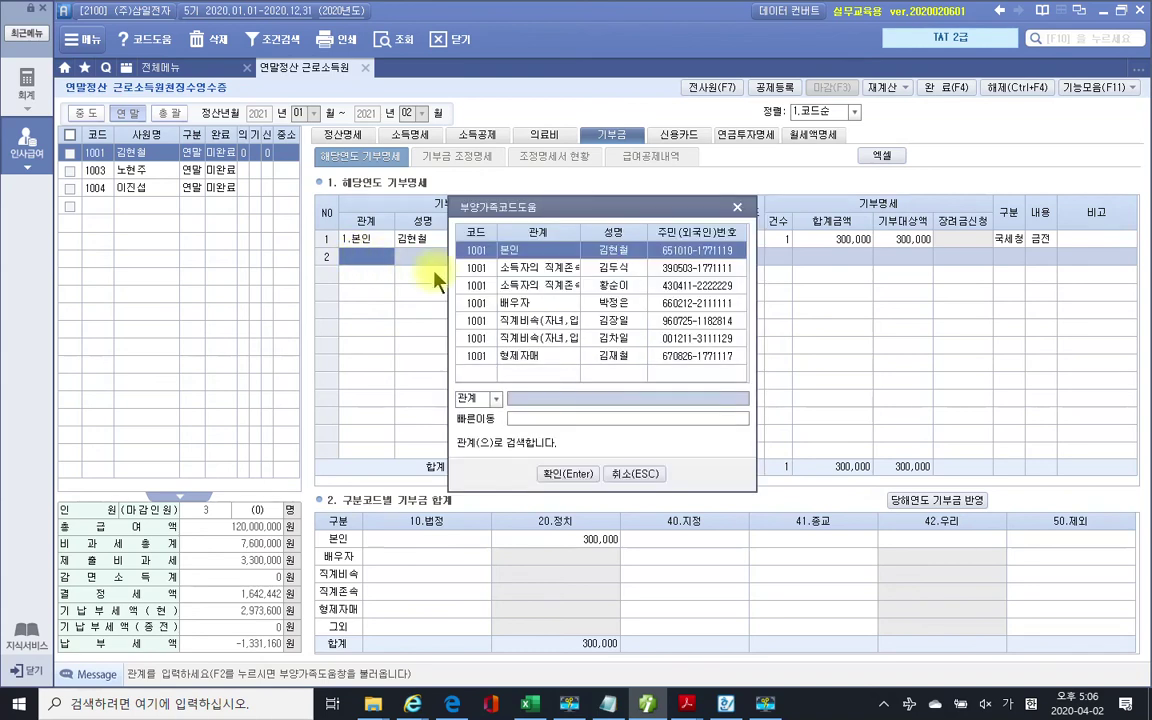
left_click(570, 474)
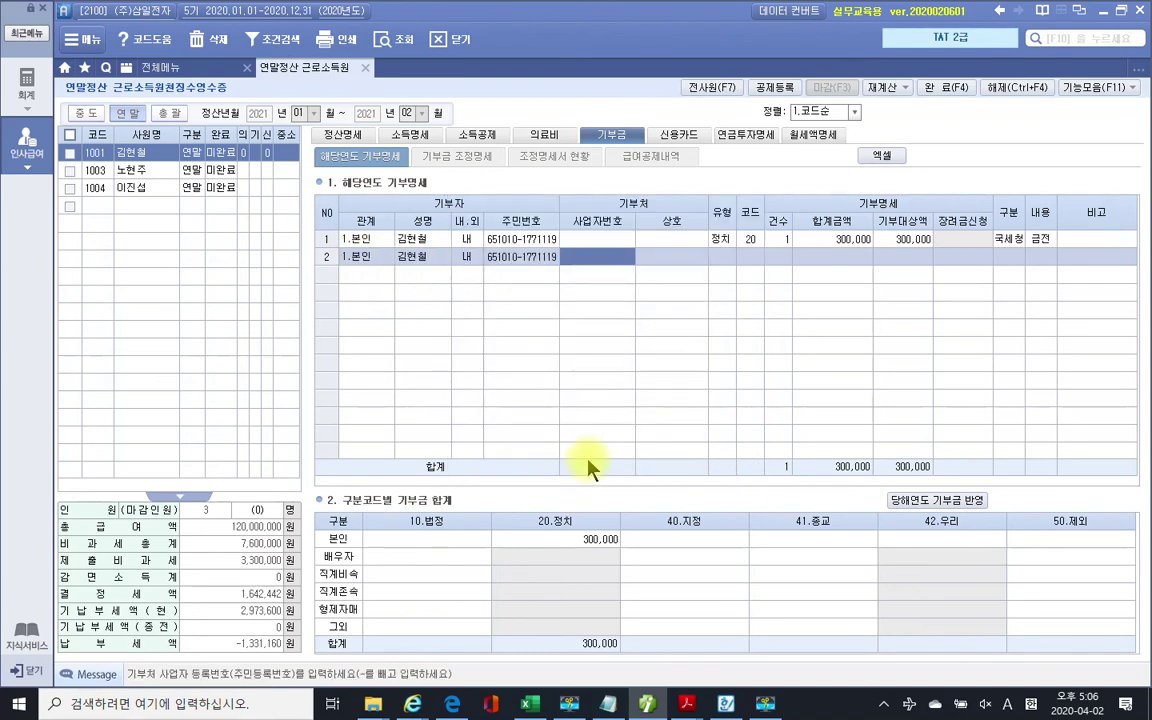
key("Return")
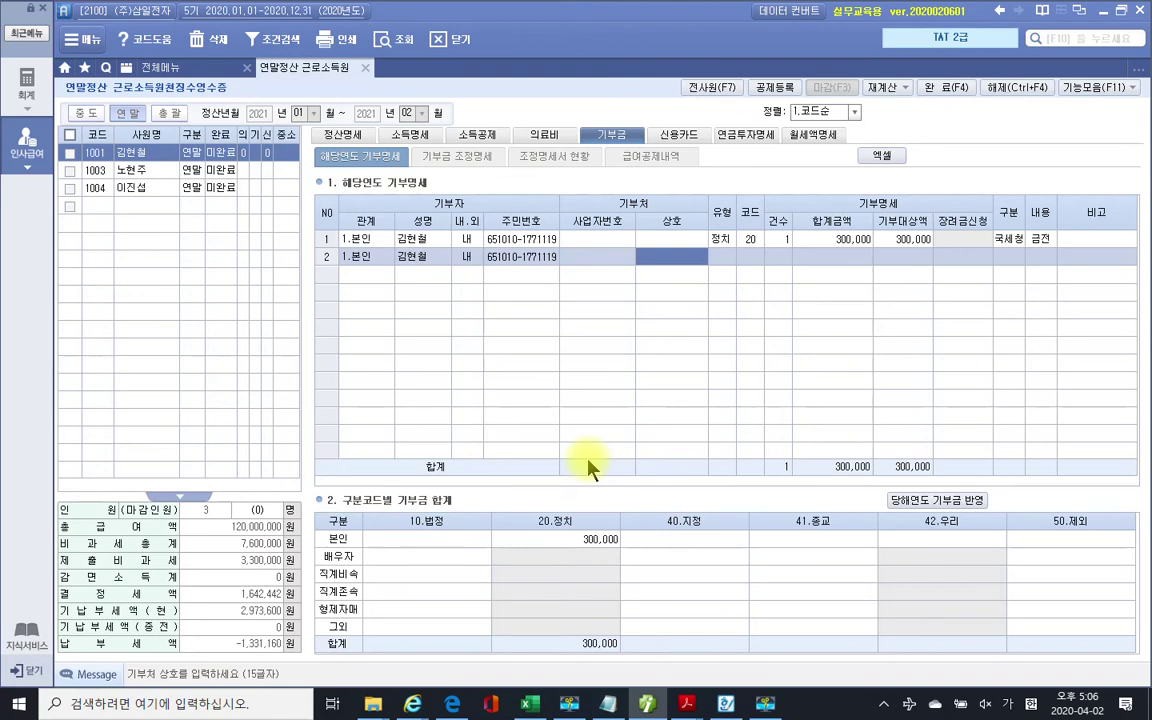
key("Return")
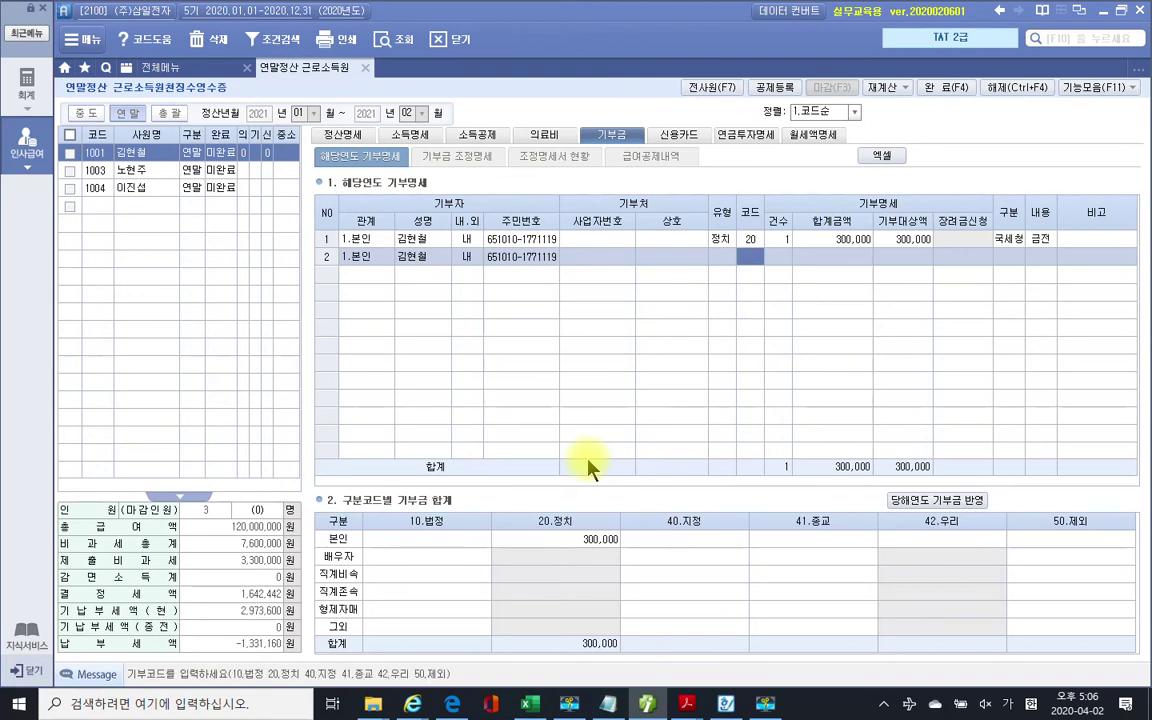
type("10")
key("Return")
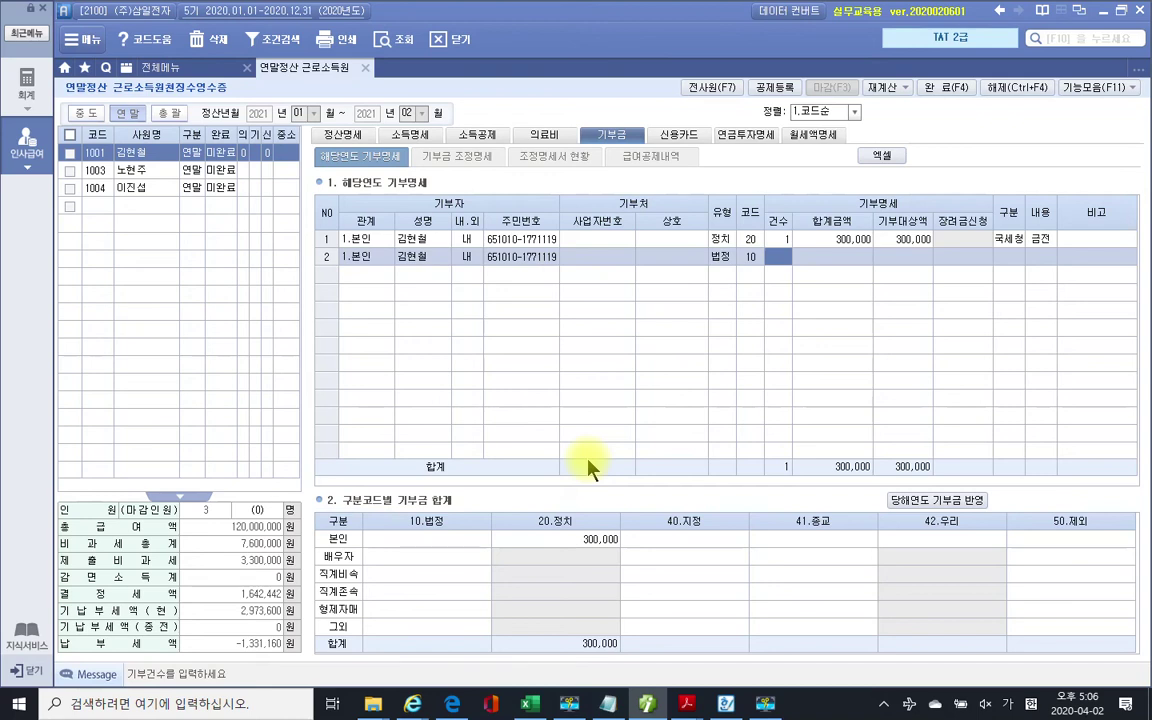
type("1")
key("Return")
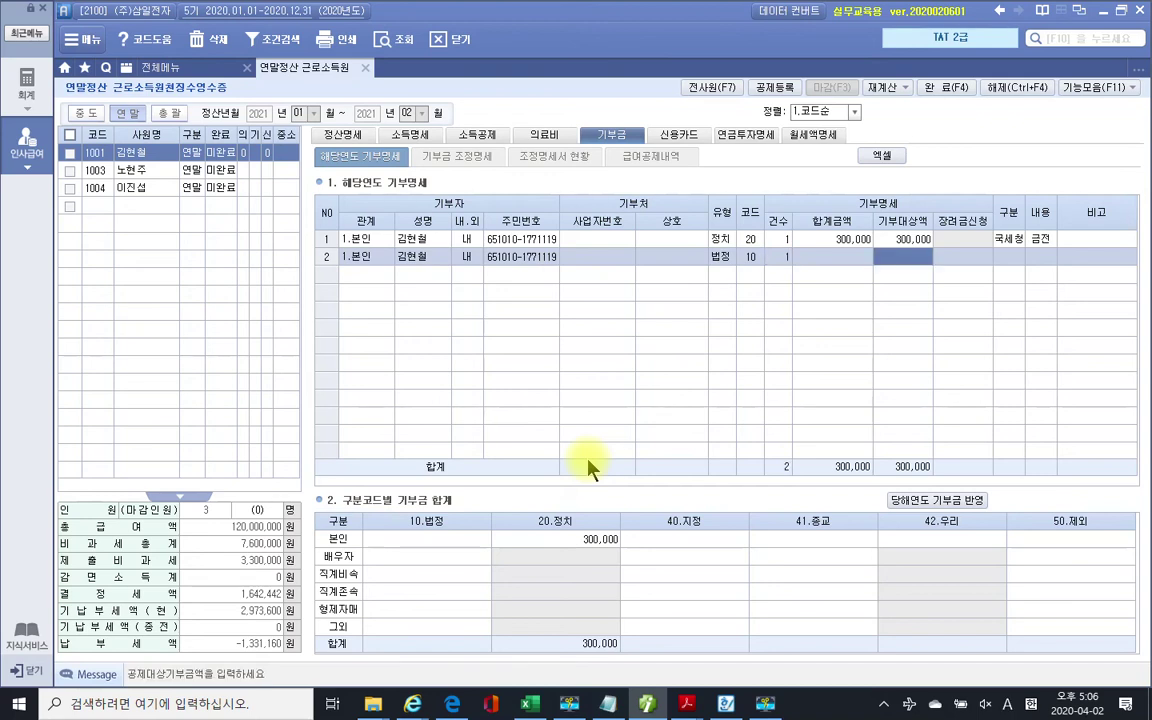
type("2000000")
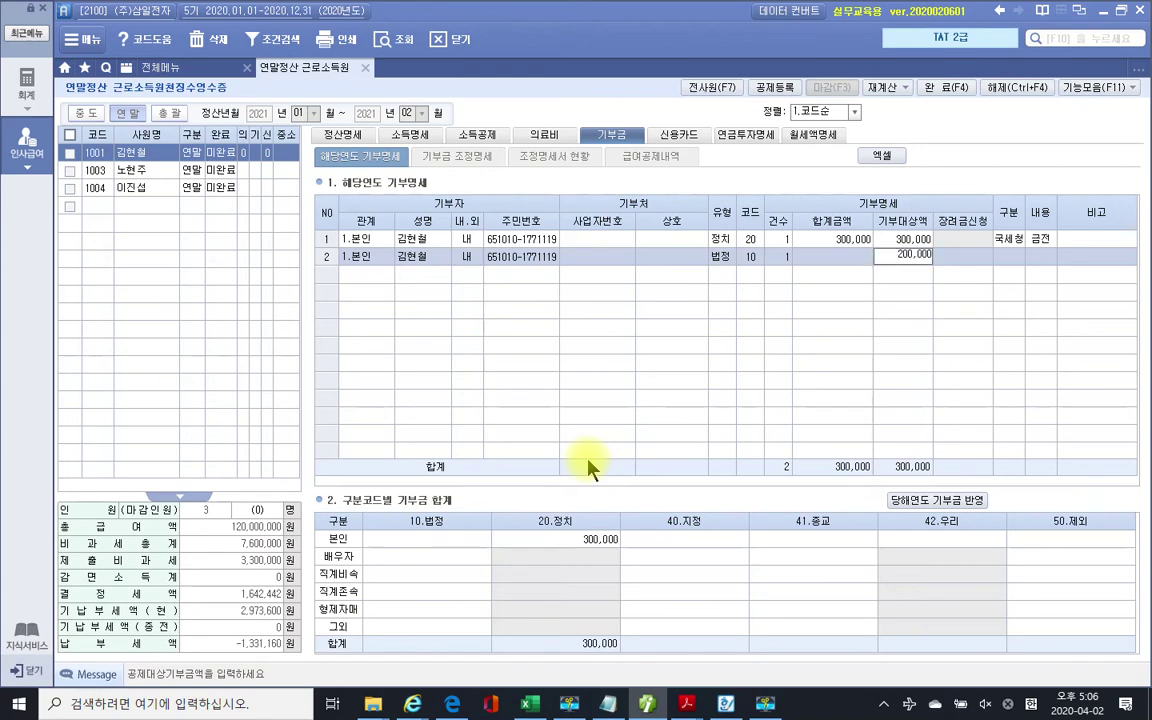
key("Return")
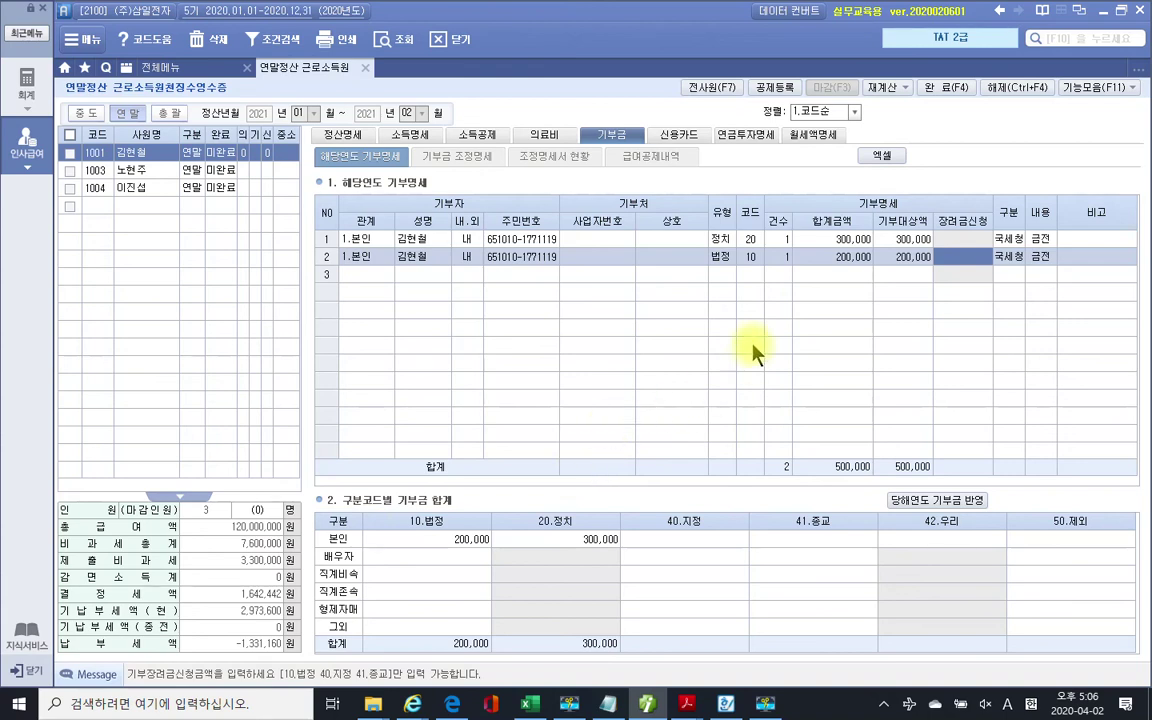
- Finish the second donation row with 장려금신청 left blank and recheck its donor and 코드 fields in 해당연도 기부명세
key("Return")
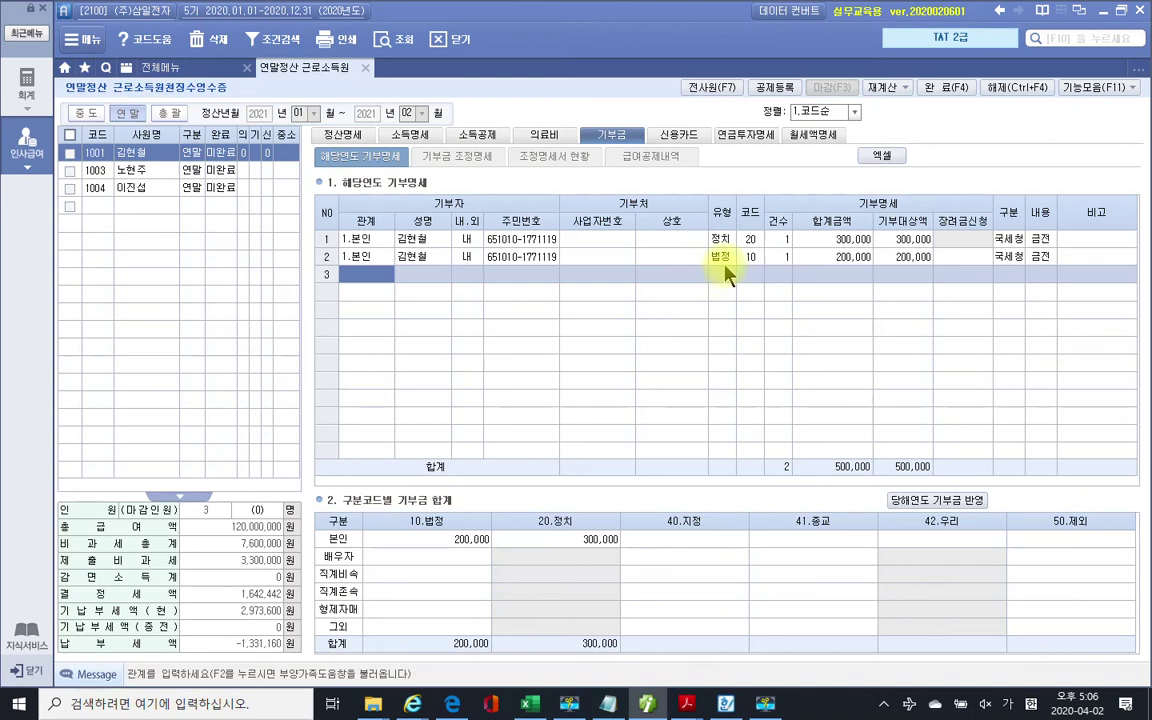
key("Up")
key("Return")
key("Up")
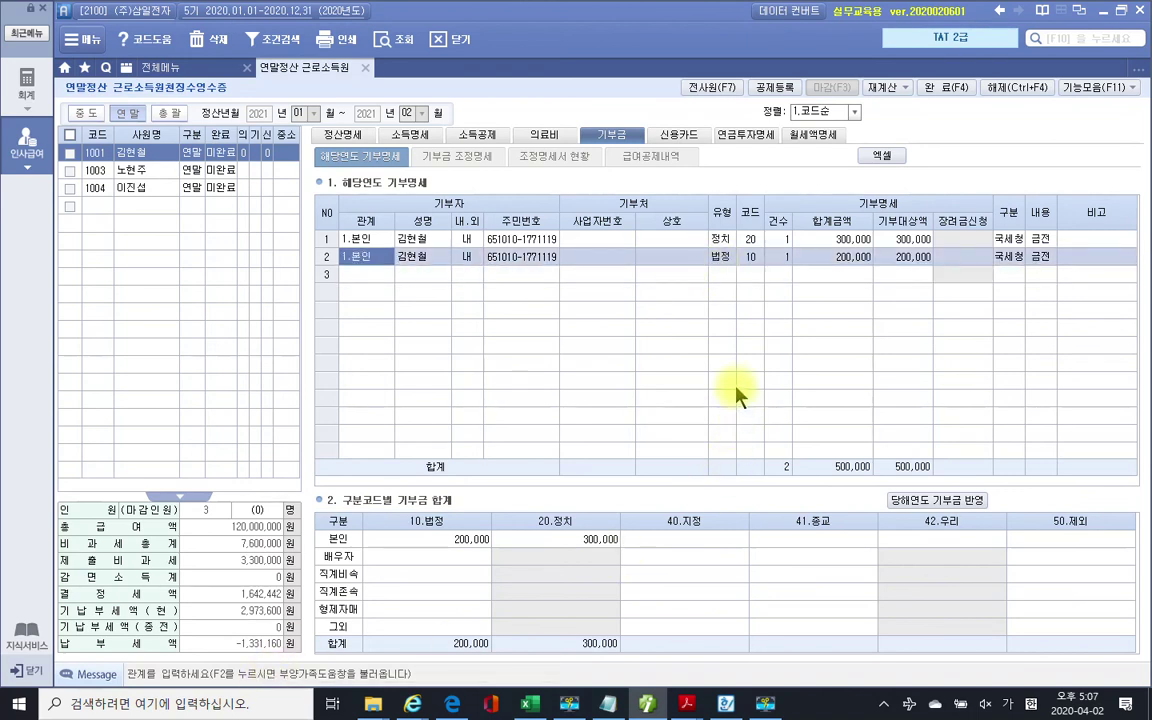
key("Return")
key("Return")
key("Return")
key("Return")
key("Return")
key("Return")
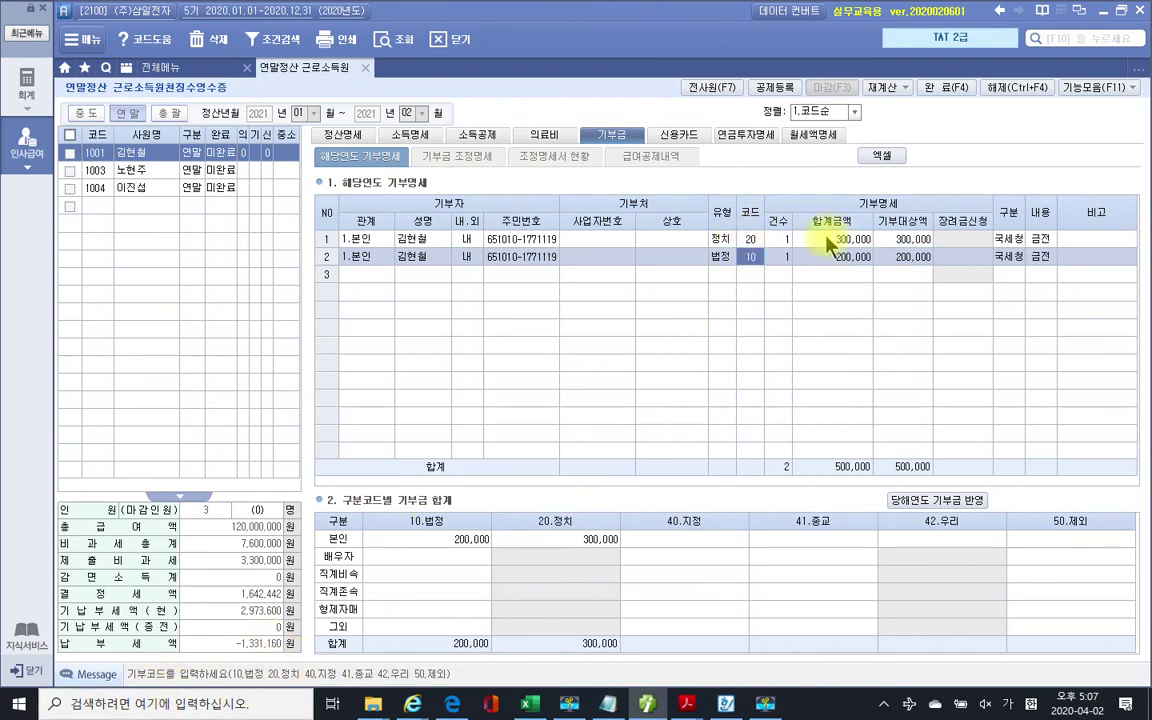
left_click(749, 275)
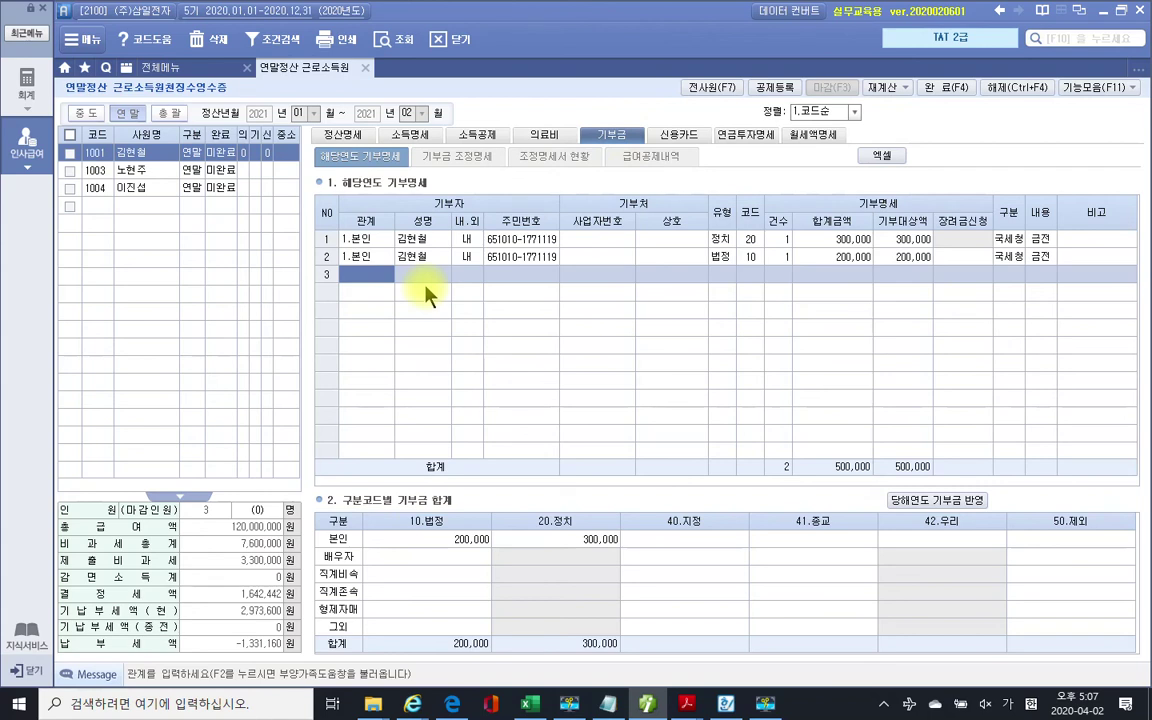
left_click(347, 157)
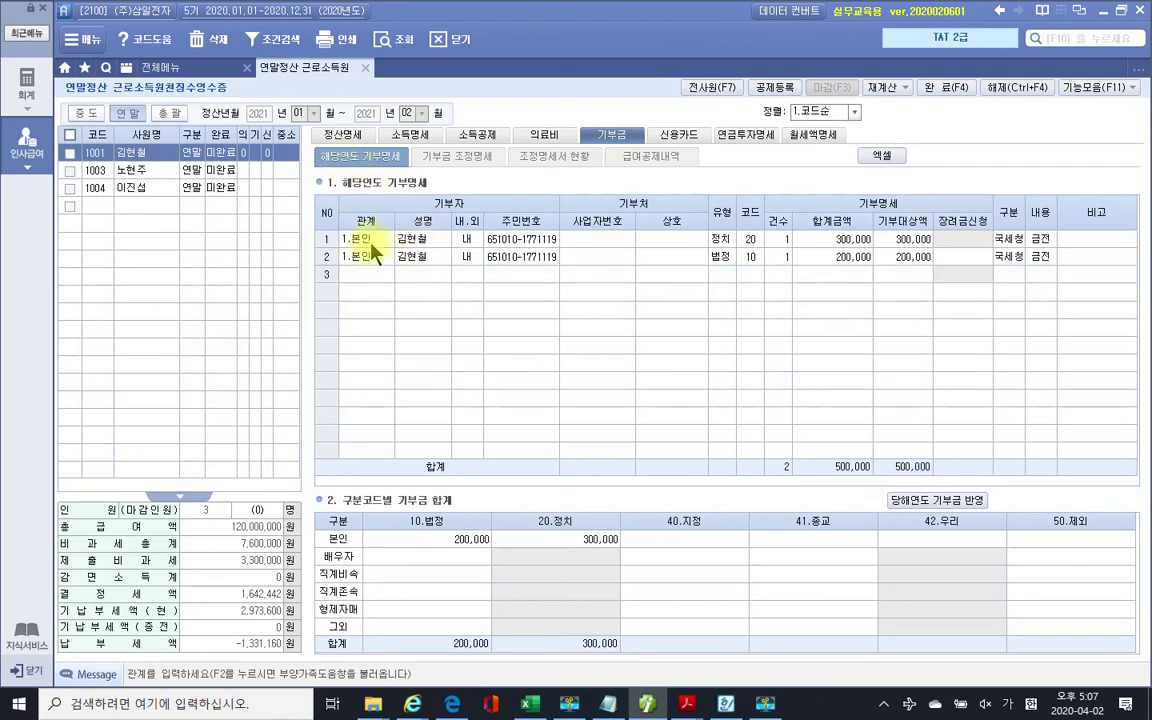
left_click(365, 256)
- Go to 기부금 조정명세 and open the 공제액계산 정산명세보내기 calculation for employee 1001
left_click(452, 160)
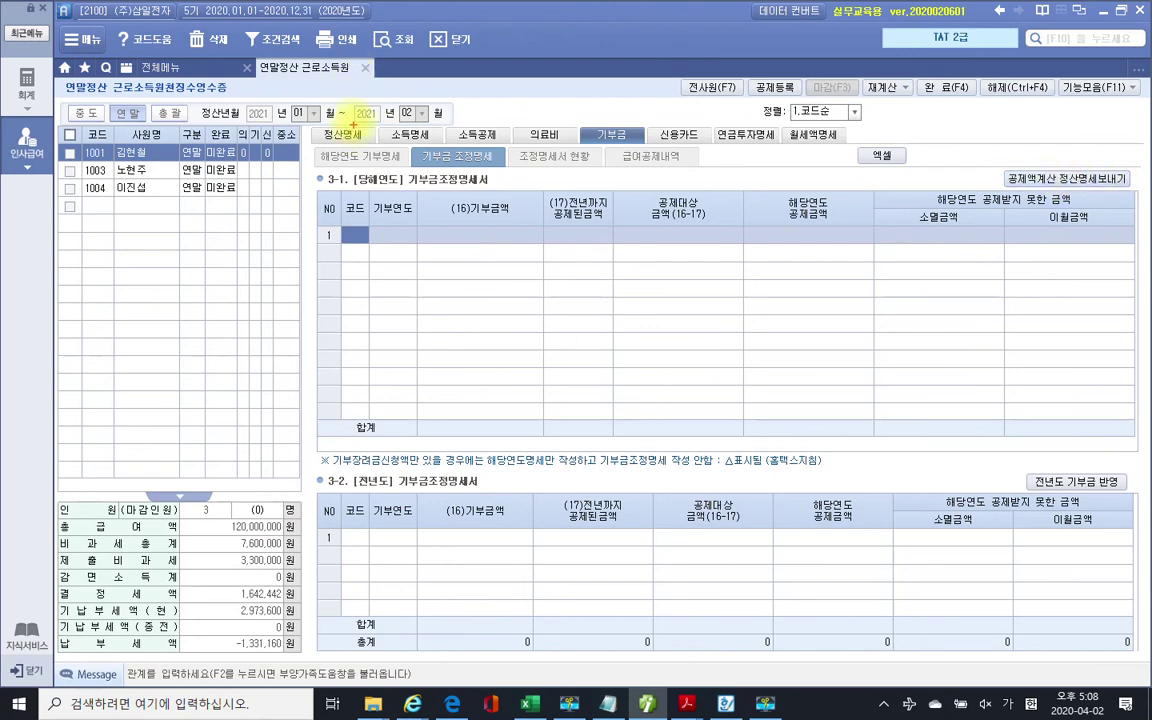
left_click_drag(1030, 168, 1078, 184)
key("Escape")
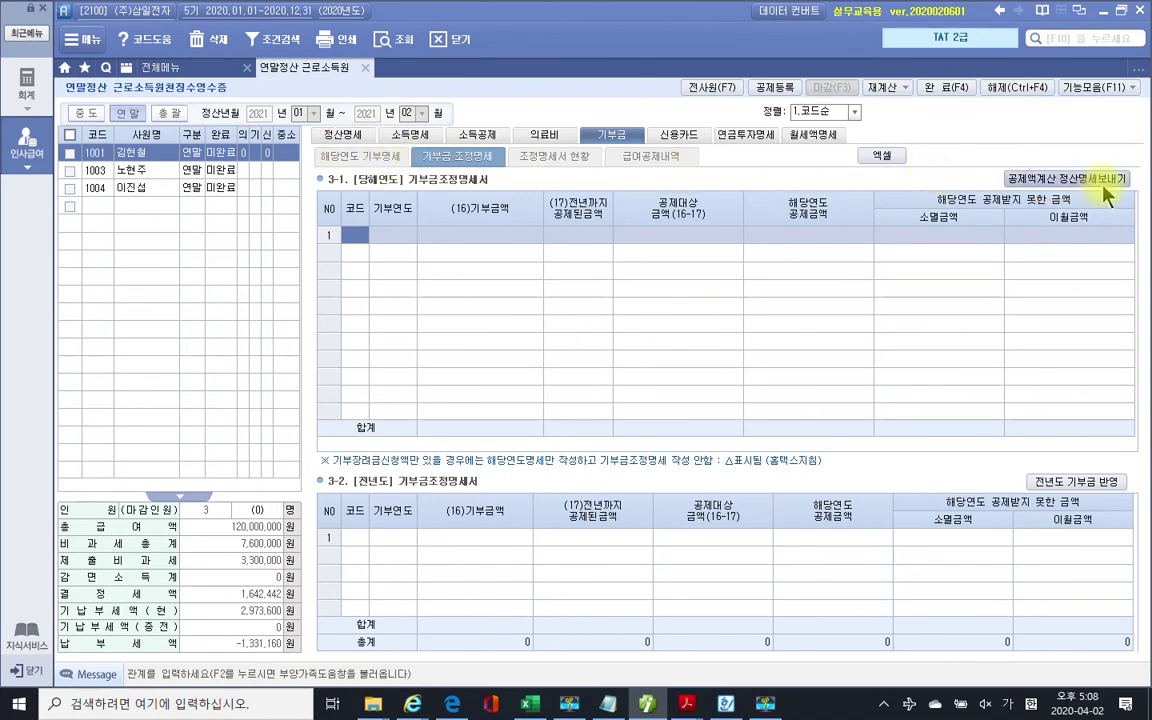
left_click(1040, 182)
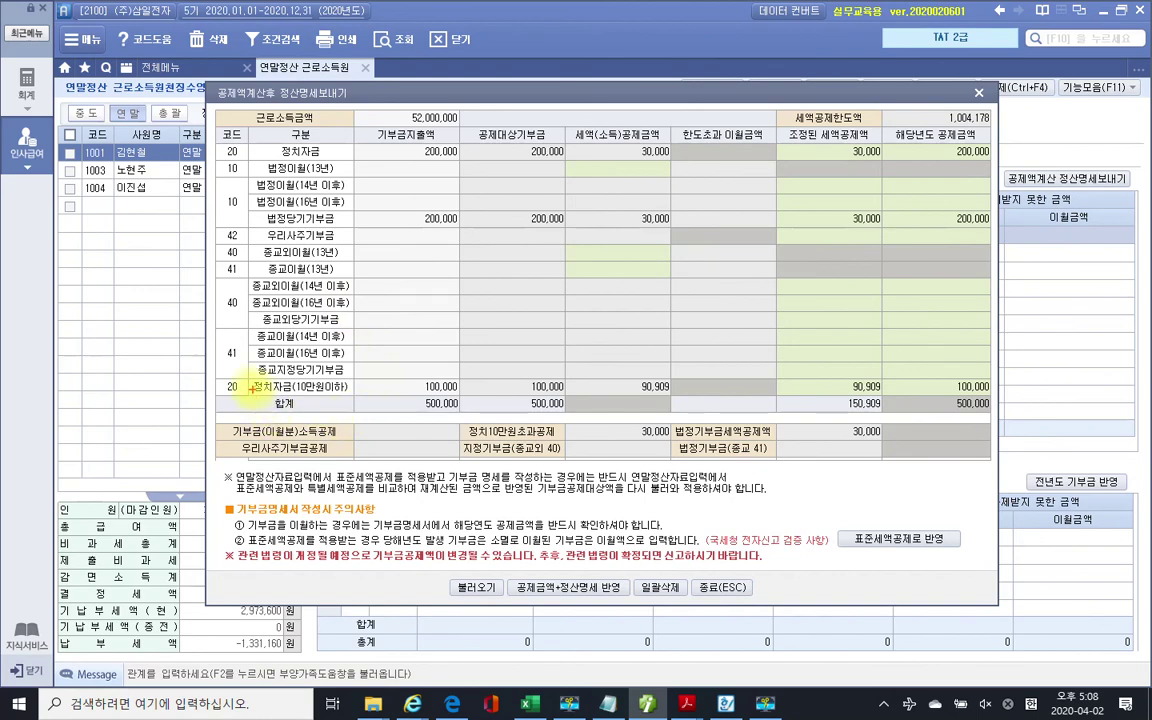
- Examine the calculated donation credits, marking the 정치자금(10만원이하), 정치자금 and 법정당기기부금 rows with their 세액(소득)공제금액
mouse_move(248, 380)
left_mouse_down()
mouse_move(368, 398)
mouse_move(370, 362)
mouse_move(240, 372)
left_mouse_up()
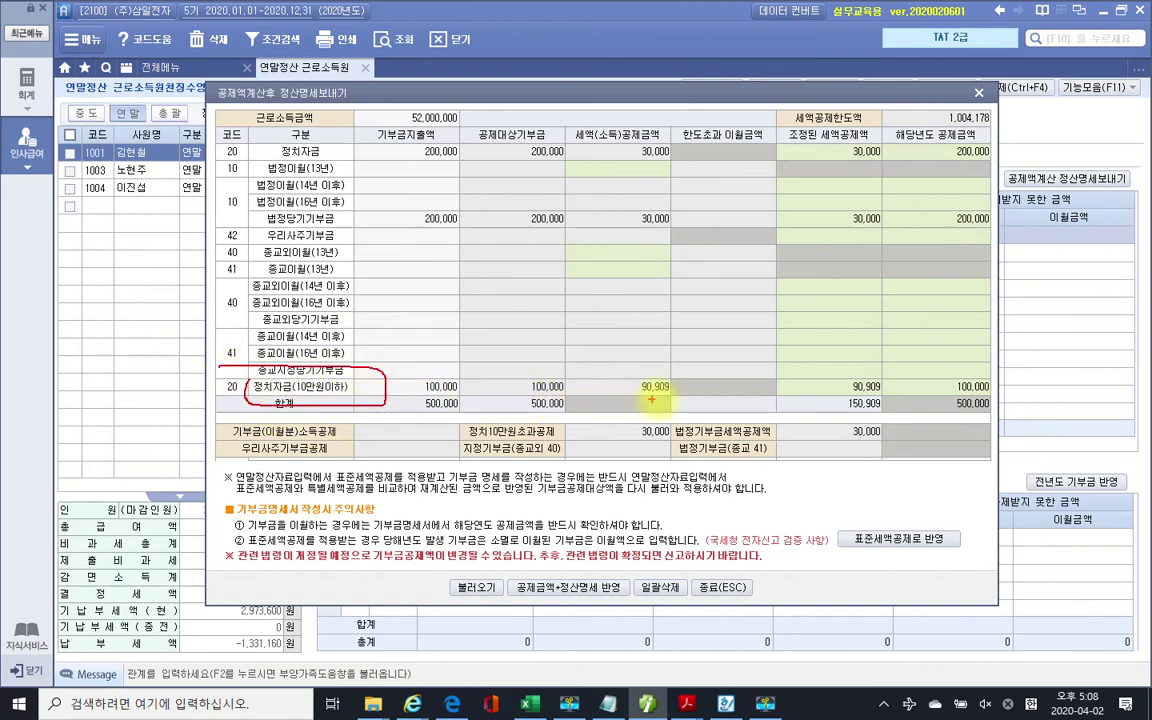
mouse_move(675, 379)
left_mouse_down()
mouse_move(638, 388)
mouse_move(683, 399)
left_mouse_up()
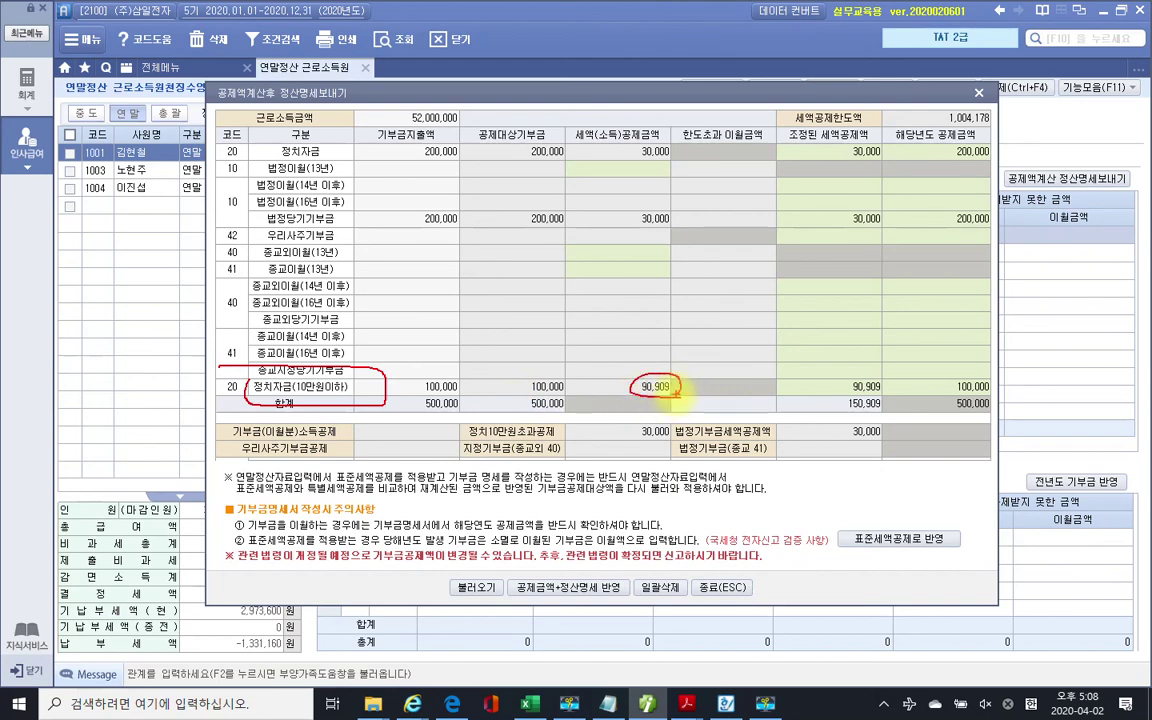
mouse_move(265, 153)
left_mouse_down()
mouse_move(480, 146)
mouse_move(458, 159)
left_mouse_up()
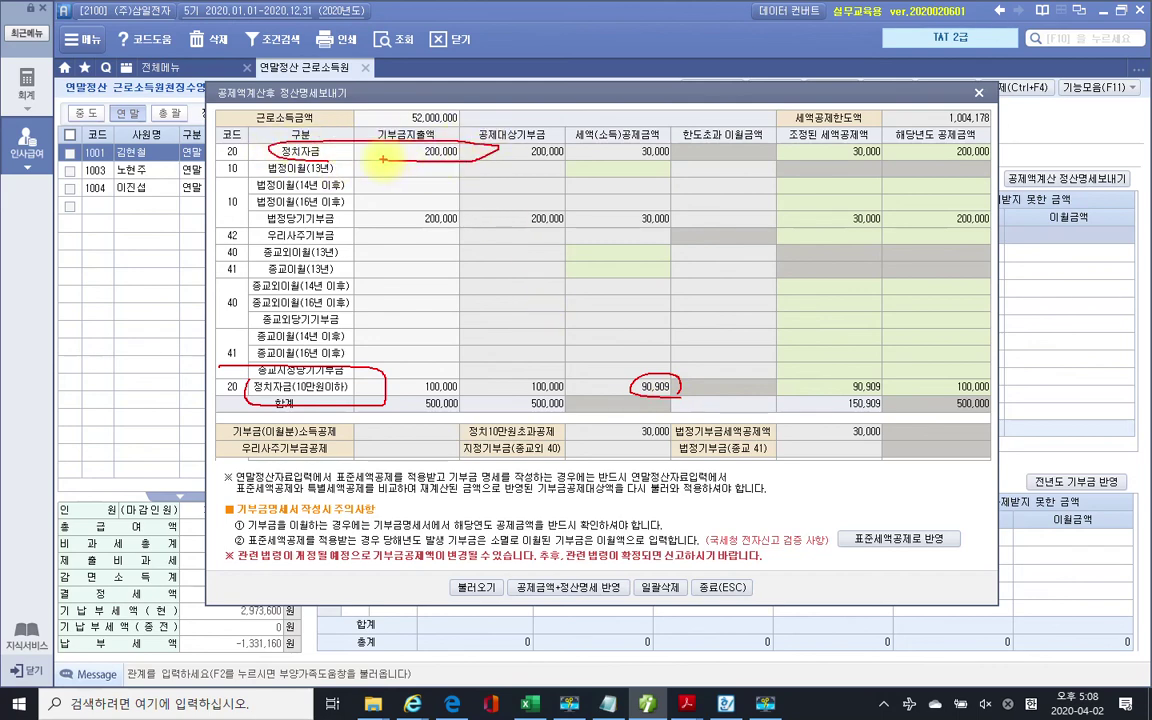
mouse_move(674, 158)
left_mouse_down()
mouse_move(602, 152)
mouse_move(676, 163)
left_mouse_up()
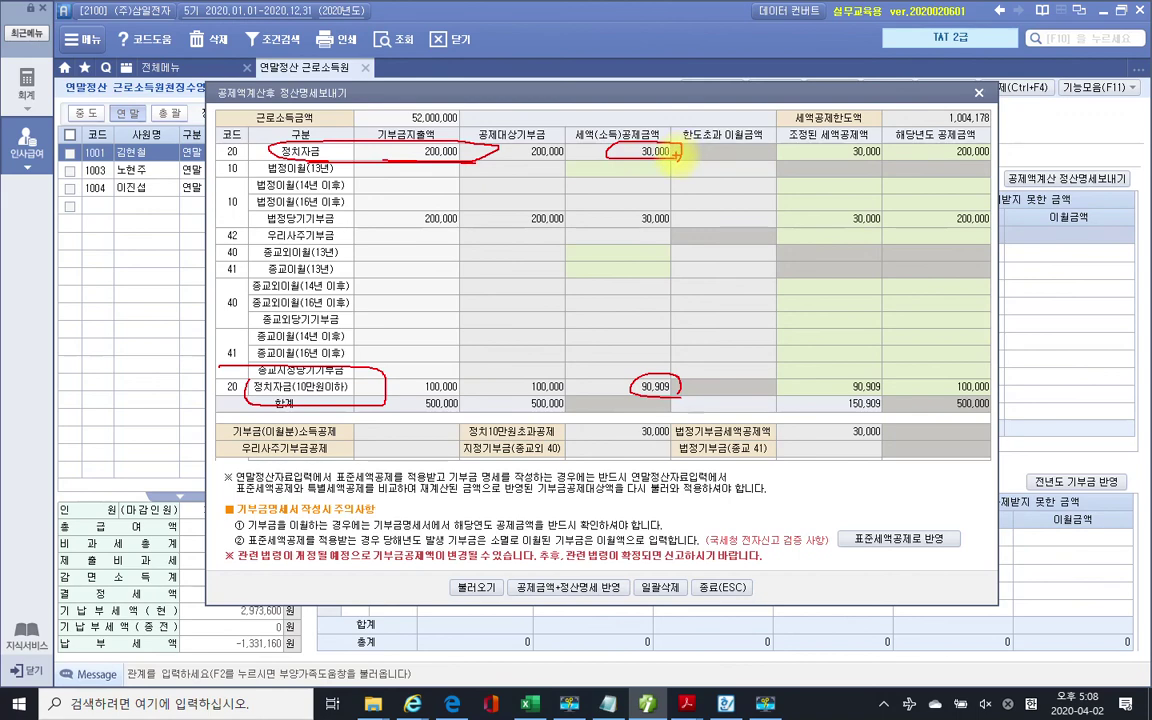
left_click_drag(400, 228, 545, 228)
mouse_move(648, 210)
left_mouse_down()
mouse_move(612, 216)
mouse_move(665, 213)
left_mouse_up()
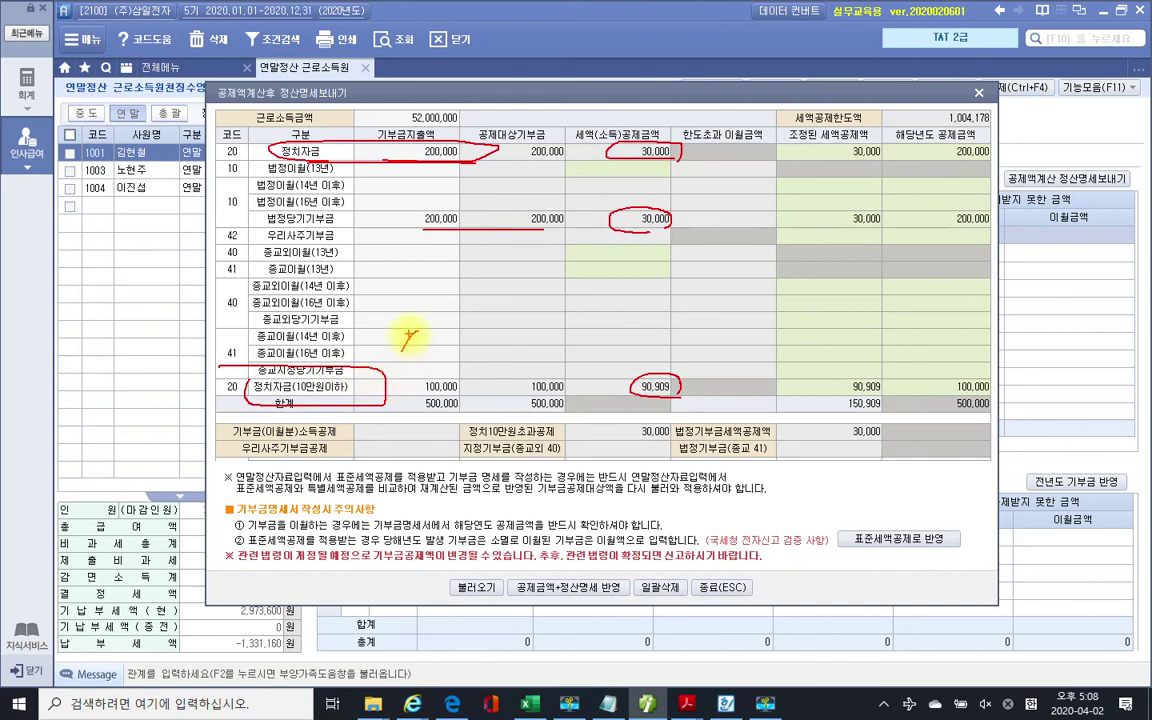
mouse_move(455, 372)
left_mouse_down()
mouse_move(418, 380)
mouse_move(445, 394)
left_mouse_up()
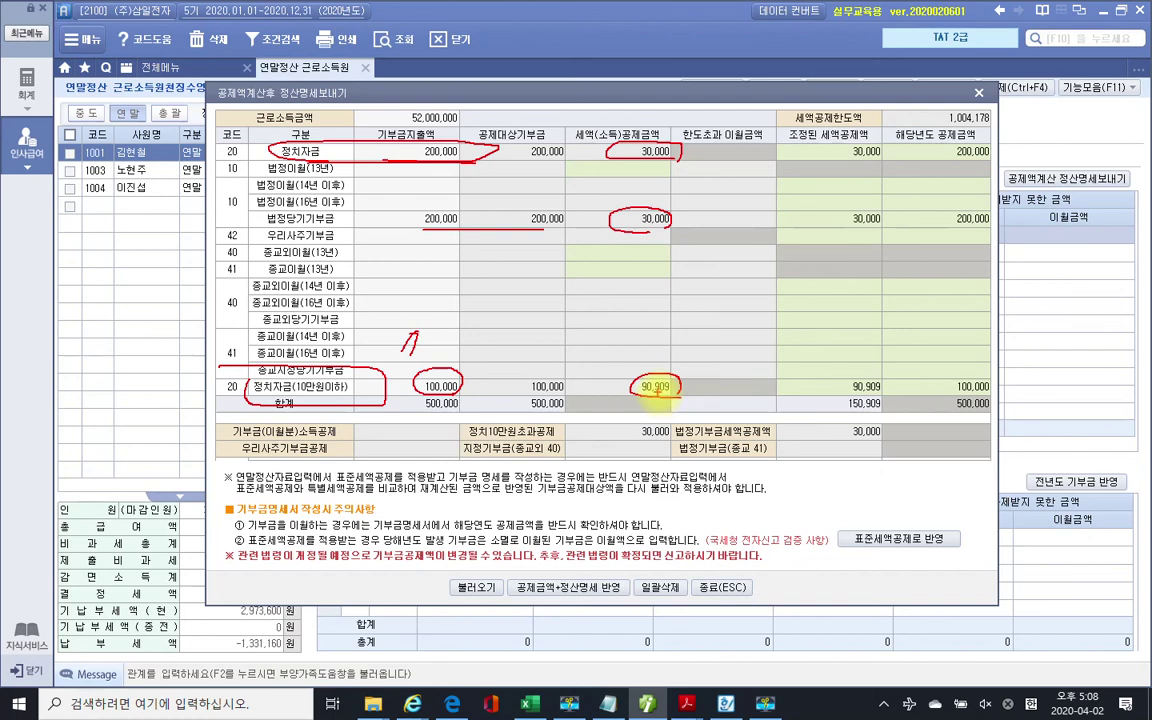
- Clear the markings and apply 공제금액+정산명세 반영 to the donation adjustment statement, accepting the confirmation
key("Escape")
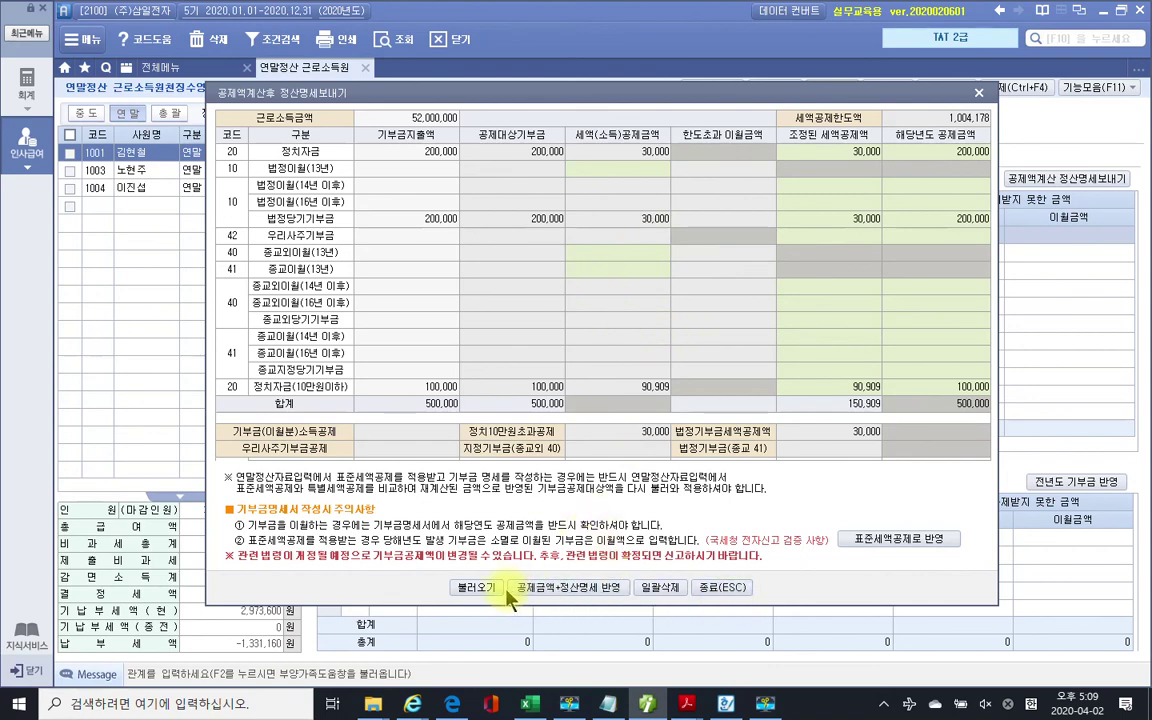
left_click(590, 588)
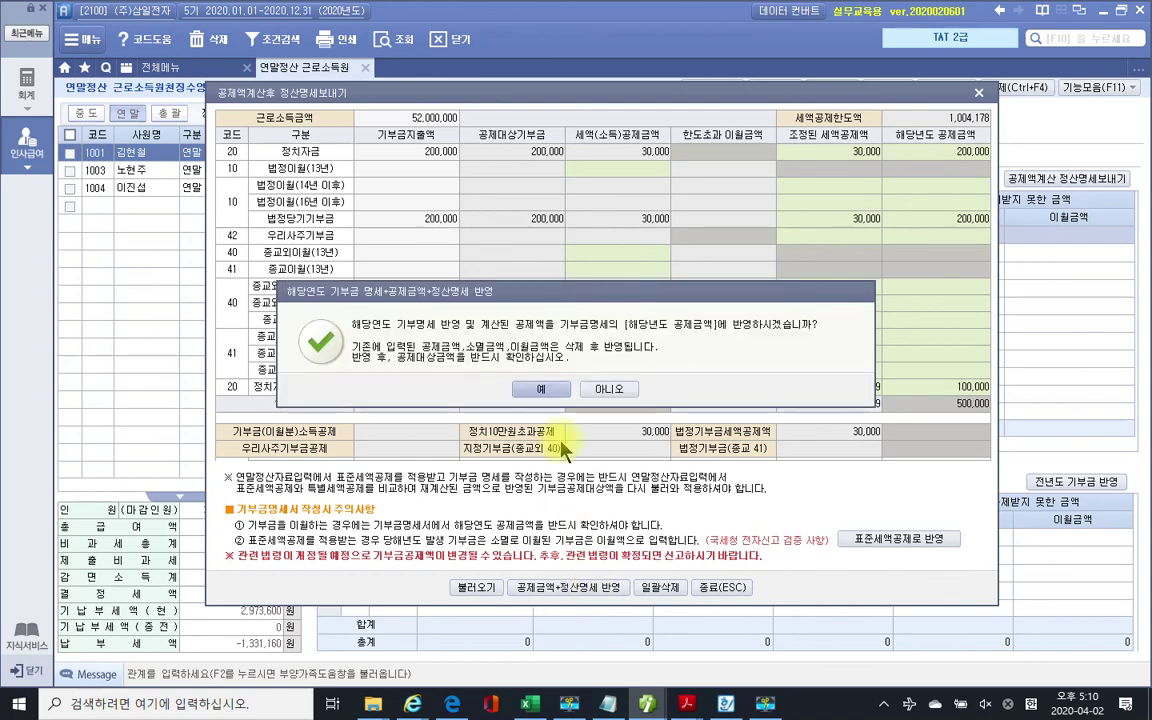
left_click(545, 390)
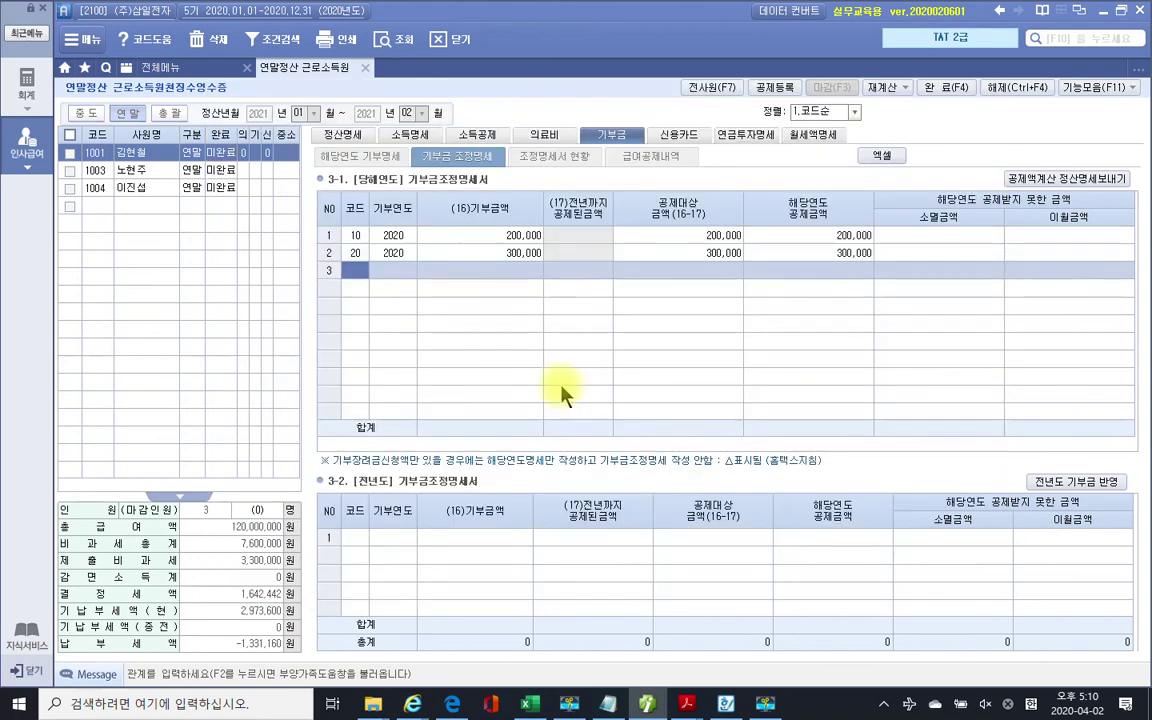
- Open 정산명세 and check the 63.기부금 credits for 정치 10만원이하, 10만원초과 and 법정기부금, marking them temporarily
left_click(344, 137)
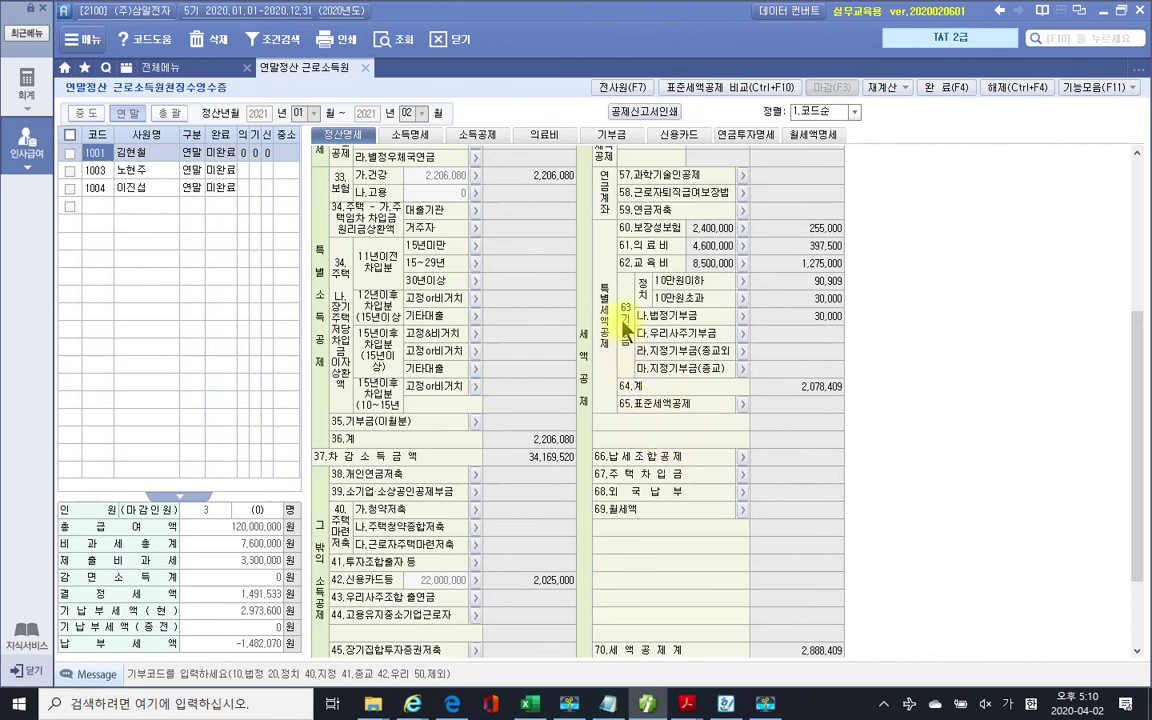
left_click_drag(619, 300, 634, 355)
left_click_drag(656, 289, 703, 289)
left_click_drag(812, 289, 843, 289)
left_click_drag(657, 306, 703, 306)
left_click_drag(812, 306, 843, 306)
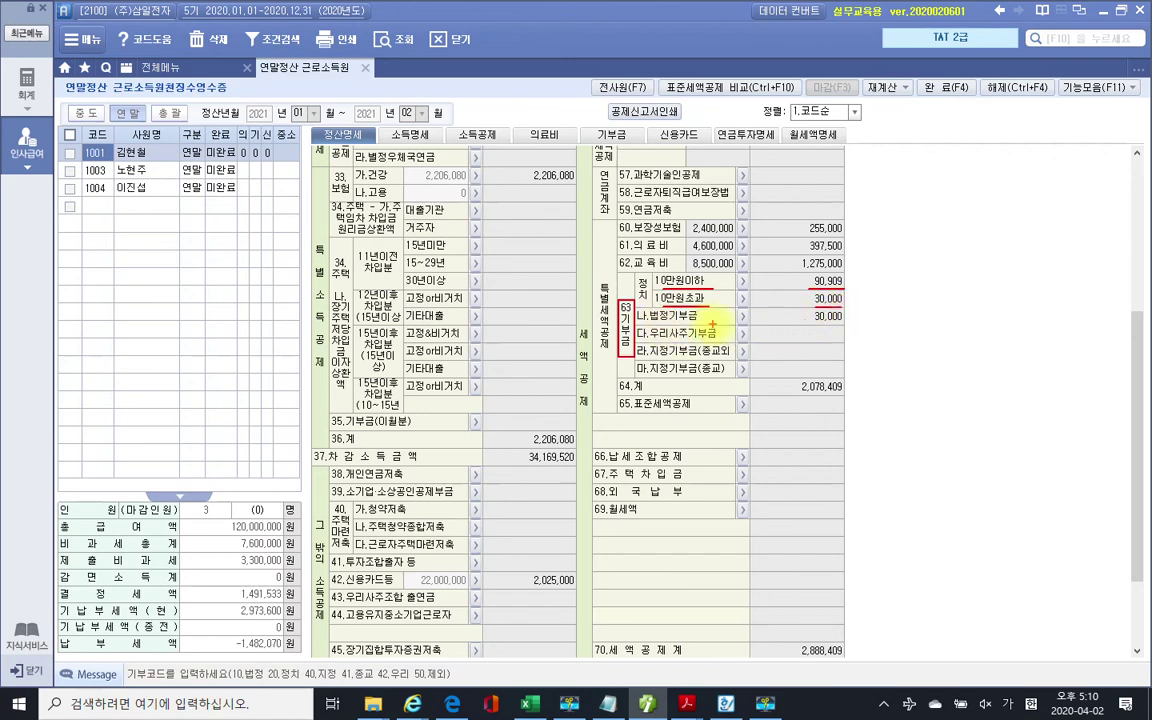
left_click_drag(807, 324, 838, 324)
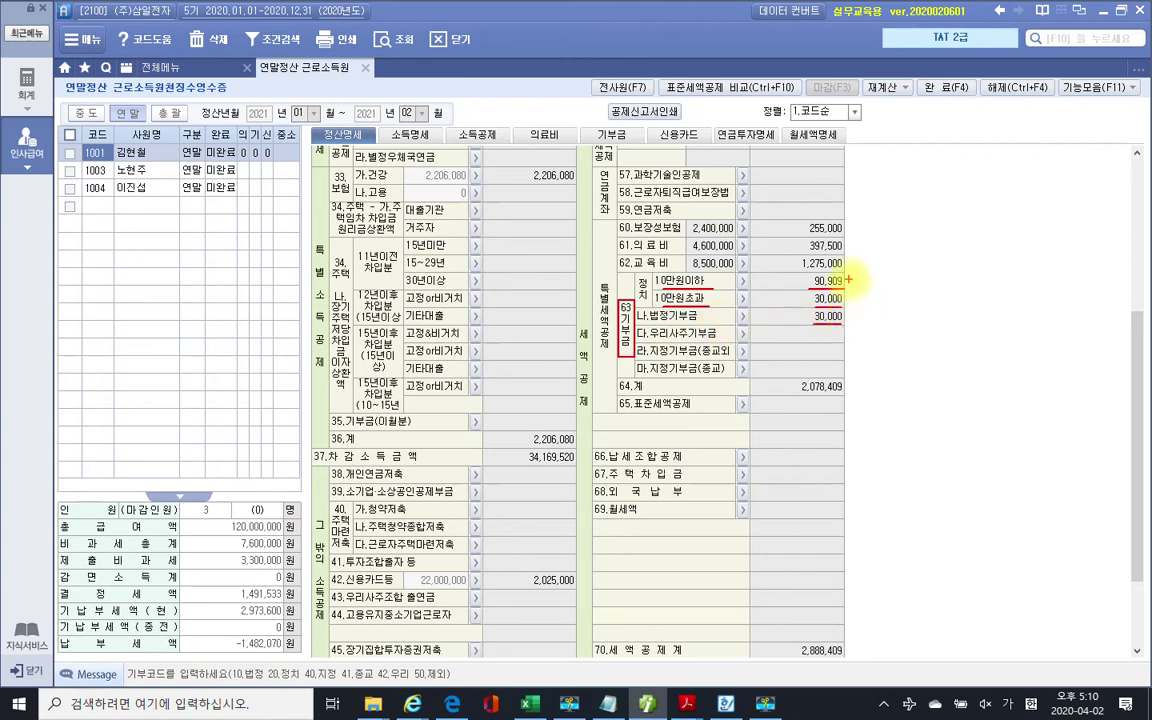
left_click_drag(852, 296, 855, 324)
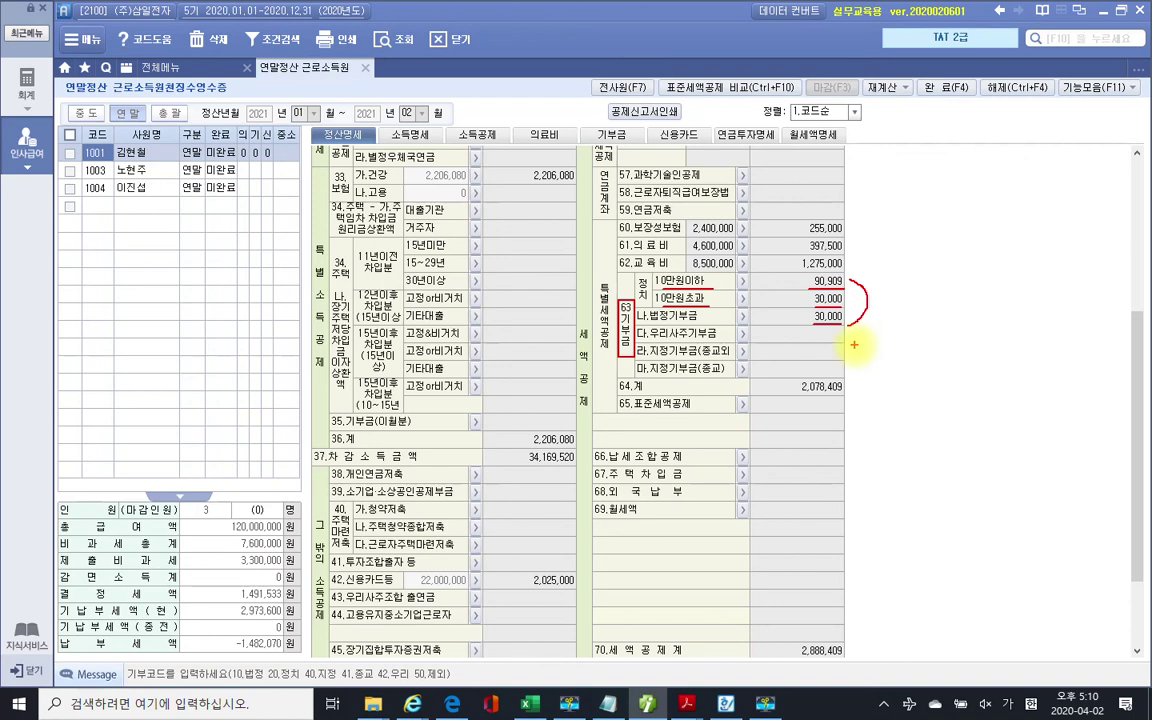
key("Escape")
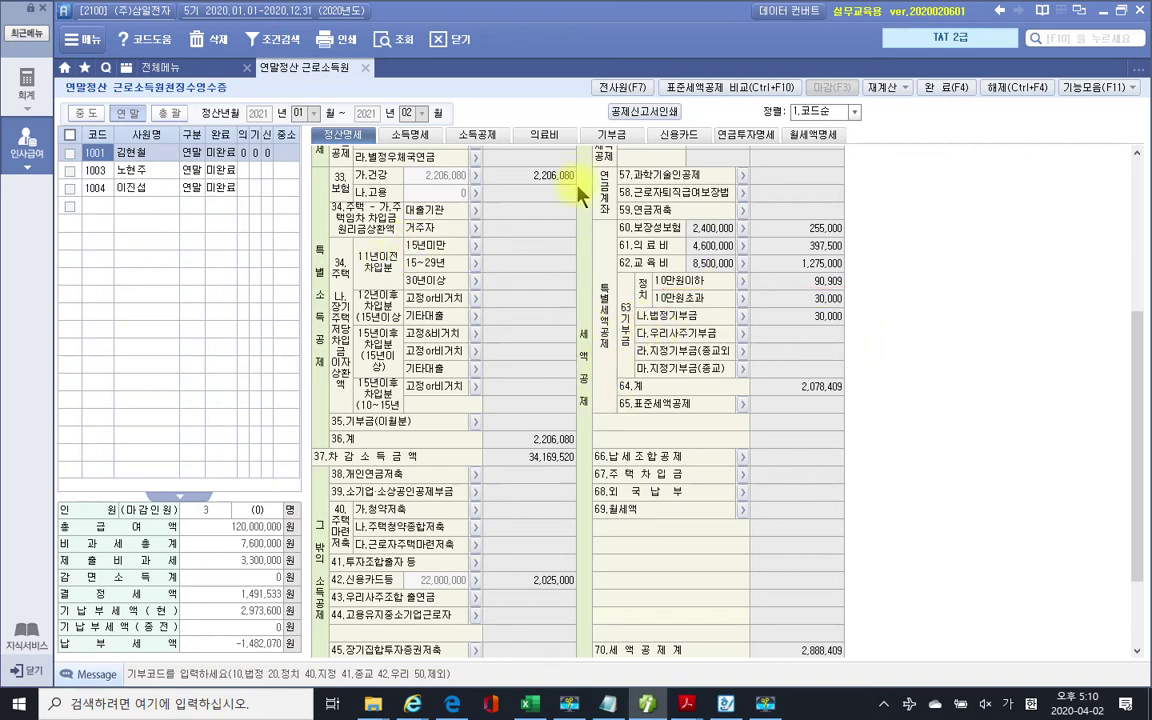
- Return to 기부금 and review the entries in both 해당연도 기부명세 and 기부금 조정명세
left_click(604, 140)
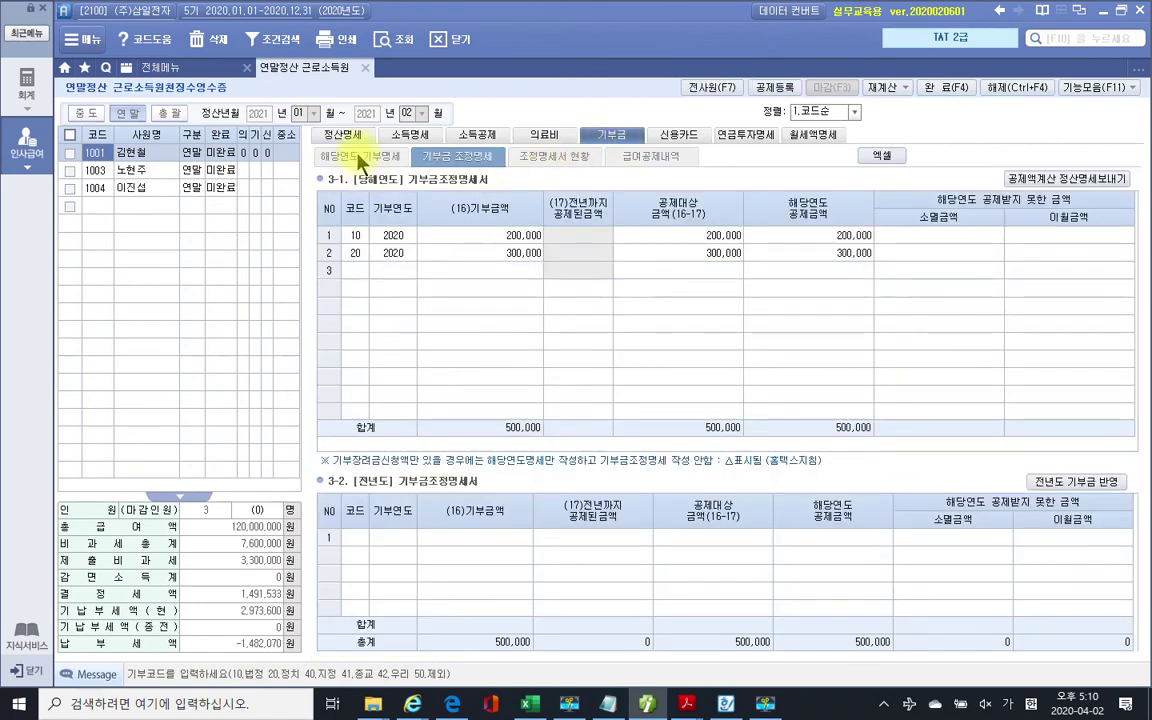
left_click(360, 158)
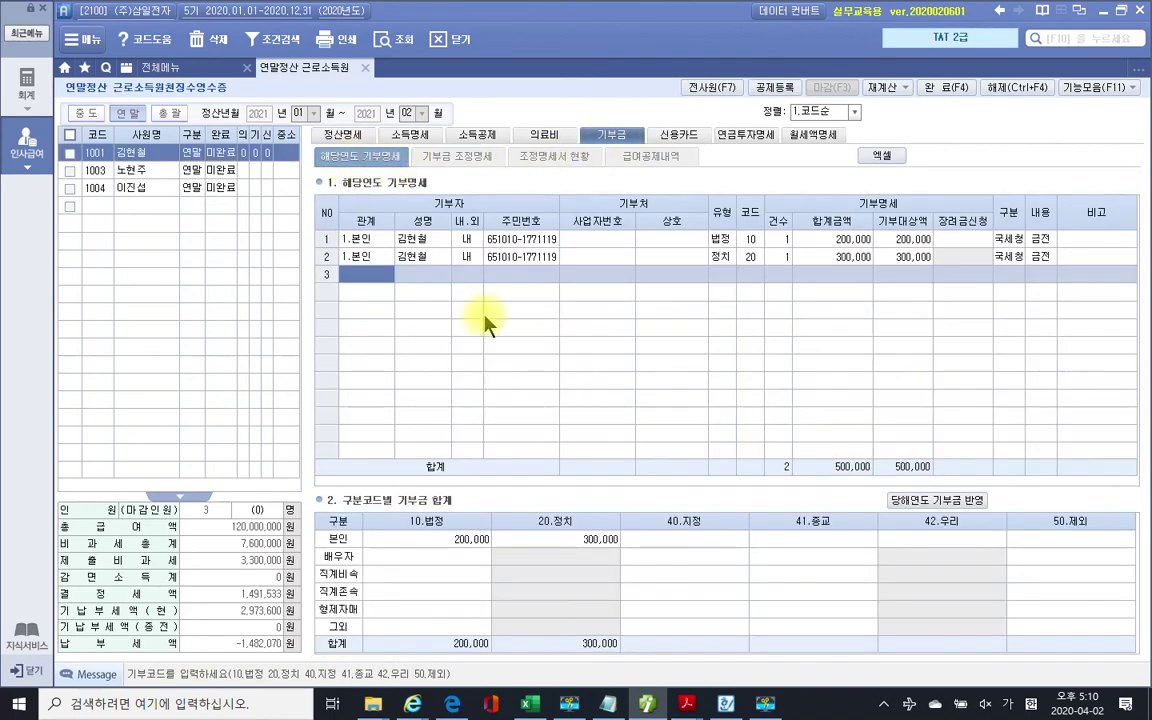
left_click(448, 163)
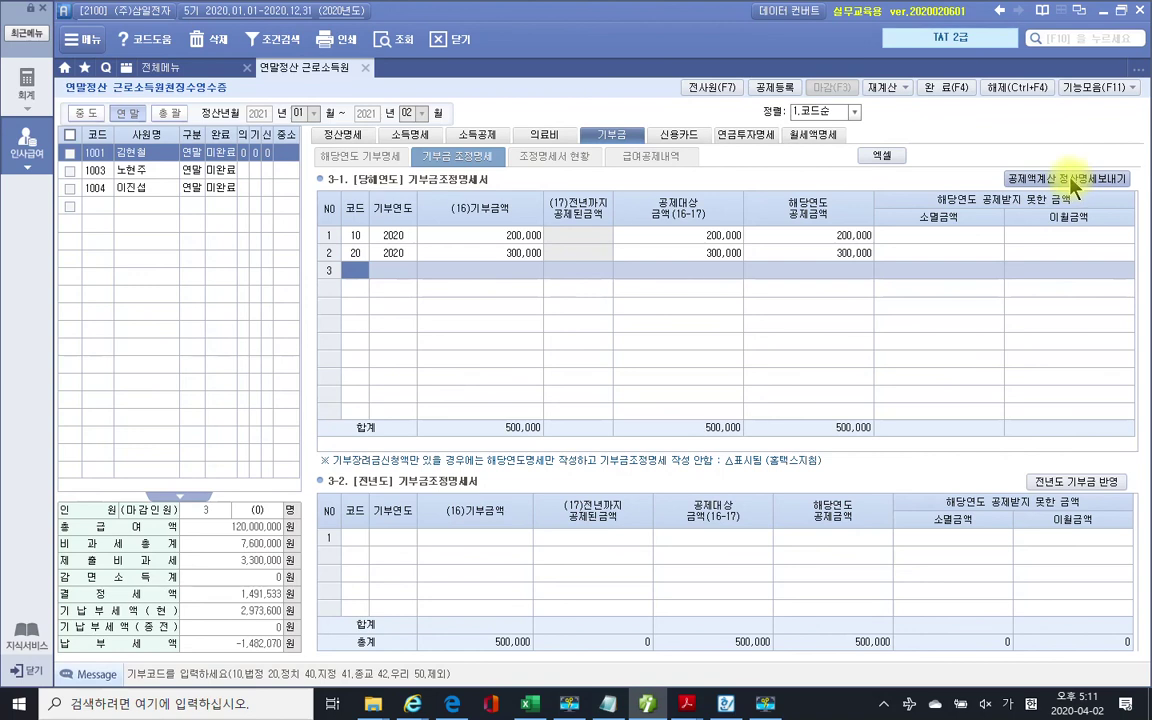
left_click(358, 157)
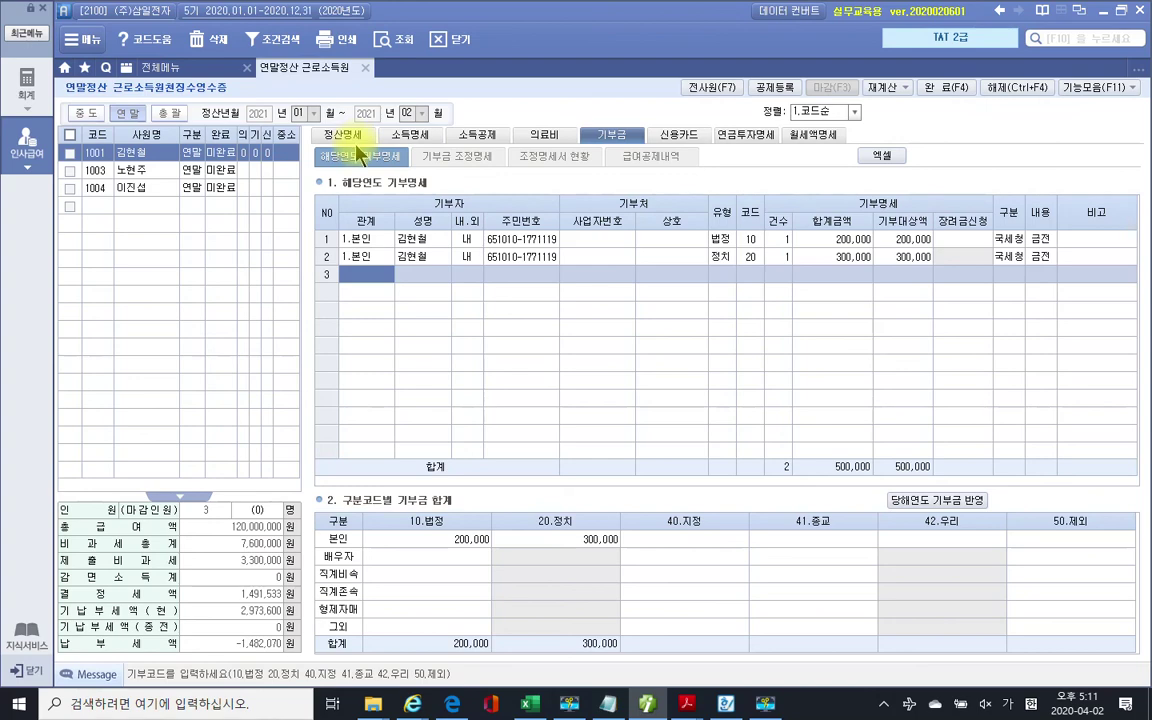
- Switch to the textbook PDF and browse from the 기부금 certificate to the (주)레드박스 withholding receipt on PDF page 41
left_click(650, 706)
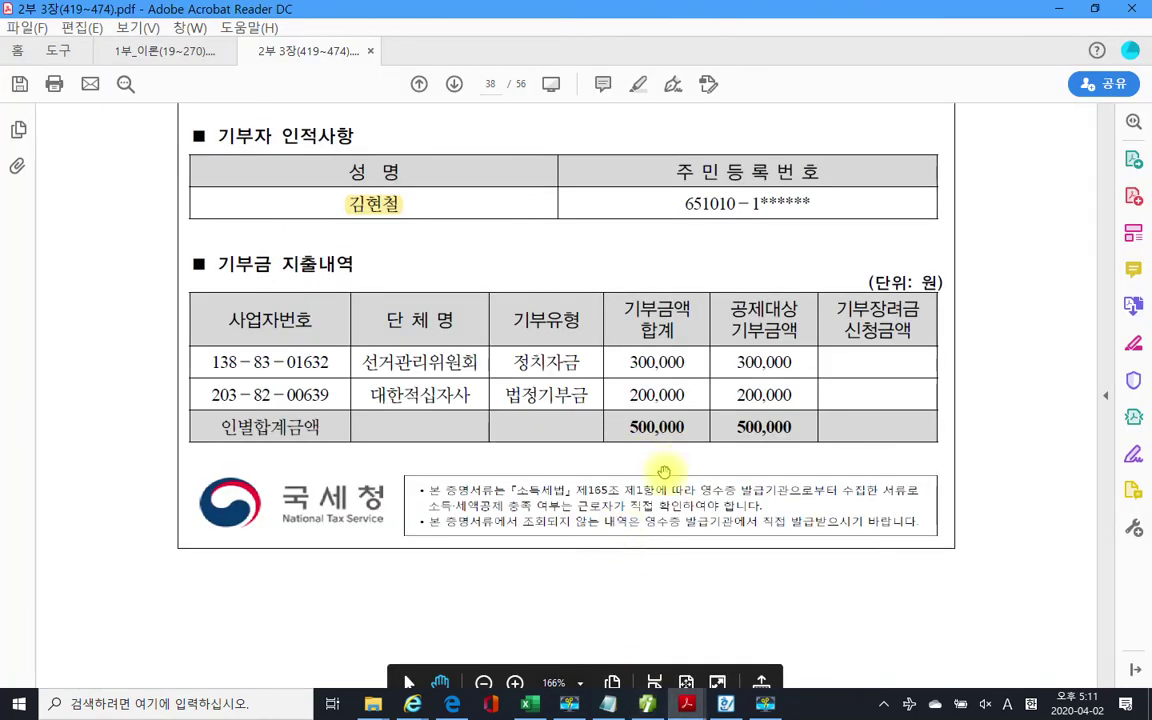
scroll(670, 450, "down", 10)
scroll(675, 444, "down", 8)
scroll(675, 442, "up", 12)
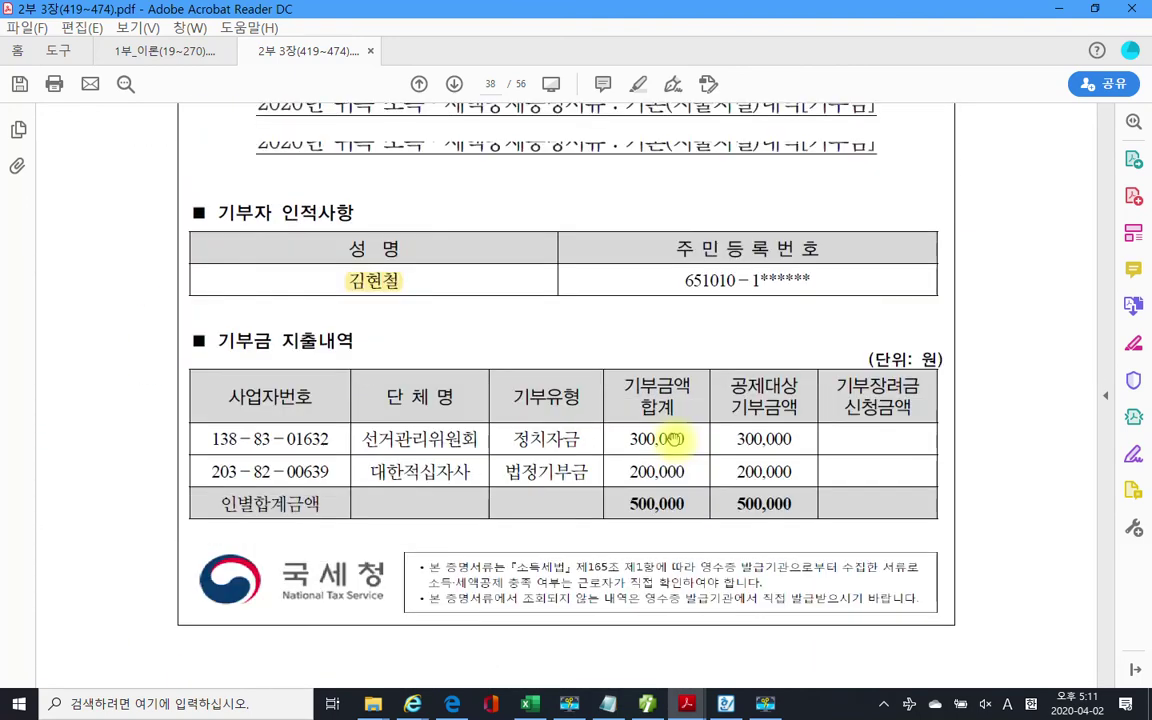
scroll(665, 437, "up", 3)
scroll(674, 442, "down", 4)
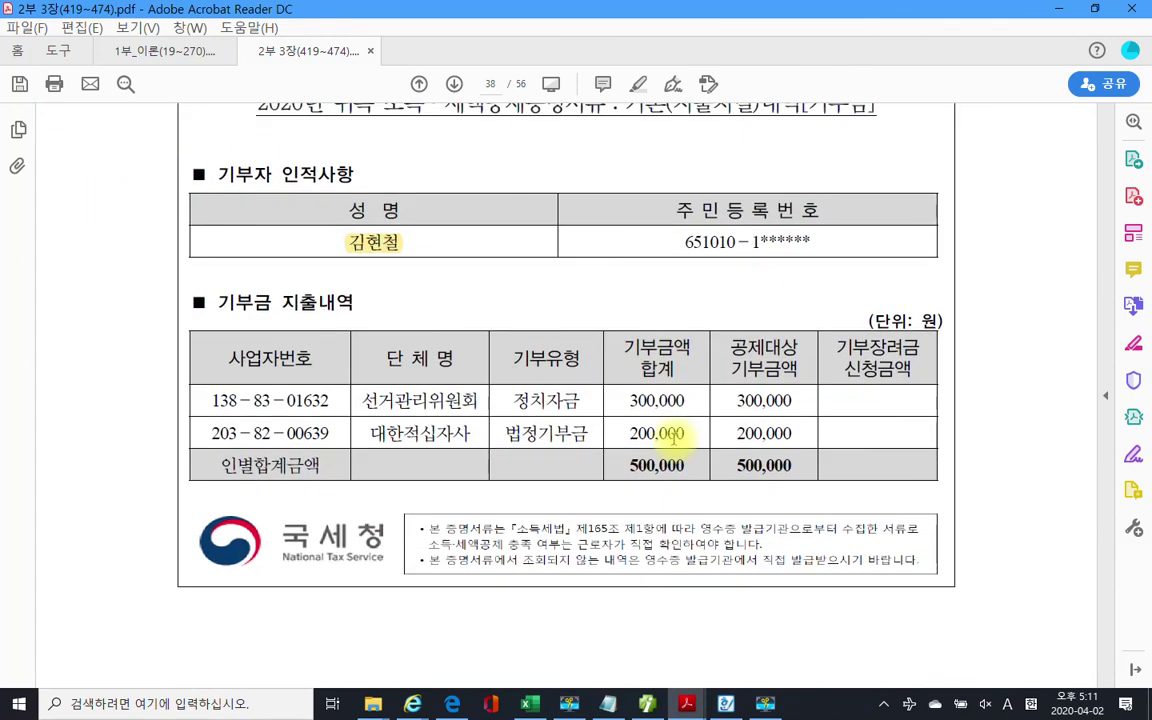
scroll(673, 435, "up", 2)
scroll(674, 438, "down", 1)
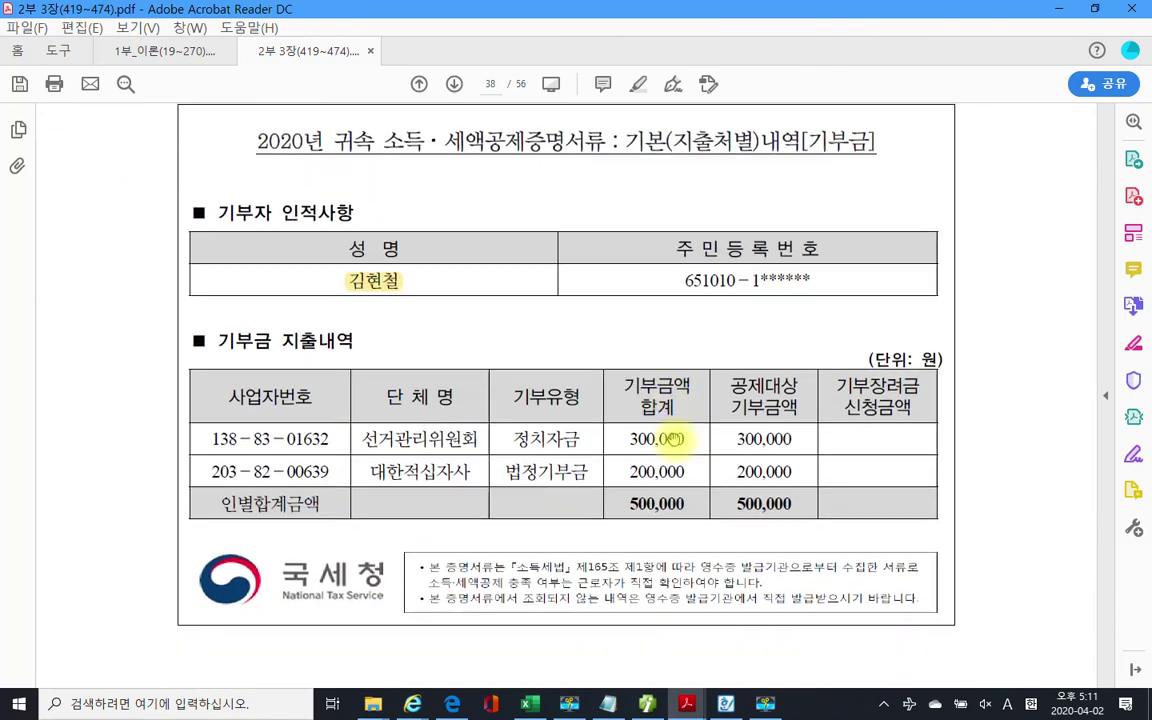
scroll(673, 438, "down", 2)
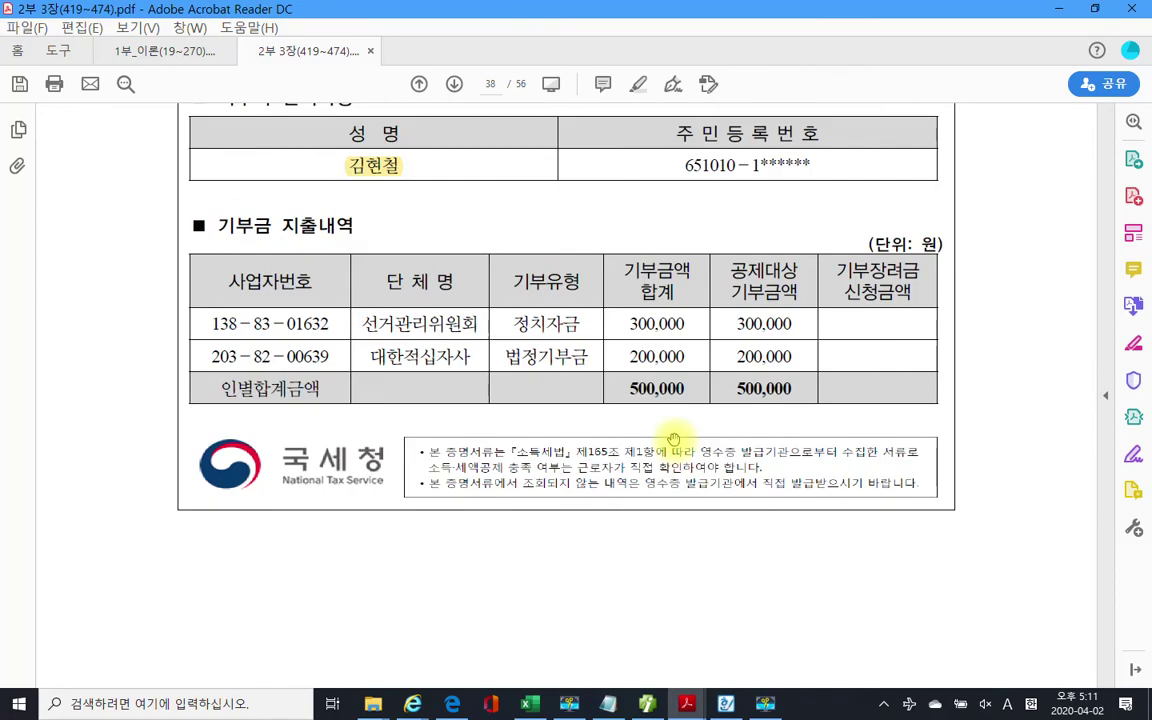
scroll(684, 440, "down", 18)
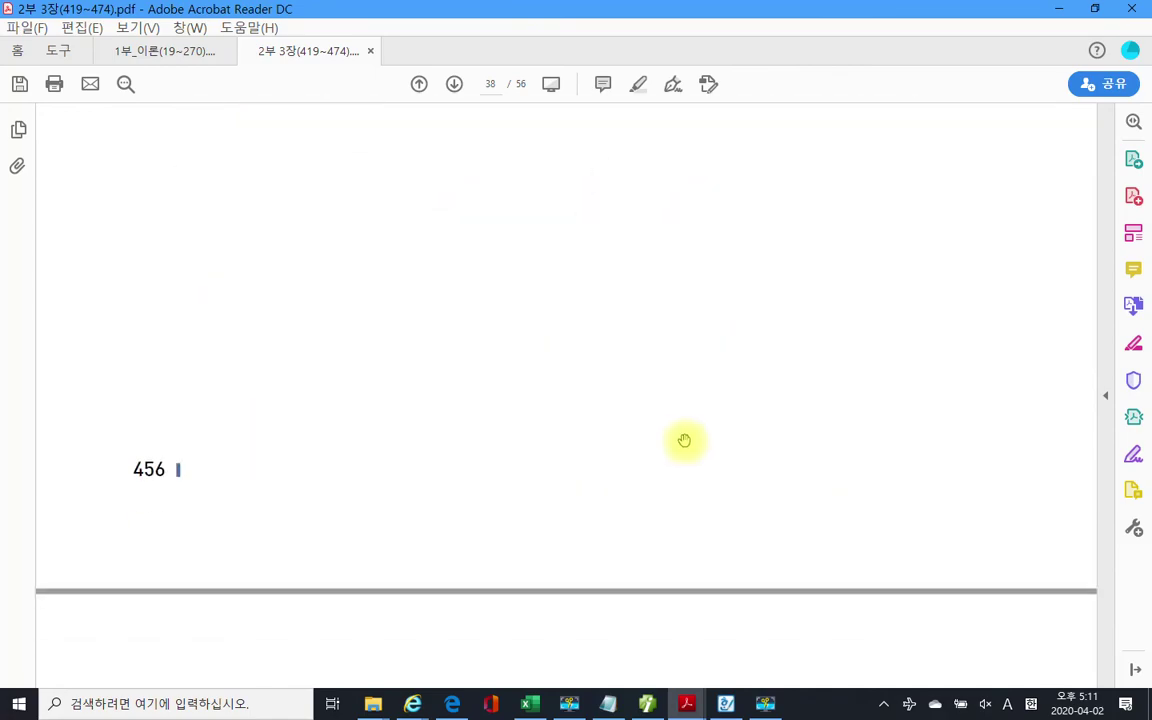
scroll(684, 440, "down", 20)
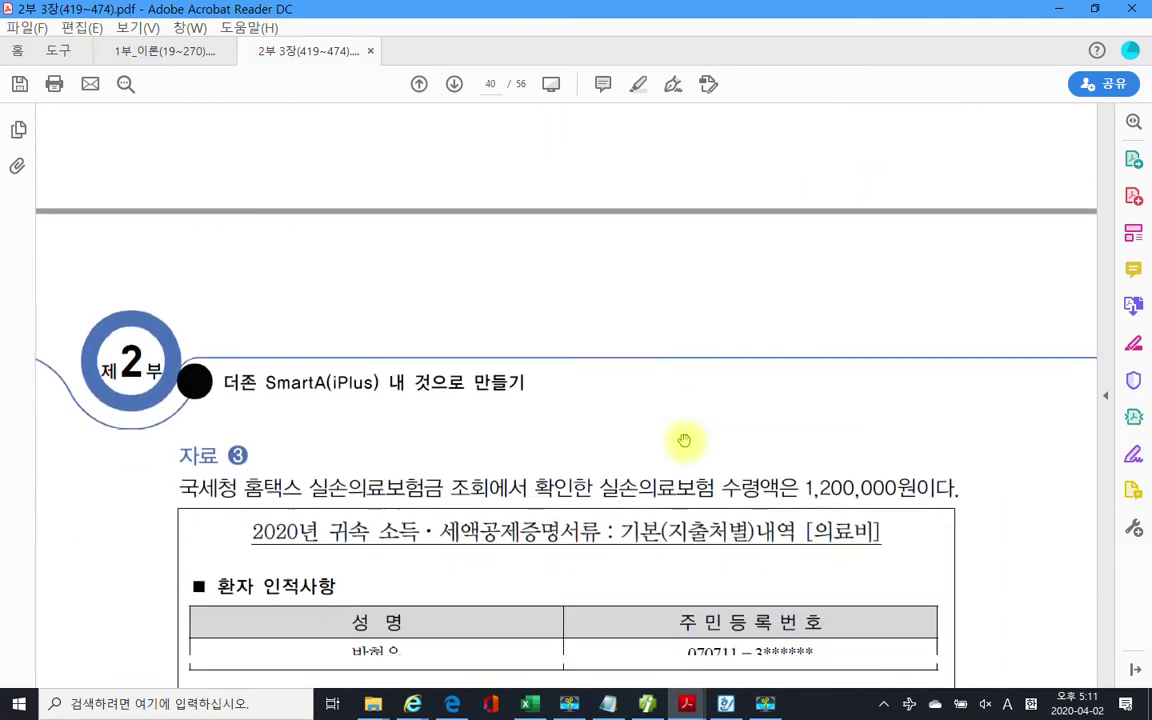
scroll(684, 440, "down", 13)
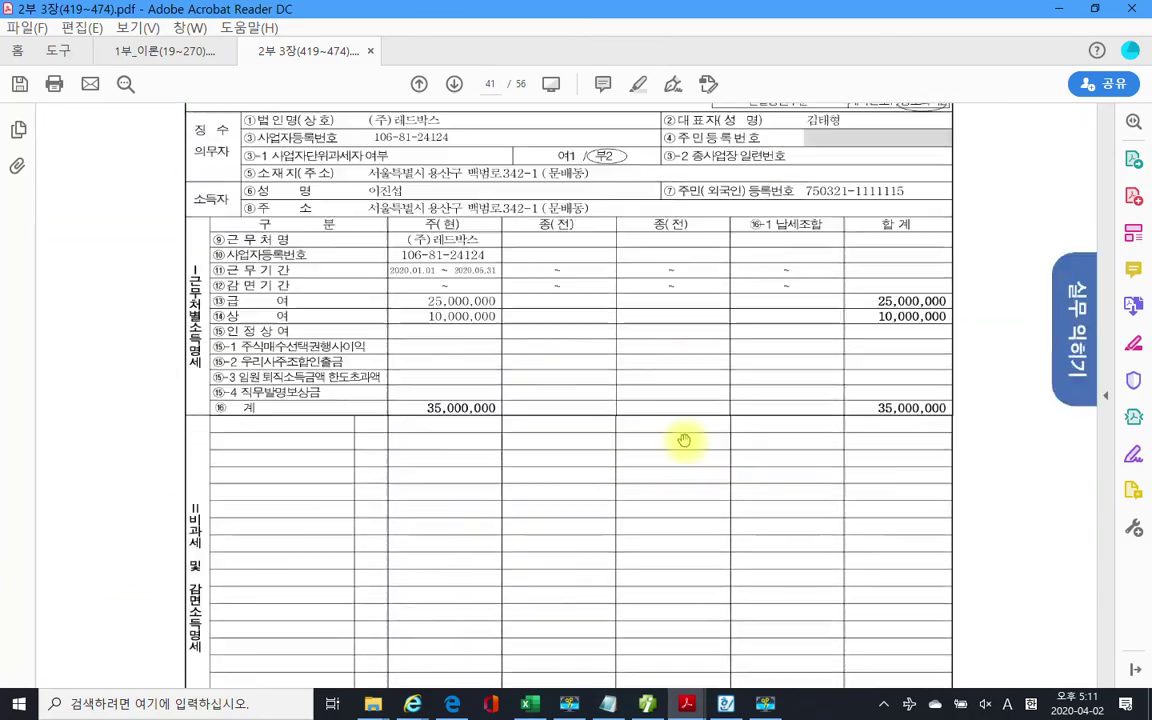
scroll(684, 440, "up", 8)
scroll(684, 440, "down", 18)
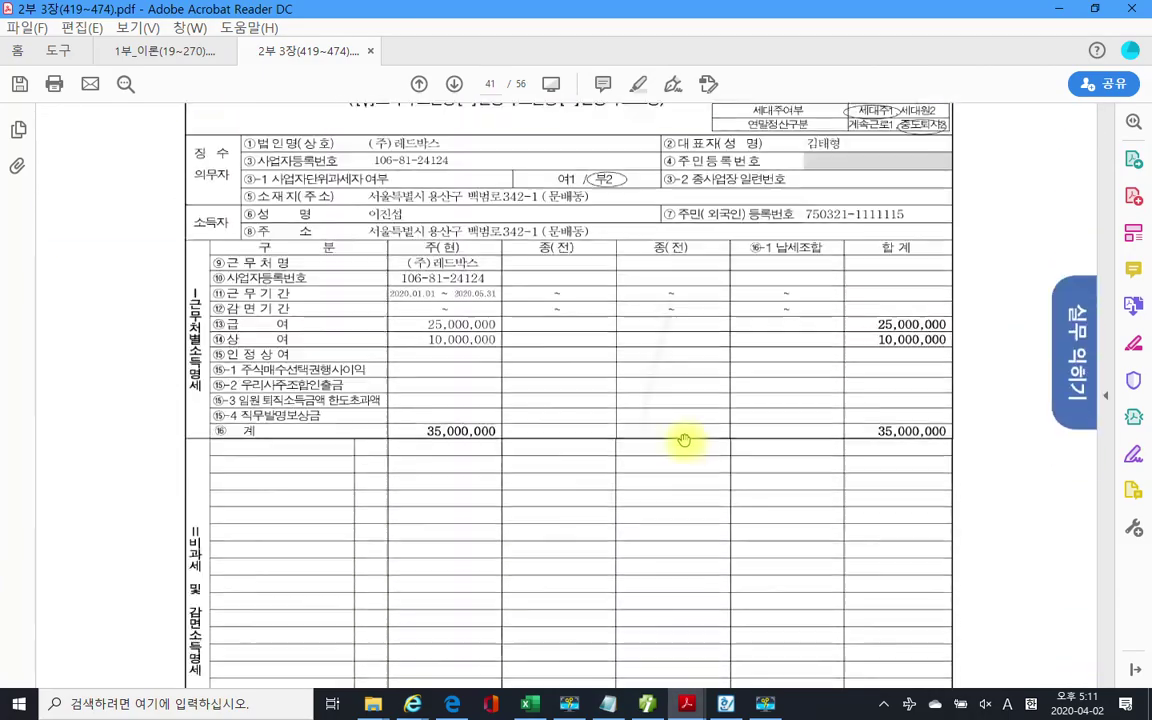
- Browse the textbook PDF from the withholding receipt to the solution pages and review the 공제액계산 정산명세보내기 example on PDF page 46
scroll(684, 440, "down", 10)
scroll(684, 440, "down", 20)
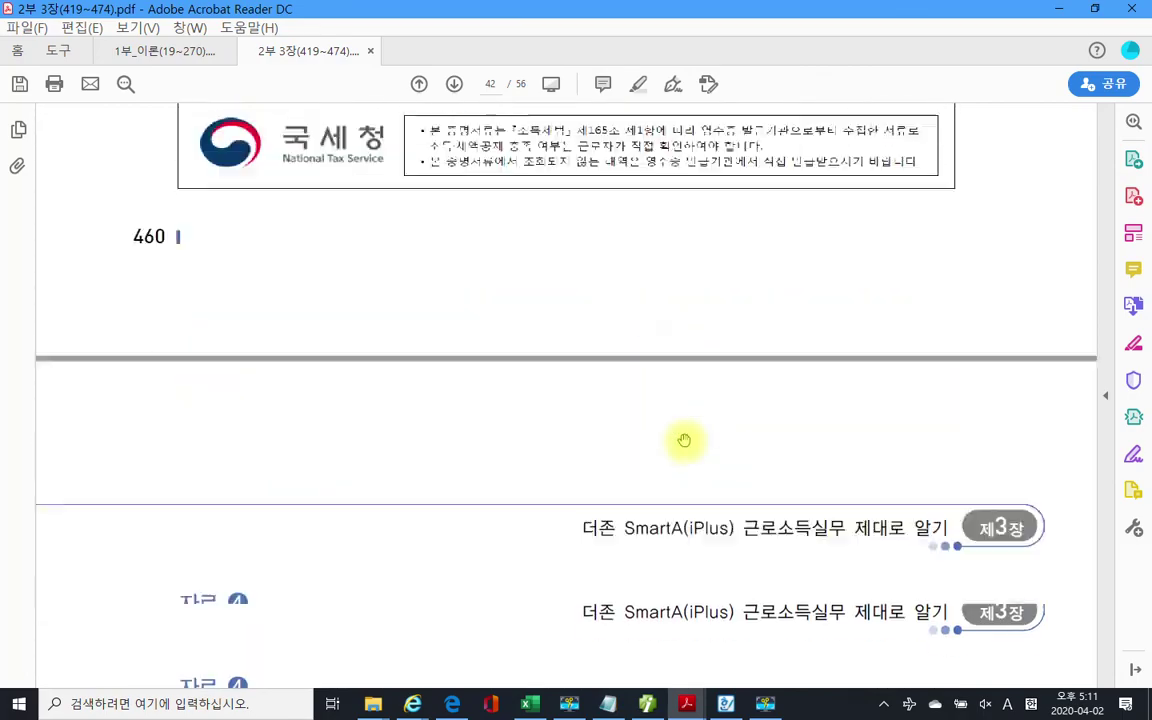
scroll(684, 440, "down", 20)
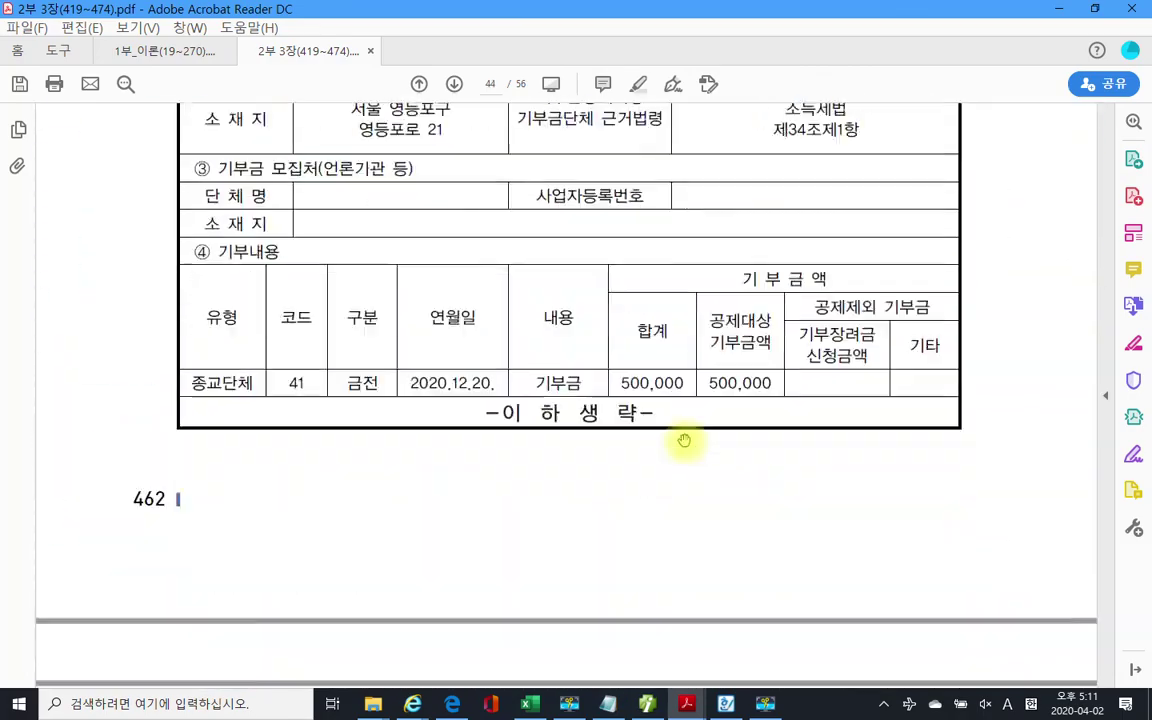
scroll(684, 440, "down", 15)
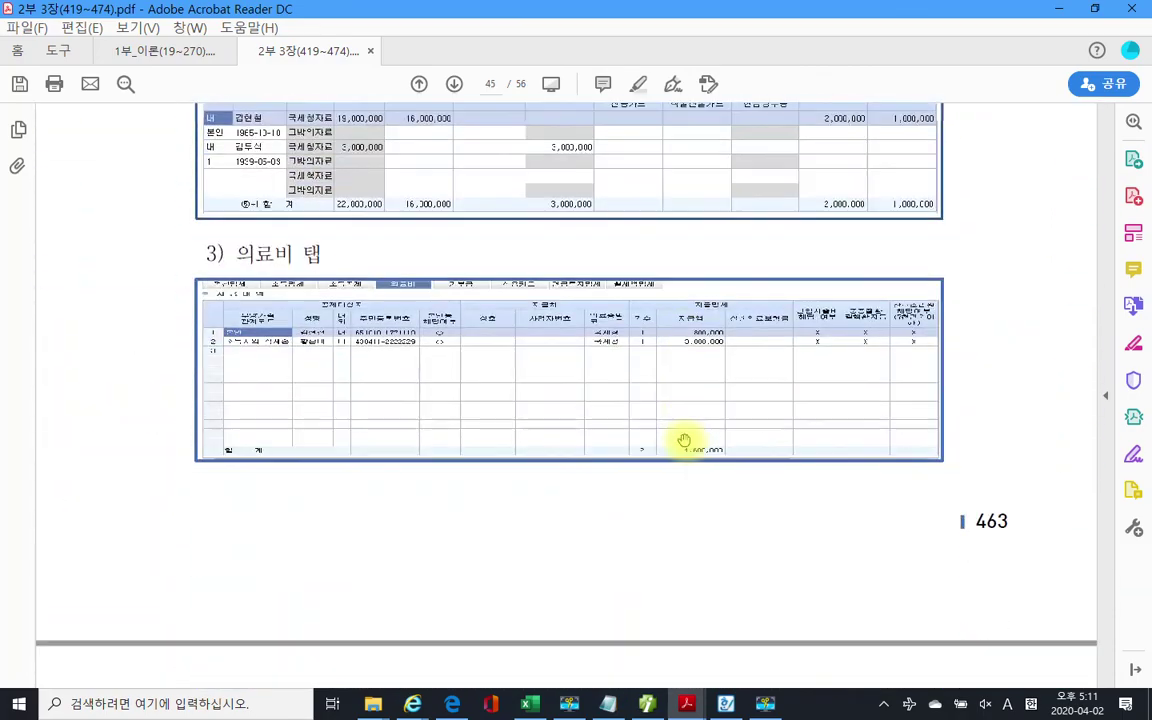
scroll(684, 443, "down", 20)
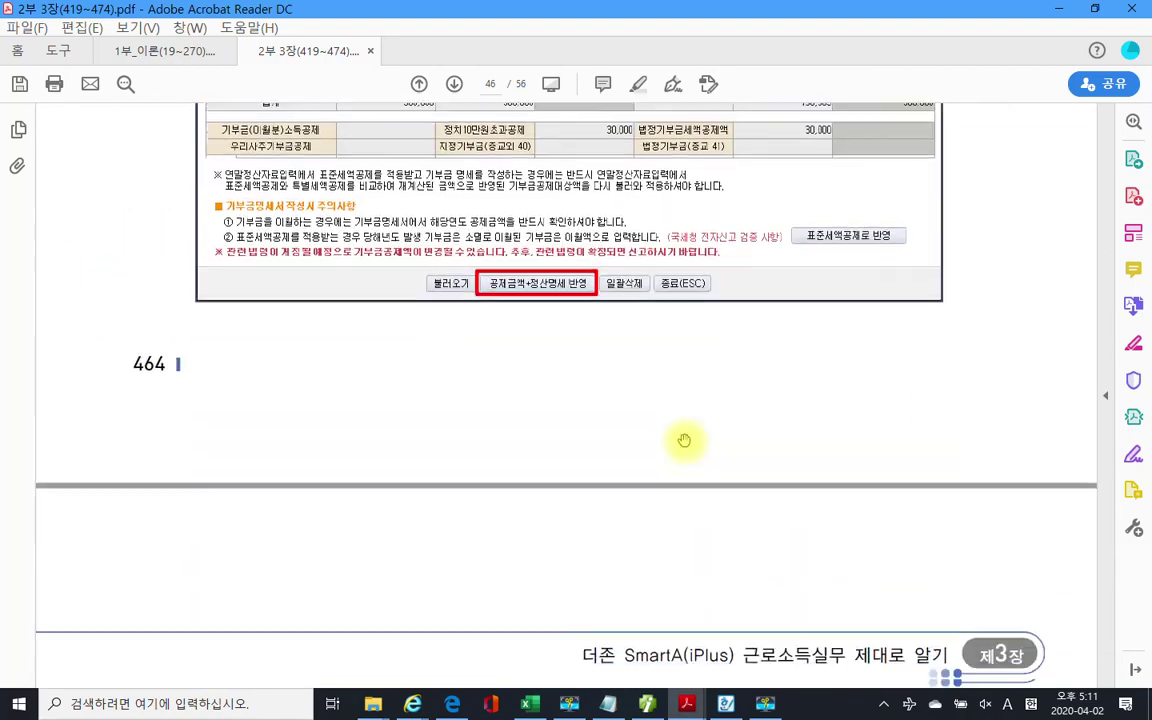
scroll(684, 440, "down", 2)
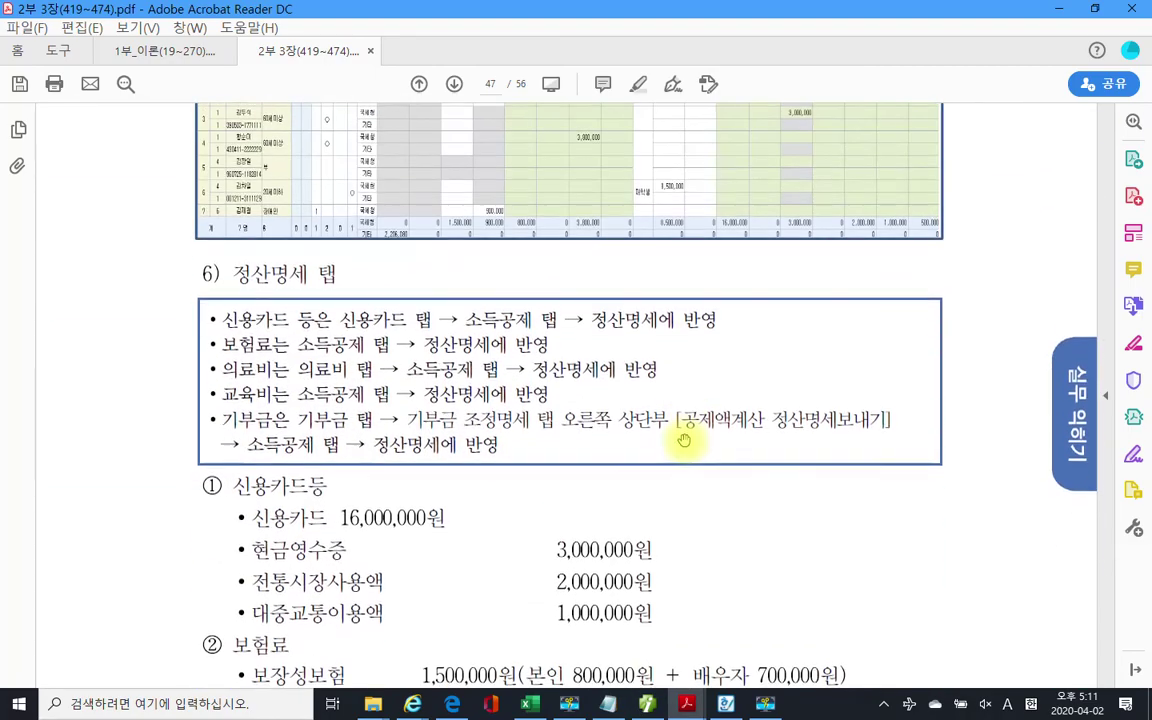
scroll(684, 440, "up", 4)
scroll(684, 440, "up", 10)
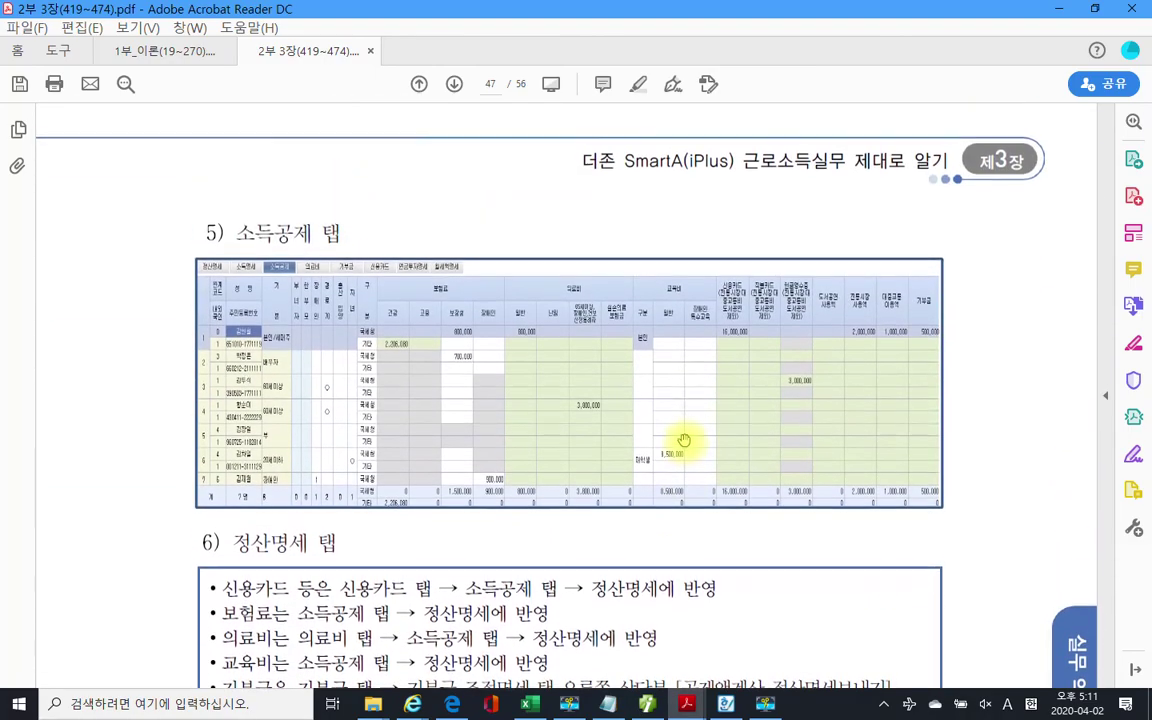
scroll(684, 440, "up", 2)
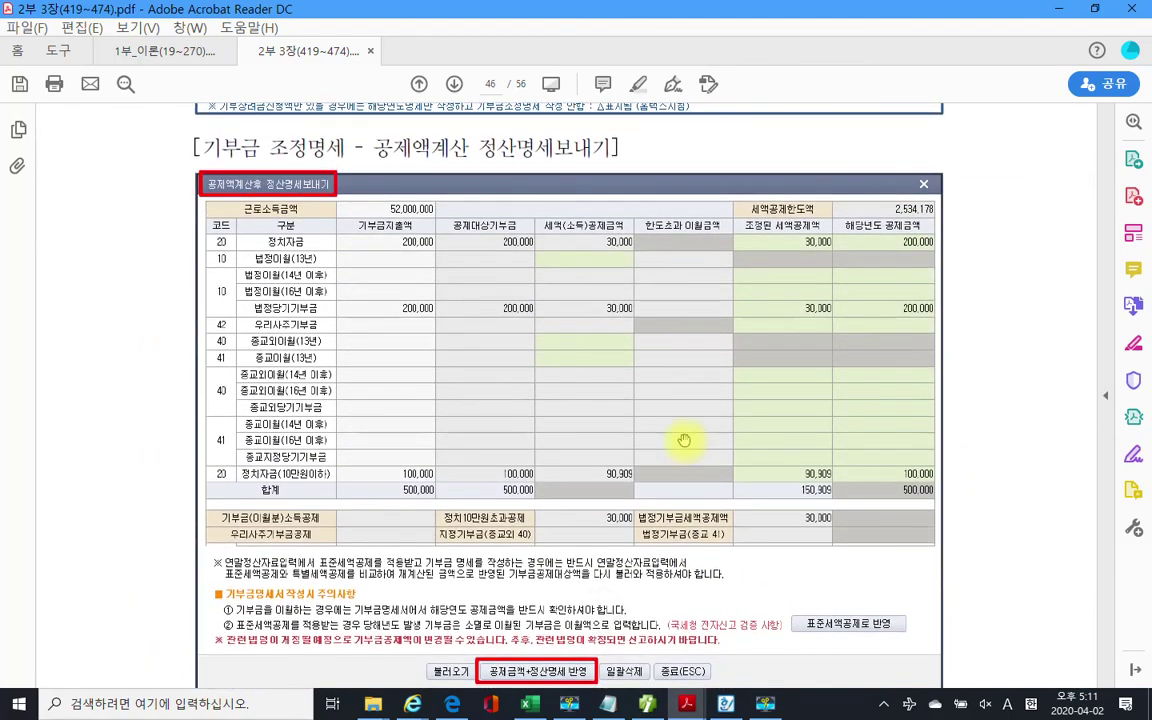
scroll(684, 440, "up", 3)
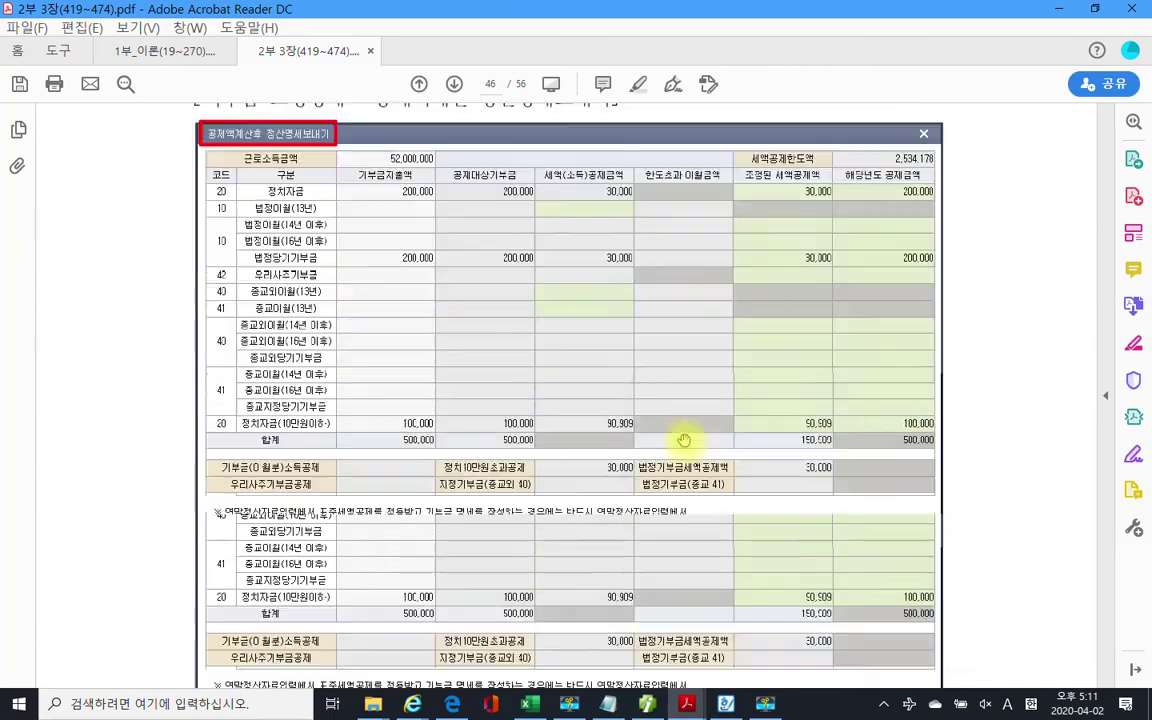
- Find the completed 정산명세 solution on PDF page 48 and check 71.결정세액, marking its amount temporarily
scroll(684, 440, "down", 20)
scroll(684, 440, "down", 20)
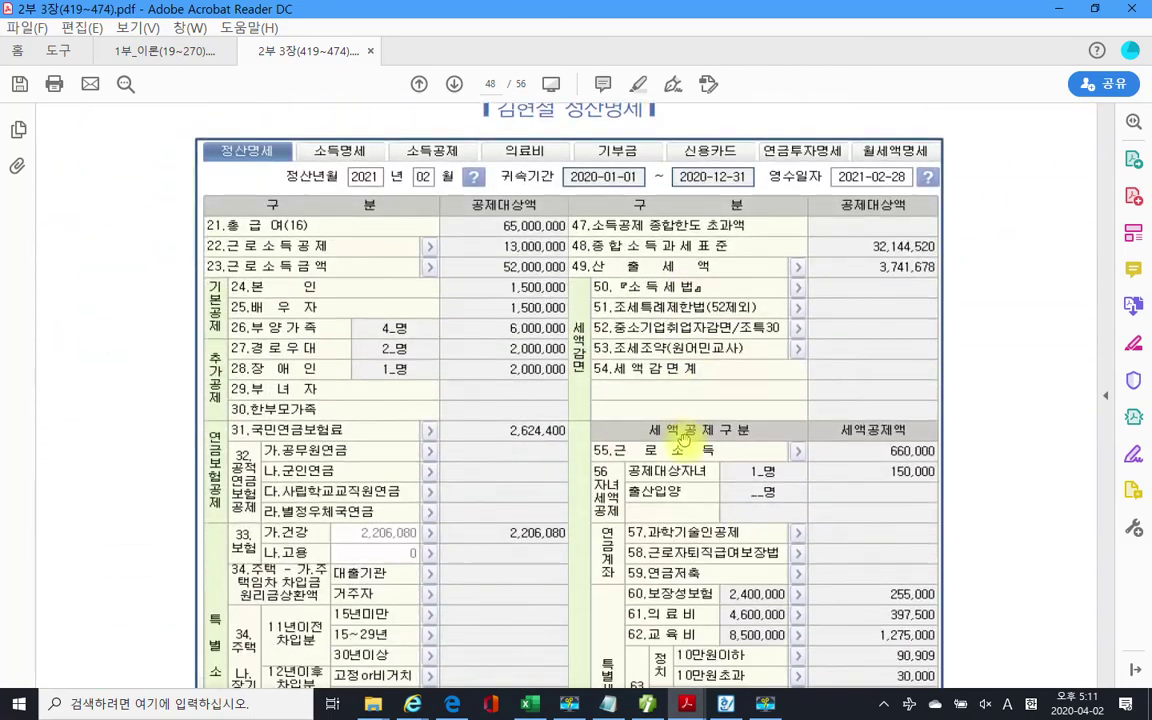
scroll(684, 440, "down", 15)
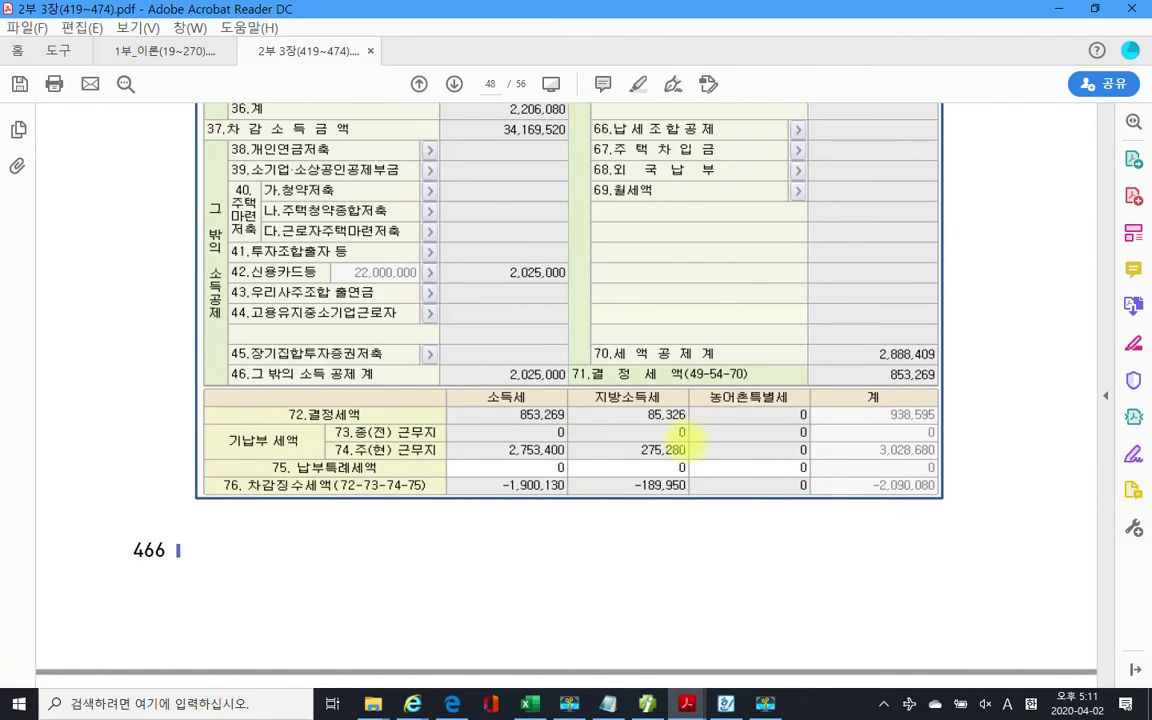
scroll(684, 440, "up", 3)
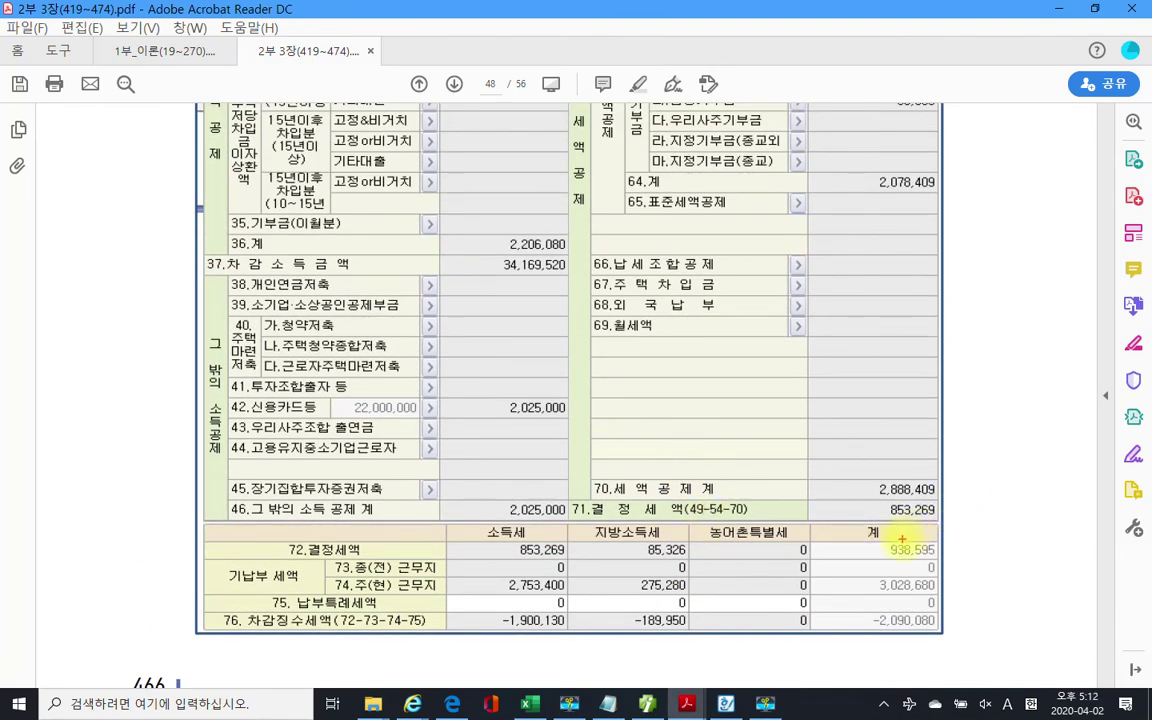
left_click_drag(876, 500, 966, 533)
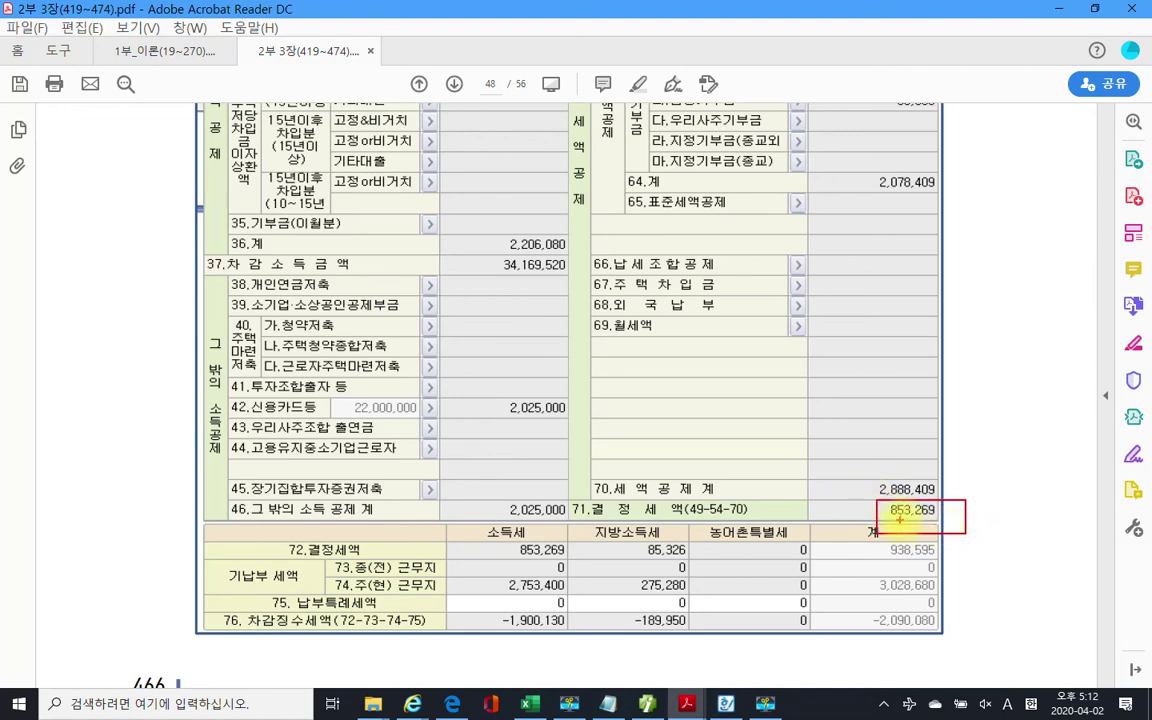
left_click_drag(854, 506, 869, 505)
key("Escape")
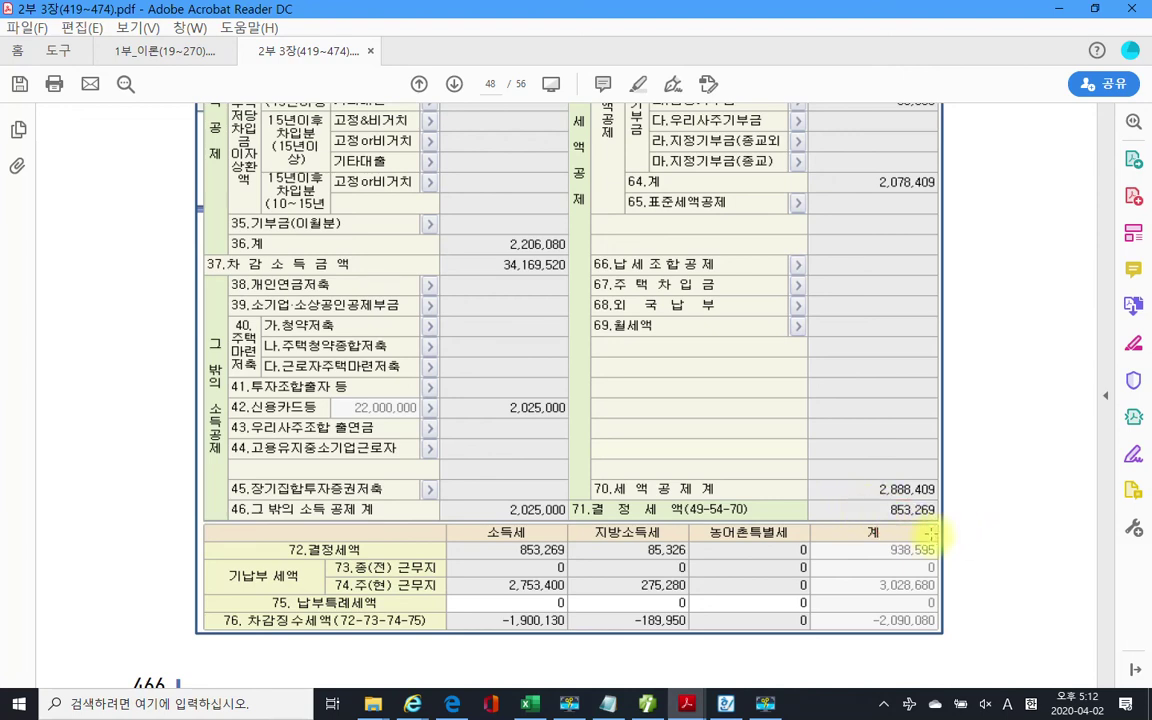
- Switch to SmartA and open employee 1001's 정산명세 to compare 71.결정세액 and the settlement totals with the textbook
left_click(647, 703)
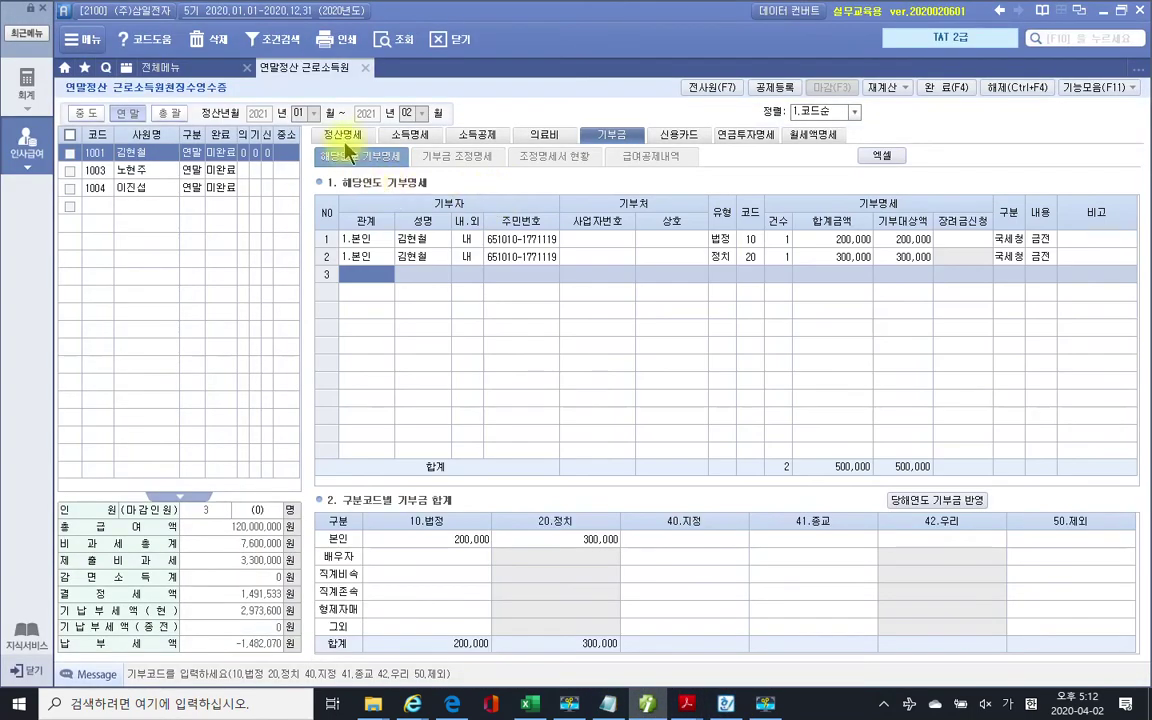
left_click(340, 139)
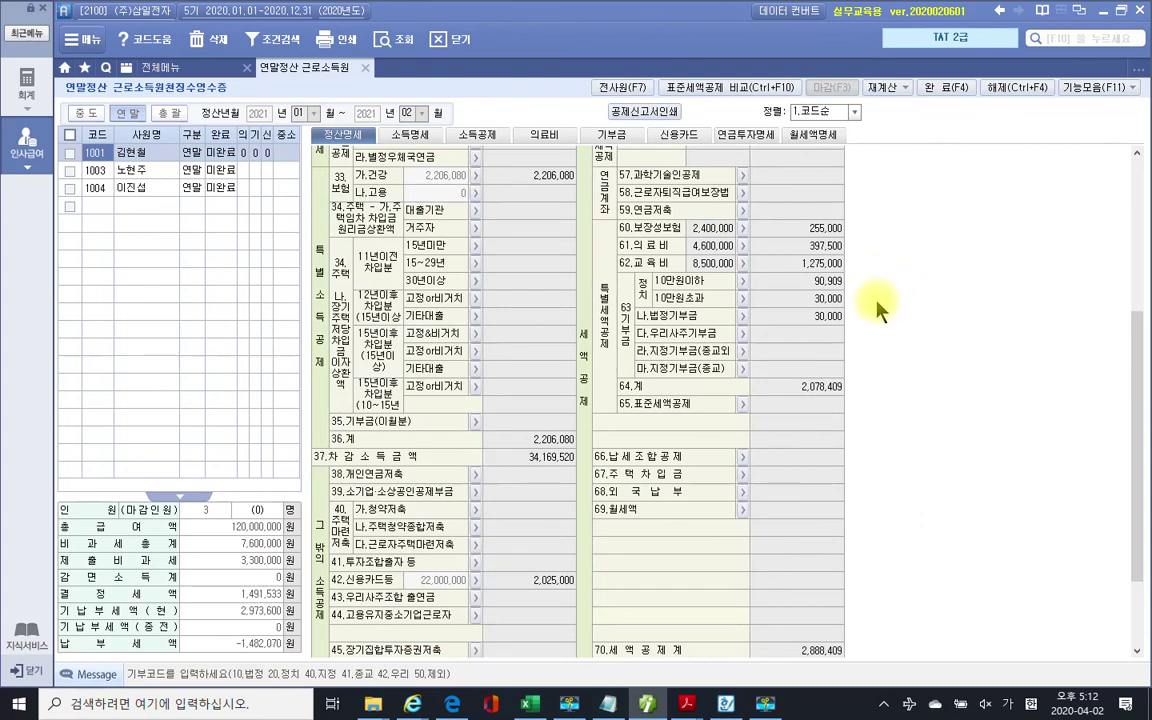
scroll(890, 370, "down", 3)
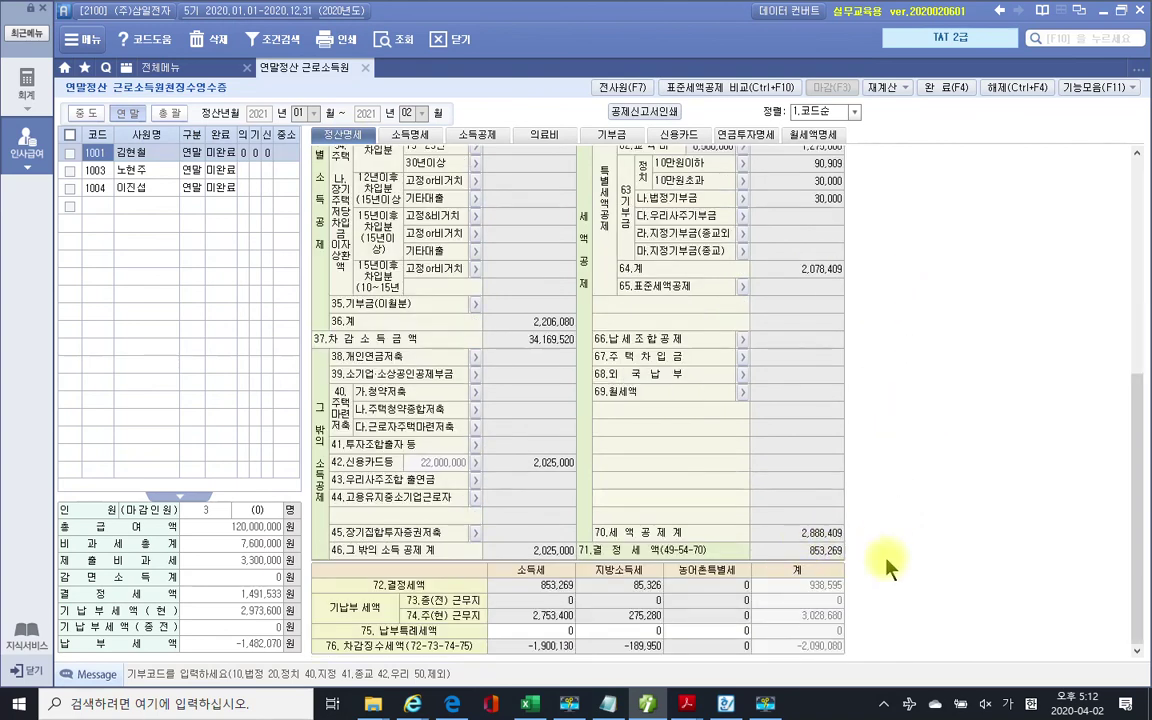